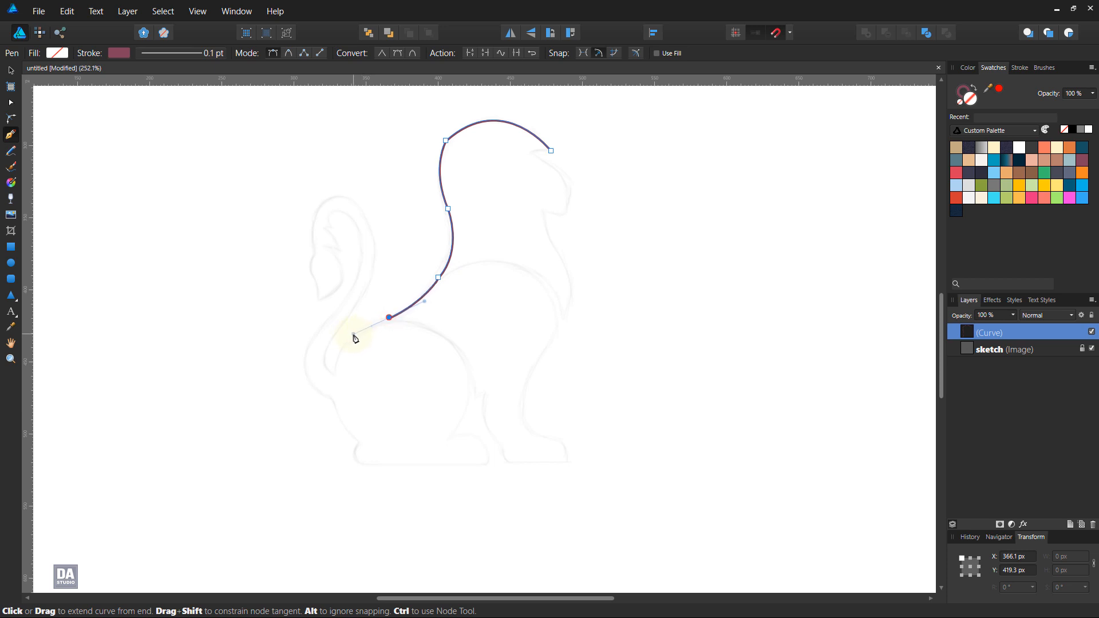
# Step: Continue the Pen outline from the animal's back around the rump to the tail notch, then partway up the tail
pyautogui.click(389, 318)
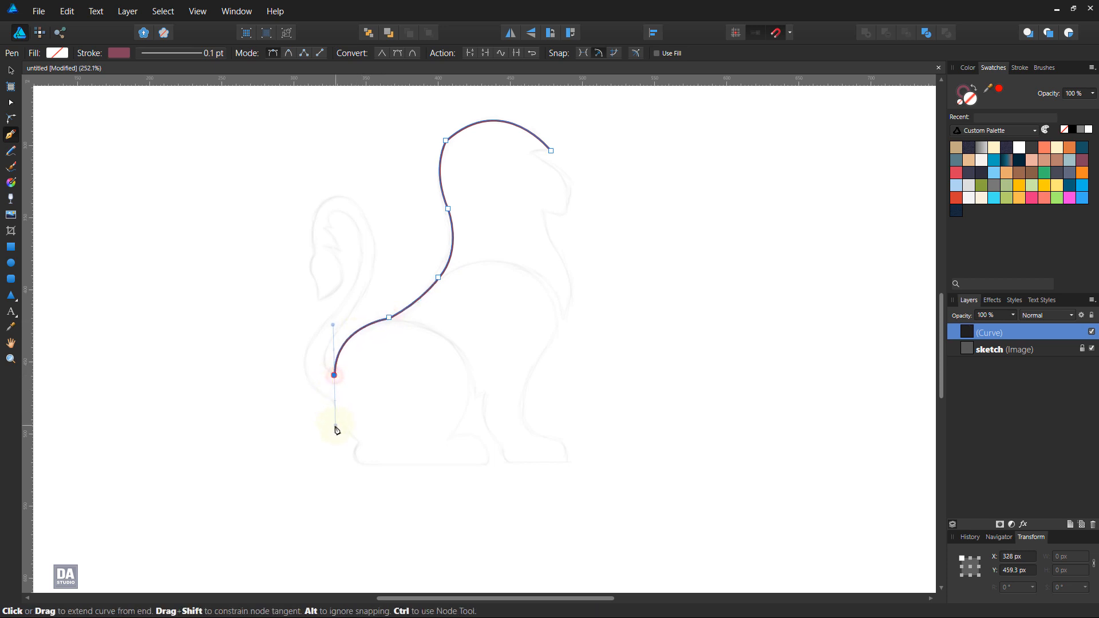
pyautogui.scroll(2, 307, 311)
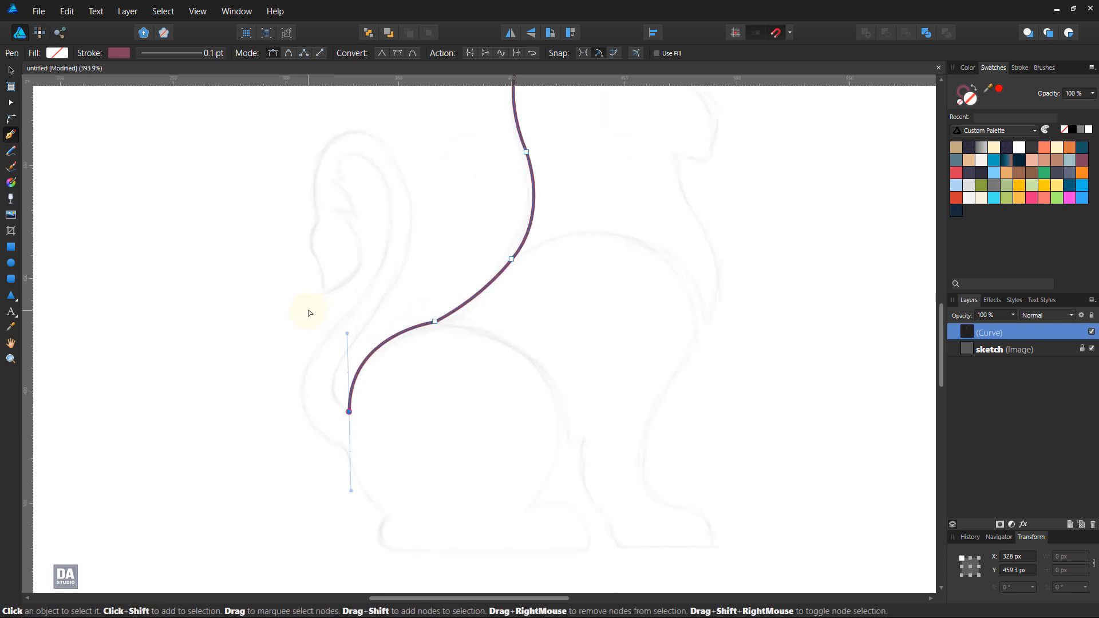
pyautogui.moveTo(386, 299); pyautogui.dragTo(388, 344)
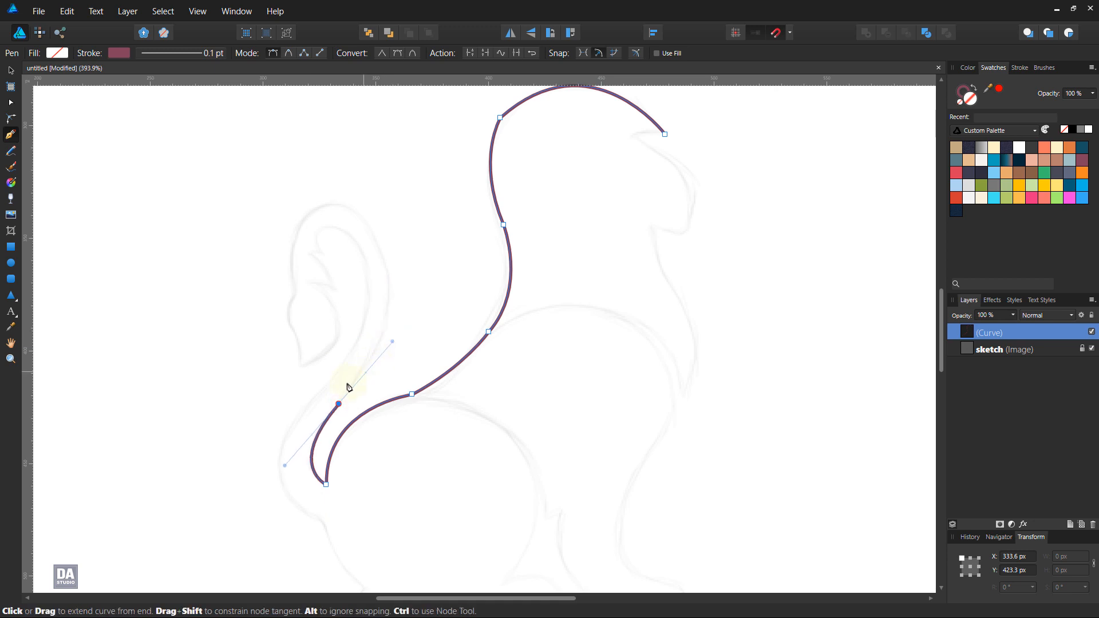
pyautogui.click(339, 404)
# Step: Trace the tail's outer edge upward, around its rounded top and down to the small notch above the tuft, refining the node handles
pyautogui.moveTo(389, 299); pyautogui.dragTo(401, 241)
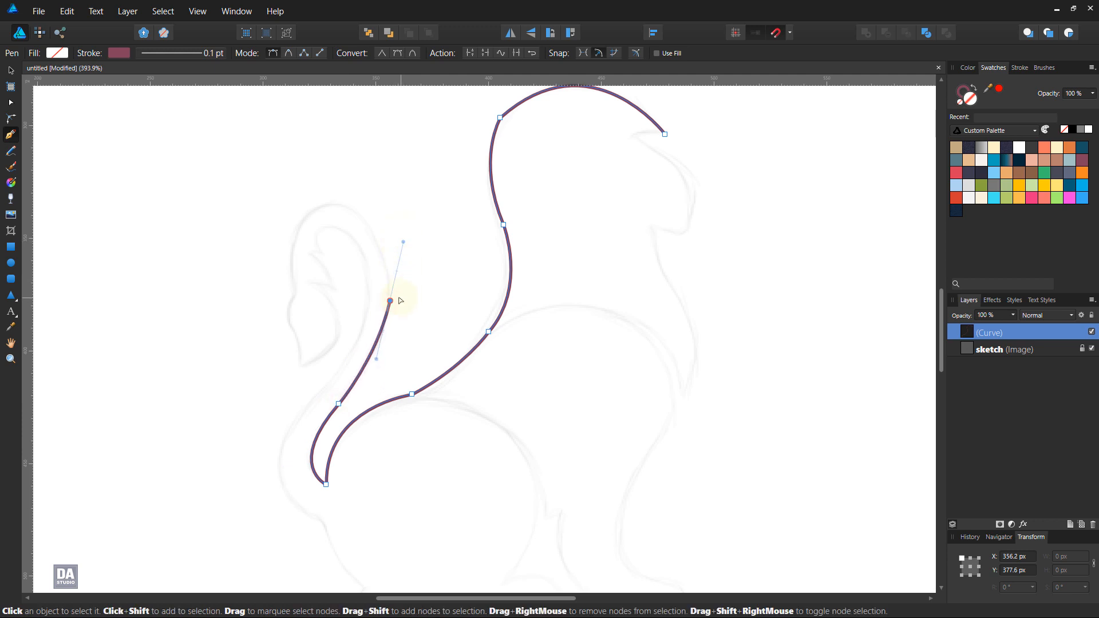
pyautogui.moveTo(375, 359); pyautogui.dragTo(379, 368)
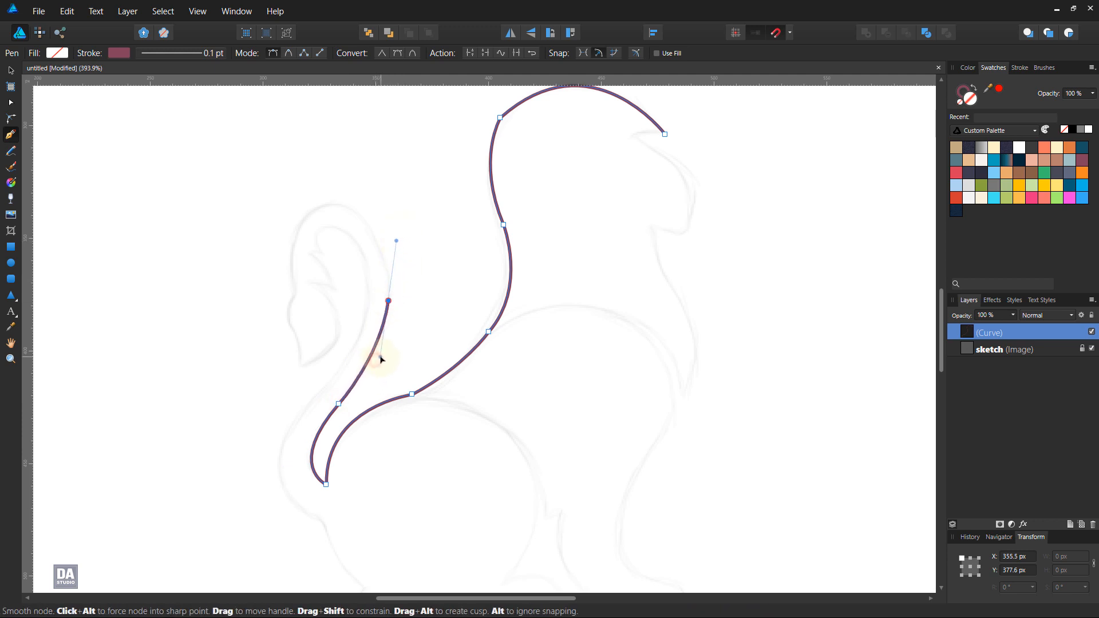
pyautogui.click(389, 300)
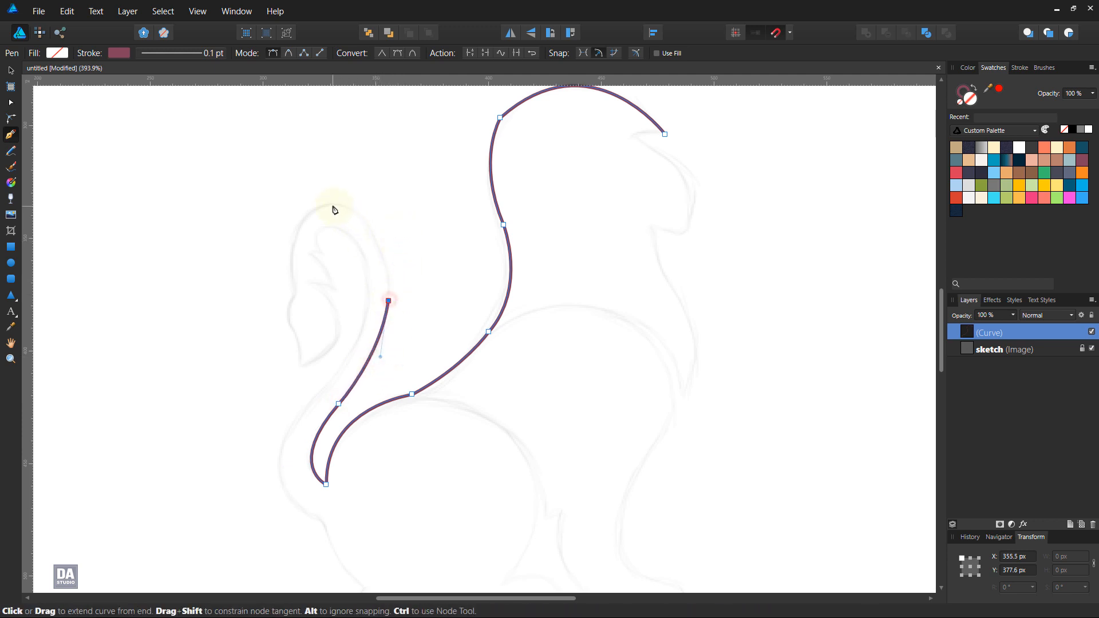
pyautogui.moveTo(334, 205); pyautogui.dragTo(270, 199)
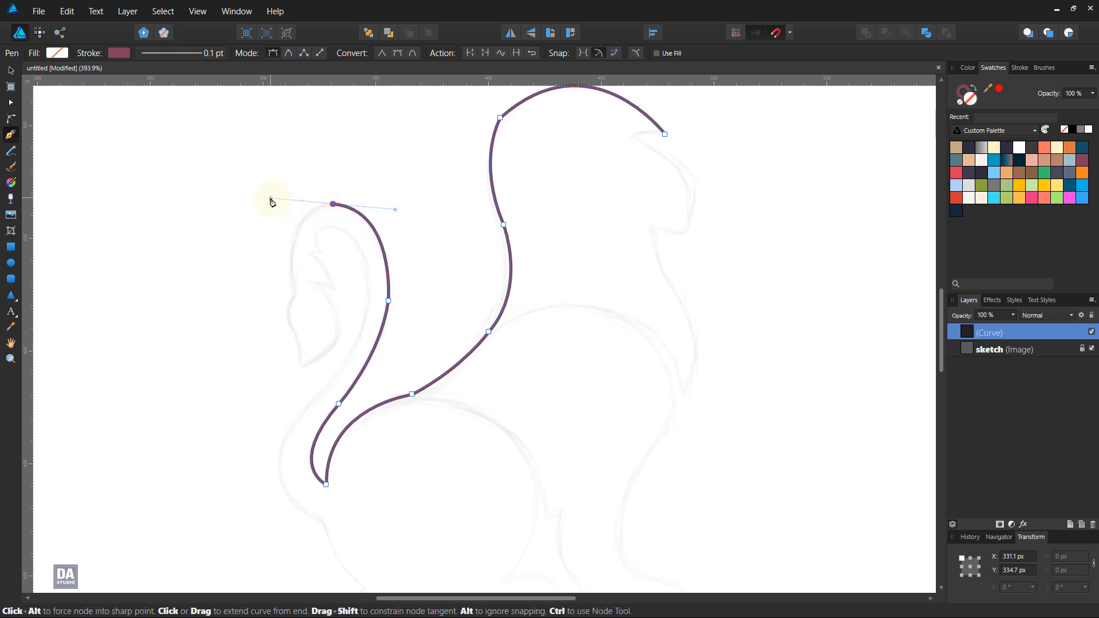
pyautogui.click(334, 205)
pyautogui.moveTo(306, 318); pyautogui.dragTo(319, 364)
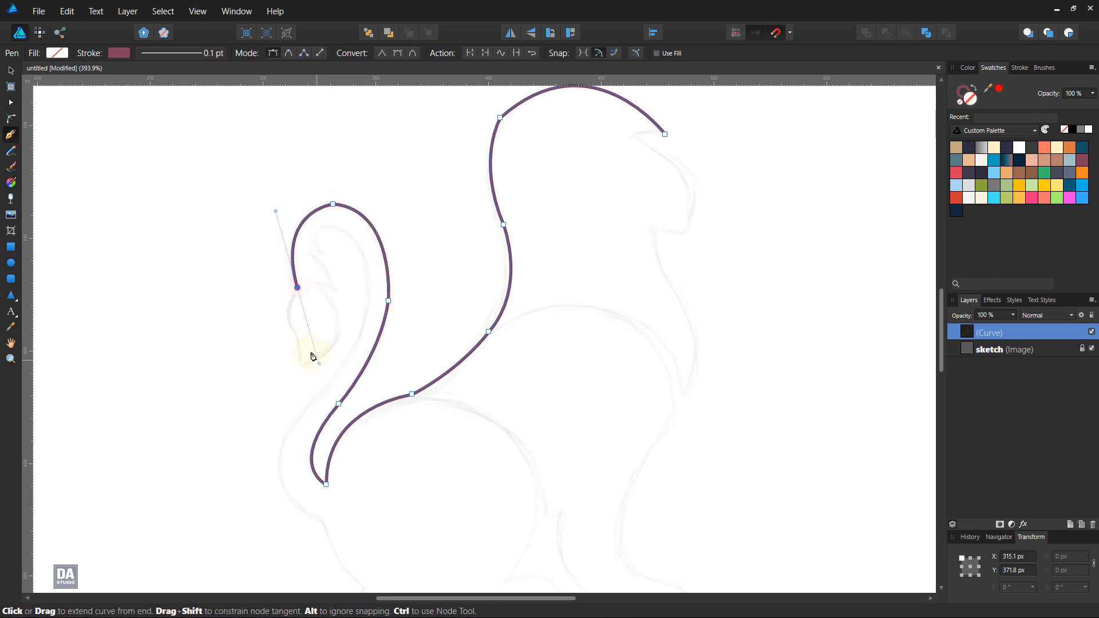
pyautogui.click(297, 287)
# Step: Trace the notch and the outer side of the tail tuft down to its pointed tip, leaving a sharp node there
pyautogui.scroll(2, 298, 305)
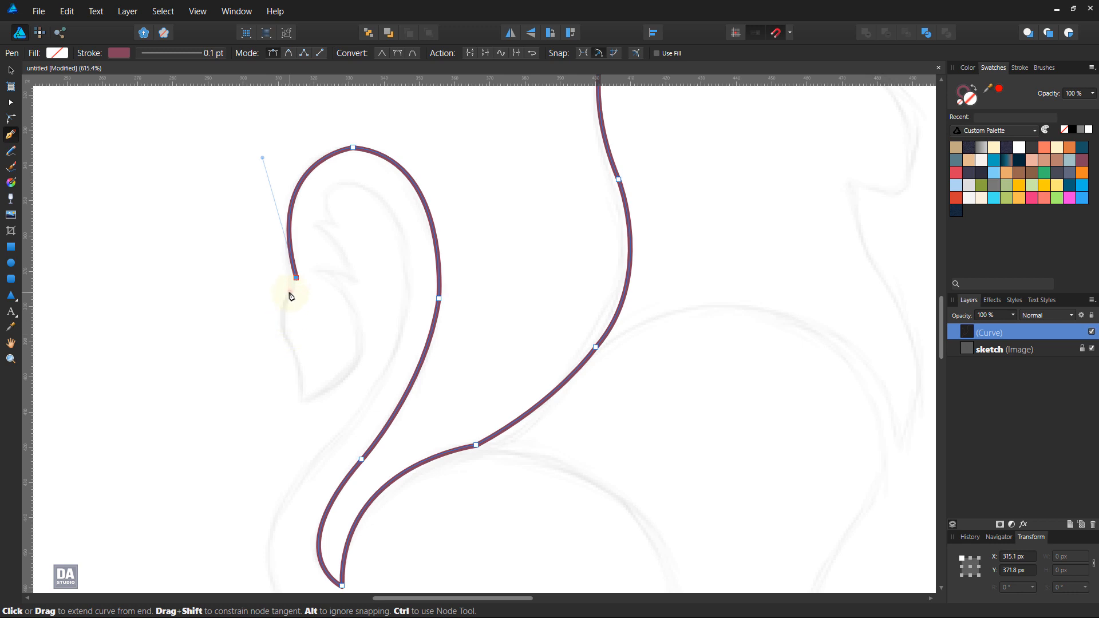
pyautogui.click(290, 294)
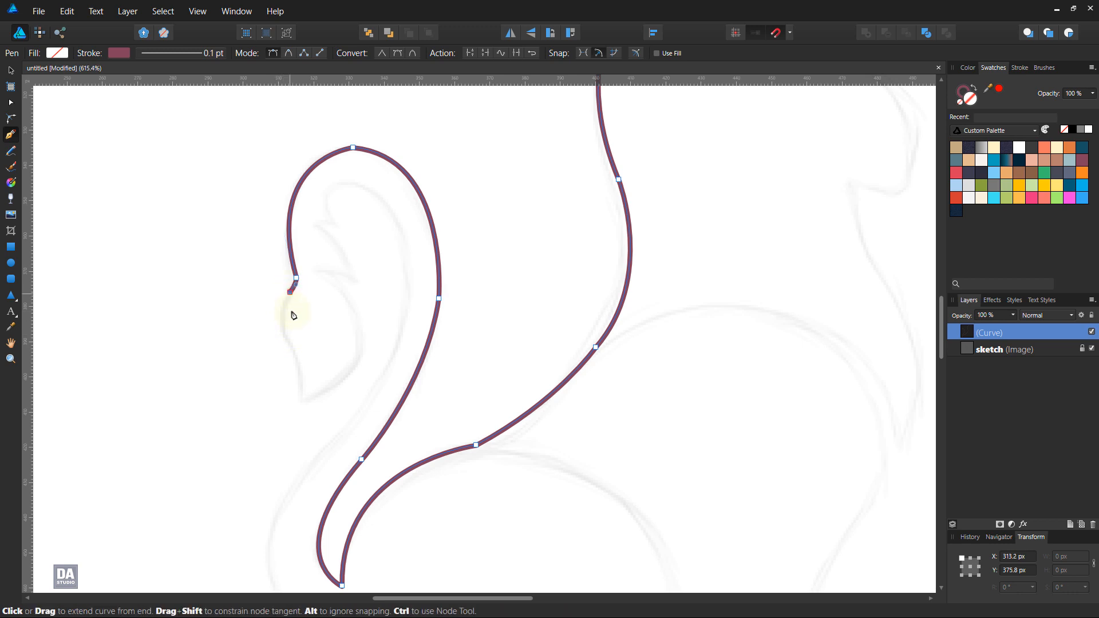
pyautogui.click(296, 351)
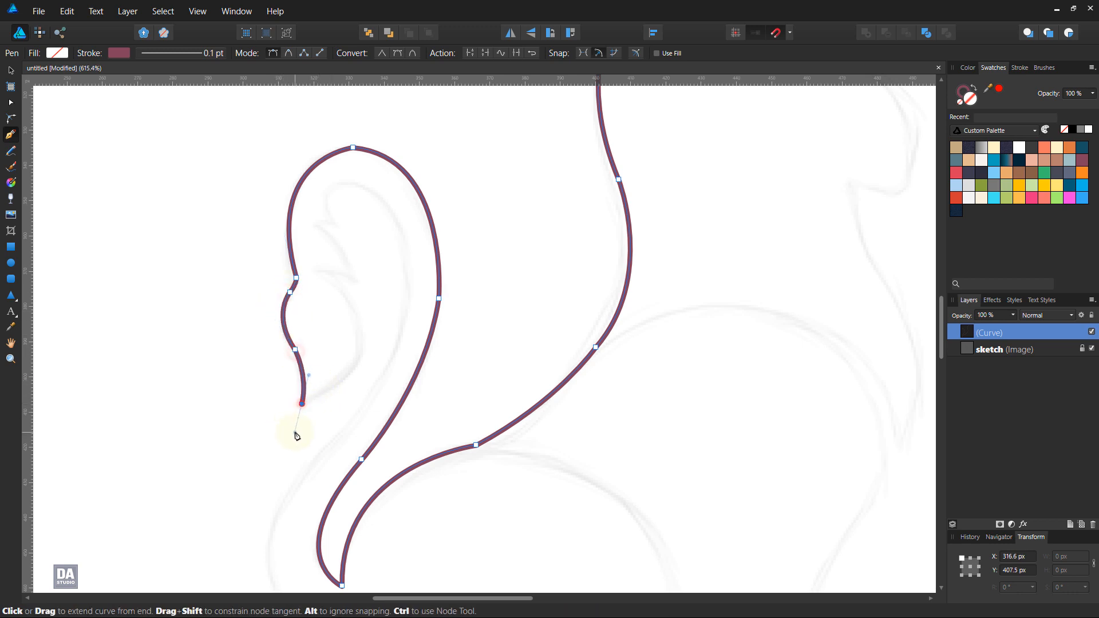
pyautogui.moveTo(296, 435); pyautogui.dragTo(297, 432)
pyautogui.click(302, 404)
# Step: Trace the tuft's inner edge up from its tip, forming the two jagged hair spikes with sharp nodes
pyautogui.moveTo(323, 273); pyautogui.dragTo(227, 192)
pyautogui.click(323, 273)
pyautogui.moveTo(357, 284); pyautogui.dragTo(381, 313)
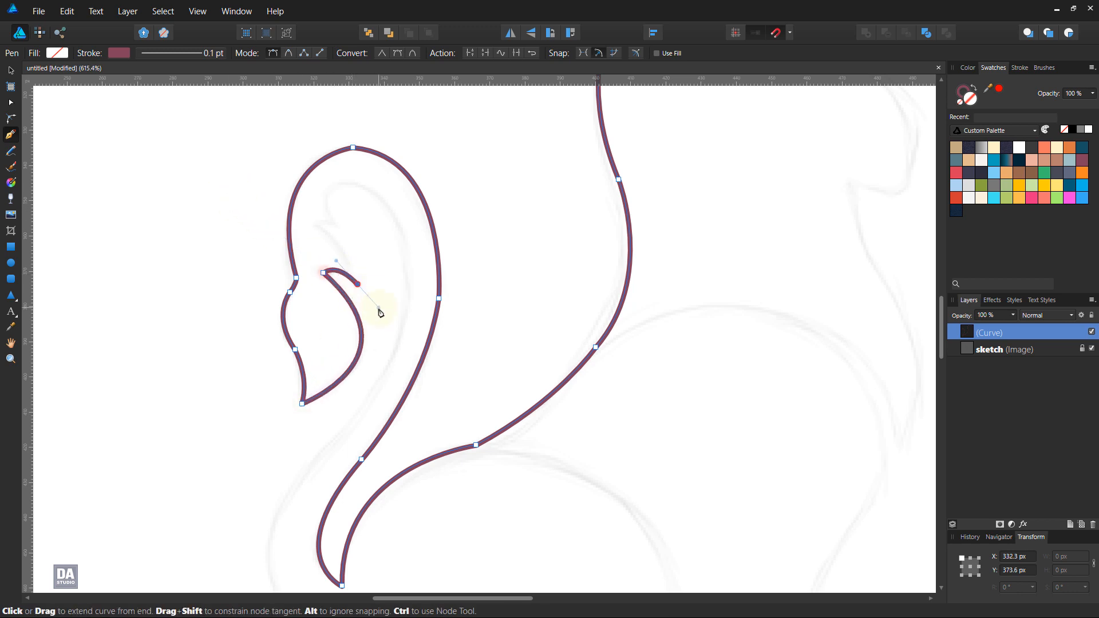
pyautogui.moveTo(310, 216)
pyautogui.mouseDown()
pyautogui.moveTo(273, 197)
pyautogui.moveTo(316, 228)
pyautogui.mouseUp()
pyautogui.click(310, 216)
pyautogui.moveTo(364, 255); pyautogui.dragTo(327, 221)
# Step: Trace the tail's inner contour from the top of the tuft down along the sketch to the narrow lower part
pyautogui.moveTo(348, 184); pyautogui.dragTo(388, 181)
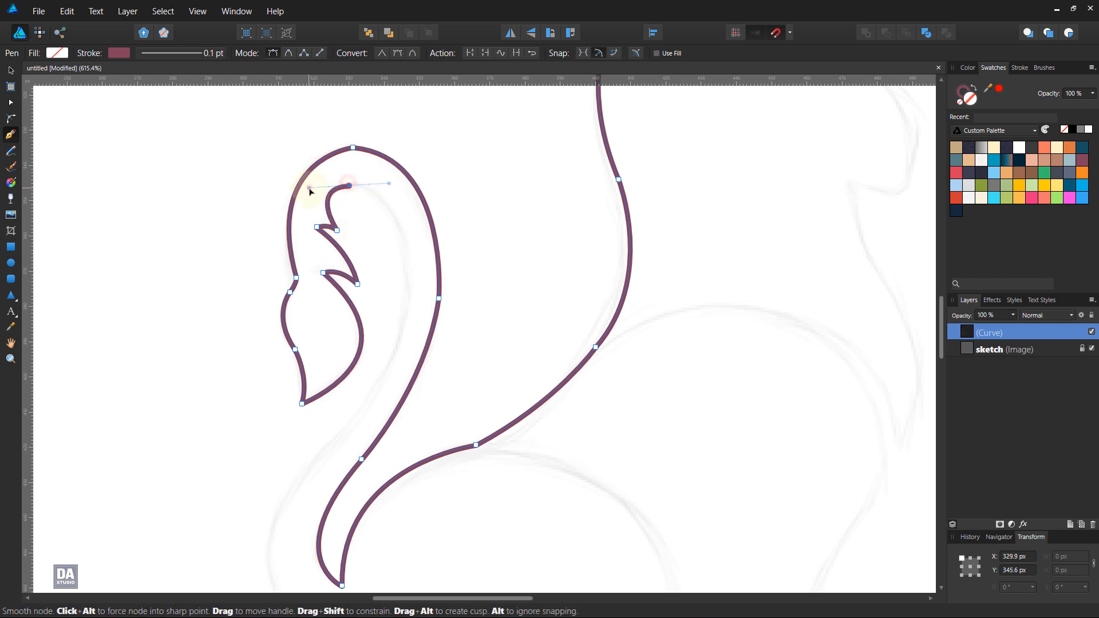
pyautogui.click(350, 186)
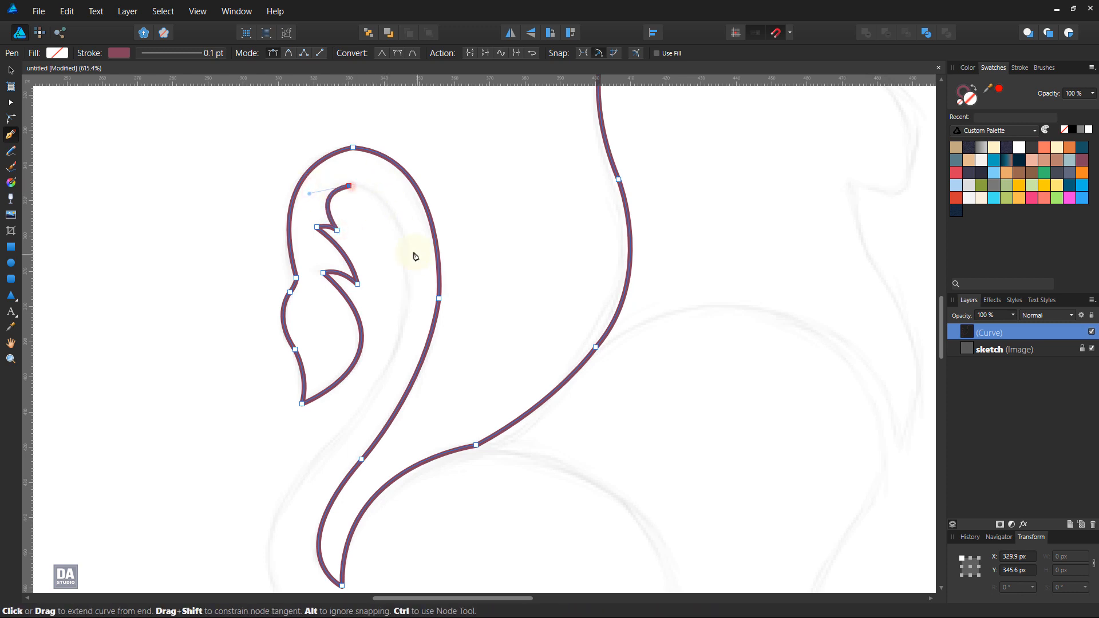
pyautogui.moveTo(403, 250); pyautogui.dragTo(415, 316)
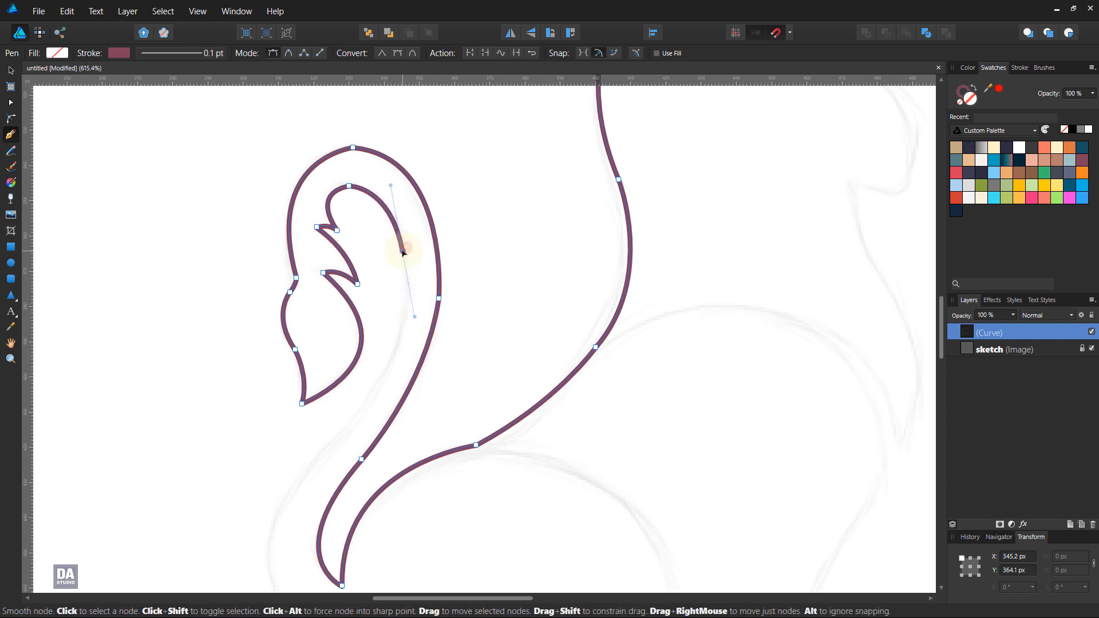
pyautogui.scroll(-3, 412, 319)
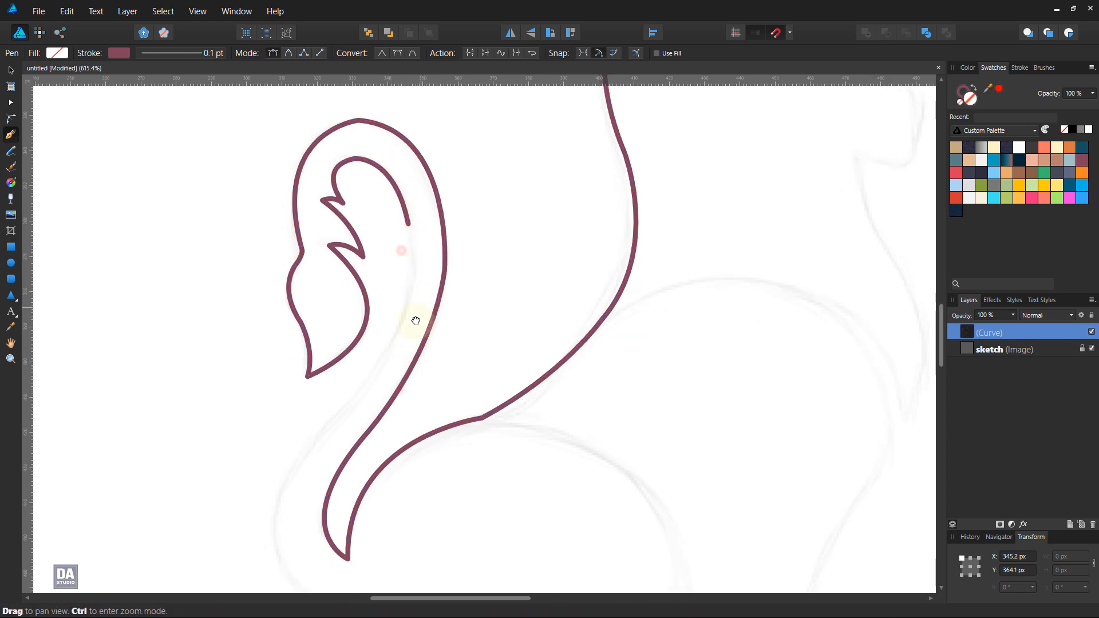
pyautogui.moveTo(381, 330); pyautogui.dragTo(309, 434)
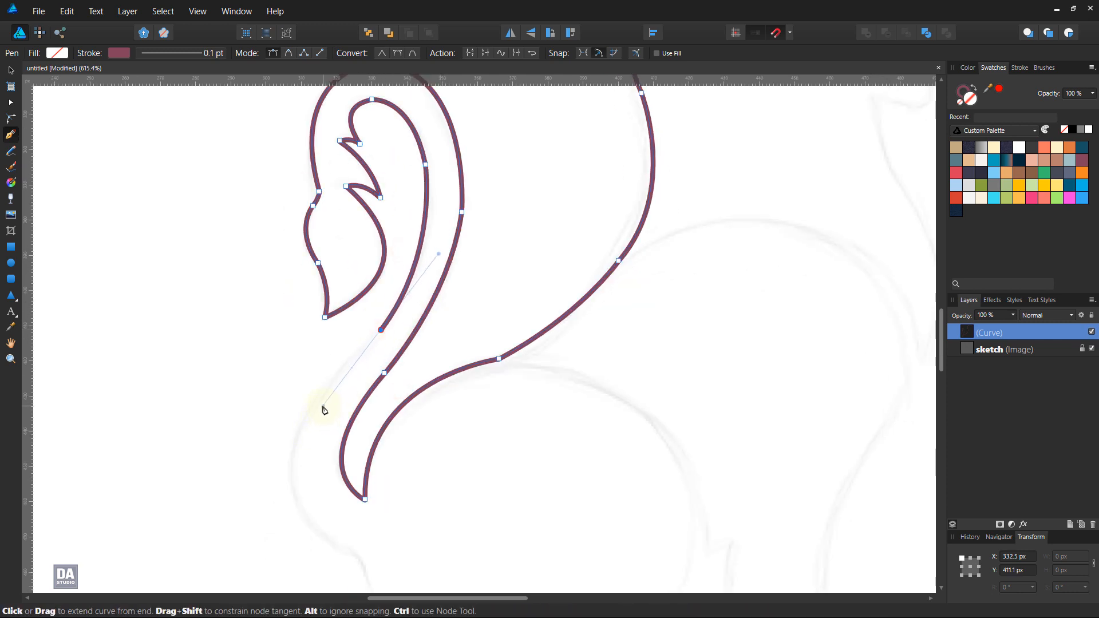
# Step: Trace the tail's lower bend into the body and the back of the hind leg down to the heel
pyautogui.press('space')
pyautogui.moveTo(396, 456); pyautogui.dragTo(429, 324)
pyautogui.moveTo(364, 411); pyautogui.dragTo(479, 500)
pyautogui.press('space')
pyautogui.moveTo(423, 461); pyautogui.dragTo(397, 373)
pyautogui.moveTo(458, 439)
pyautogui.mouseDown()
pyautogui.moveTo(514, 471)
pyautogui.moveTo(458, 440)
pyautogui.mouseUp()
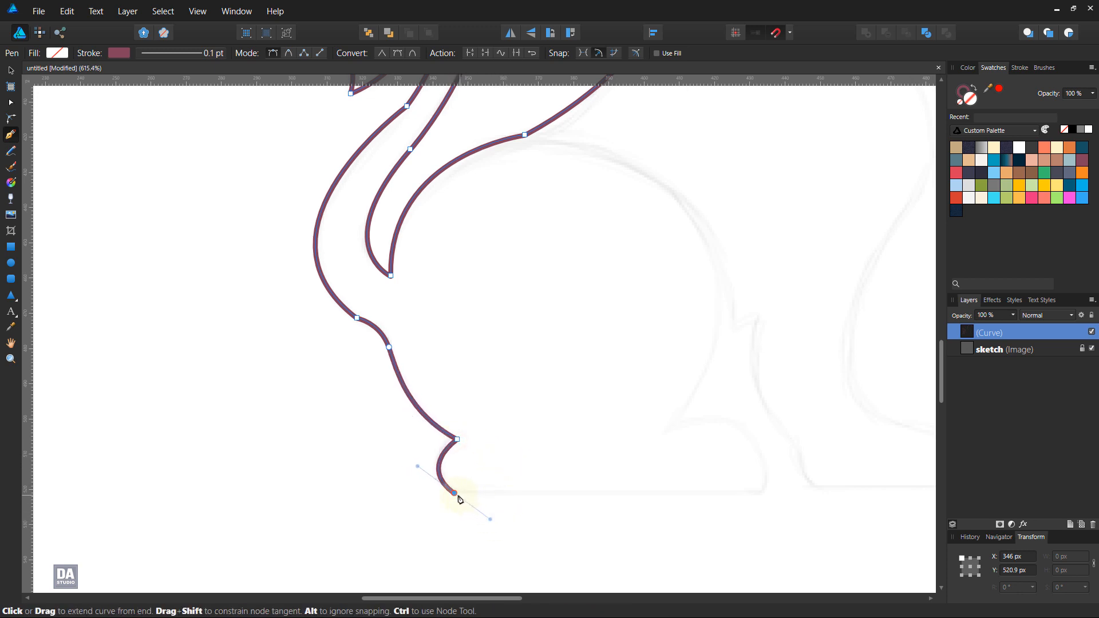
# Step: Outline the hind paw with a rounded heel, a straight horizontal sole and a curved toe
pyautogui.moveTo(460, 500); pyautogui.dragTo(455, 493)
pyautogui.click(756, 493)
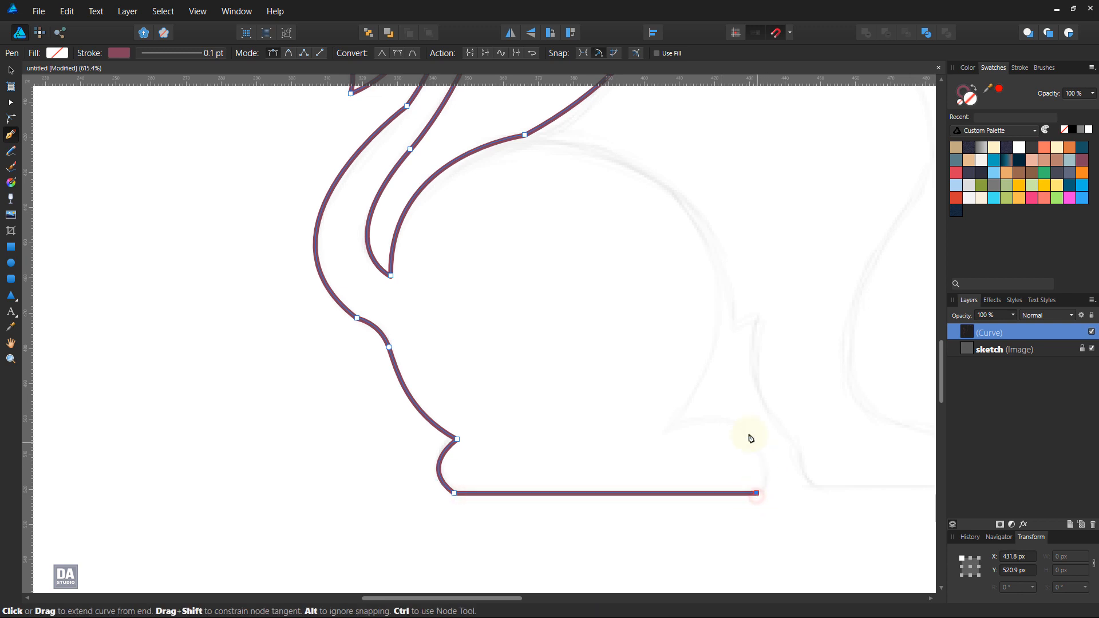
pyautogui.moveTo(673, 435); pyautogui.dragTo(561, 455)
# Step: Trace the front of the thigh up to a sharp point, then back down to the pointed belly tuft
pyautogui.press('space')
pyautogui.moveTo(716, 405); pyautogui.dragTo(595, 473)
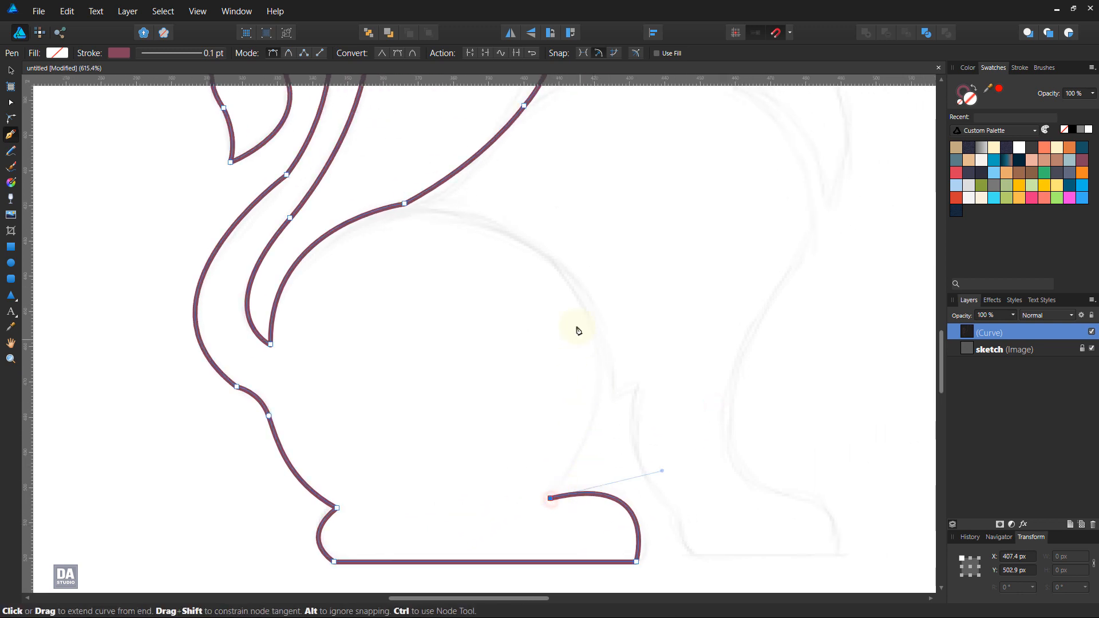
pyautogui.moveTo(553, 262); pyautogui.dragTo(600, 495)
pyautogui.click(643, 383)
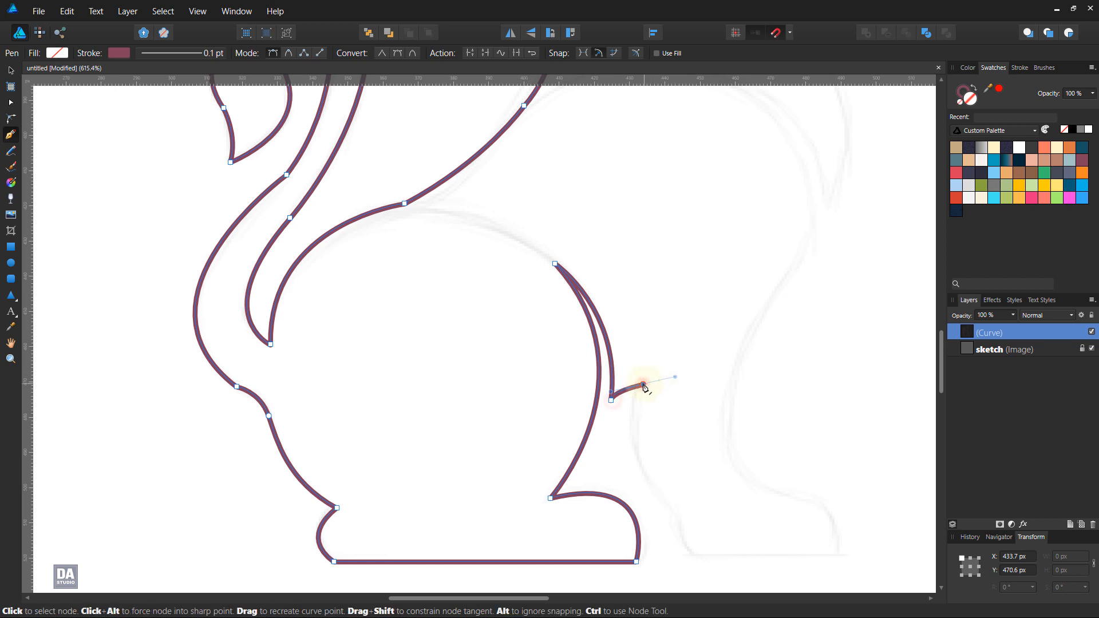
# Step: Trace the rear edge of the front leg, the rounded back of its paw and the straight sole
pyautogui.moveTo(724, 461); pyautogui.dragTo(613, 328)
pyautogui.moveTo(573, 381); pyautogui.dragTo(658, 449)
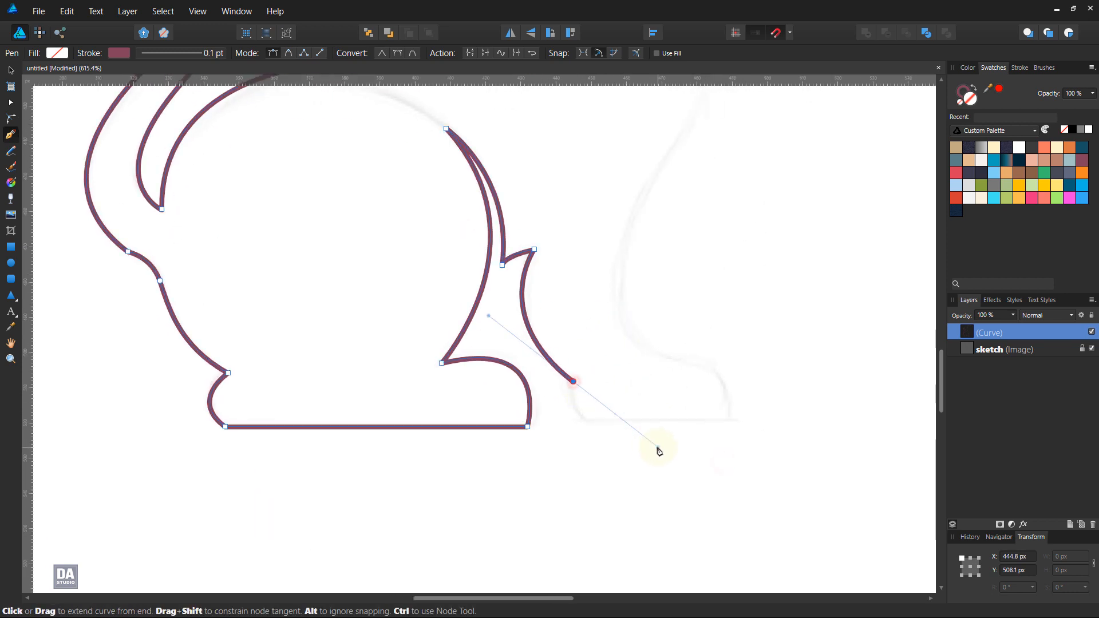
pyautogui.click(574, 382)
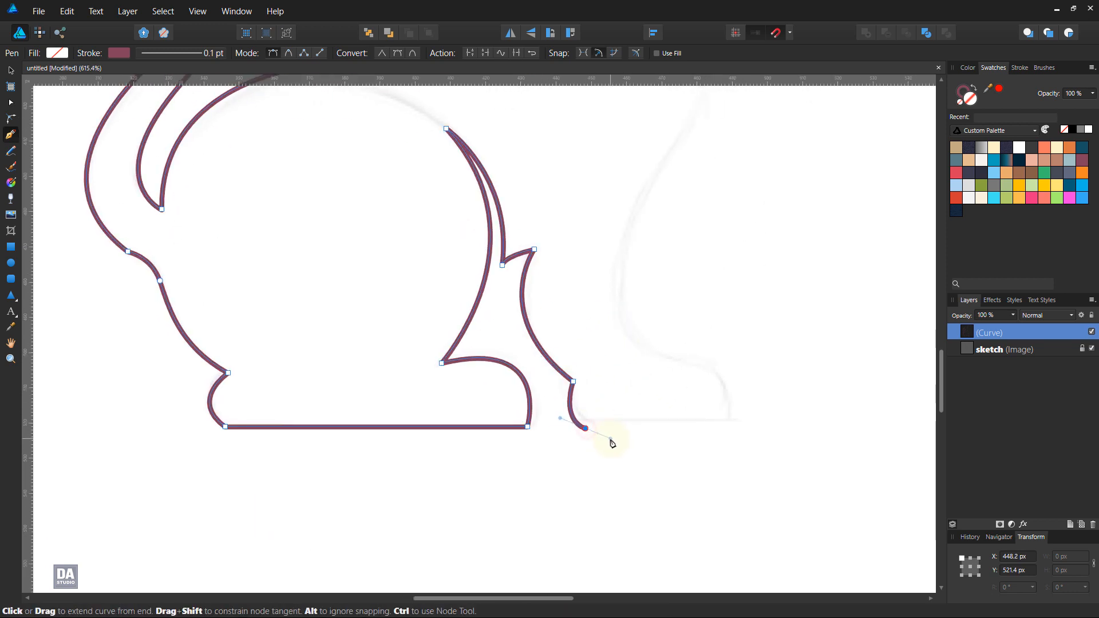
pyautogui.click(585, 429)
pyautogui.click(733, 428)
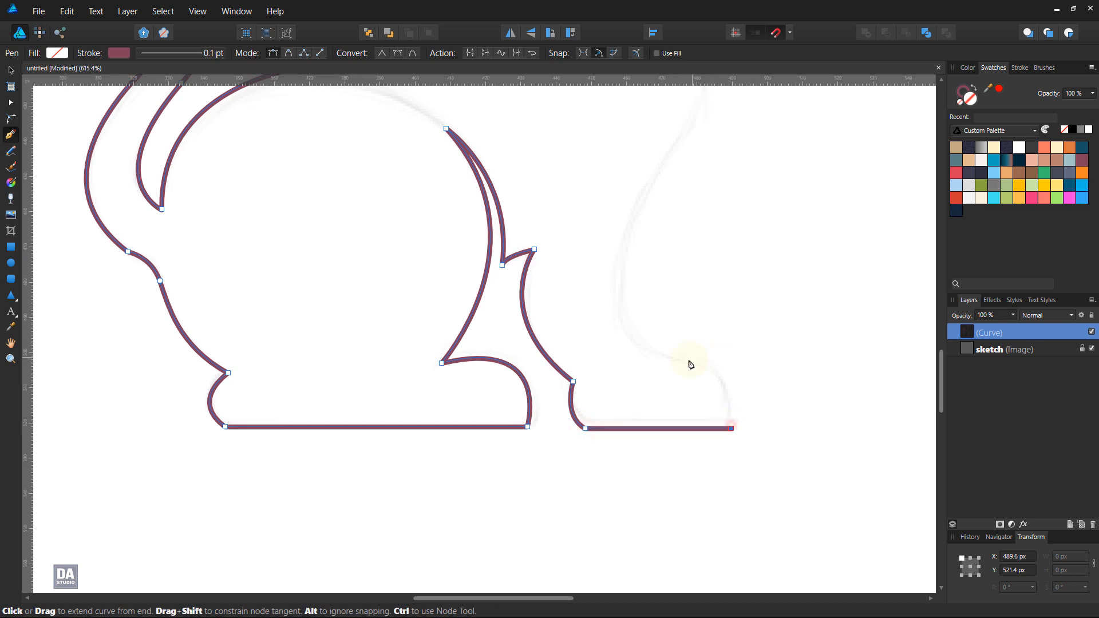
# Step: Trace over the top of the front paw and up the leg's front edge, redoing the upper node lower on the leg
pyautogui.moveTo(689, 361)
pyautogui.mouseDown()
pyautogui.moveTo(621, 341)
pyautogui.moveTo(633, 343)
pyautogui.moveTo(491, 435)
pyautogui.mouseUp()
pyautogui.moveTo(399, 344)
pyautogui.mouseDown()
pyautogui.moveTo(449, 234)
pyautogui.moveTo(564, 407)
pyautogui.mouseUp()
pyautogui.keyDown('alt'); pyautogui.click(399, 343); pyautogui.keyUp('alt')
pyautogui.moveTo(600, 337); pyautogui.dragTo(652, 252)
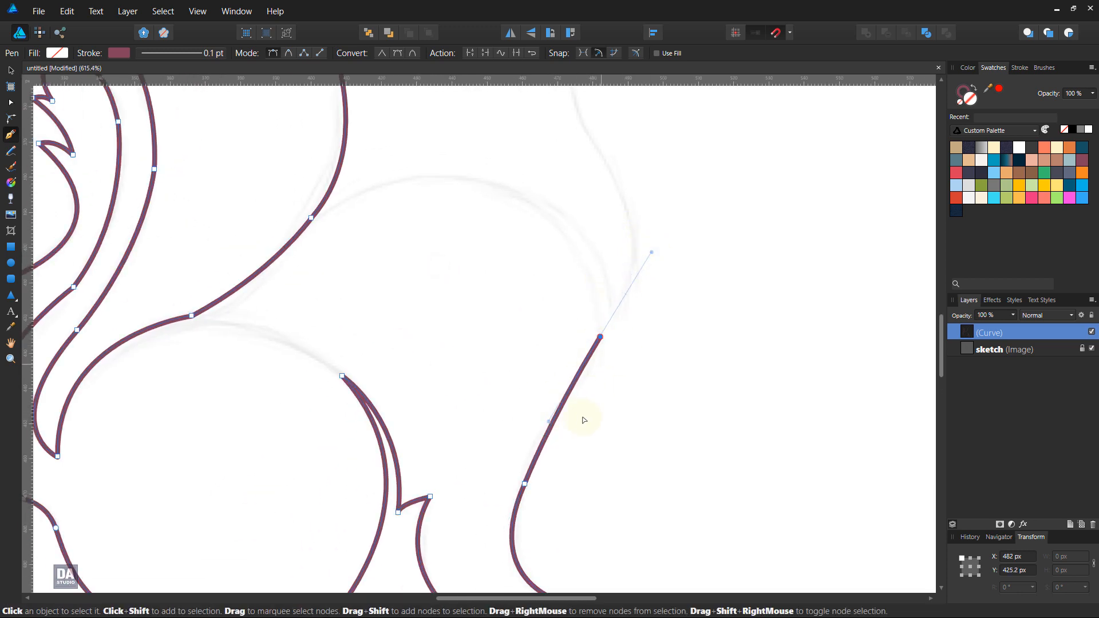
pyautogui.hotkey('ctrl', 'z')
pyautogui.moveTo(563, 407)
pyautogui.mouseDown()
pyautogui.moveTo(594, 370)
pyautogui.moveTo(558, 419)
pyautogui.mouseUp()
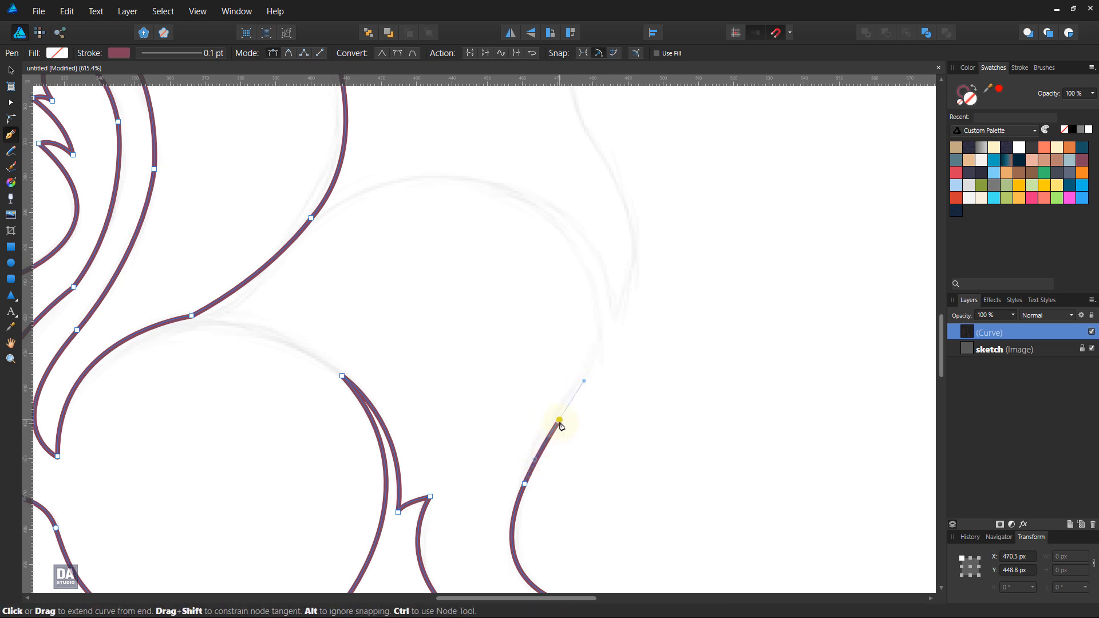
# Step: Trace the shoulder curve up to a sharp point and back down to the pointed tip of the chest fur
pyautogui.moveTo(502, 193); pyautogui.dragTo(335, 104)
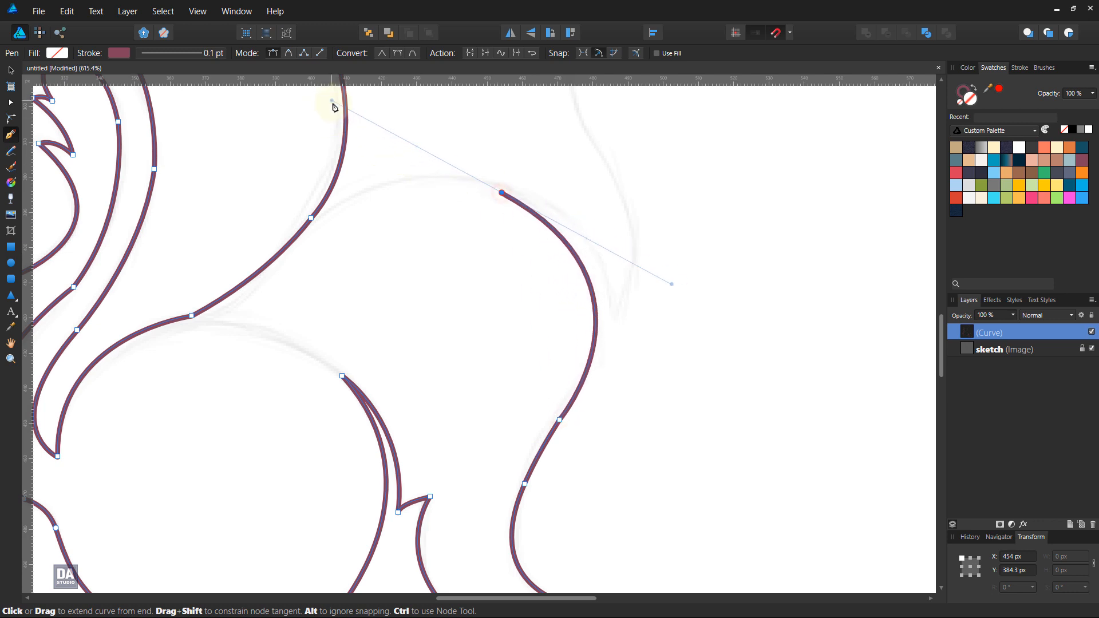
pyautogui.click(503, 192)
pyautogui.moveTo(615, 314); pyautogui.dragTo(633, 415)
pyautogui.keyDown('alt'); pyautogui.click(615, 311); pyautogui.keyUp('alt')
# Step: Trace the chest up to the throat and add a straight segment out to the chin
pyautogui.moveTo(633, 239); pyautogui.dragTo(698, 429)
pyautogui.moveTo(646, 312); pyautogui.dragTo(551, 173)
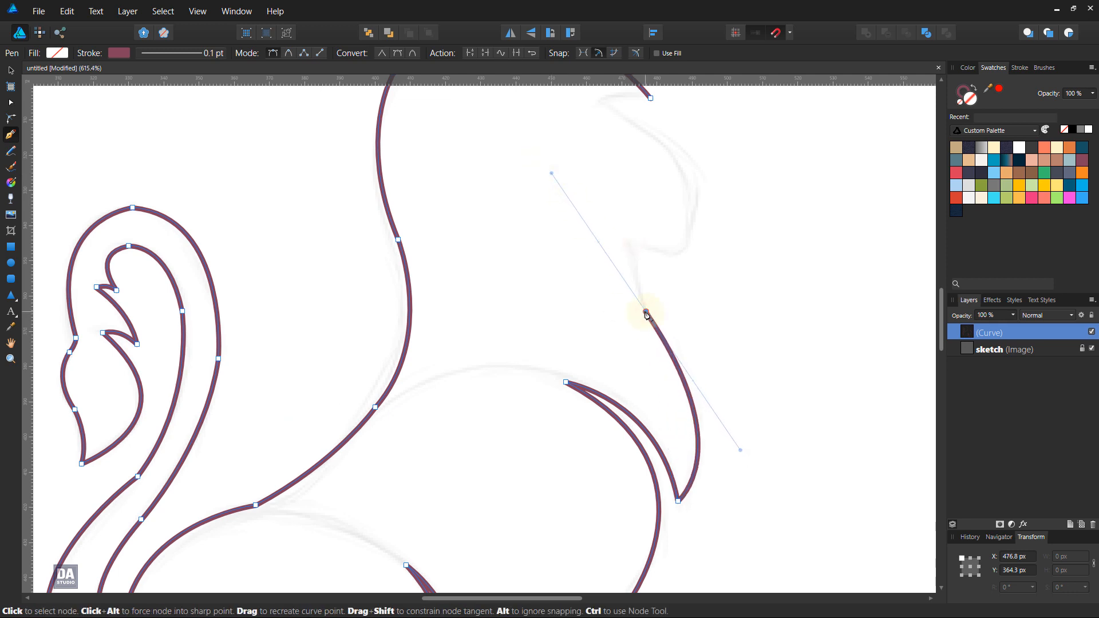
pyautogui.moveTo(628, 241); pyautogui.dragTo(628, 197)
pyautogui.click(684, 258)
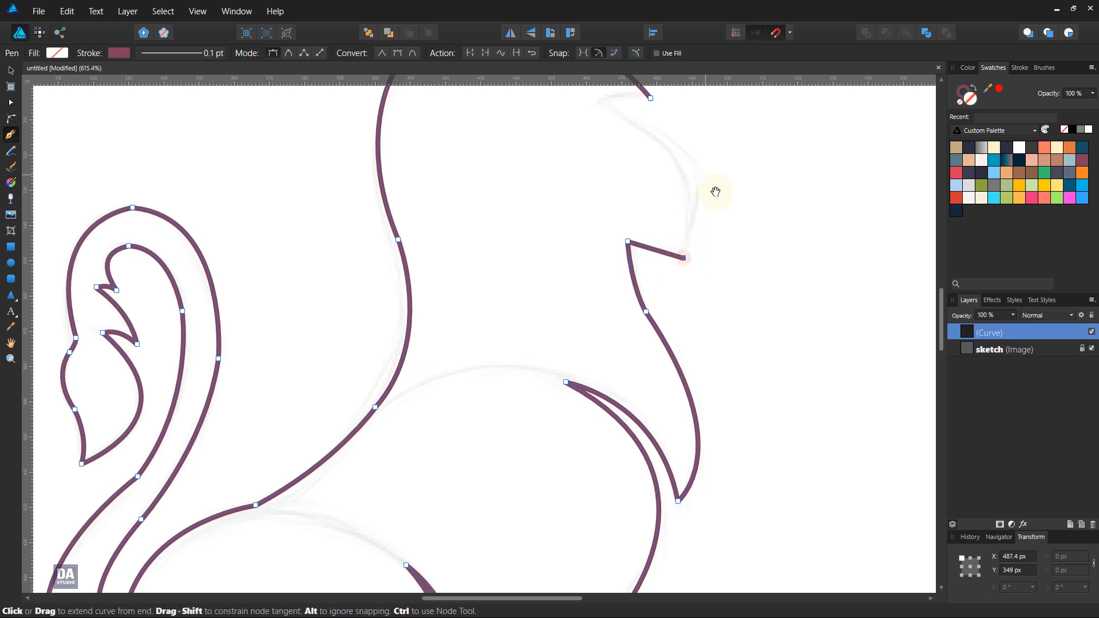
# Step: Trace the face from the chin up to the forehead notch and close the outline at the head's starting node
pyautogui.moveTo(706, 171); pyautogui.dragTo(713, 323)
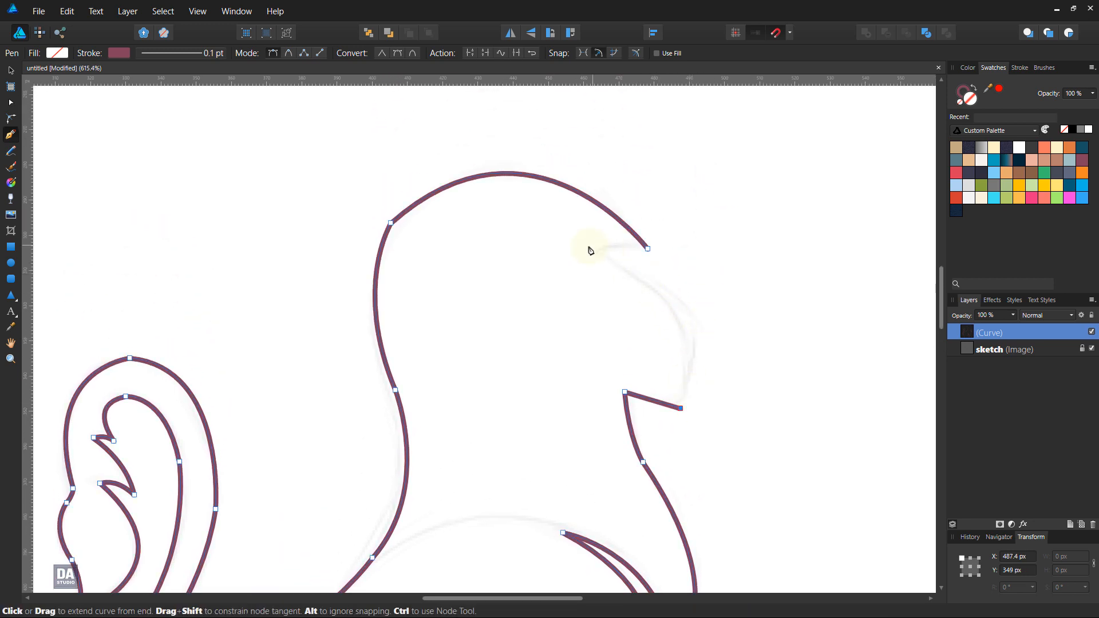
pyautogui.moveTo(600, 253); pyautogui.dragTo(450, 186)
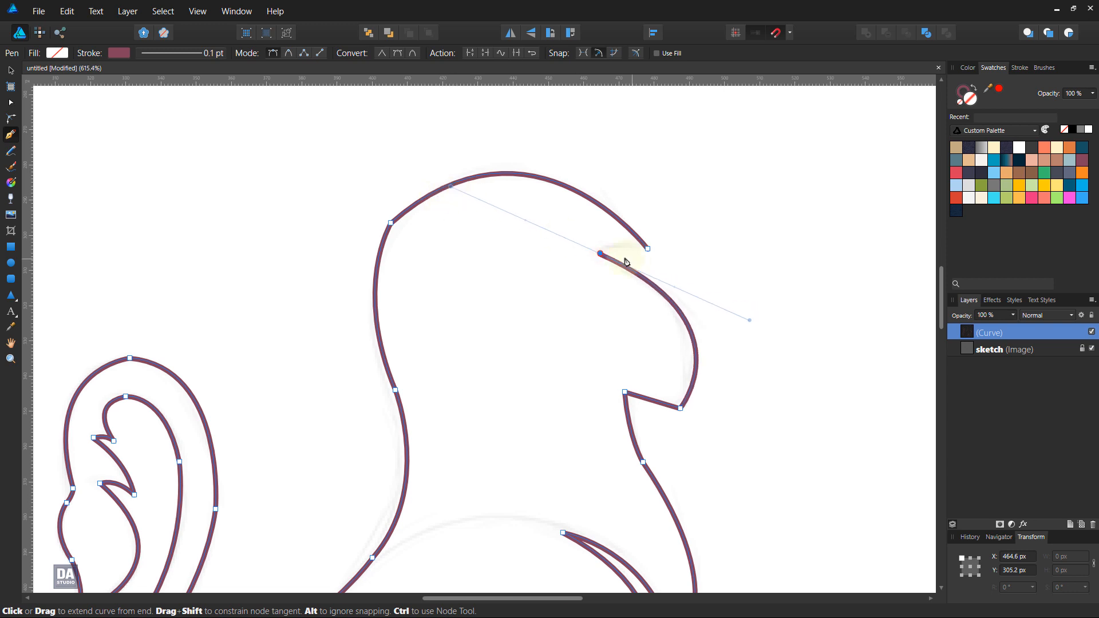
pyautogui.moveTo(649, 253); pyautogui.dragTo(690, 272)
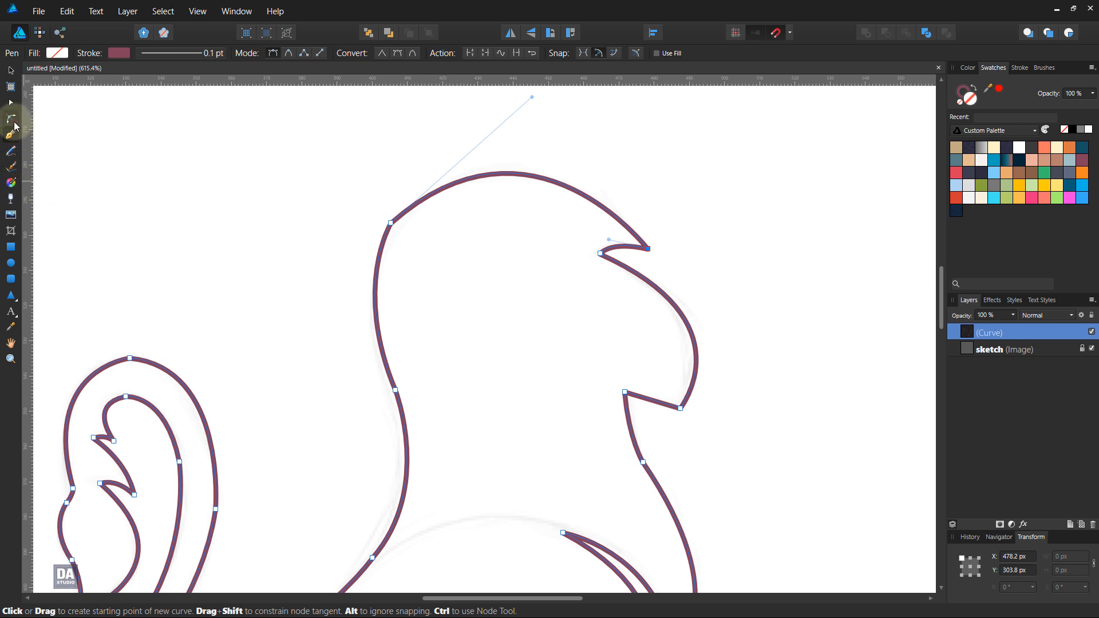
# Step: Round the back-of-head corner to a radius of about 34.9 px and the chin corner to about 6.8 px with the Corner tool
pyautogui.click(13, 120)
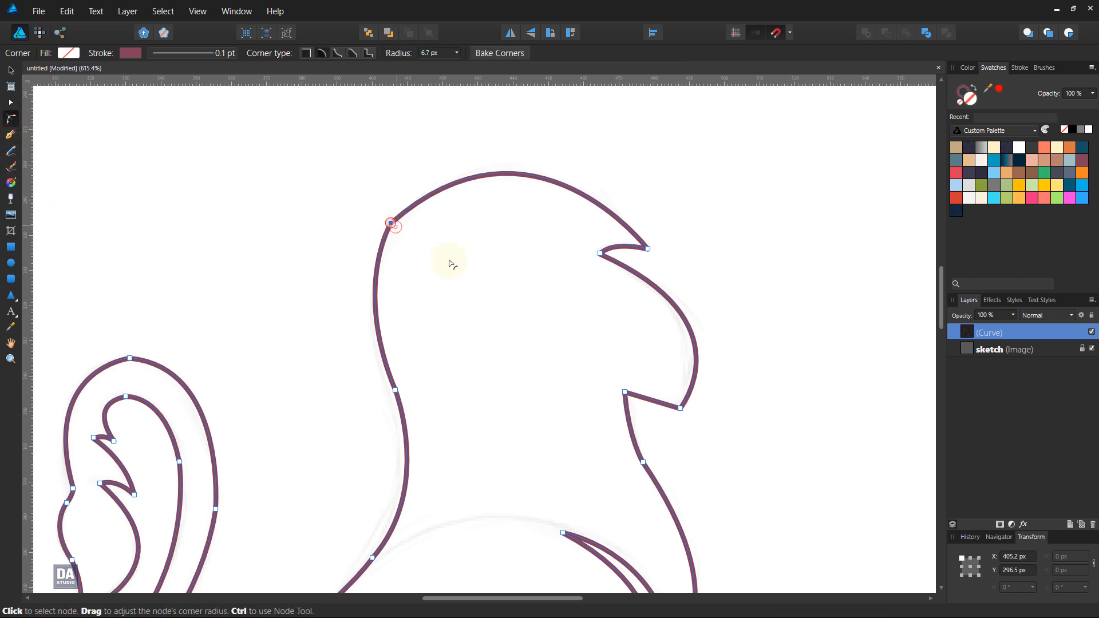
pyautogui.moveTo(452, 265); pyautogui.dragTo(503, 290)
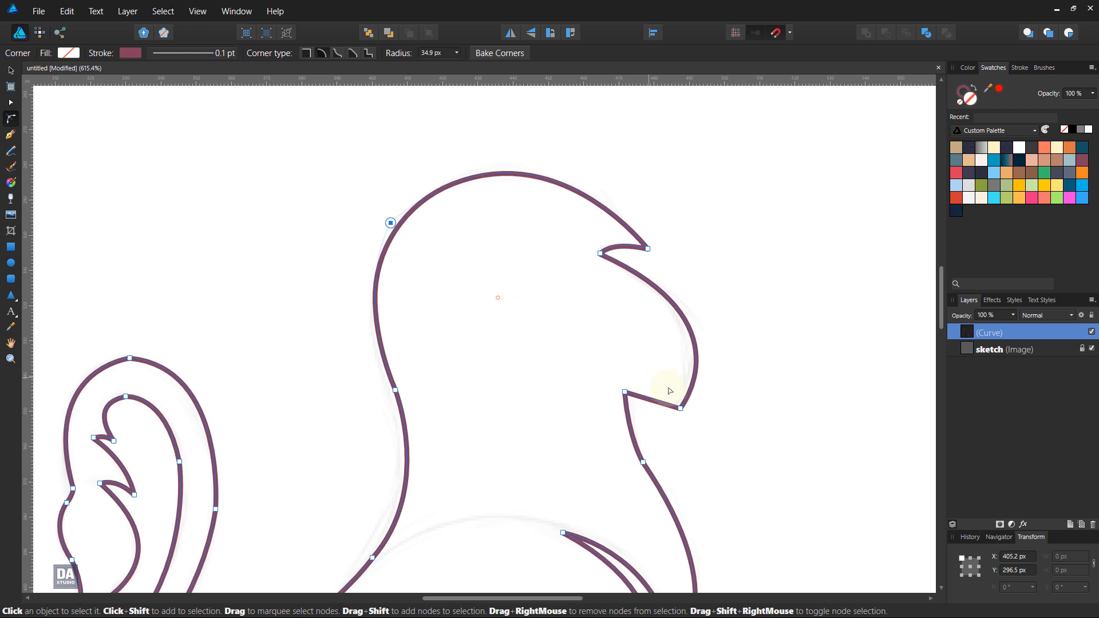
pyautogui.click(671, 395)
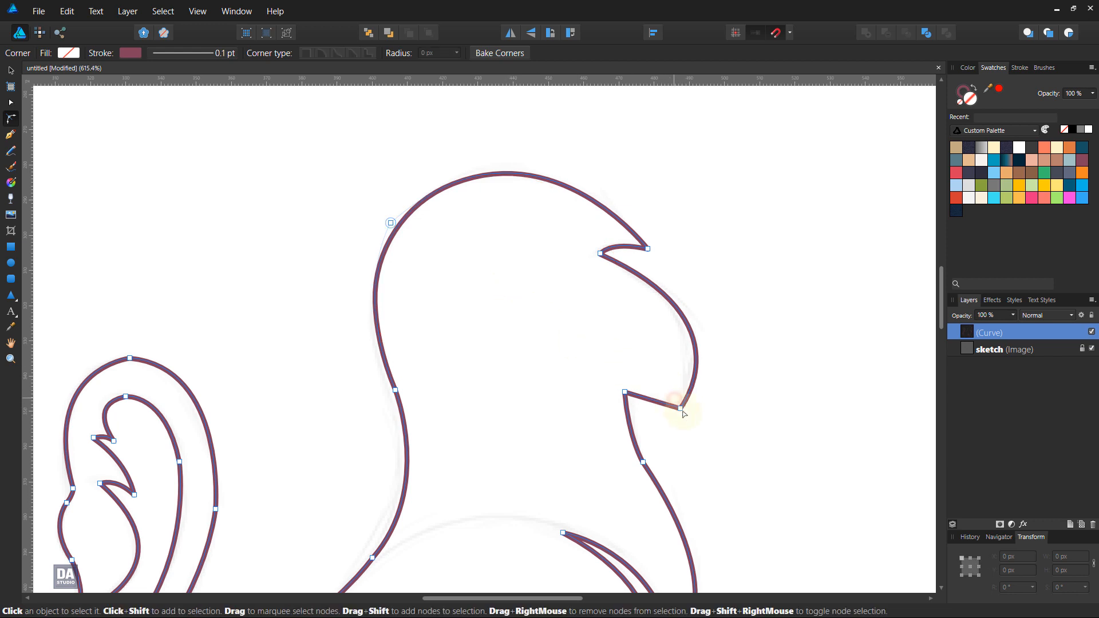
pyautogui.click(681, 409)
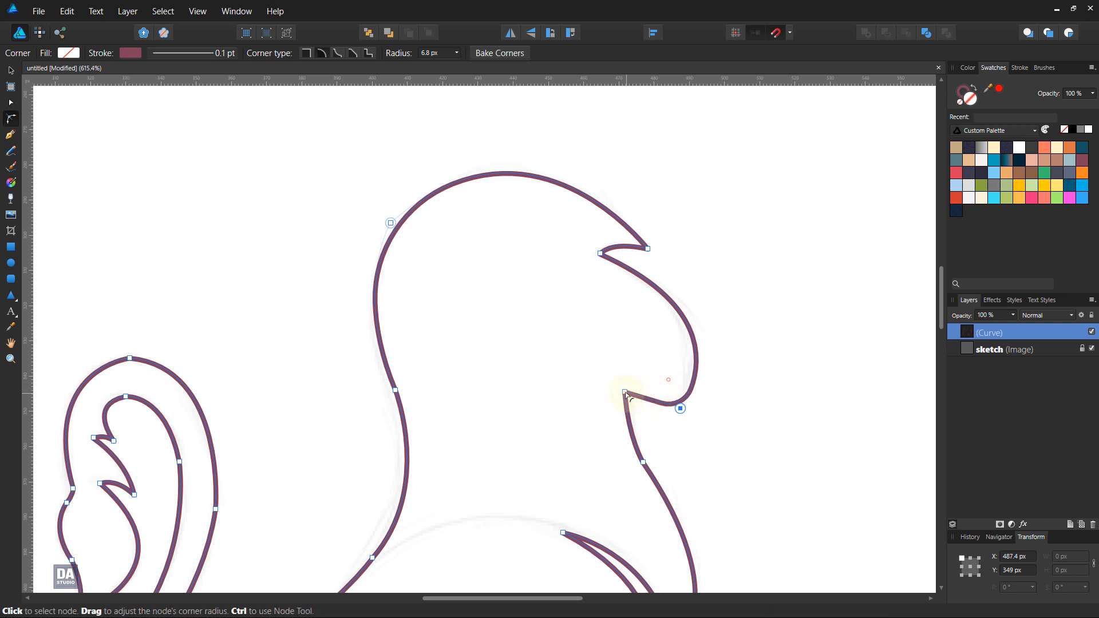
# Step: Leave the mouth corner sharp and round the throat node above the chest to a radius of about 16.8 px
pyautogui.click(665, 431)
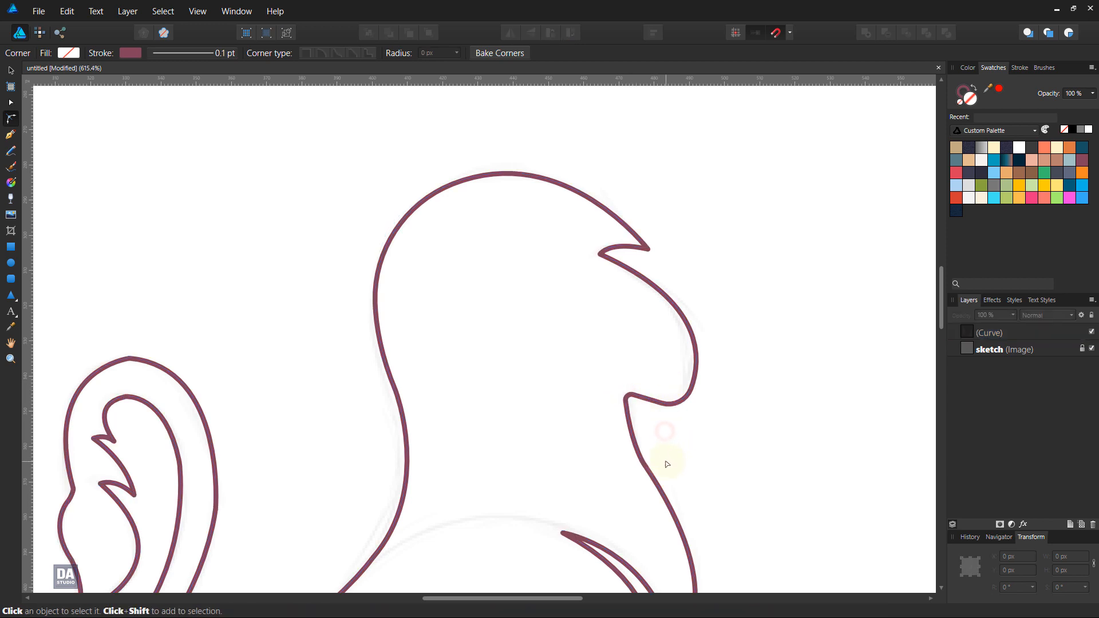
pyautogui.click(667, 463)
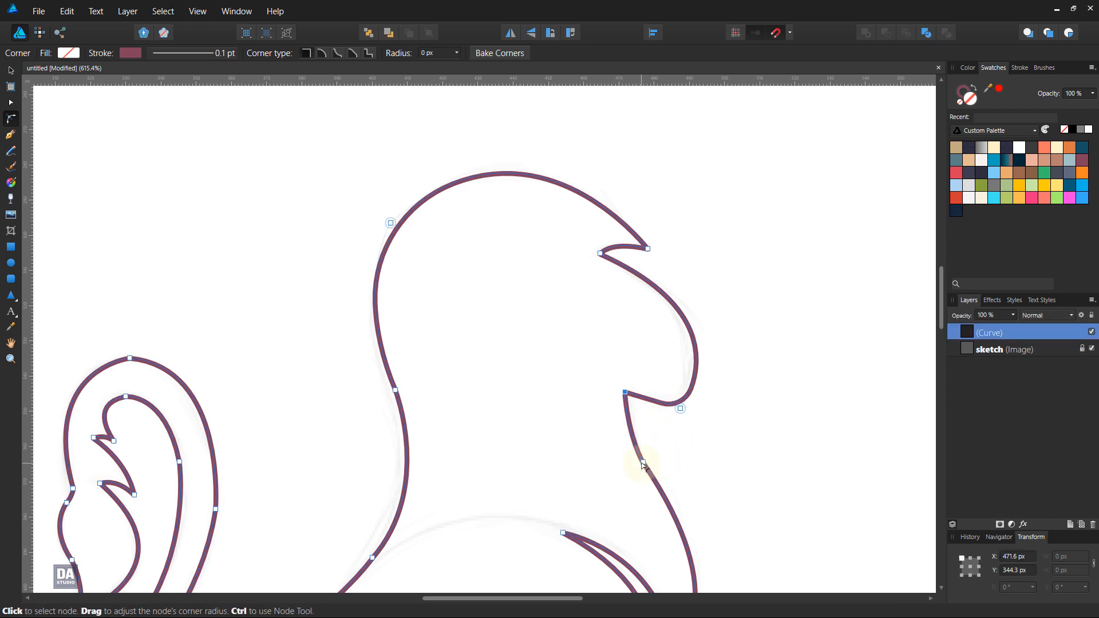
pyautogui.moveTo(643, 465); pyautogui.dragTo(693, 435)
# Step: Round the front edge of the foreleg, the top of the front paw to about 20.4 px and its heel bend to about 3.6 px
pyautogui.moveTo(713, 543)
pyautogui.mouseDown()
pyautogui.moveTo(645, 232)
pyautogui.moveTo(675, 317)
pyautogui.mouseUp()
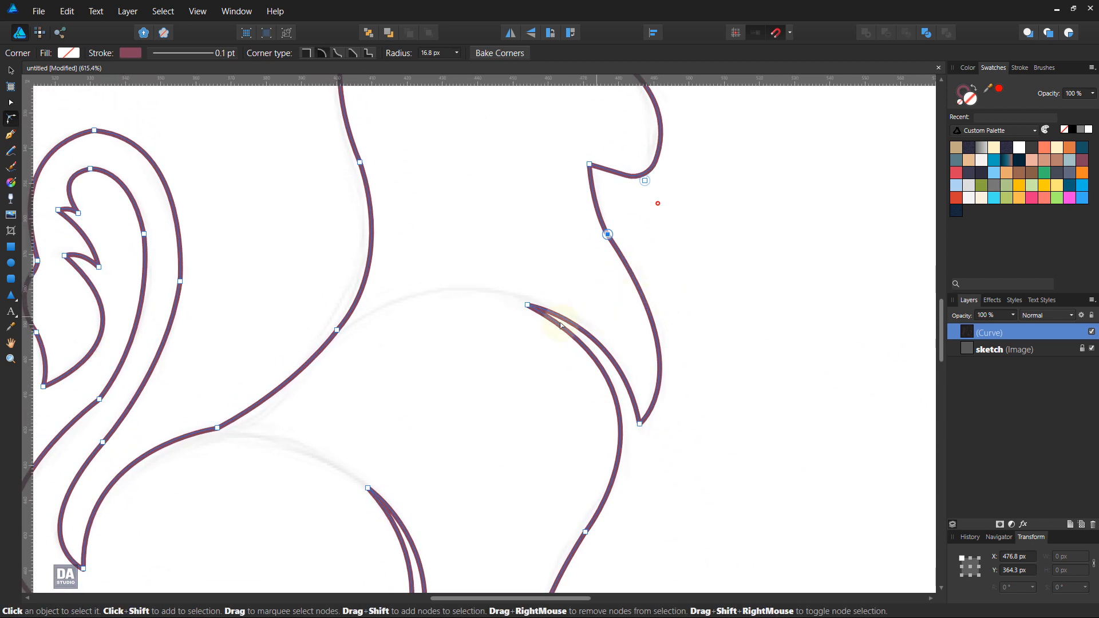
pyautogui.moveTo(445, 474); pyautogui.dragTo(543, 270)
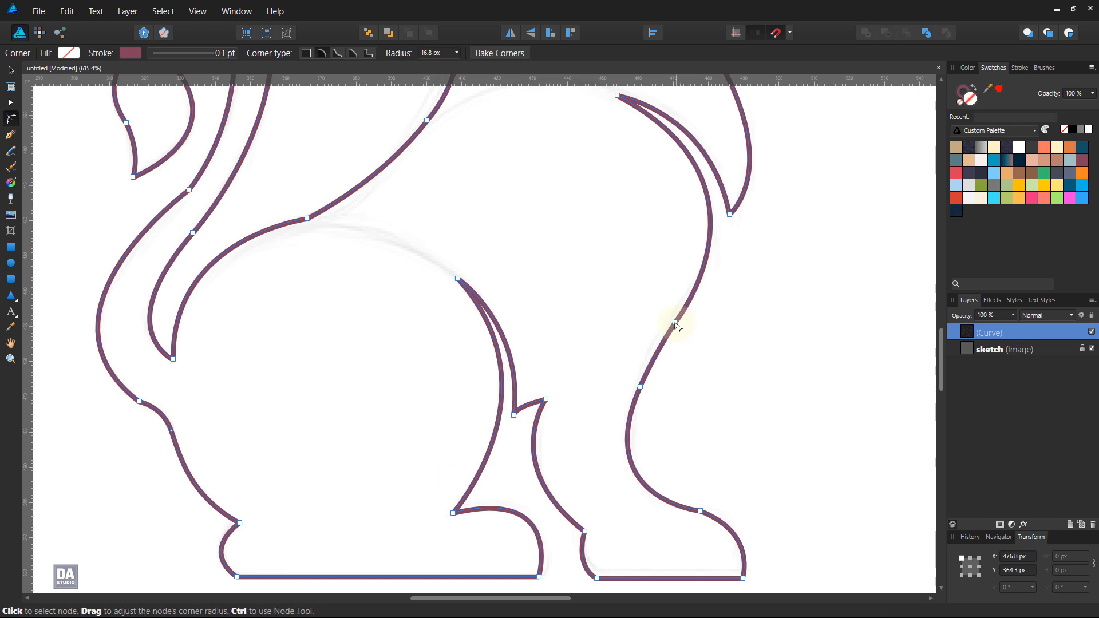
pyautogui.moveTo(675, 325); pyautogui.dragTo(678, 409)
pyautogui.click(699, 512)
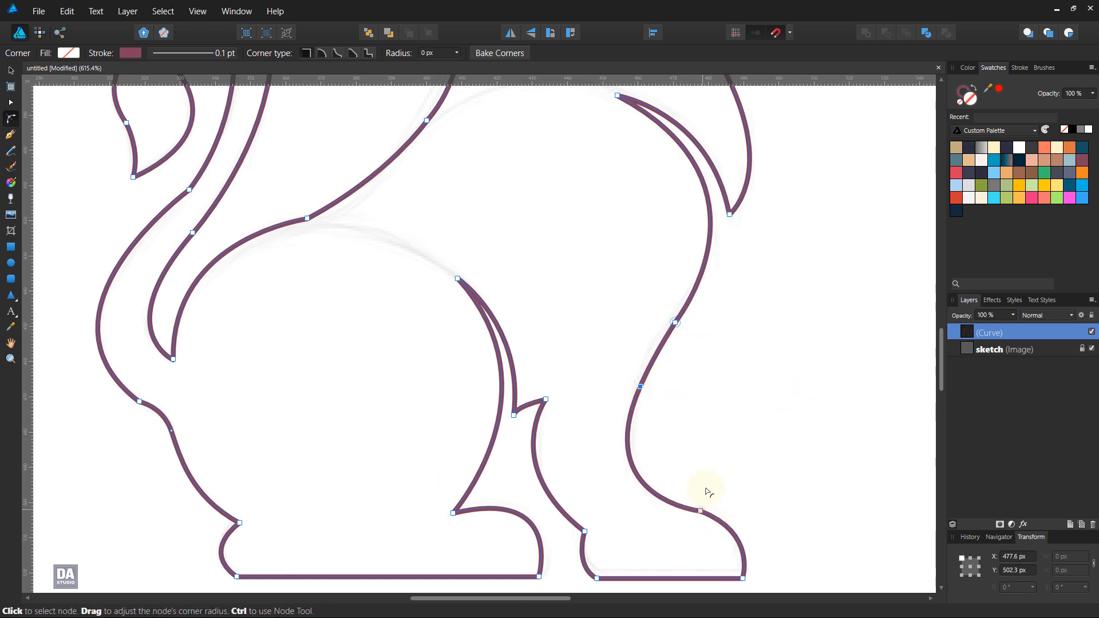
pyautogui.moveTo(693, 547); pyautogui.dragTo(651, 599)
pyautogui.moveTo(751, 524); pyautogui.dragTo(731, 372)
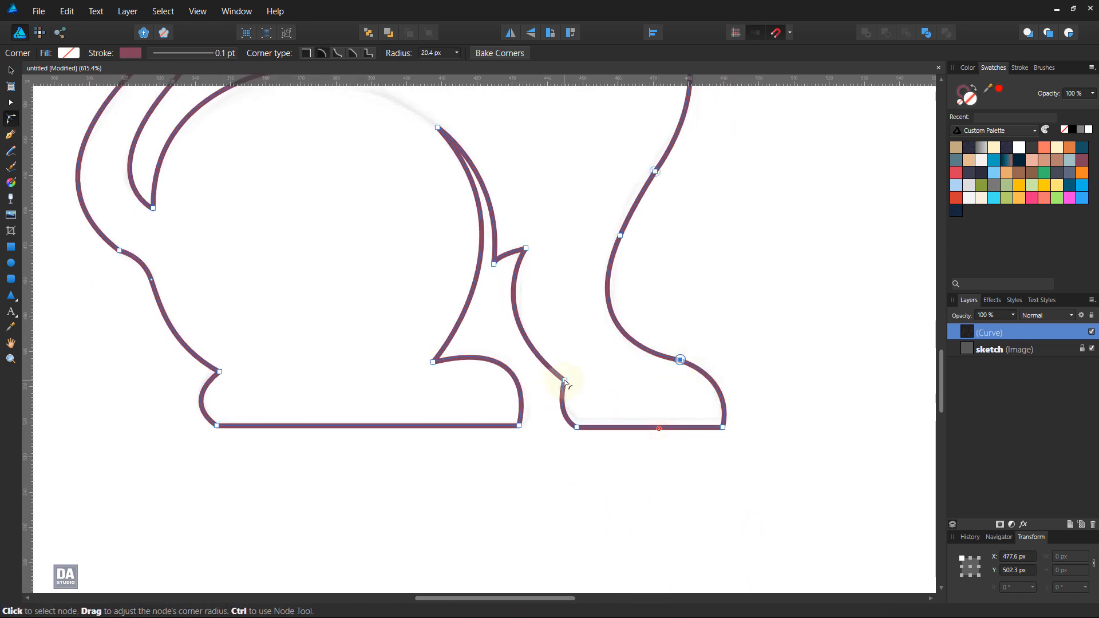
pyautogui.moveTo(549, 385); pyautogui.dragTo(550, 385)
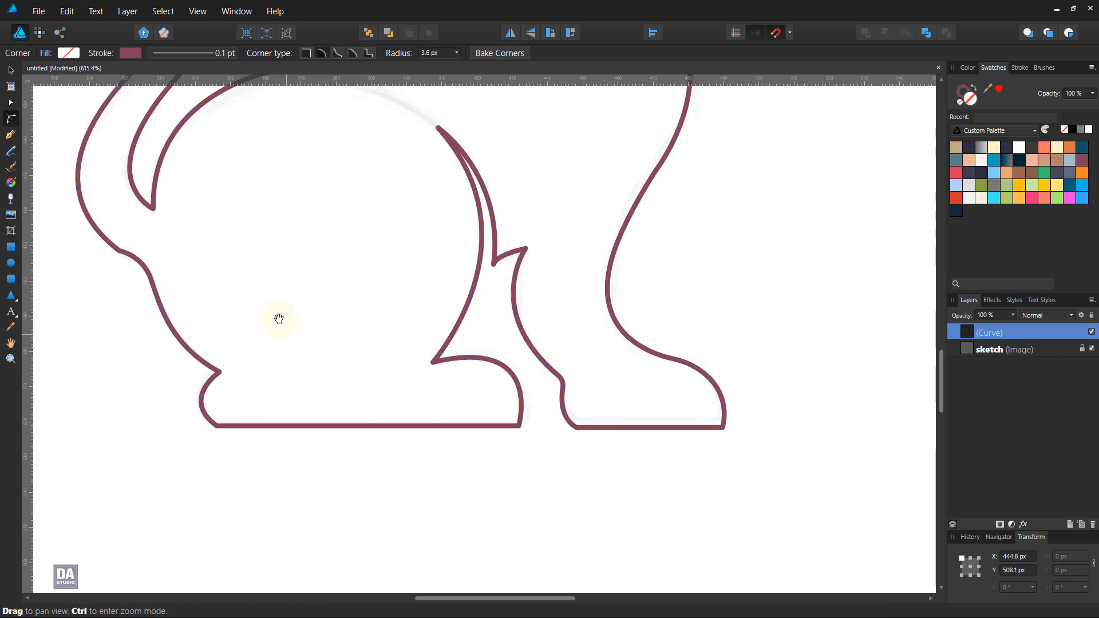
# Step: Round the rump corner below the tail to about 25.5 px and smooth the bend on the tail's outer lower edge
pyautogui.moveTo(277, 319); pyautogui.dragTo(410, 453)
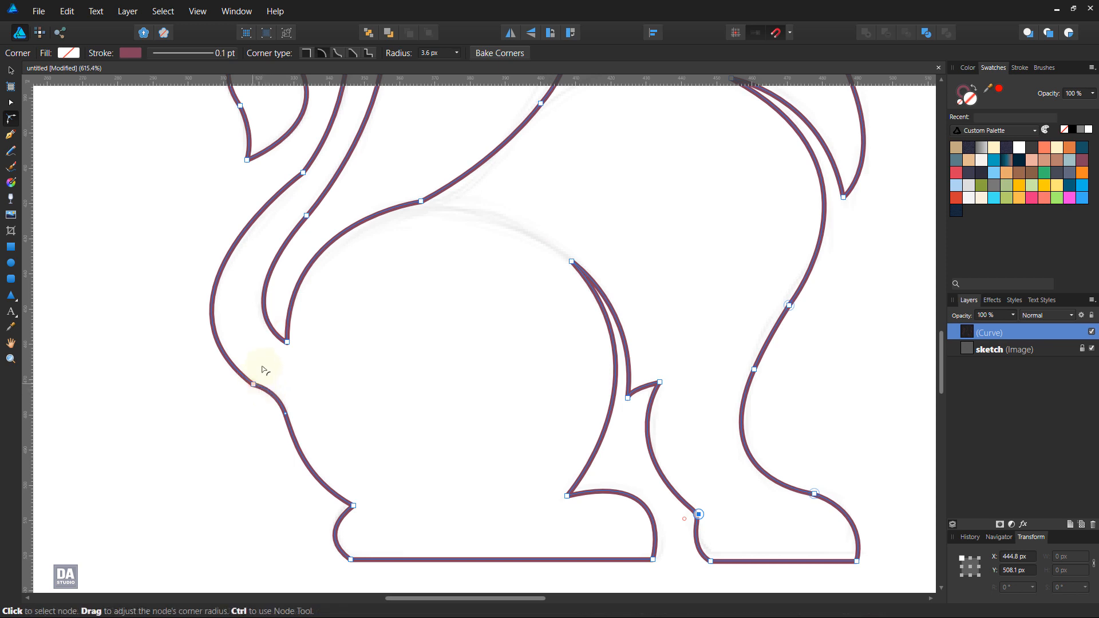
pyautogui.moveTo(256, 382); pyautogui.dragTo(476, 525)
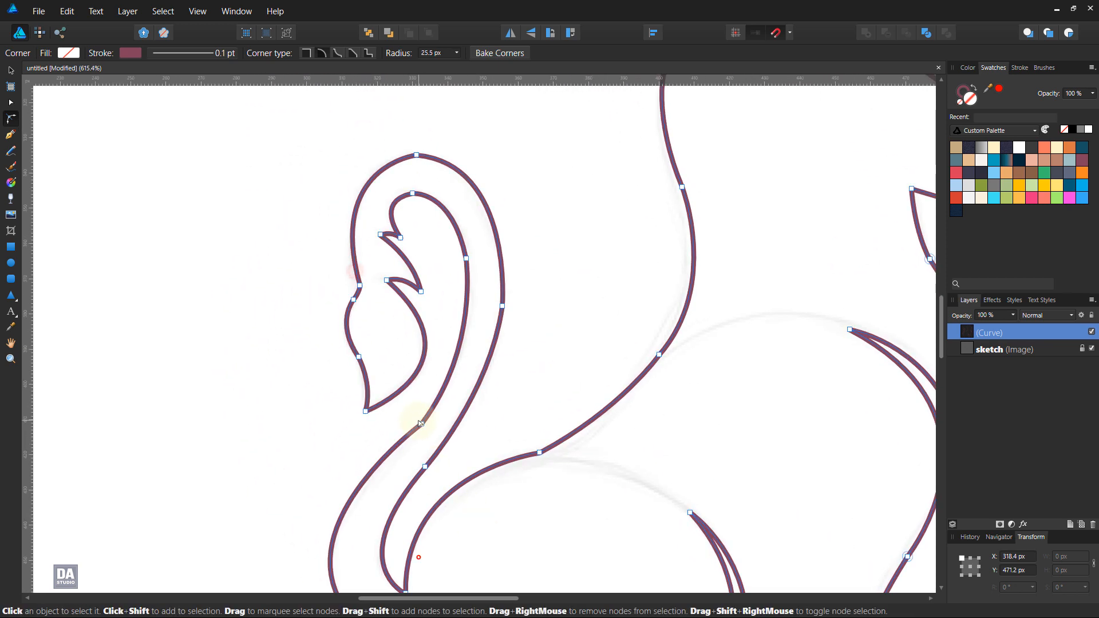
pyautogui.moveTo(421, 425); pyautogui.dragTo(258, 269)
# Step: Round the tail's outer top, its inner top to about 7.6 px, and its inner and outer side nodes to about 35.7 and 59.8 px
pyautogui.moveTo(417, 156); pyautogui.dragTo(412, 198)
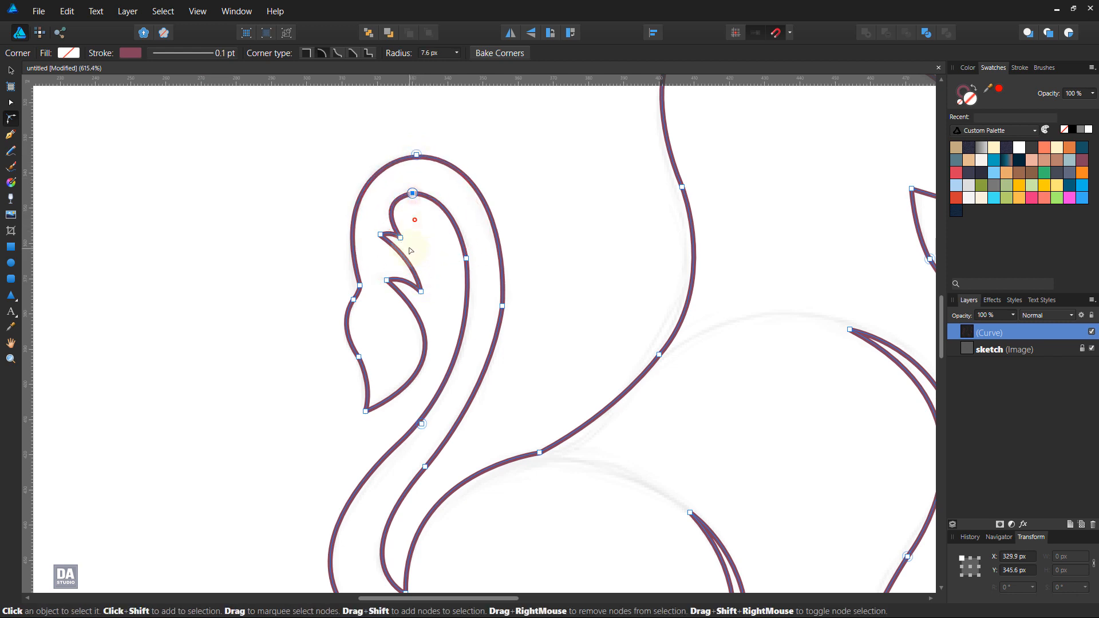
pyautogui.moveTo(467, 258); pyautogui.dragTo(263, 297)
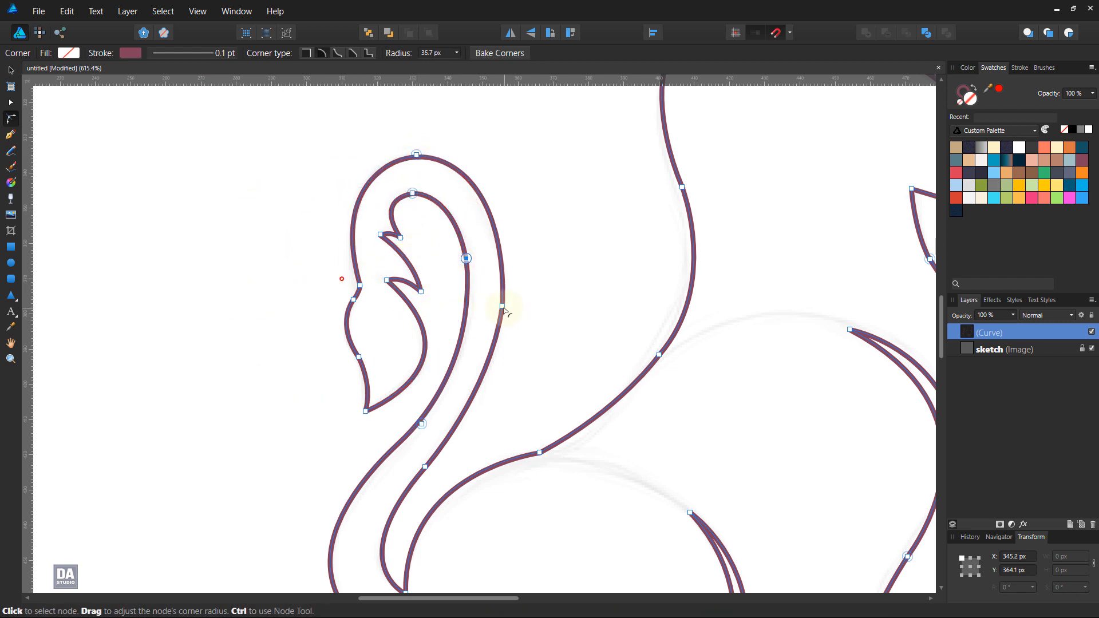
pyautogui.moveTo(502, 305); pyautogui.dragTo(231, 306)
pyautogui.click(425, 467)
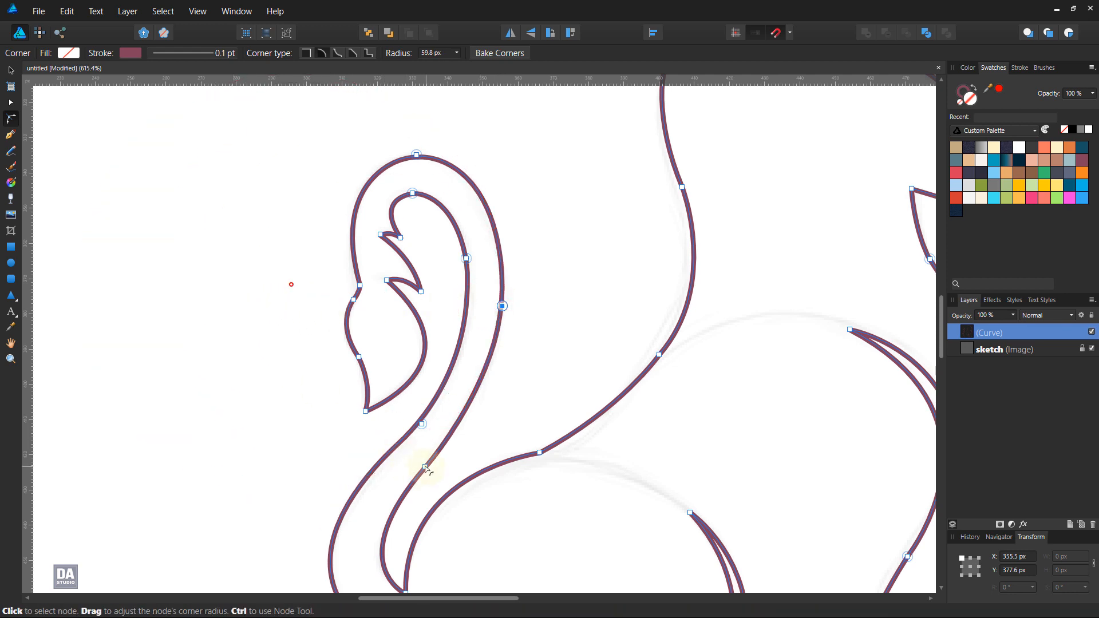
# Step: Round the back node above the haunch to about 51.1 px and smooth the nodes at the neck base and nape
pyautogui.moveTo(540, 452); pyautogui.dragTo(500, 268)
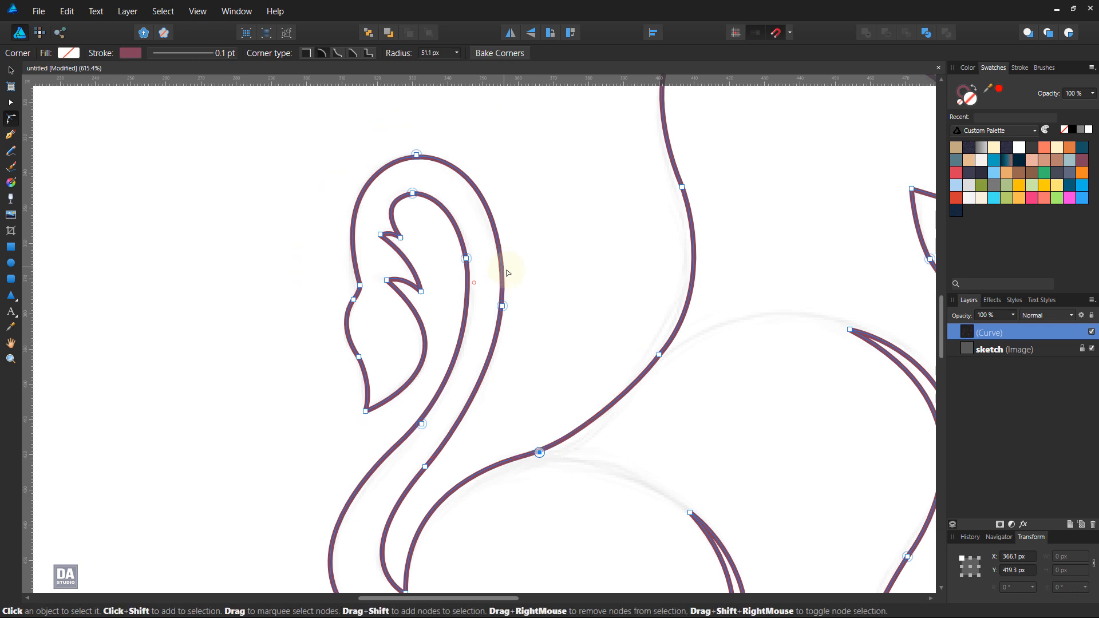
pyautogui.moveTo(660, 355); pyautogui.dragTo(890, 483)
pyautogui.click(570, 310)
pyautogui.moveTo(654, 252); pyautogui.dragTo(488, 414)
pyautogui.click(515, 349)
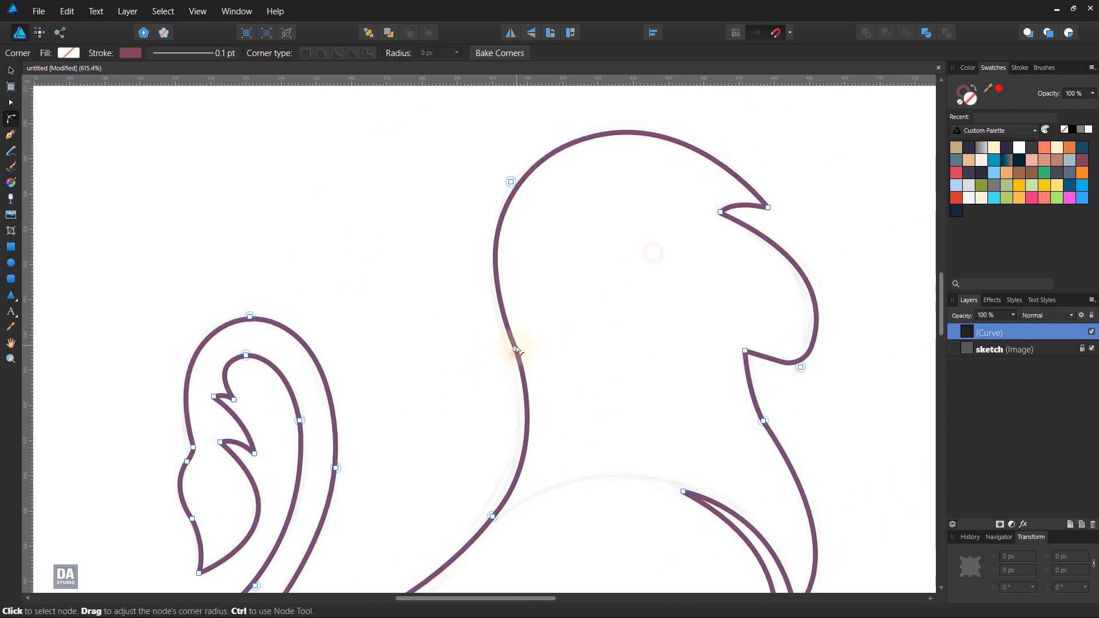
pyautogui.moveTo(516, 349); pyautogui.dragTo(305, 435)
pyautogui.click(426, 221)
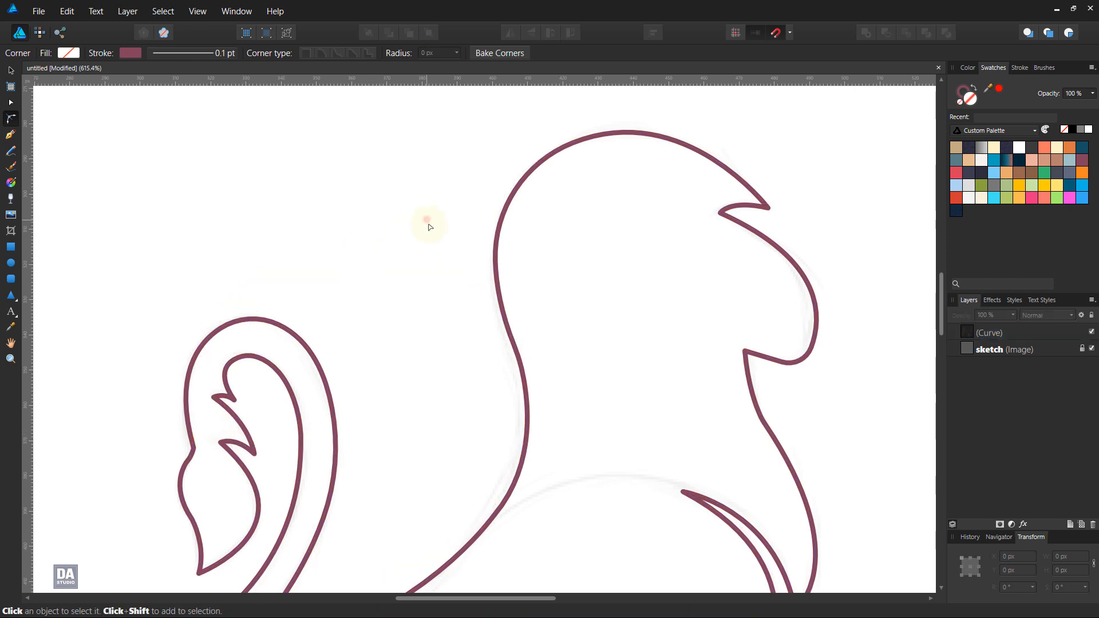
# Step: Round the hind foot's lower heel corner to about 7.3 px and the front paw's lower heel corner
pyautogui.scroll(-5, 641, 379)
pyautogui.scroll(3, 678, 524)
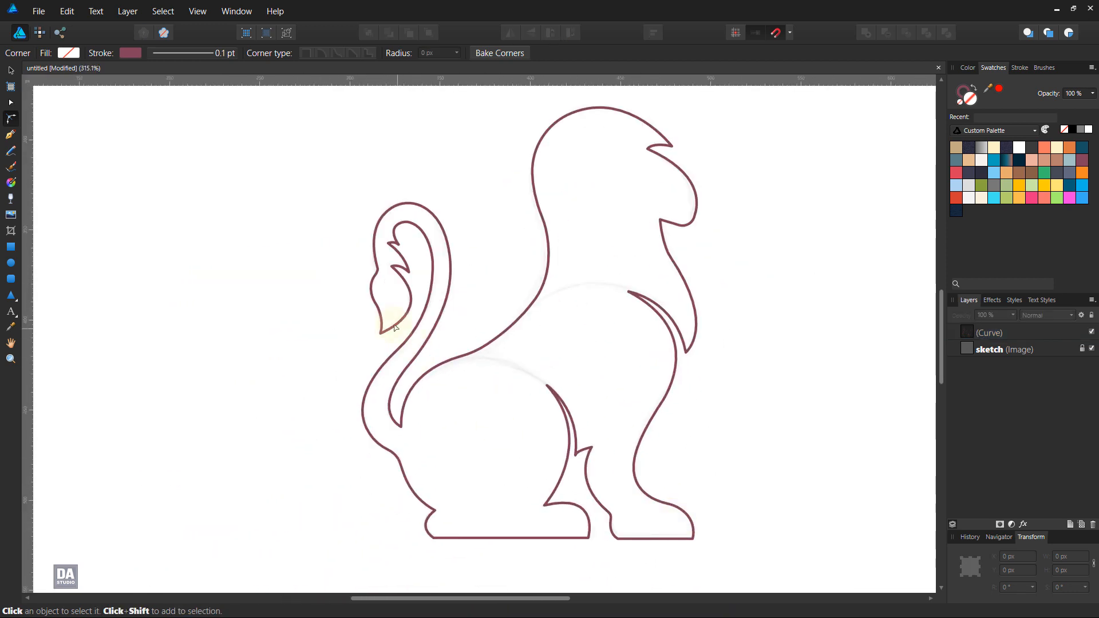
pyautogui.moveTo(656, 259); pyautogui.dragTo(551, 213)
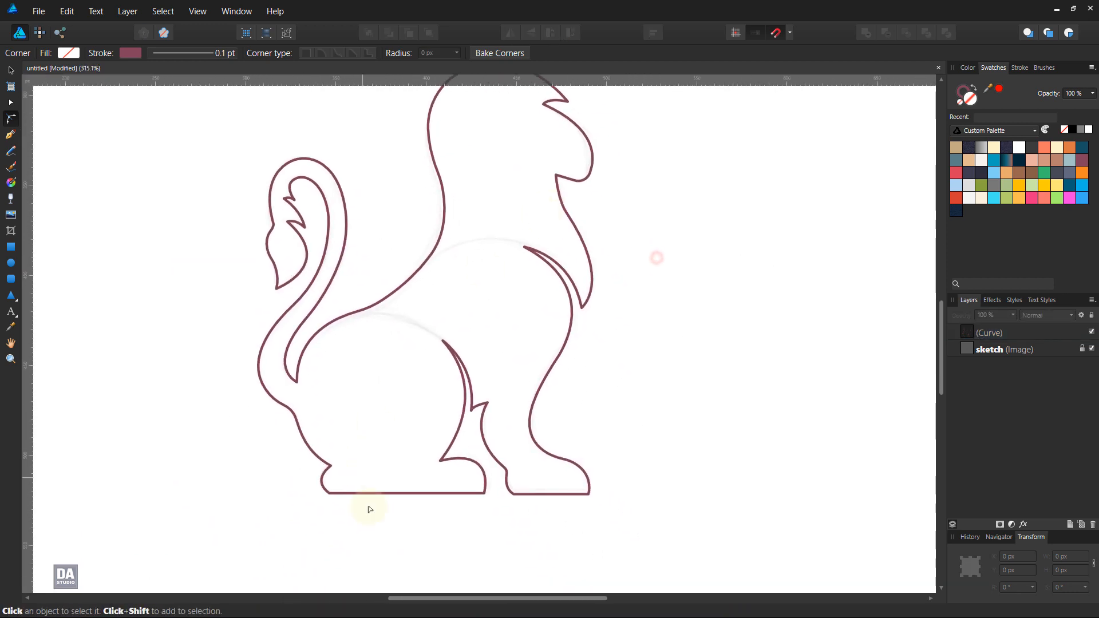
pyautogui.scroll(3, 370, 521)
pyautogui.click(290, 468)
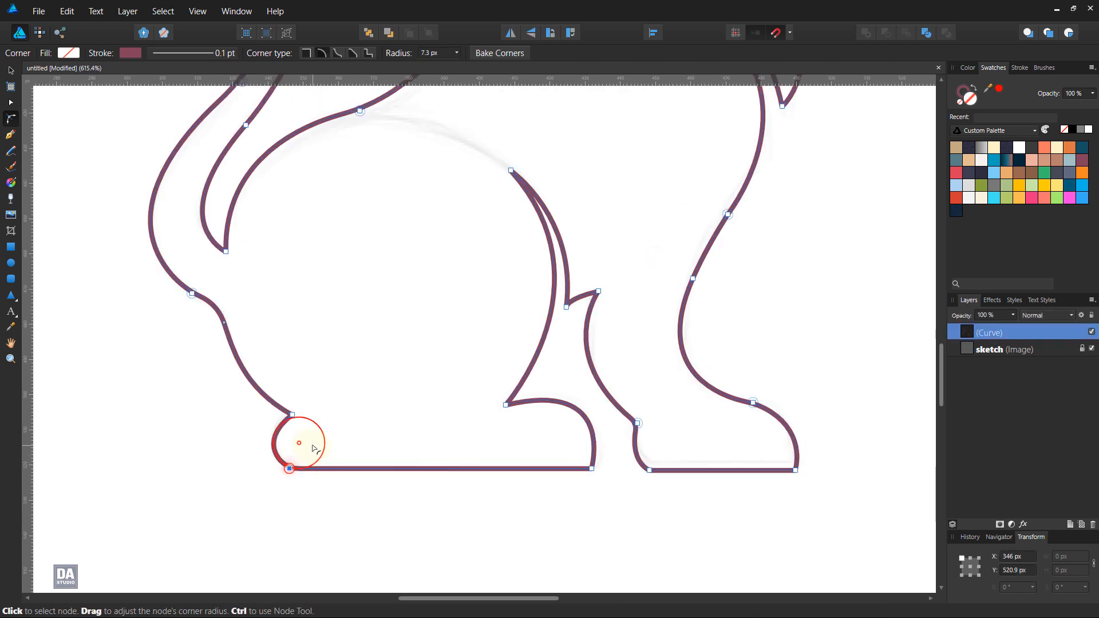
pyautogui.moveTo(650, 470)
pyautogui.mouseDown()
pyautogui.moveTo(696, 426)
pyautogui.moveTo(658, 453)
pyautogui.mouseUp()
pyautogui.click(628, 487)
# Step: Add a horizontal guide level with the bottom edge of the front paw
pyautogui.press('a')
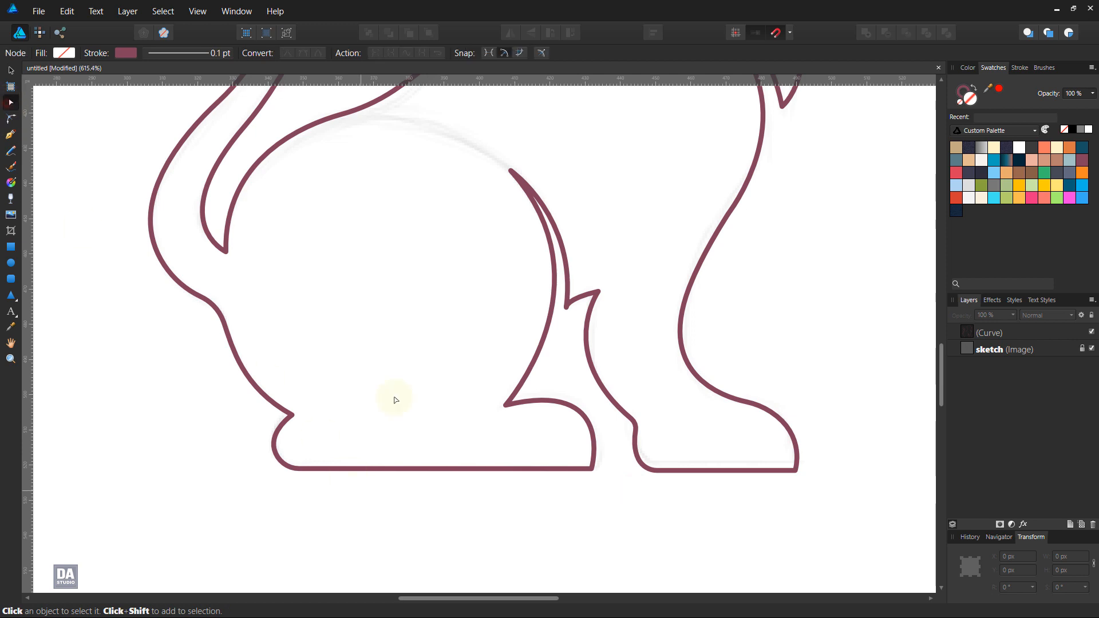
pyautogui.press('c')
pyautogui.press('v')
pyautogui.moveTo(576, 84); pyautogui.dragTo(795, 470)
pyautogui.click(647, 469)
# Step: Move the hind foot's two bottom nodes down onto the horizontal guide with the Node tool
pyautogui.press('a')
pyautogui.moveTo(602, 465); pyautogui.dragTo(588, 461)
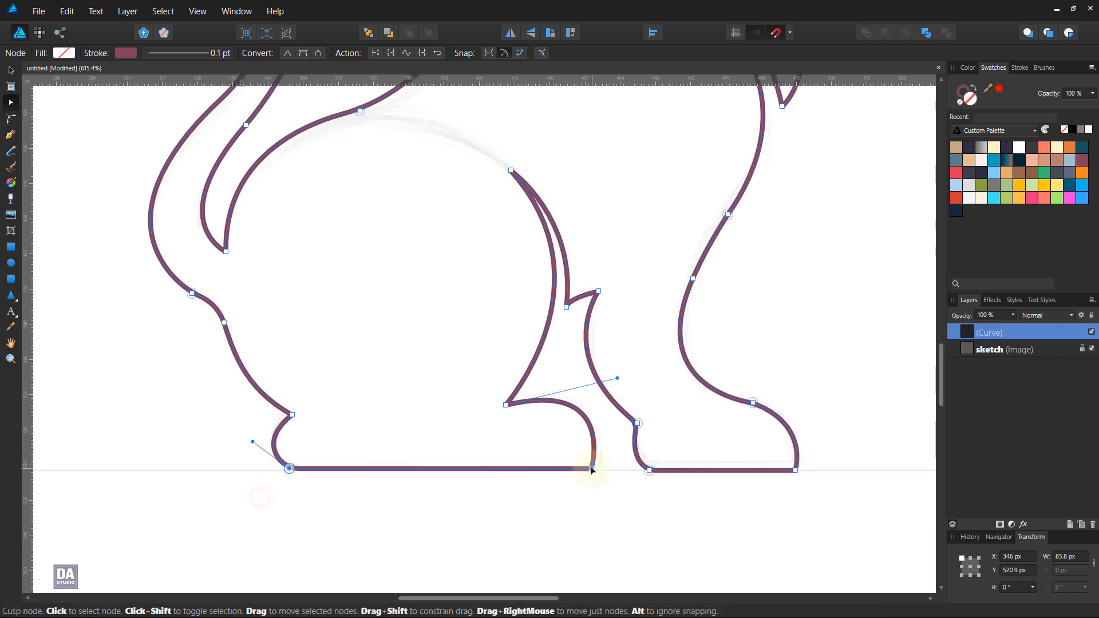
pyautogui.click(589, 466)
pyautogui.click(613, 498)
# Step: Remove the horizontal guide from the canvas
pyautogui.click(11, 70)
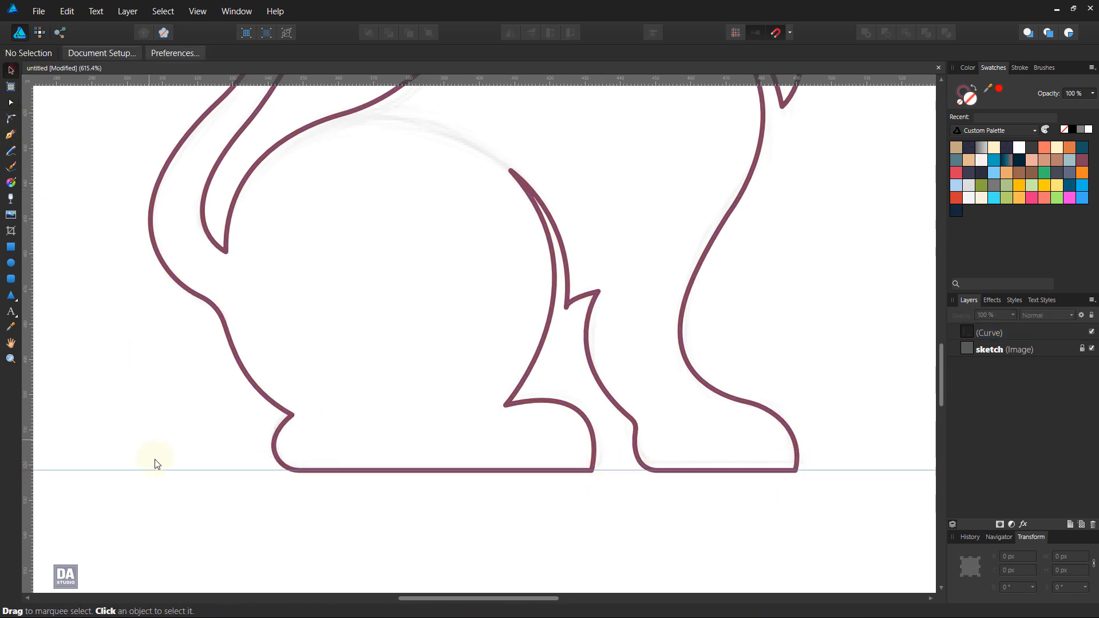
pyautogui.moveTo(163, 469); pyautogui.dragTo(200, 45)
pyautogui.scroll(-6, 183, 256)
pyautogui.moveTo(416, 201); pyautogui.dragTo(590, 80)
pyautogui.scroll(-2, 587, 407)
pyautogui.scroll(5, 499, 524)
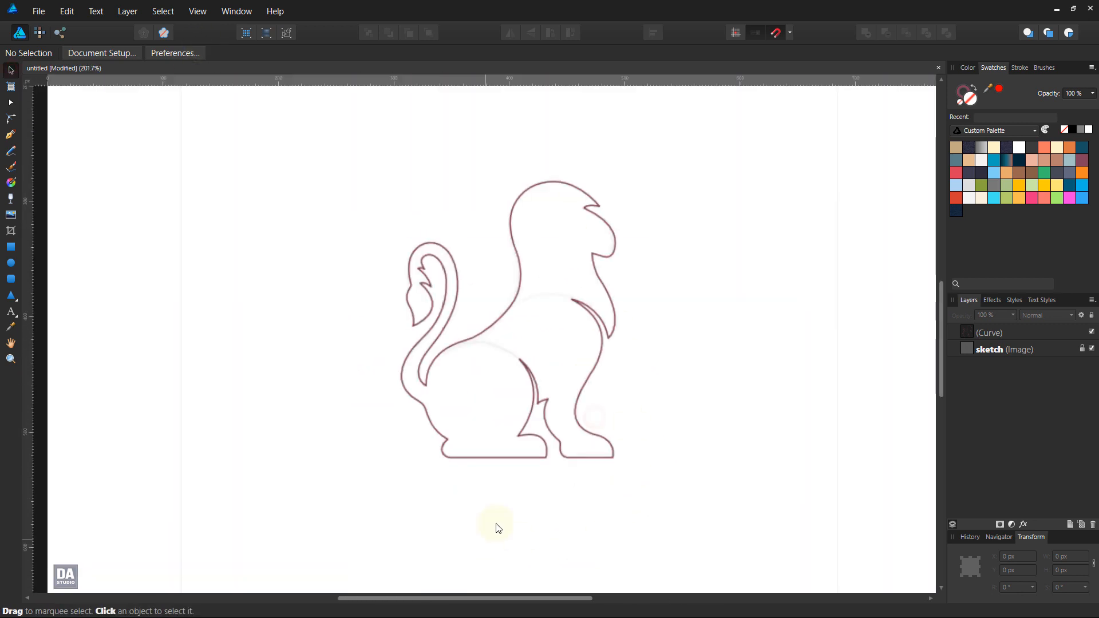
# Step: Reshape the curve segment between the chin corner and the throat node so that it bulges slightly more outward
pyautogui.scroll(5, 662, 382)
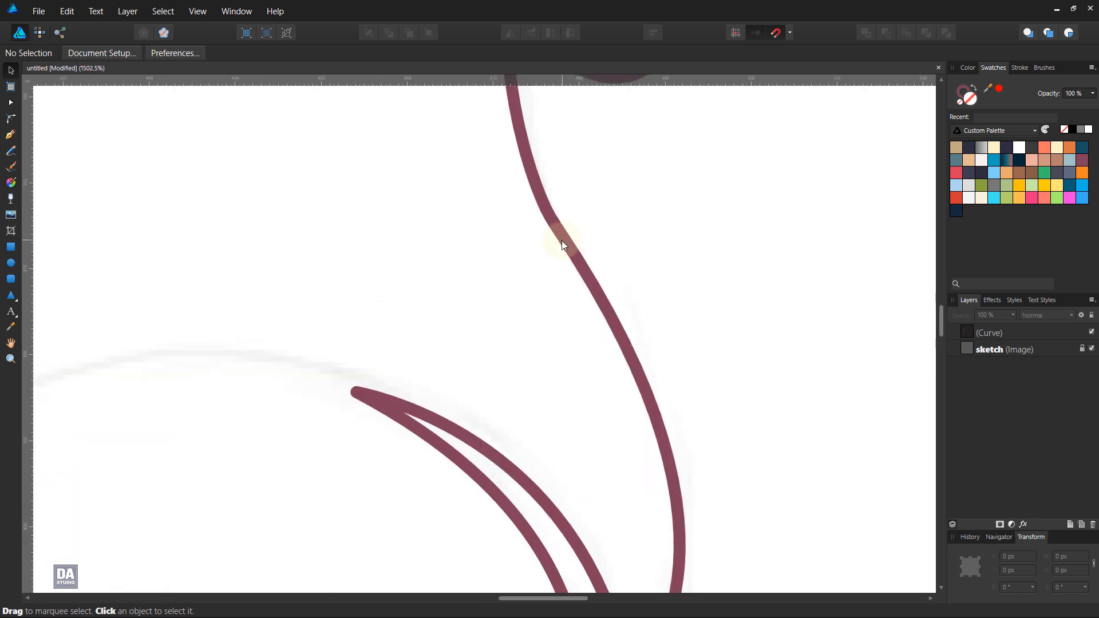
pyautogui.press('a')
pyautogui.click(552, 221)
pyautogui.moveTo(523, 159); pyautogui.dragTo(503, 157)
# Step: Examine the whole outline from head to feet for uneven curves against the sketch
pyautogui.scroll(-2, 504, 161)
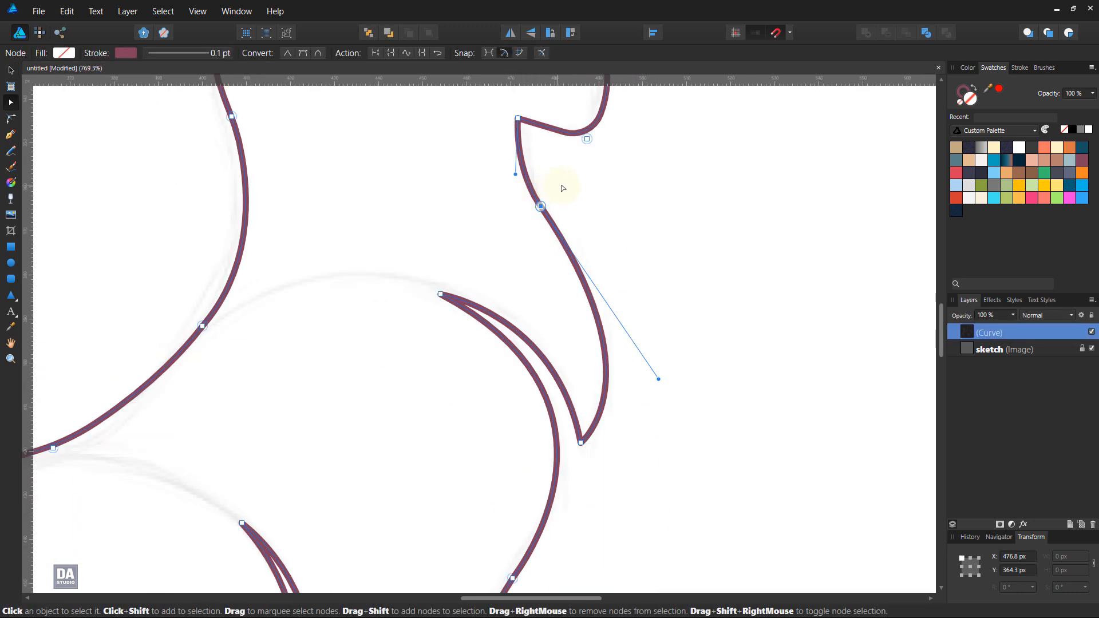
pyautogui.press('space')
pyautogui.moveTo(412, 456); pyautogui.dragTo(545, 240)
pyautogui.scroll(-1, 527, 254)
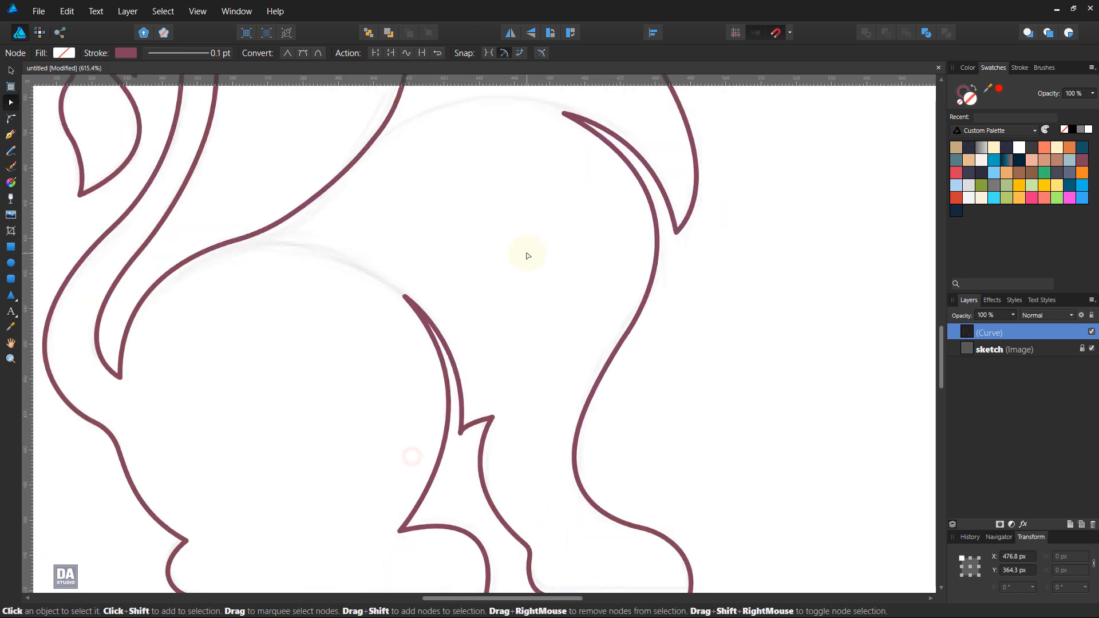
pyautogui.scroll(-3, 528, 256)
pyautogui.scroll(3, 374, 254)
pyautogui.scroll(-3, 380, 253)
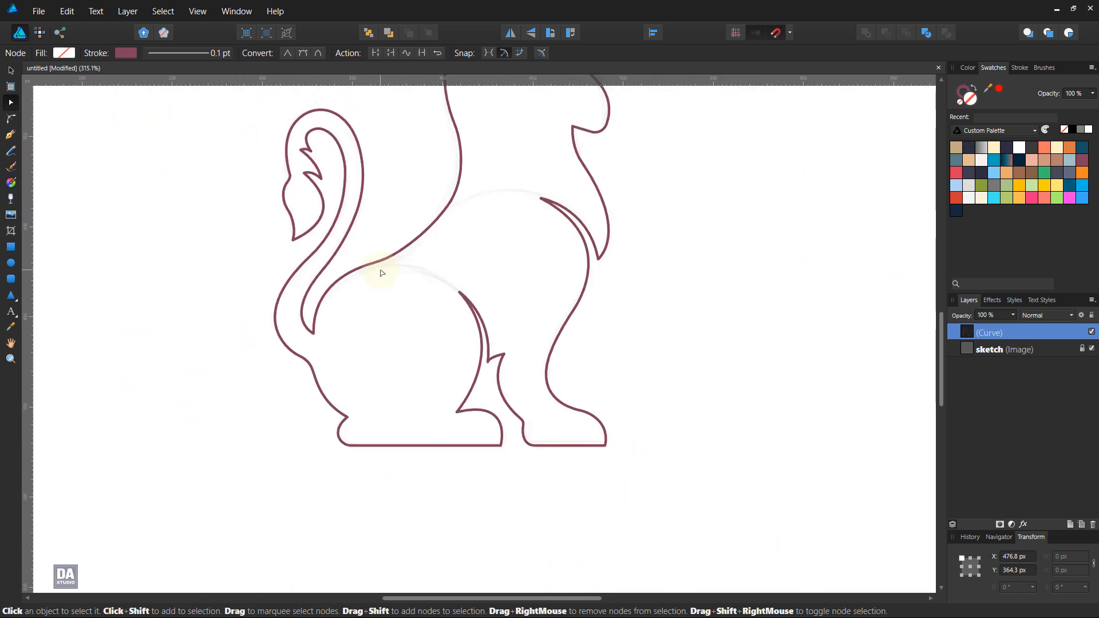
pyautogui.scroll(-1, 524, 269)
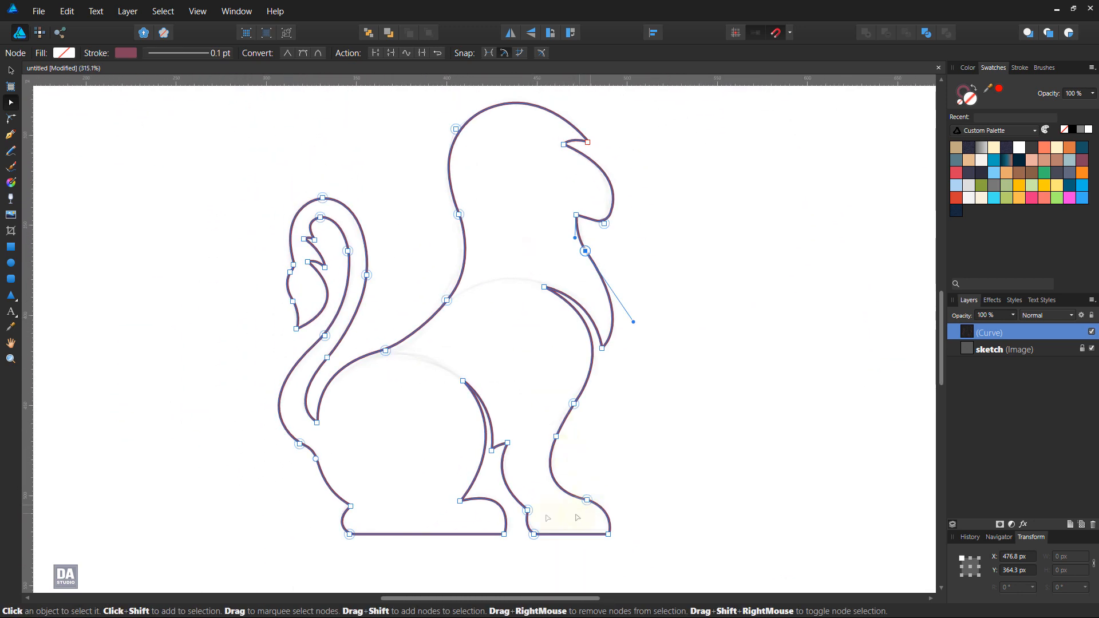
# Step: Swap the outline's fill and stroke to preview the solid silhouette, and swap them back
pyautogui.click(10, 70)
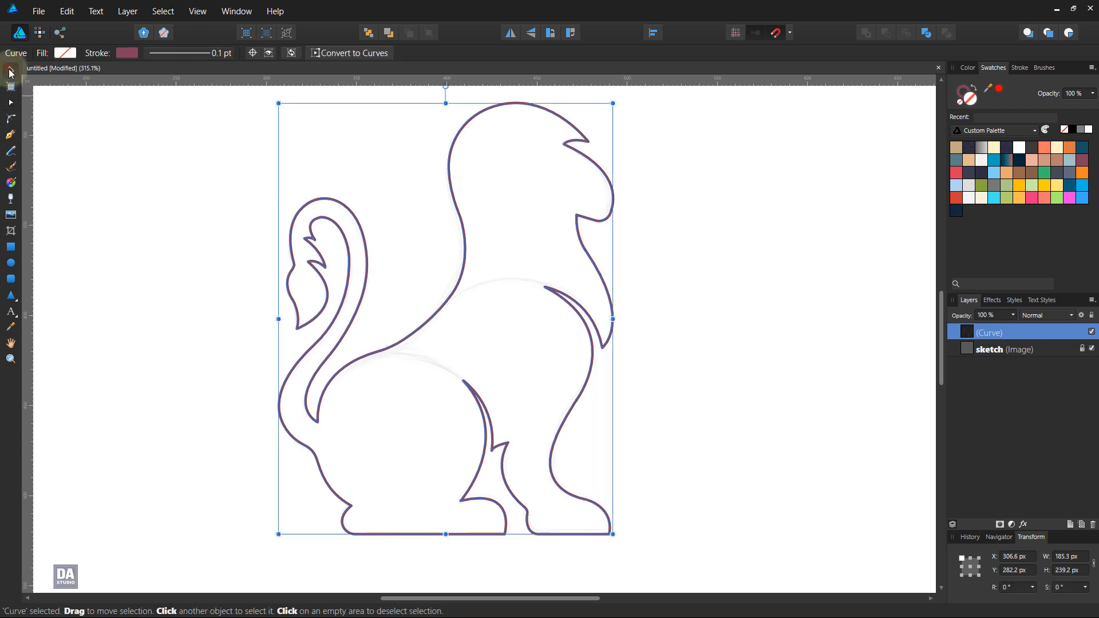
pyautogui.click(975, 88)
pyautogui.click(799, 346)
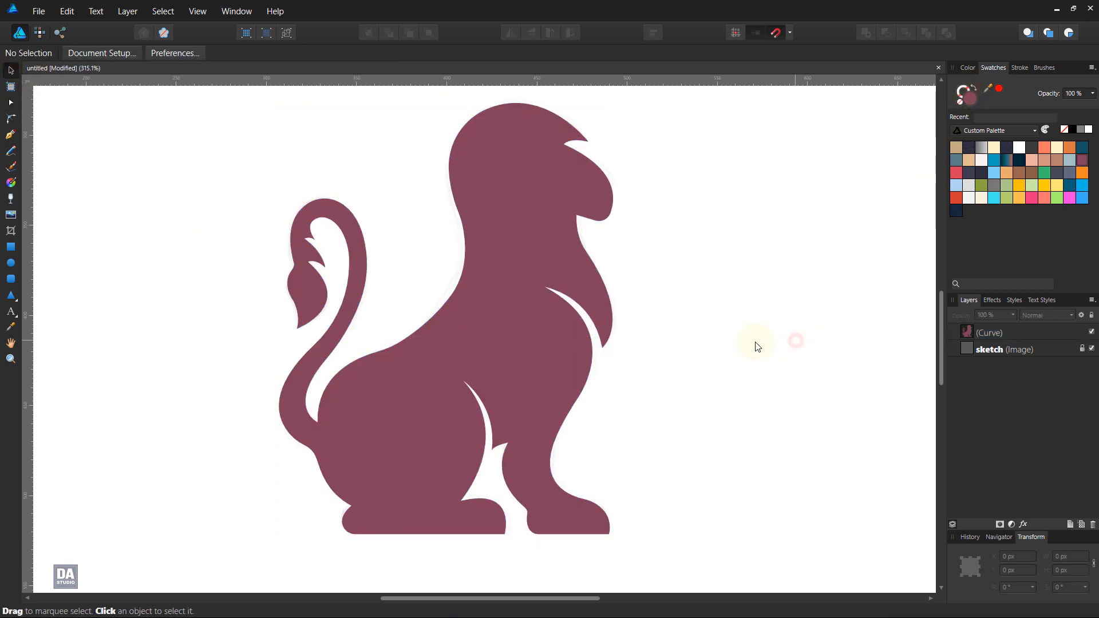
pyautogui.click(578, 353)
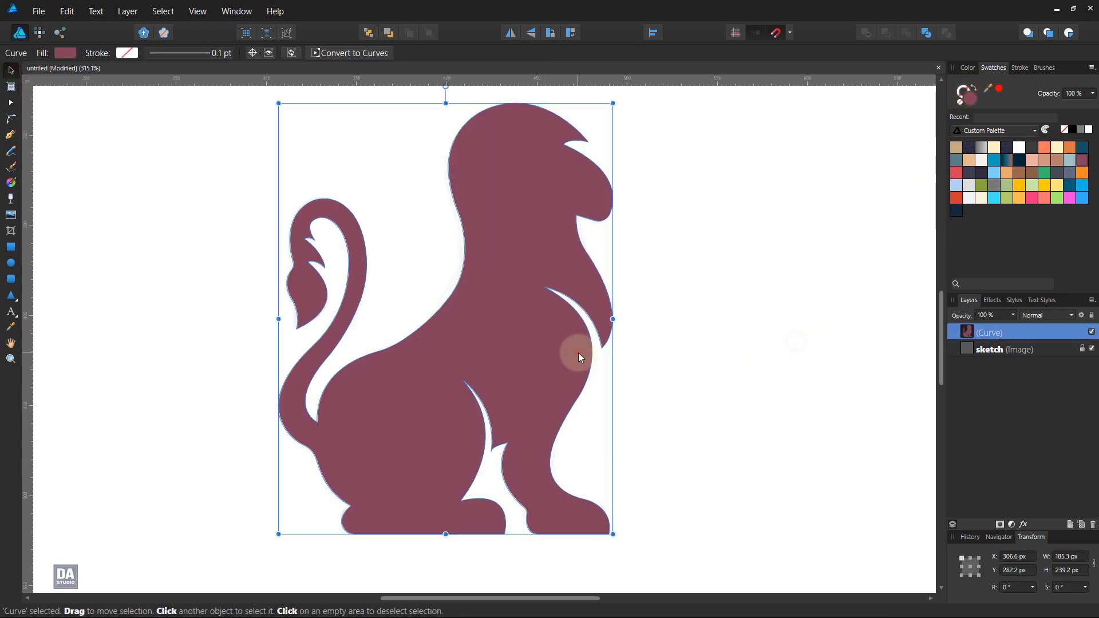
pyautogui.click(974, 89)
pyautogui.click(777, 262)
# Step: Trace the shoulder curve with the Pen tool from the notch behind the chest tuft over the back, adjusting its end node and handle to the sketch
pyautogui.moveTo(598, 462)
pyautogui.mouseDown()
pyautogui.moveTo(586, 349)
pyautogui.moveTo(589, 463)
pyautogui.moveTo(579, 466)
pyautogui.mouseUp()
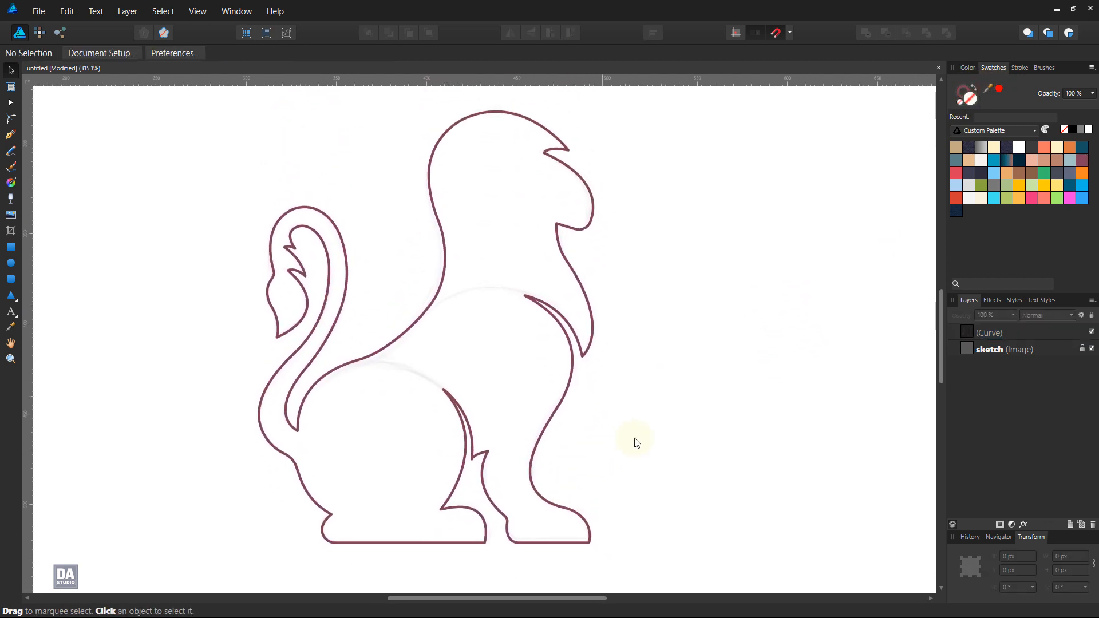
pyautogui.moveTo(564, 480); pyautogui.dragTo(586, 422)
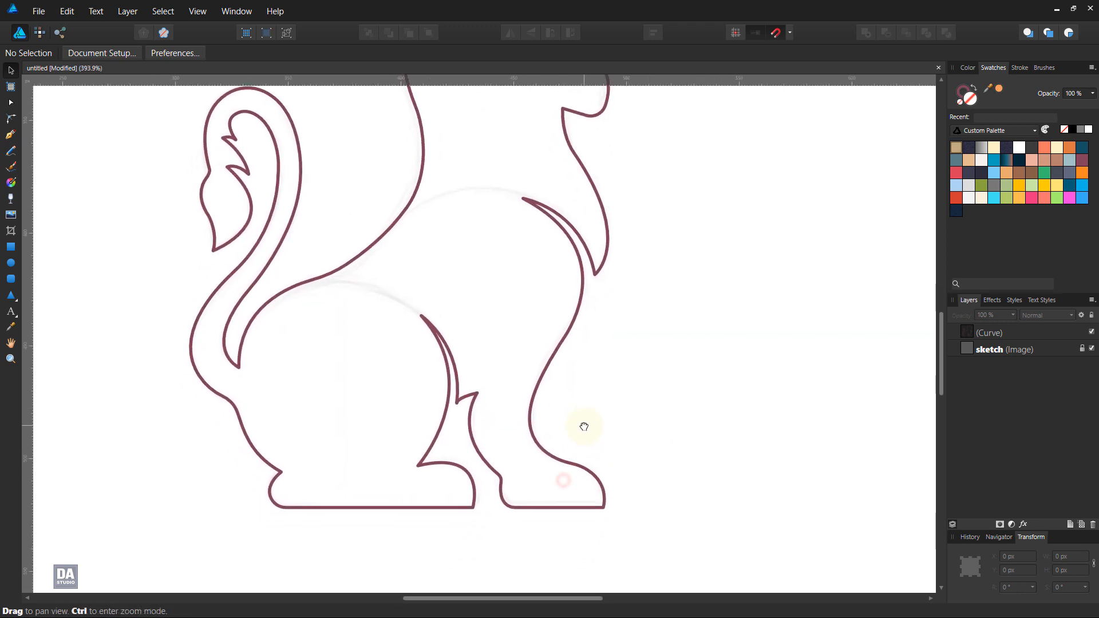
pyautogui.click(10, 134)
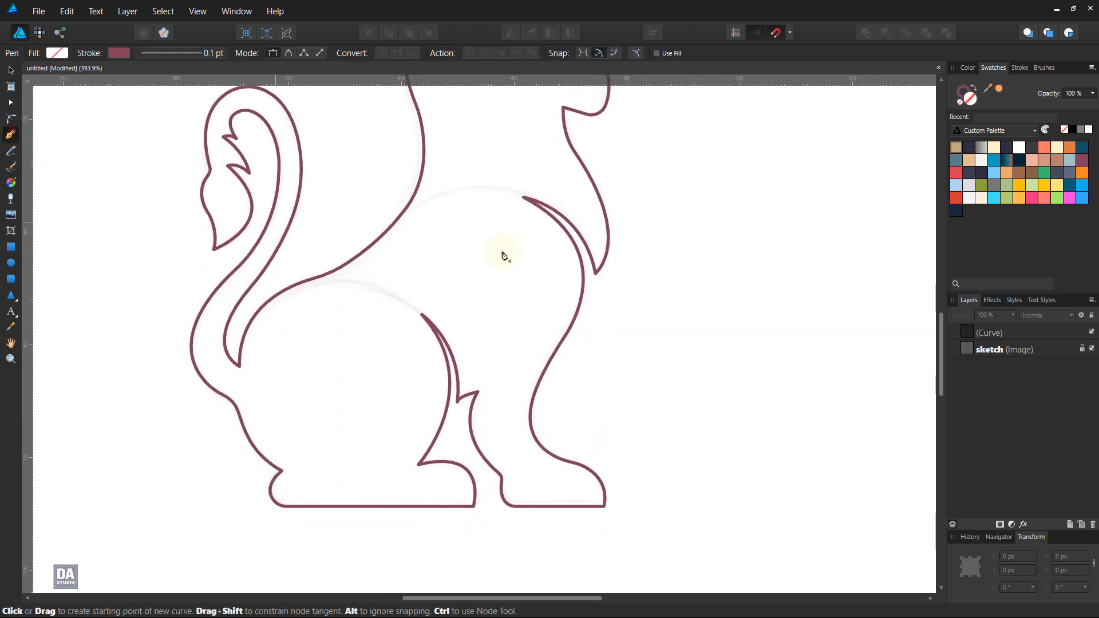
pyautogui.click(524, 197)
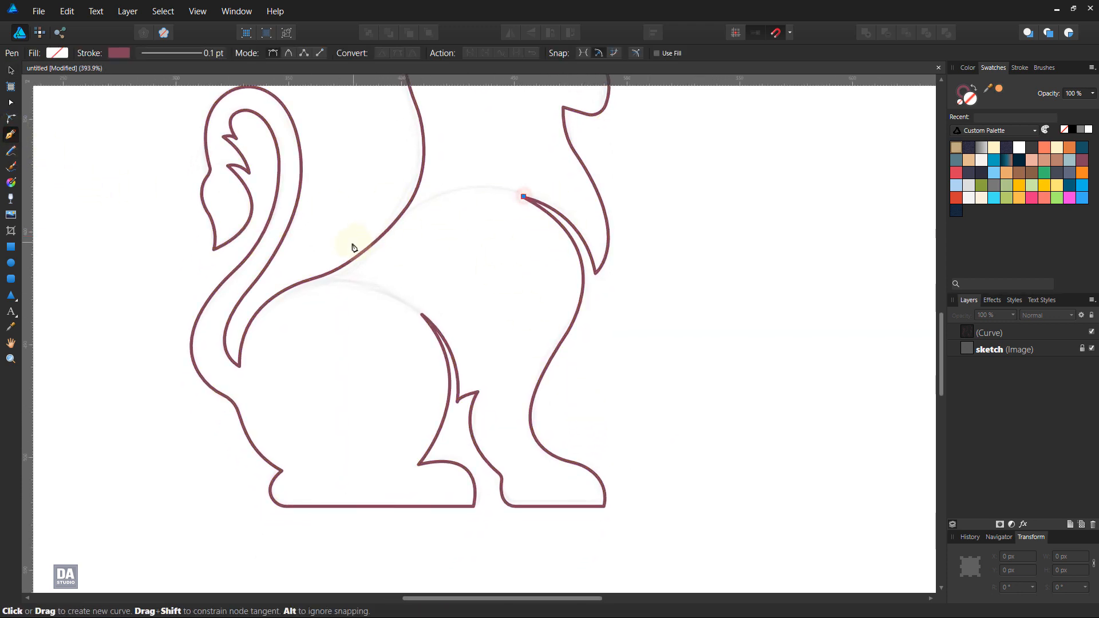
pyautogui.moveTo(352, 243); pyautogui.dragTo(242, 326)
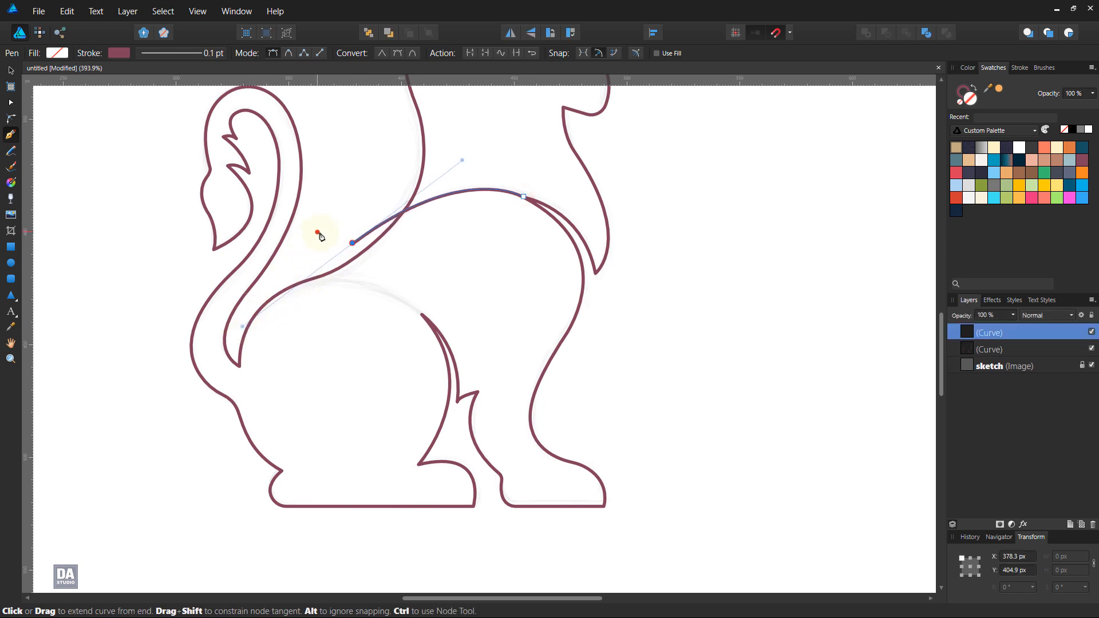
pyautogui.moveTo(355, 244); pyautogui.dragTo(345, 252)
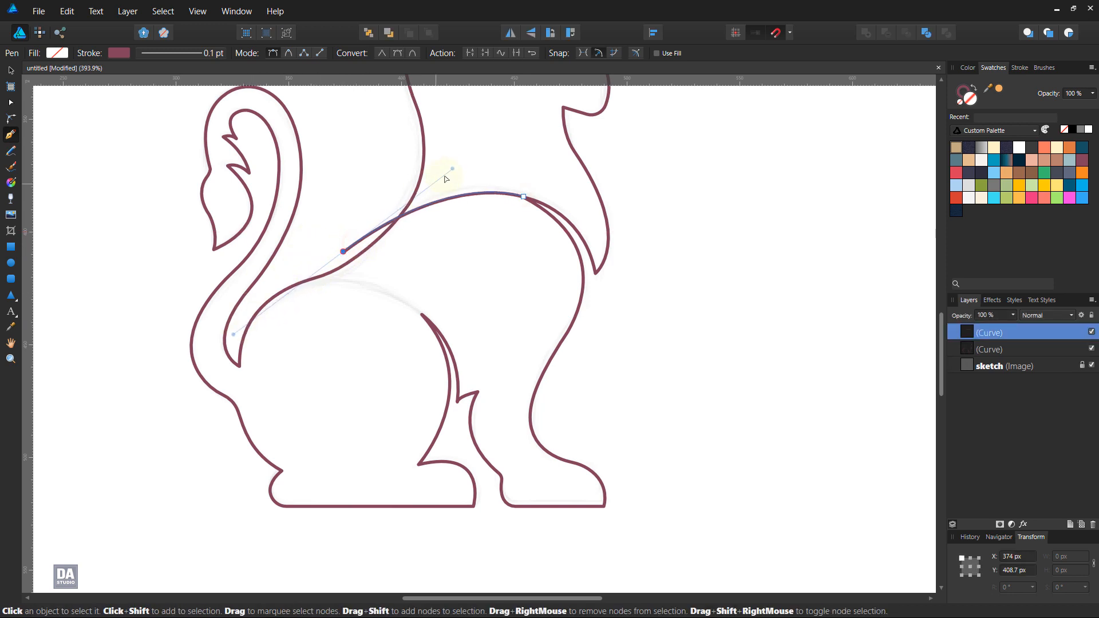
pyautogui.moveTo(452, 169); pyautogui.dragTo(441, 170)
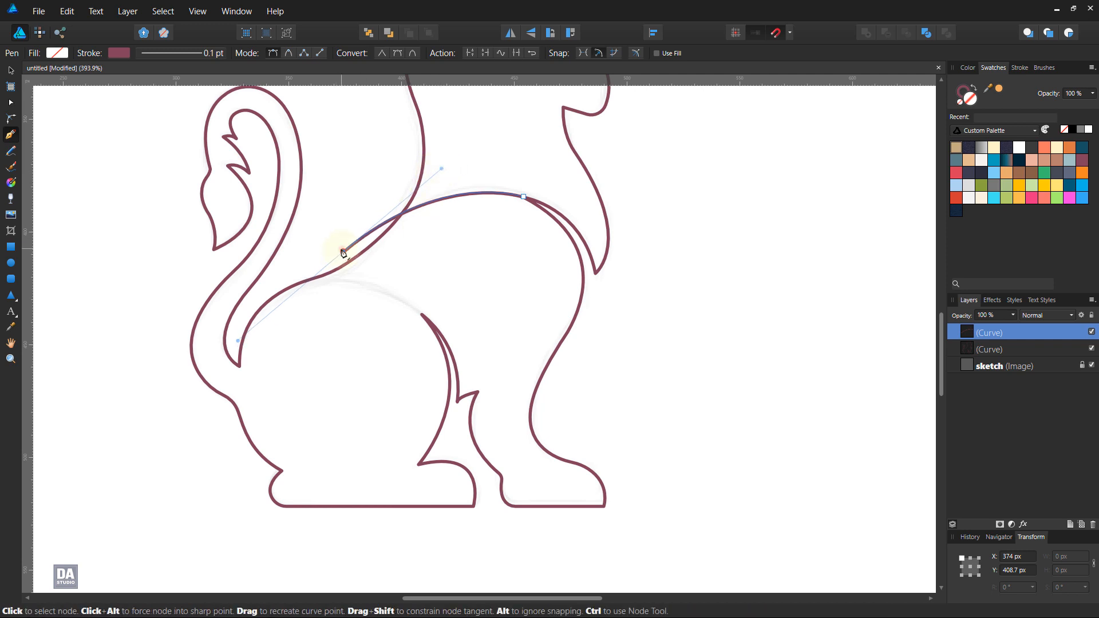
# Step: Close the shoulder path loosely around the front body and front leg, running its last nodes through the gap behind the chest tuft
pyautogui.click(276, 283)
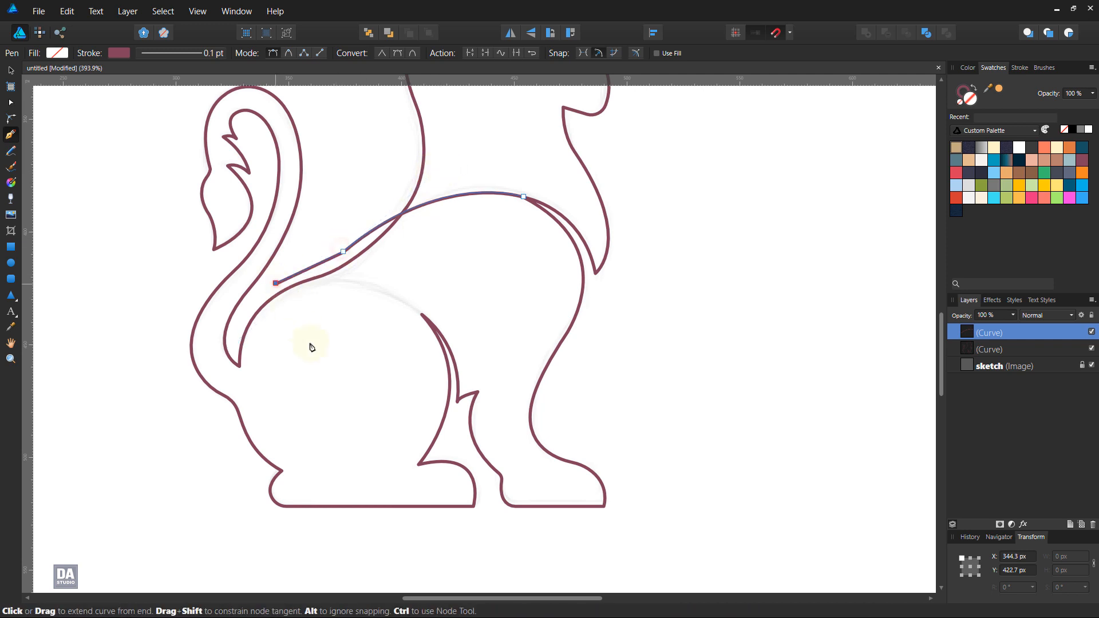
pyautogui.click(432, 535)
pyautogui.click(702, 557)
pyautogui.click(588, 280)
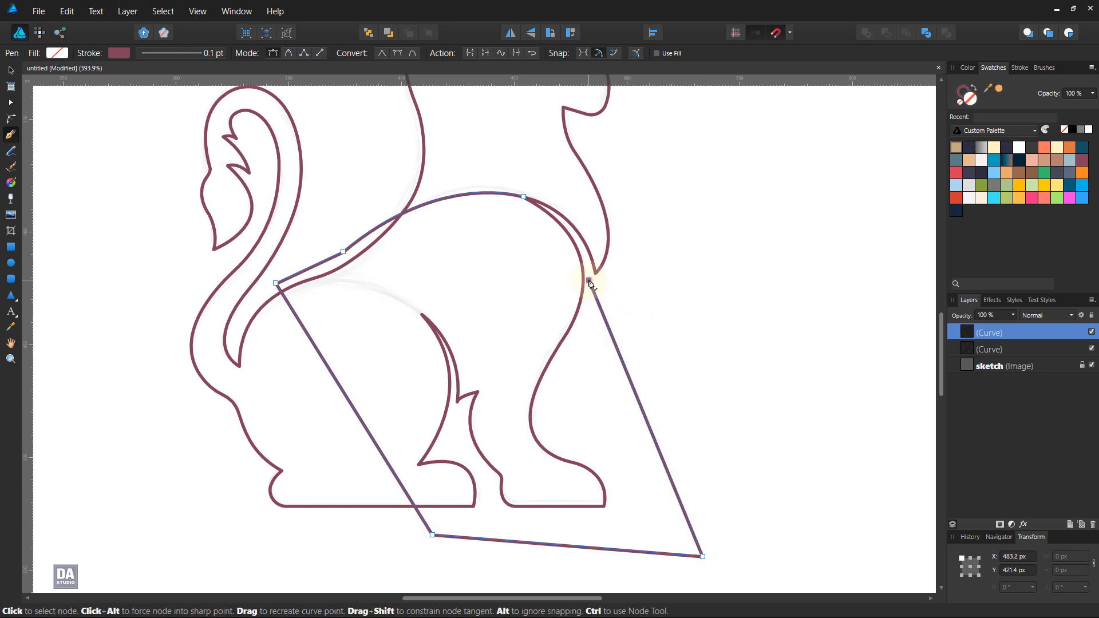
pyautogui.scroll(4, 580, 243)
pyautogui.click(574, 237)
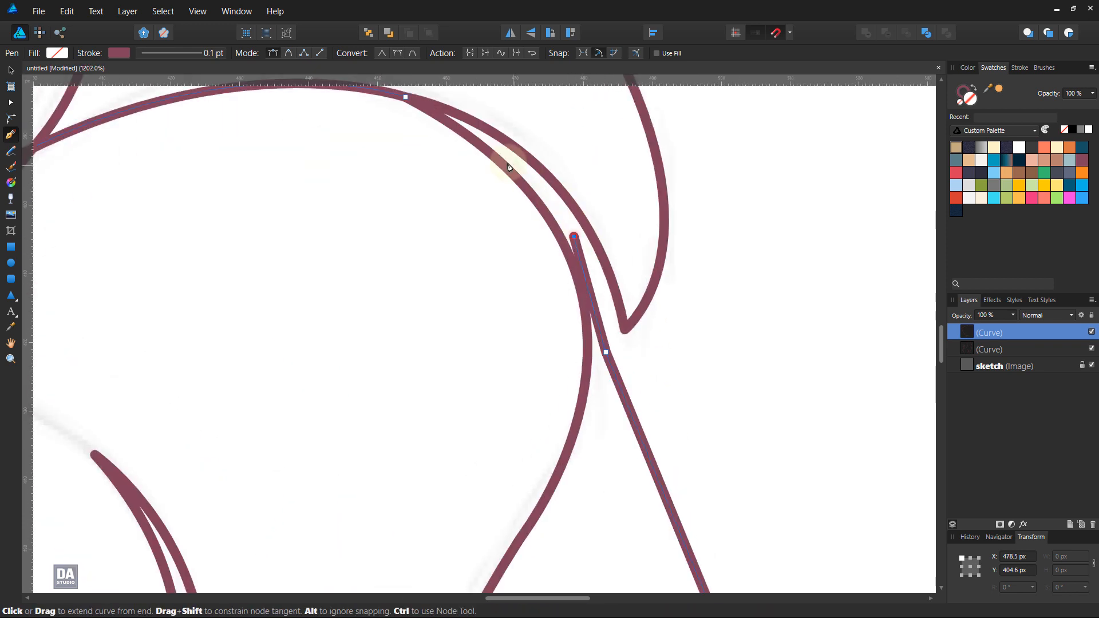
pyautogui.click(476, 131)
pyautogui.click(413, 103)
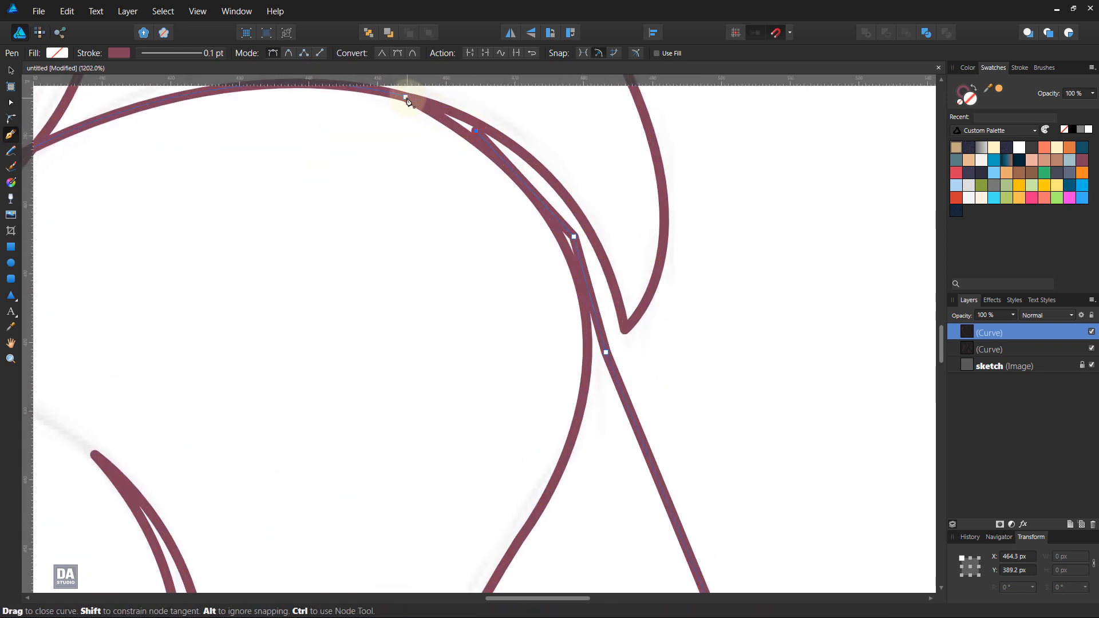
# Step: Fill the front-body shape with light orange without a stroke, and clip it inside the lion outline
pyautogui.click(1000, 89)
pyautogui.click(960, 90)
pyautogui.click(960, 102)
pyautogui.click(969, 101)
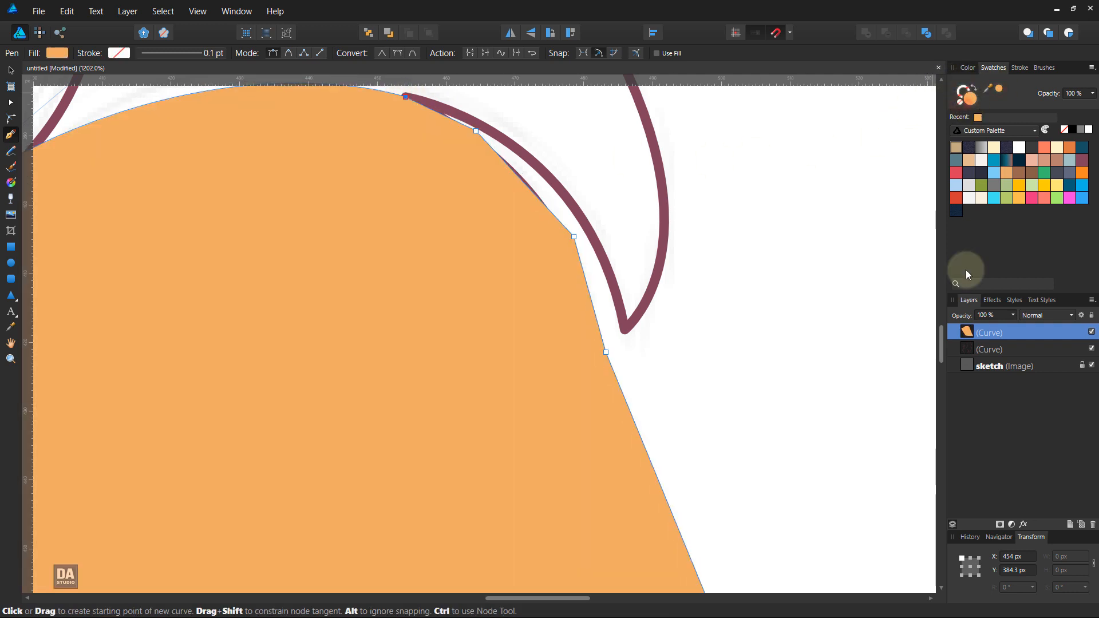
pyautogui.moveTo(1006, 332); pyautogui.dragTo(1008, 350)
pyautogui.scroll(-5, 580, 380)
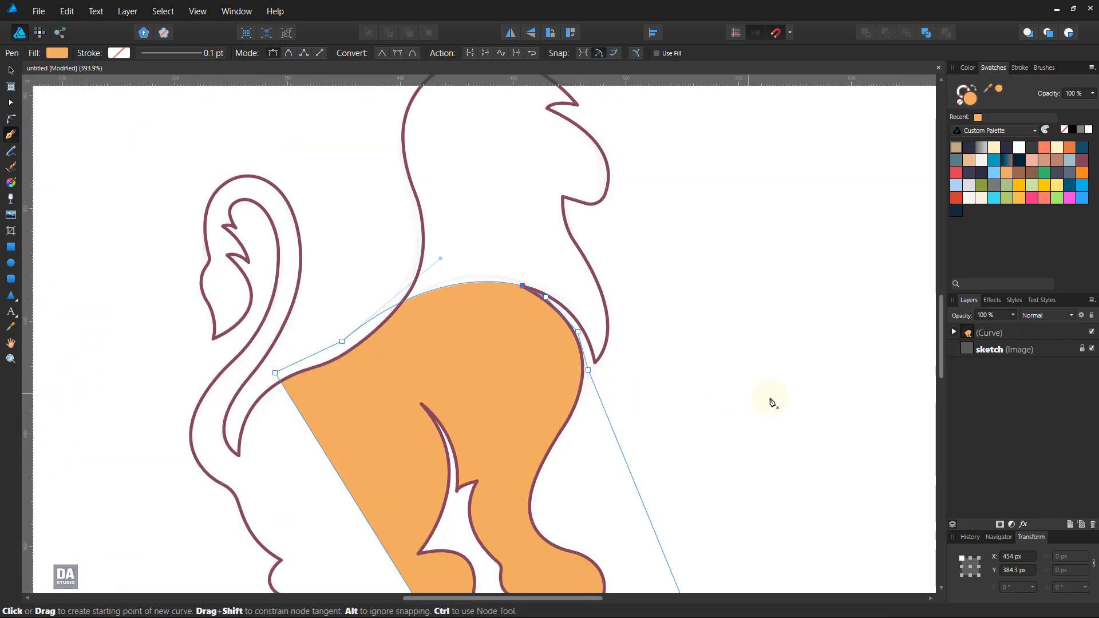
pyautogui.moveTo(773, 422); pyautogui.dragTo(800, 308)
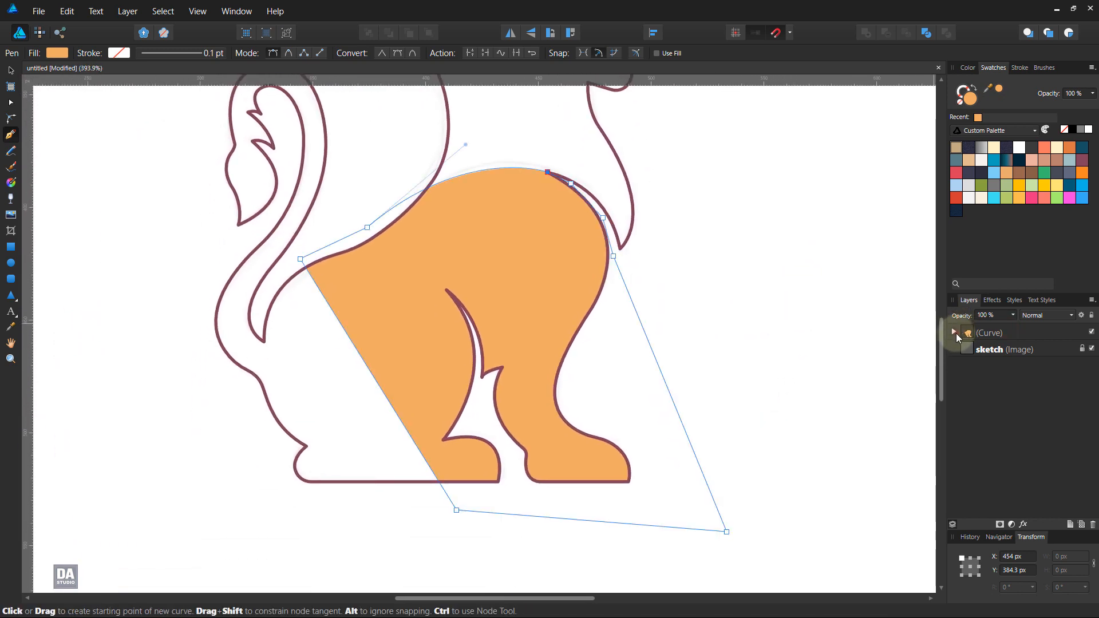
# Step: Hide the light orange shape and trace the haunch curve from the hind-leg notch to the tail base, fitting it to the sketch
pyautogui.click(954, 332)
pyautogui.click(1092, 349)
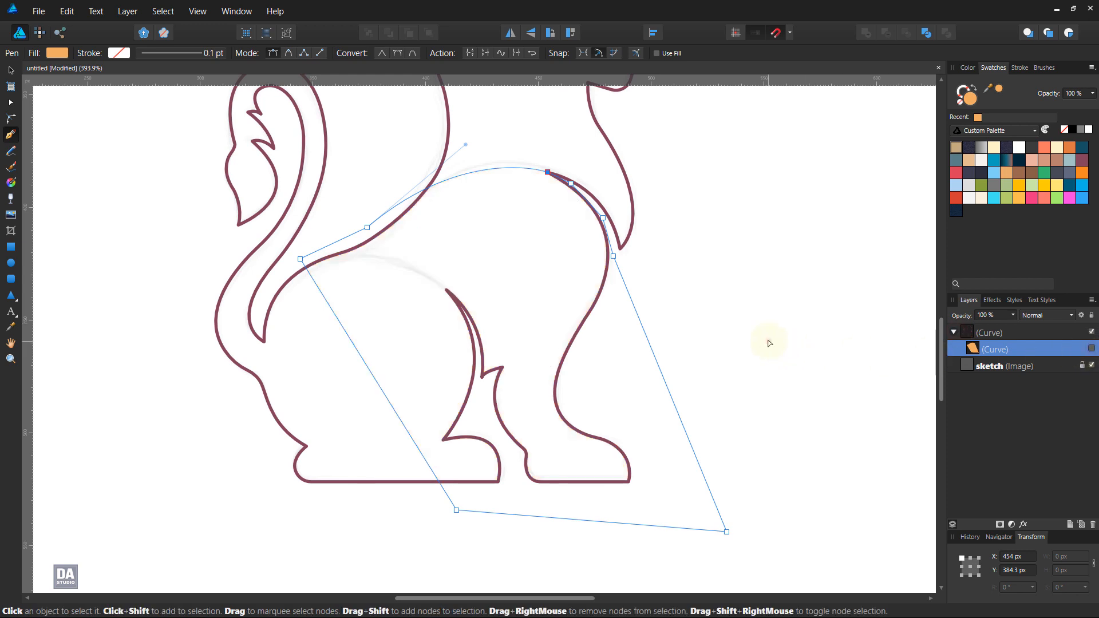
pyautogui.press('Escape')
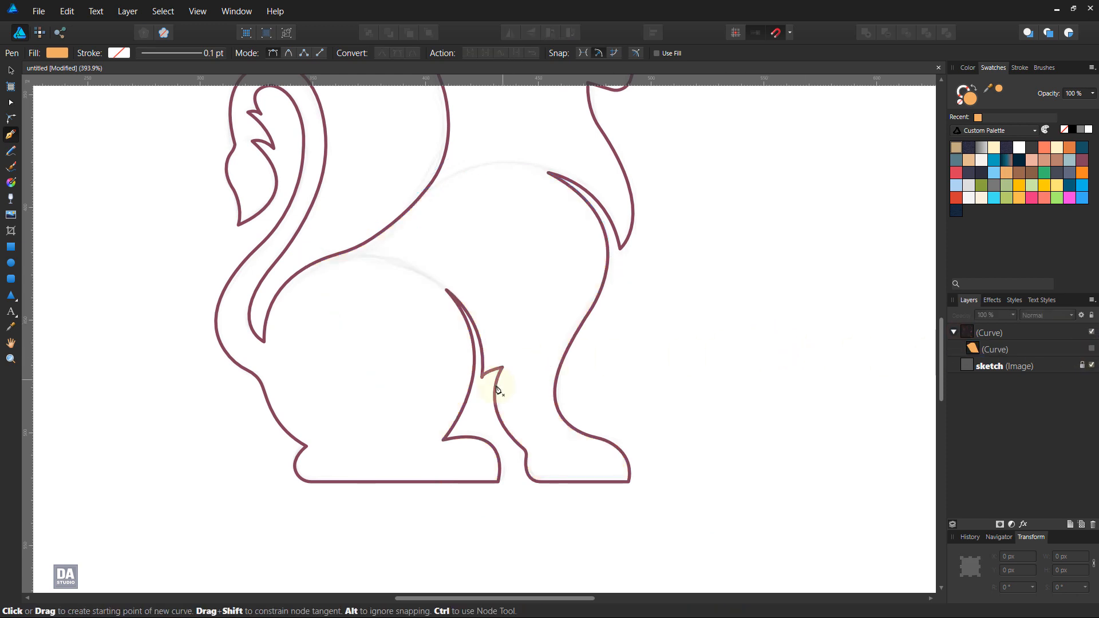
pyautogui.click(446, 290)
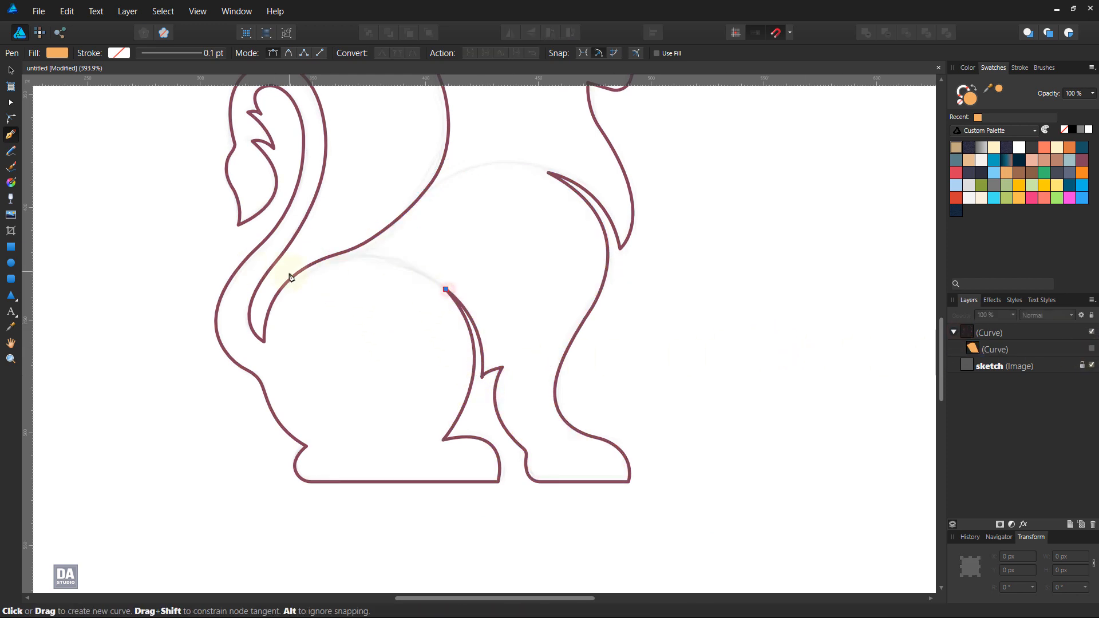
pyautogui.moveTo(281, 277); pyautogui.dragTo(182, 331)
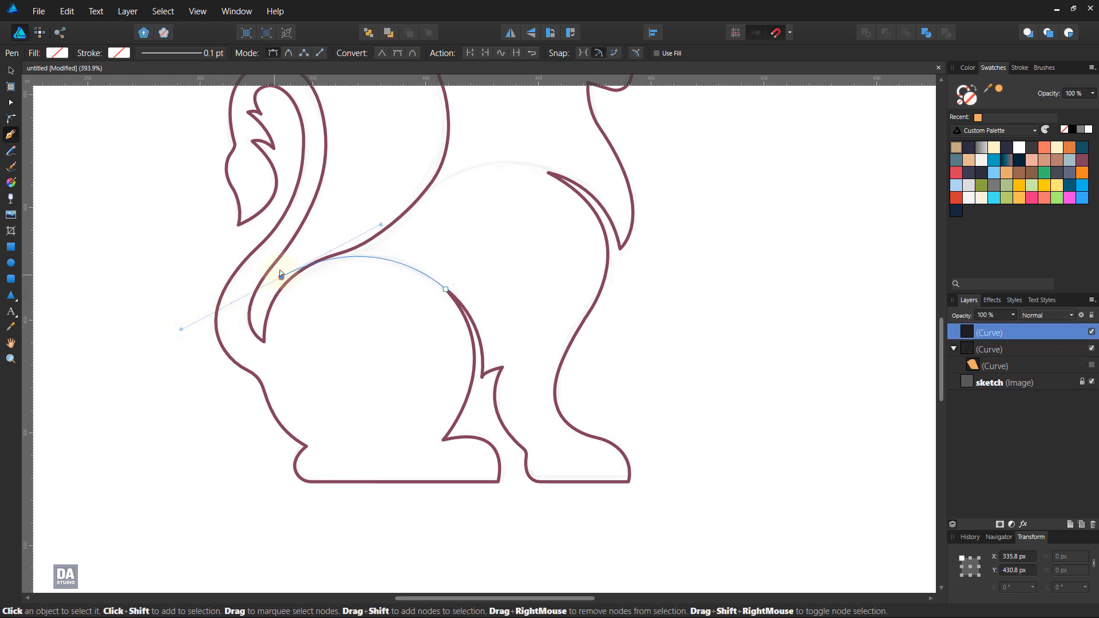
pyautogui.moveTo(281, 277); pyautogui.dragTo(276, 283)
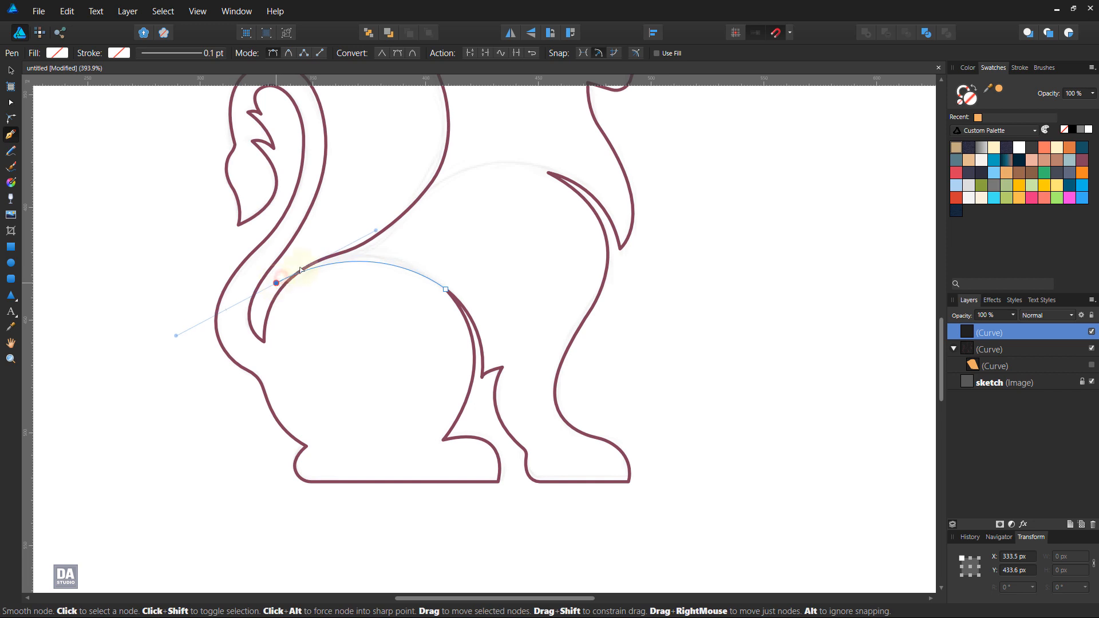
pyautogui.moveTo(376, 230); pyautogui.dragTo(380, 220)
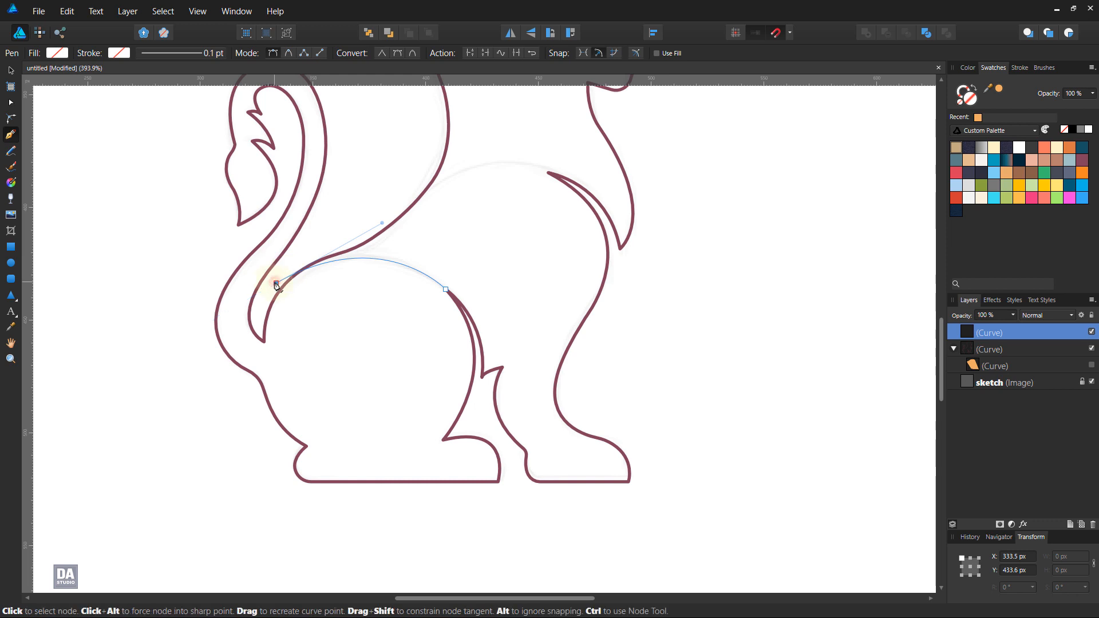
# Step: Close the haunch path loosely around the tail, rump and hind foot, passing through the gap between the legs back to its start
pyautogui.scroll(-2, 276, 284)
pyautogui.moveTo(299, 193); pyautogui.dragTo(393, 306)
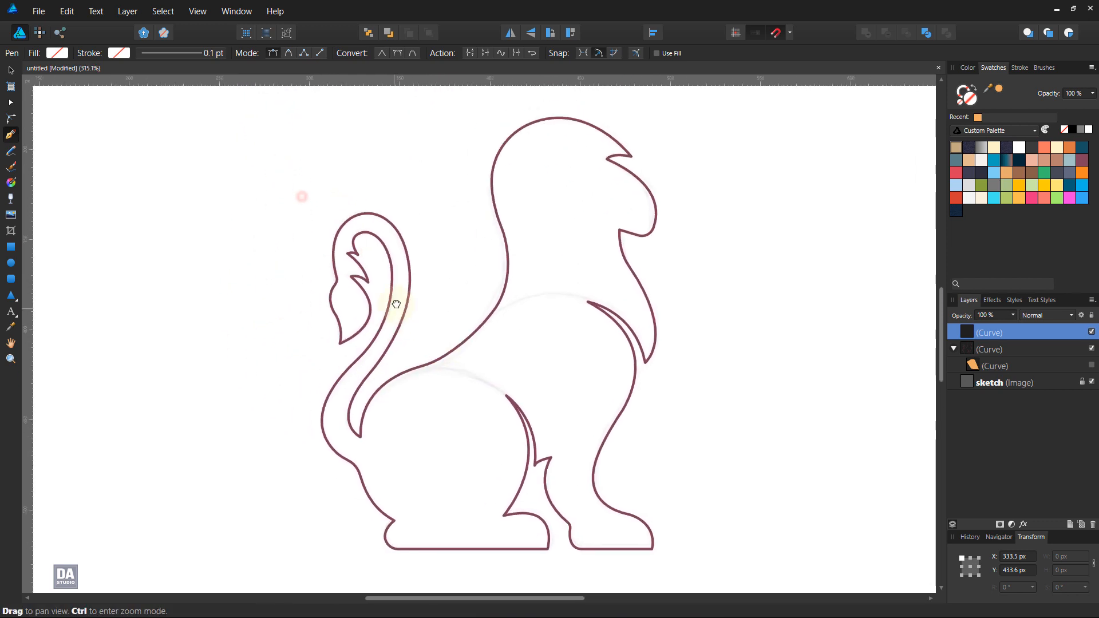
pyautogui.click(283, 359)
pyautogui.click(287, 465)
pyautogui.click(327, 519)
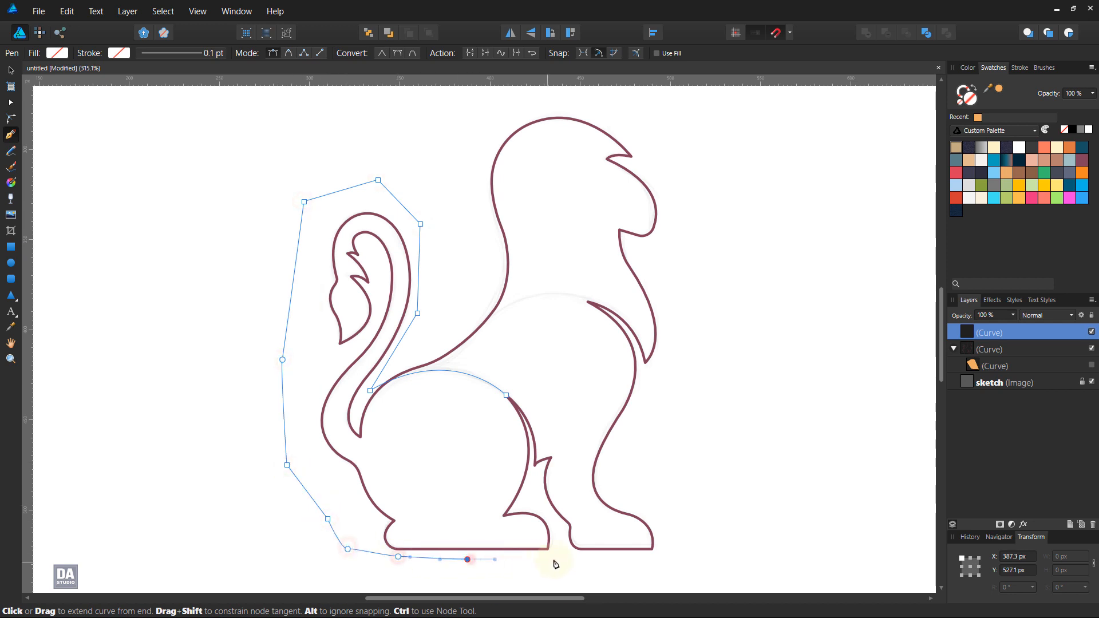
pyautogui.keyDown('ctrl'); pyautogui.scroll(5, 532, 481); pyautogui.keyUp('ctrl')
pyautogui.click(518, 450)
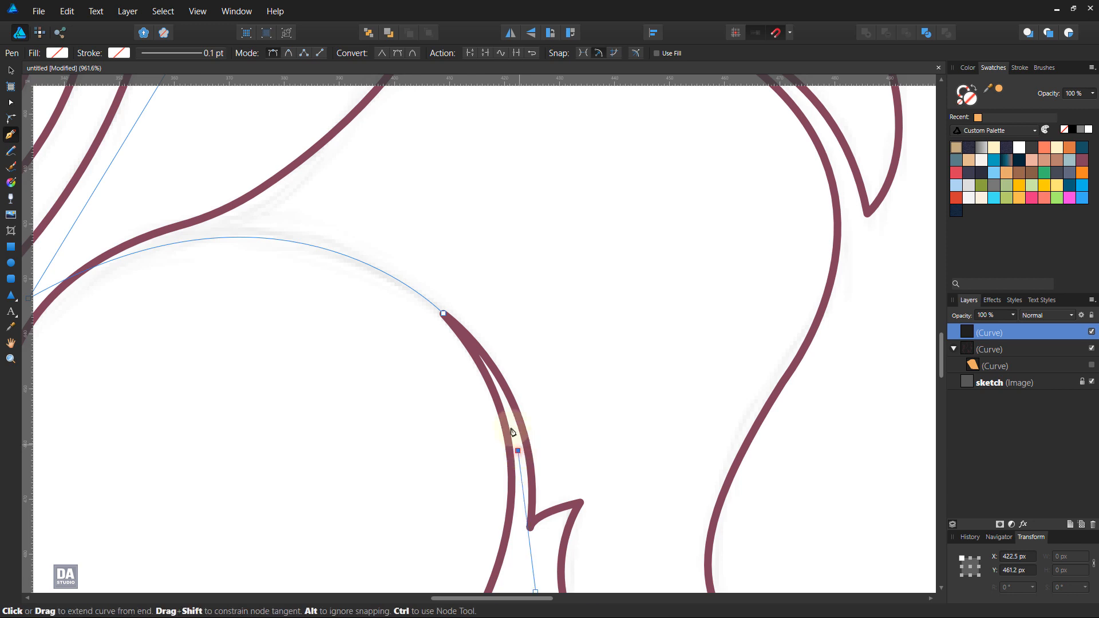
pyautogui.click(444, 315)
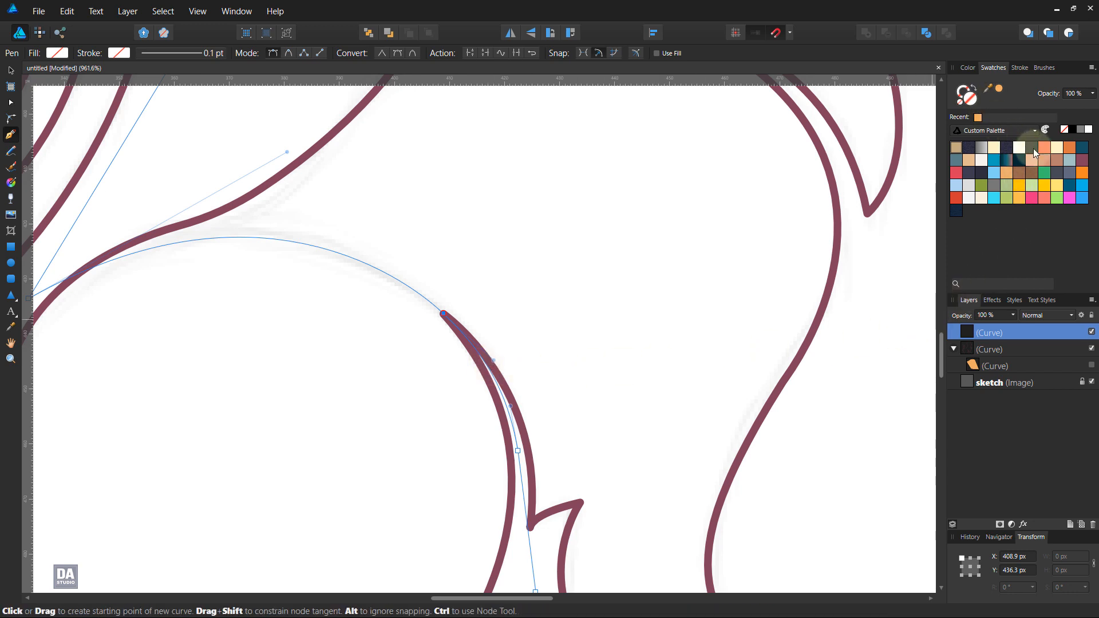
# Step: Fill the haunch and tail shape with darker orange and clip it inside the lion outline above the light orange shape
pyautogui.click(1069, 147)
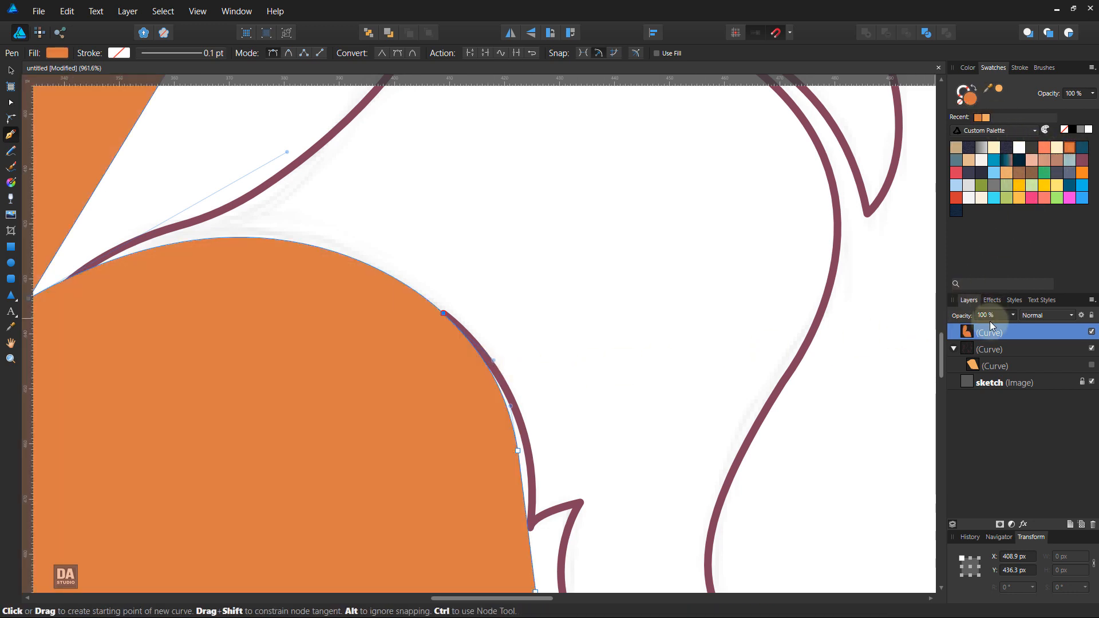
pyautogui.doubleClick(1005, 333)
pyautogui.moveTo(1005, 334); pyautogui.dragTo(1003, 359)
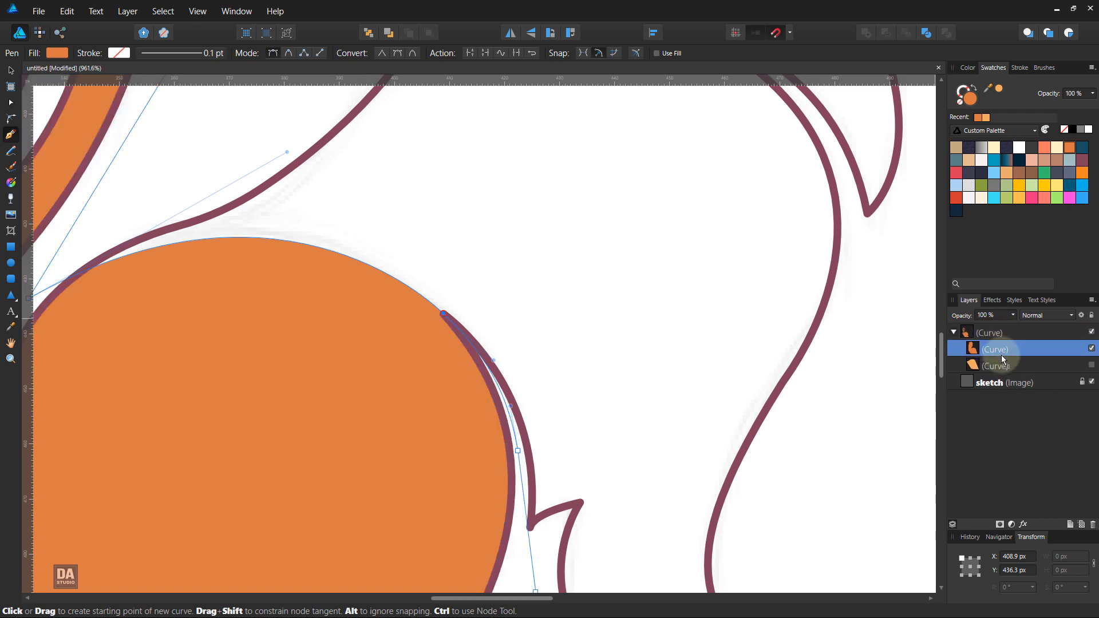
# Step: Make the light orange front-body shape visible again and clear the selection
pyautogui.click(1092, 365)
pyautogui.keyDown('ctrl'); pyautogui.click(837, 375); pyautogui.keyUp('ctrl')
pyautogui.scroll(-4, 837, 376)
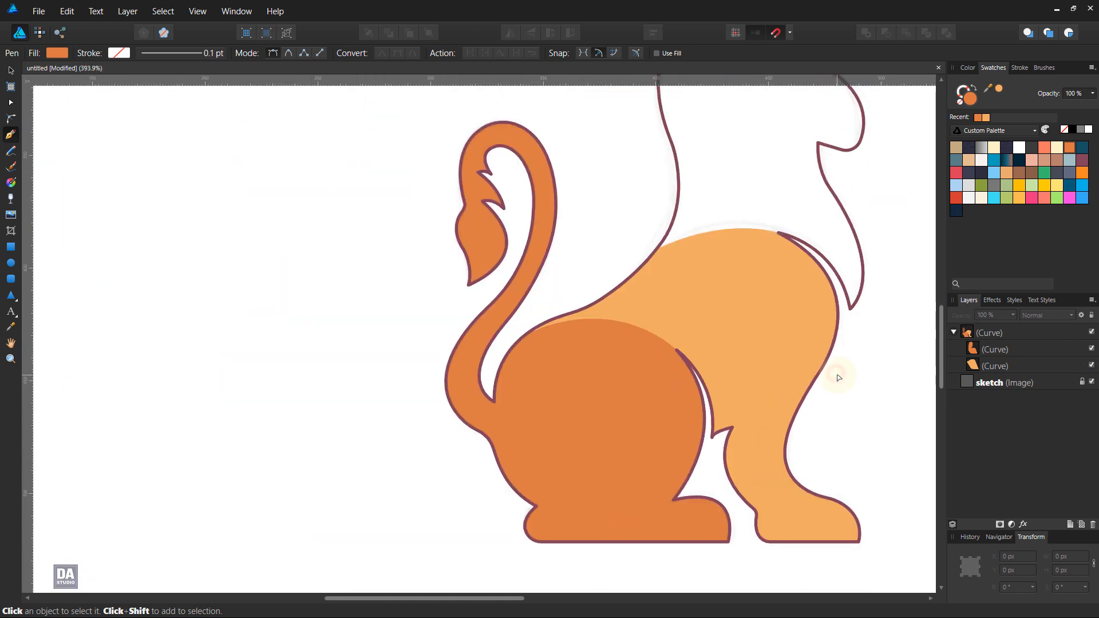
# Step: Move the light orange shape's corner node near the tail base slightly outward to cover the gap between the outline and the haunch
pyautogui.scroll(5, 490, 381)
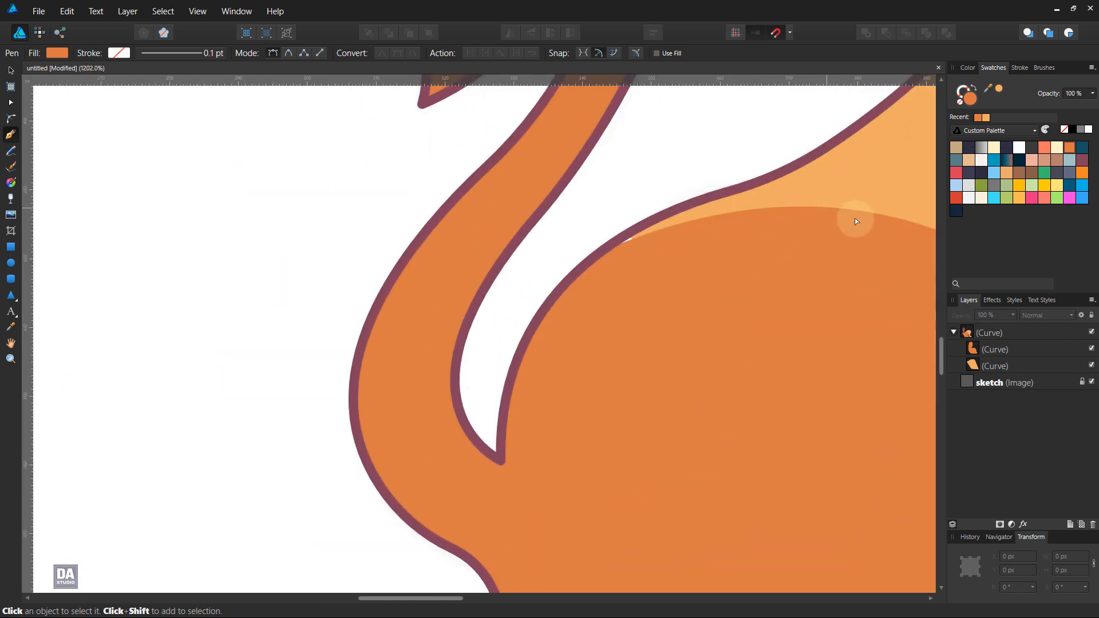
pyautogui.click(882, 191)
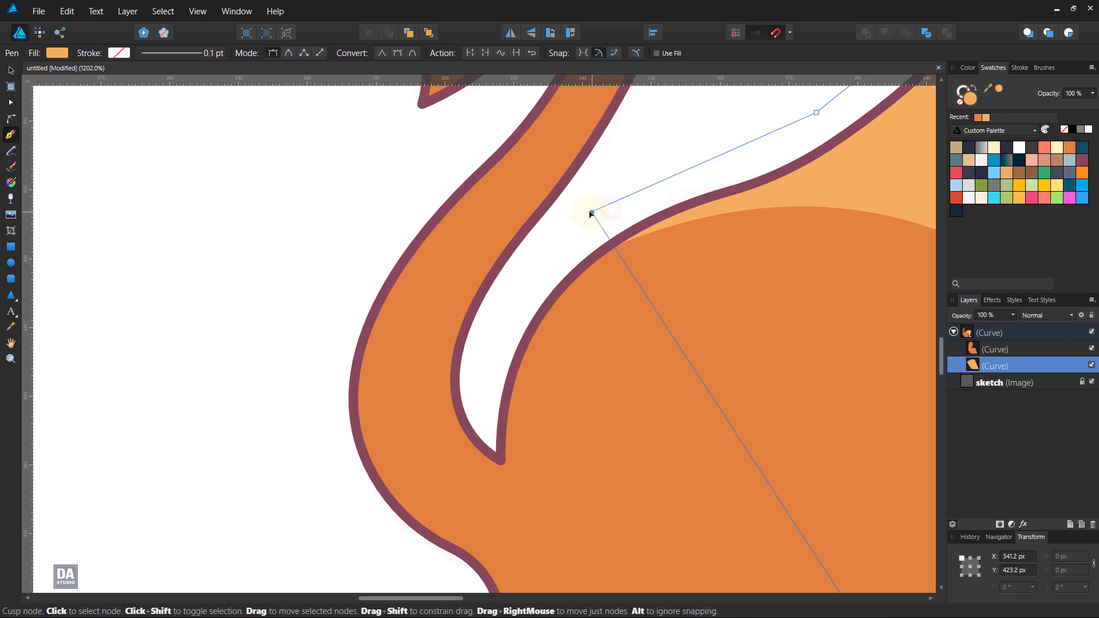
pyautogui.keyDown('ctrl'); pyautogui.click(651, 189); pyautogui.keyUp('ctrl')
pyautogui.scroll(-4, 655, 195)
pyautogui.scroll(-4, 664, 206)
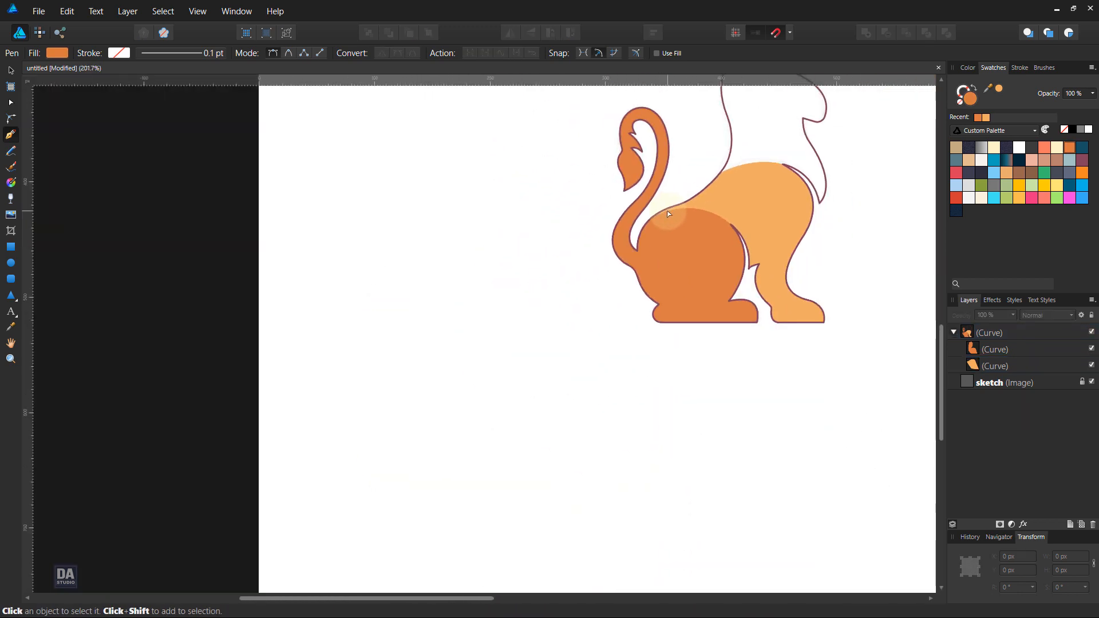
# Step: Swap the main lion outline's fill and stroke so that the head and mane area is solid maroon, and deselect it
pyautogui.press('space')
pyautogui.moveTo(831, 218); pyautogui.dragTo(584, 387)
pyautogui.press('space')
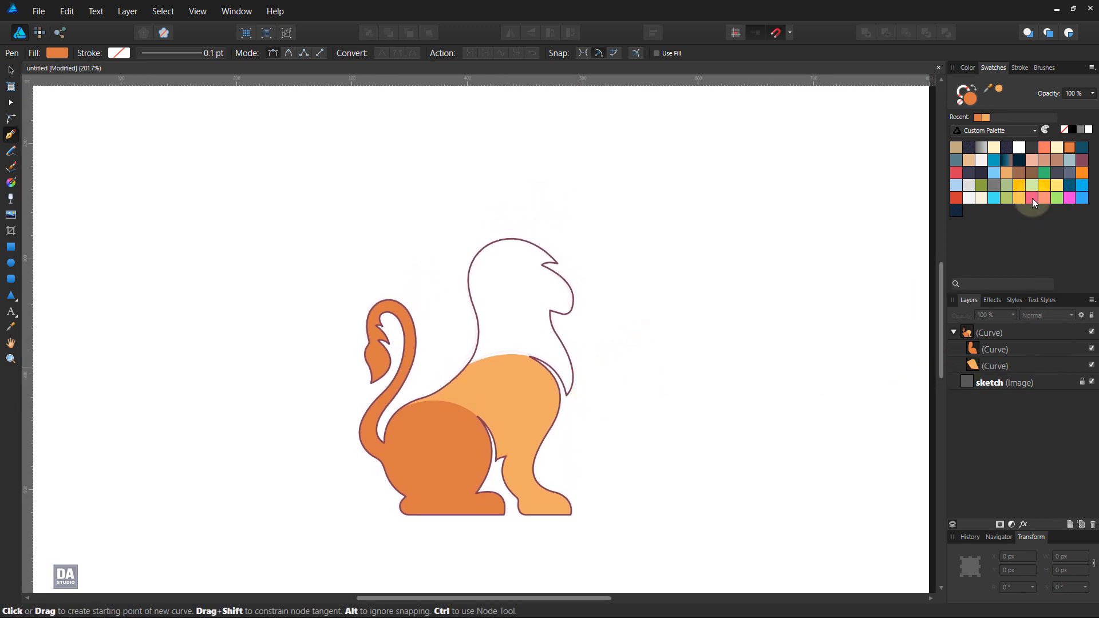
pyautogui.click(993, 347)
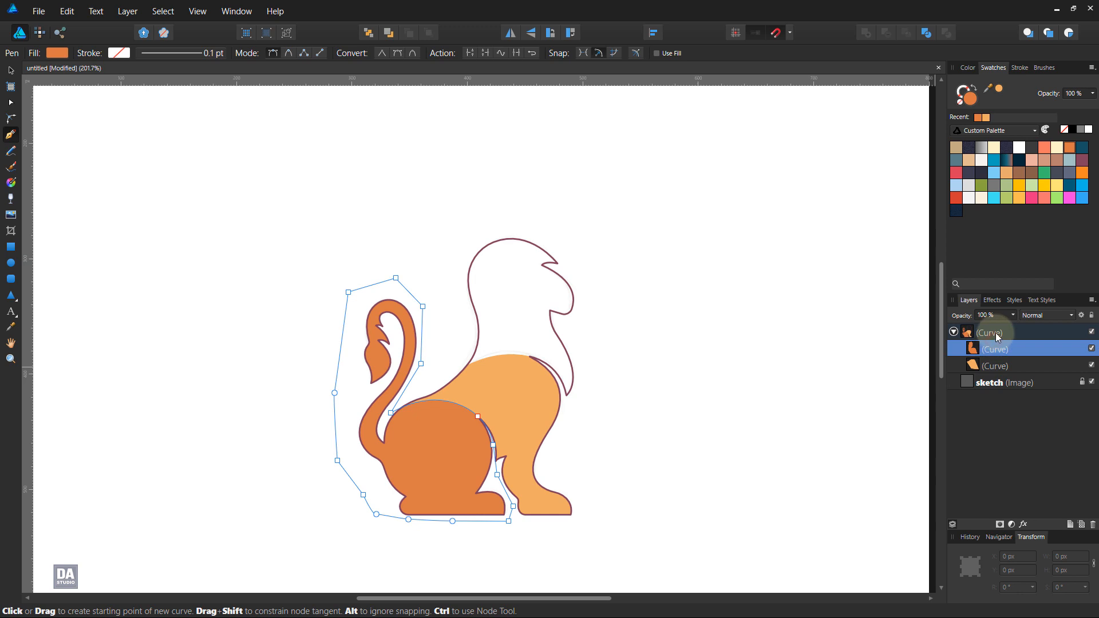
pyautogui.click(996, 334)
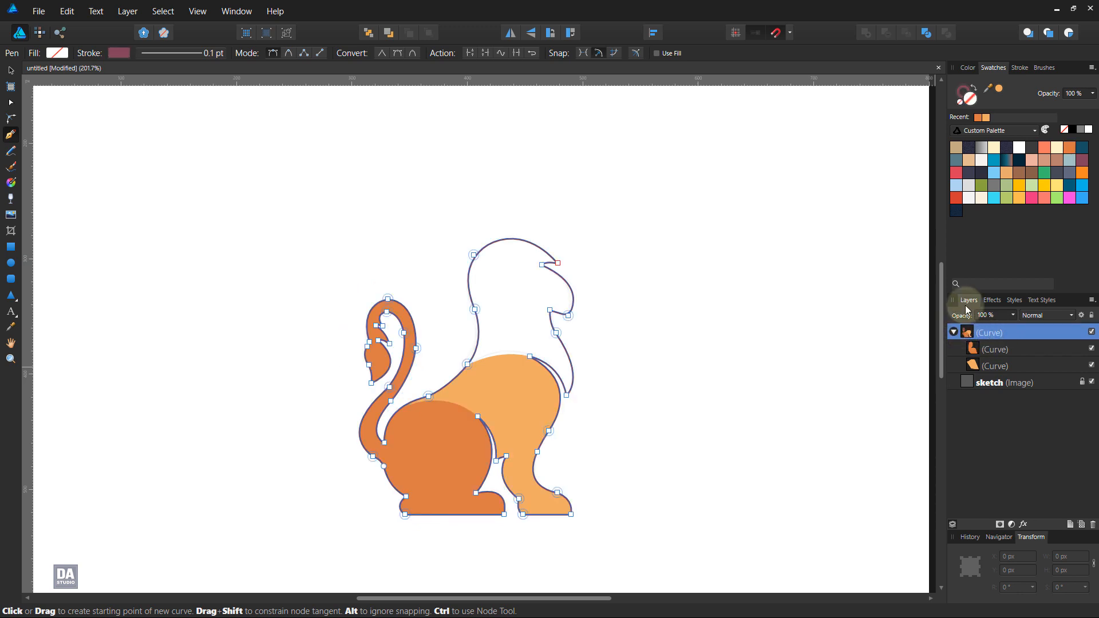
pyautogui.click(973, 87)
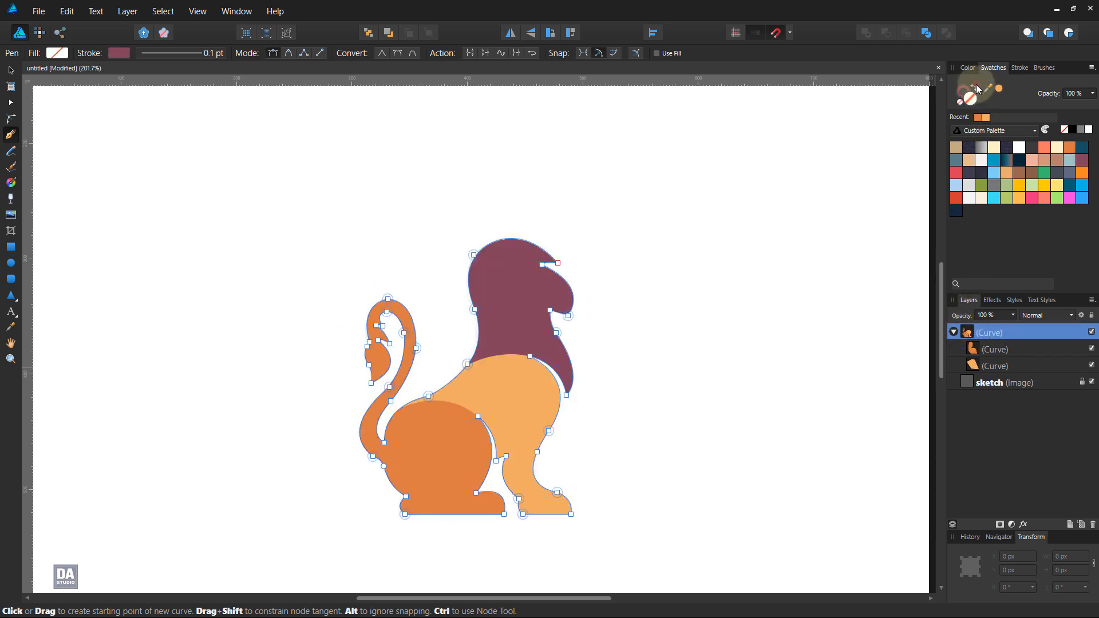
pyautogui.click(619, 334)
pyautogui.scroll(5, 559, 338)
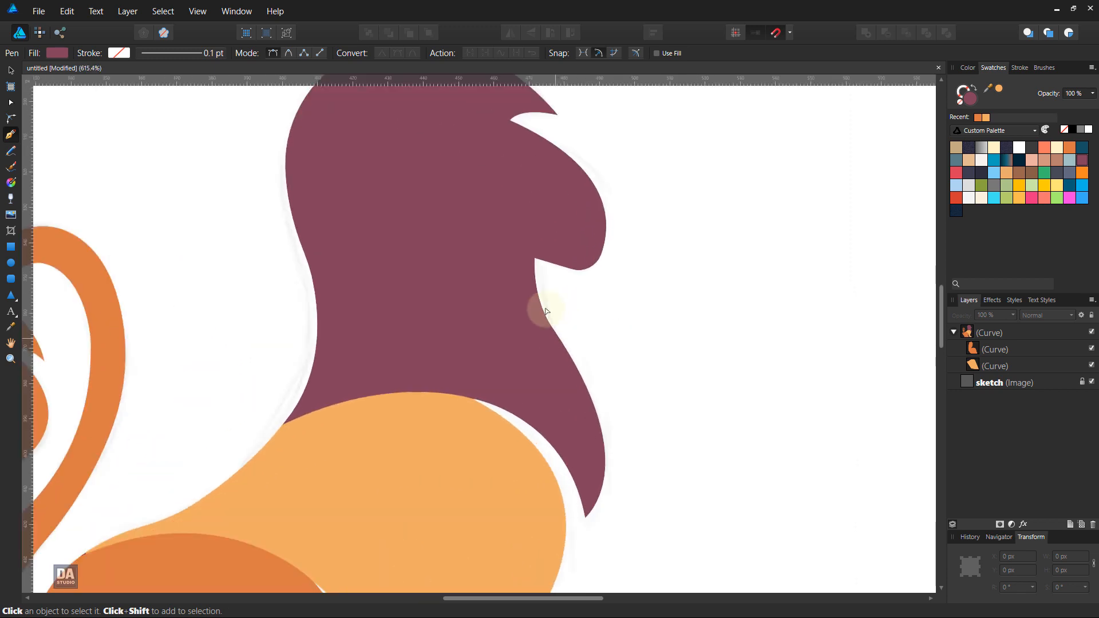
# Step: Draw a closed Pen shape over the lion's face, curving its inner edge into the mane and extending its outer edge beyond the muzzle
pyautogui.click(515, 117)
pyautogui.click(511, 119)
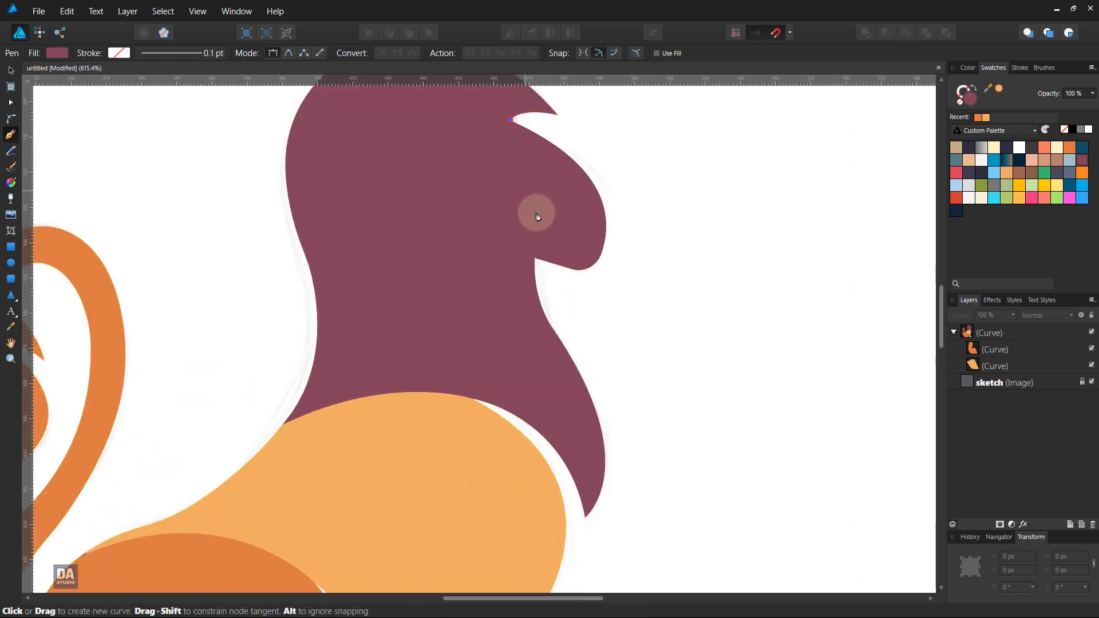
pyautogui.moveTo(535, 259); pyautogui.dragTo(584, 323)
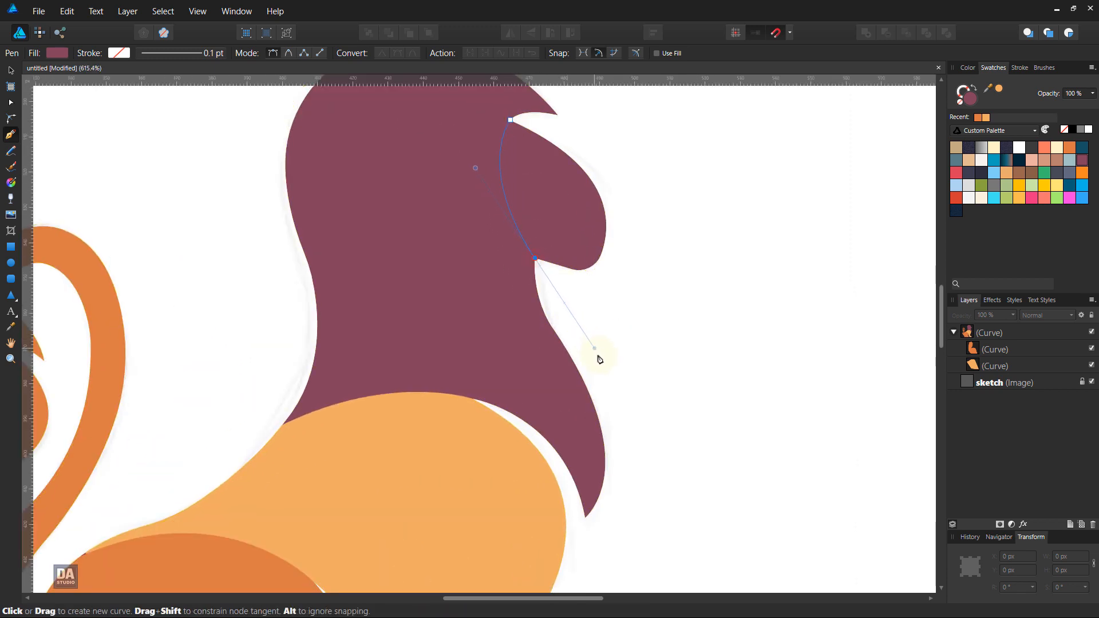
pyautogui.moveTo(605, 378); pyautogui.dragTo(605, 377)
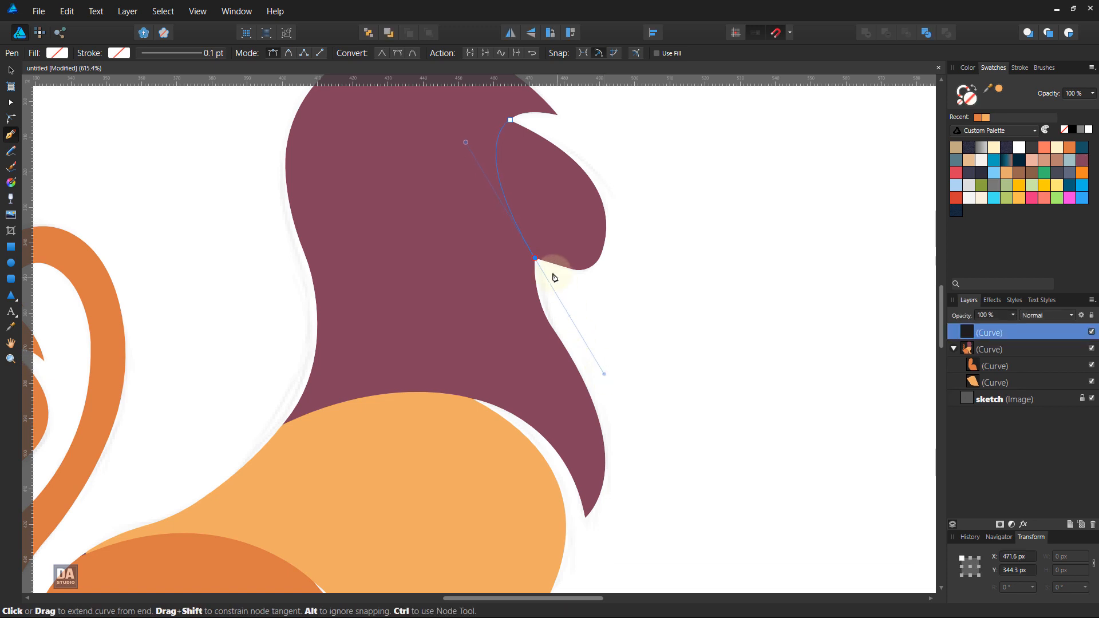
pyautogui.click(535, 258)
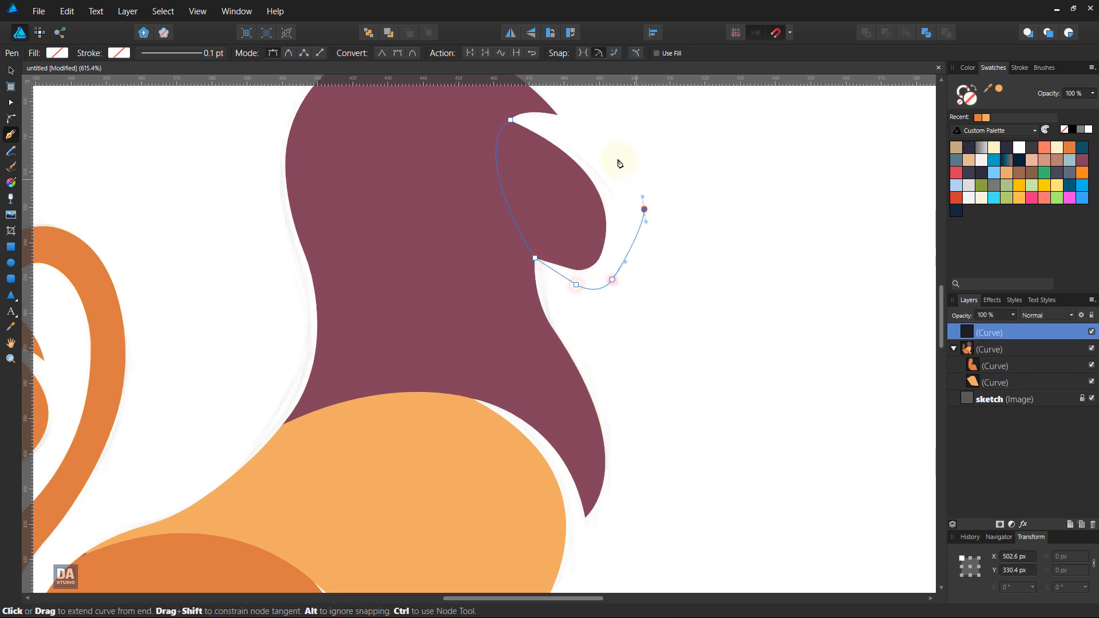
pyautogui.click(511, 120)
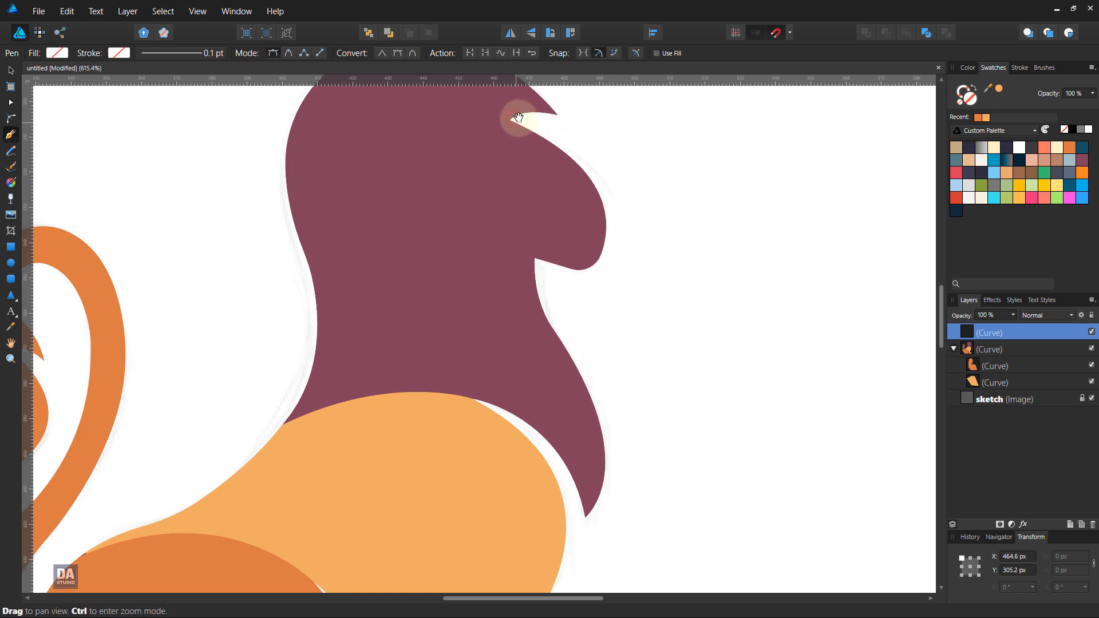
pyautogui.moveTo(518, 117); pyautogui.dragTo(544, 256)
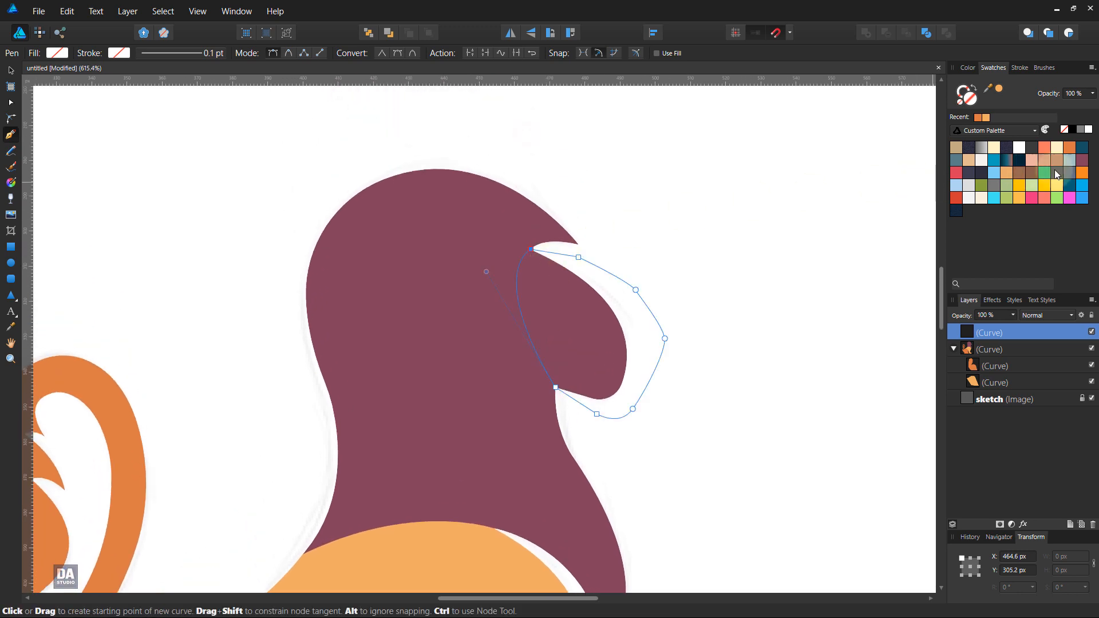
# Step: Fill the face shape with muted brown, clip it inside the lion outline above the orange shapes, and deselect it
pyautogui.click(1084, 161)
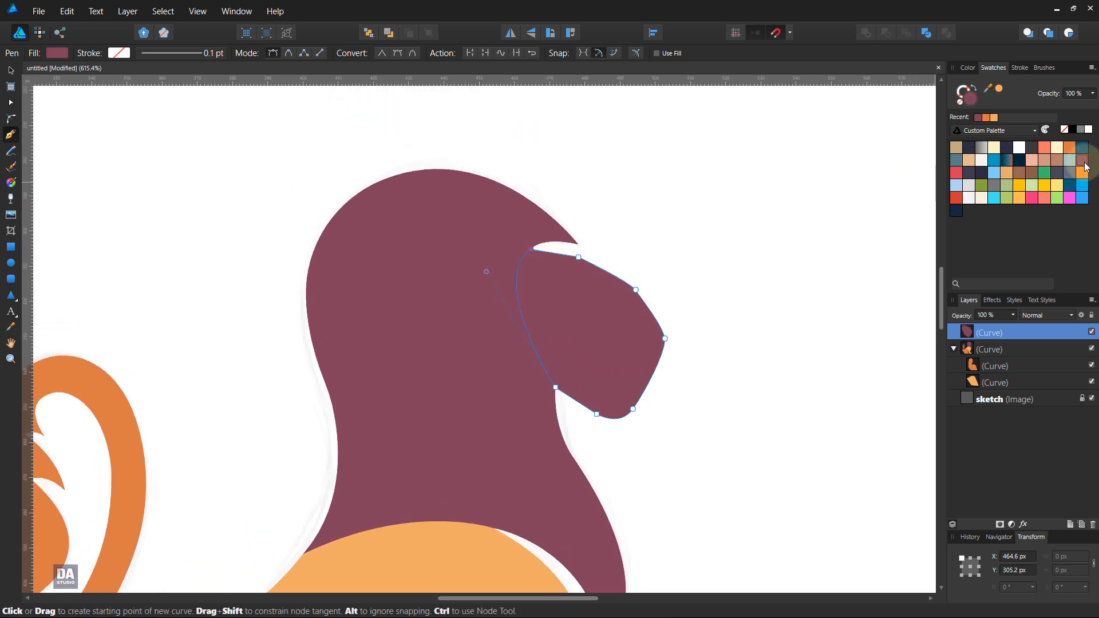
pyautogui.click(1057, 160)
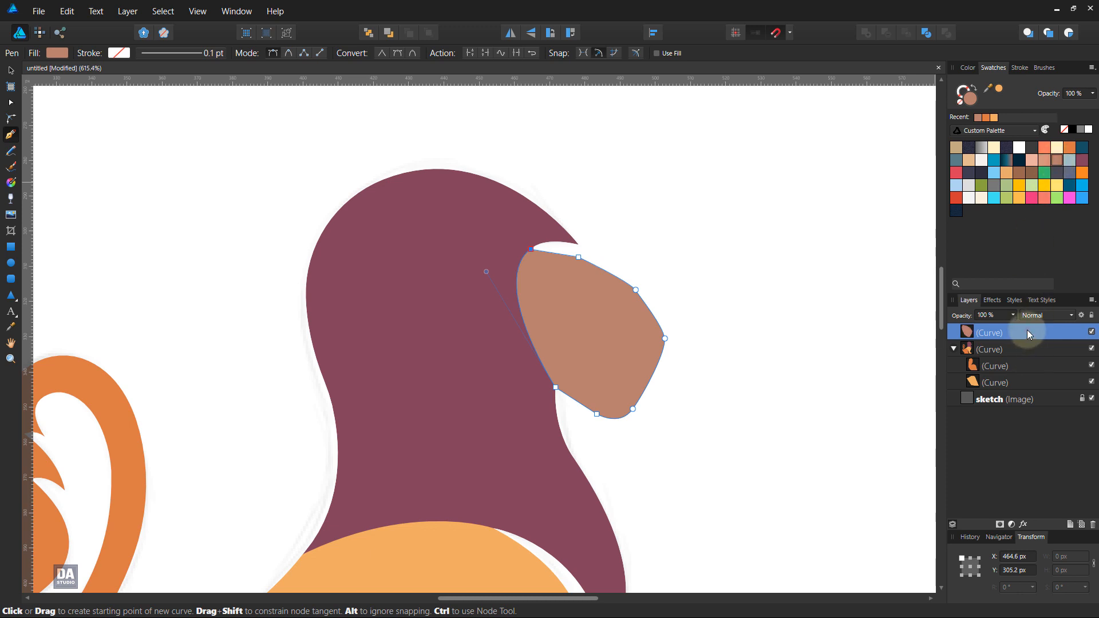
pyautogui.moveTo(1027, 334); pyautogui.dragTo(1019, 352)
pyautogui.keyDown('ctrl'); pyautogui.click(725, 316); pyautogui.keyUp('ctrl')
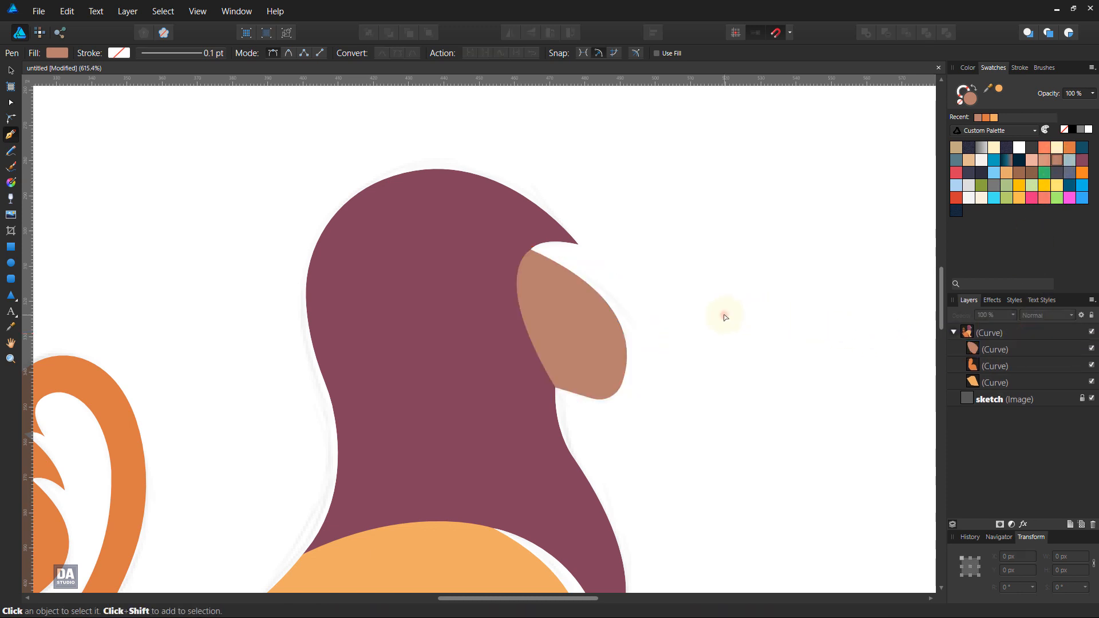
# Step: Refine the main outline's throat curve below the chin by adjusting the chest node, and clear the selection
pyautogui.moveTo(552, 473); pyautogui.dragTo(508, 410)
pyautogui.keyDown('ctrl'); pyautogui.click(518, 402); pyautogui.keyUp('ctrl')
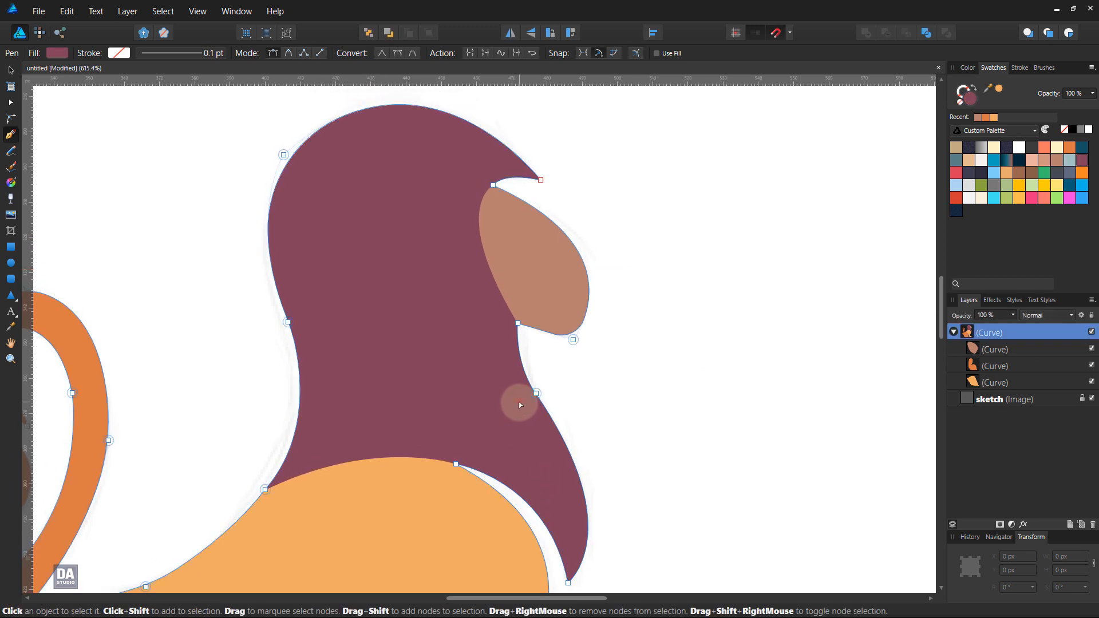
pyautogui.press('a')
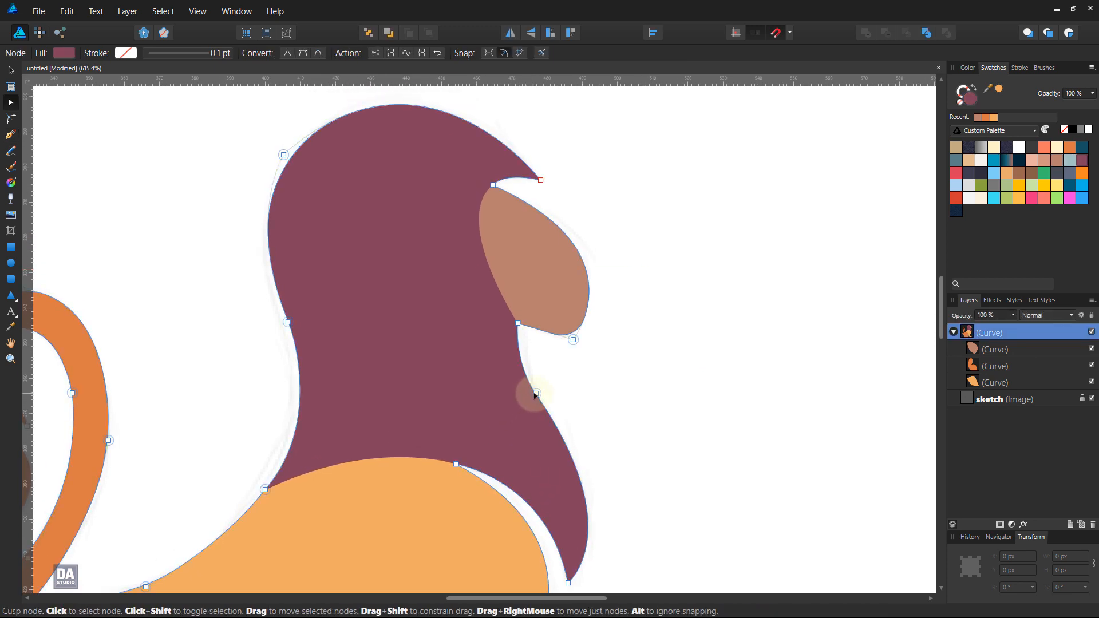
pyautogui.scroll(3, 536, 394)
pyautogui.moveTo(519, 386); pyautogui.dragTo(527, 387)
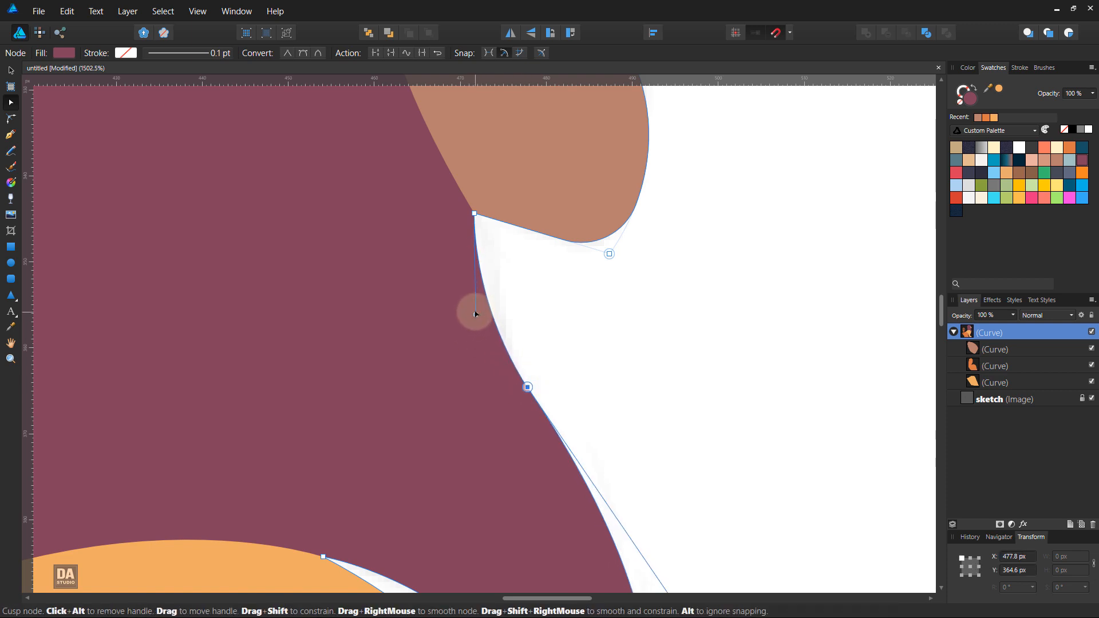
pyautogui.scroll(-5, 622, 404)
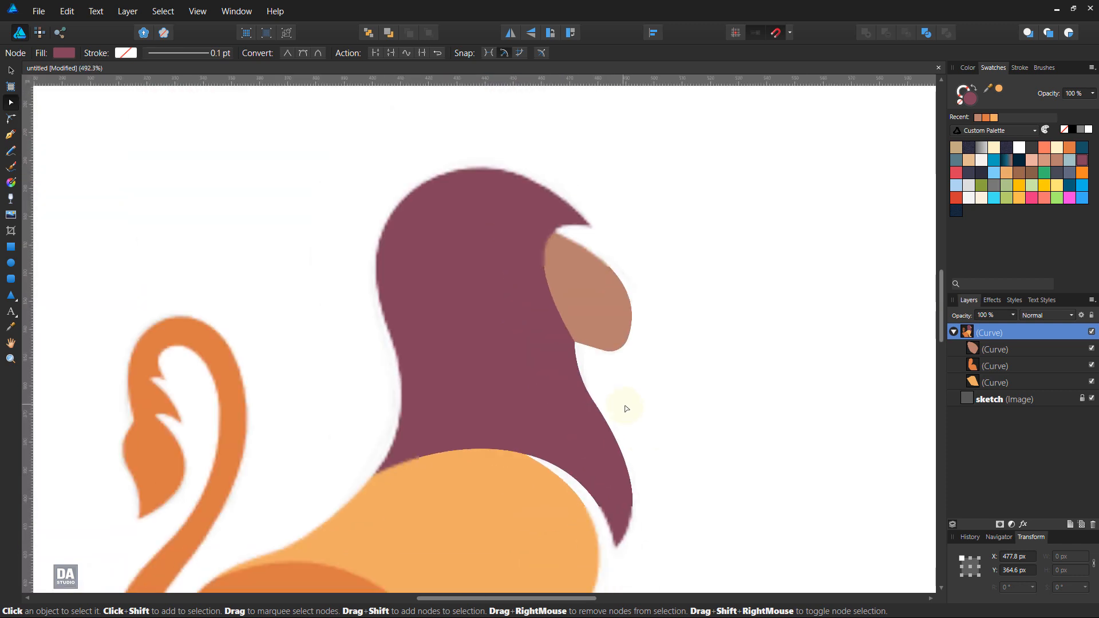
pyautogui.click(699, 419)
# Step: Draw a straight Pen segment from the face's upper corner down to where the mane meets the front body
pyautogui.scroll(1, 673, 485)
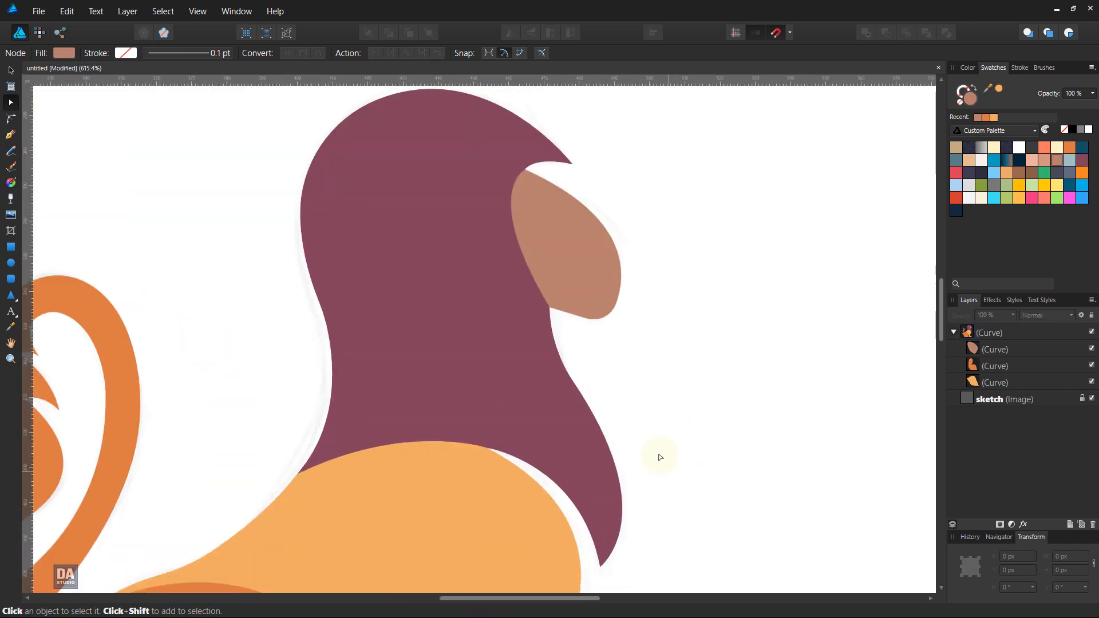
pyautogui.hscroll(3, 516, 294)
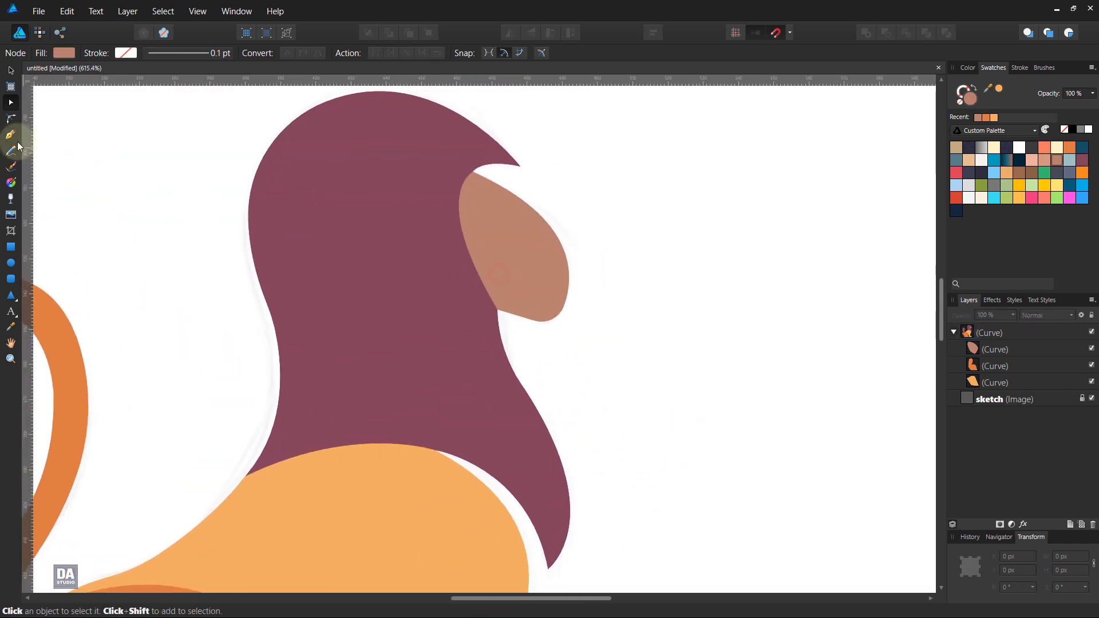
pyautogui.click(11, 135)
pyautogui.moveTo(500, 171); pyautogui.dragTo(483, 179)
pyautogui.click(475, 172)
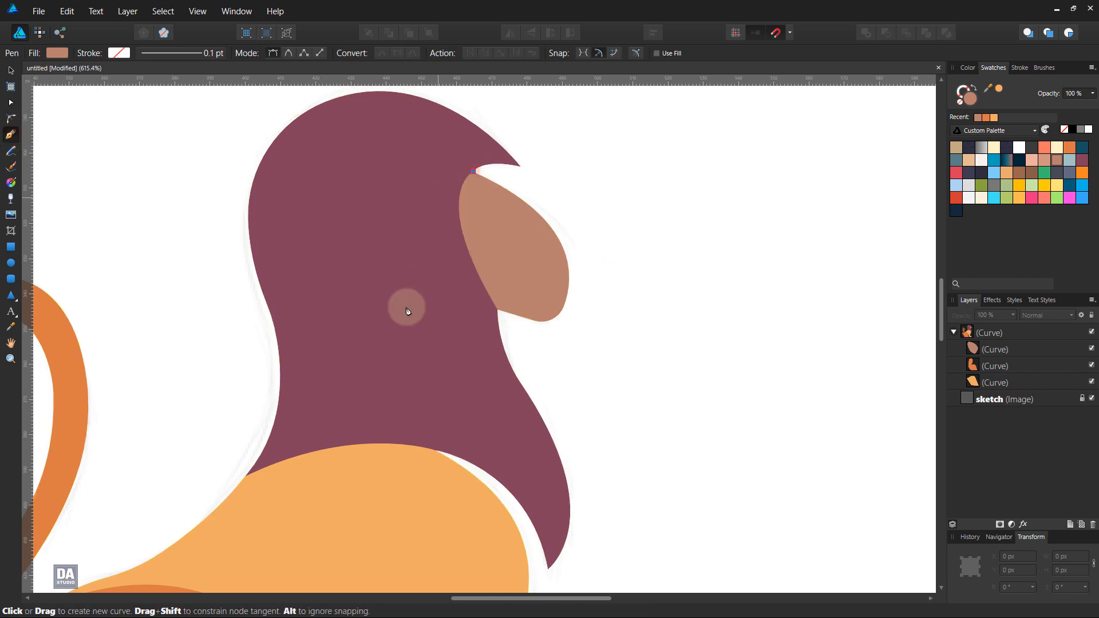
pyautogui.click(449, 455)
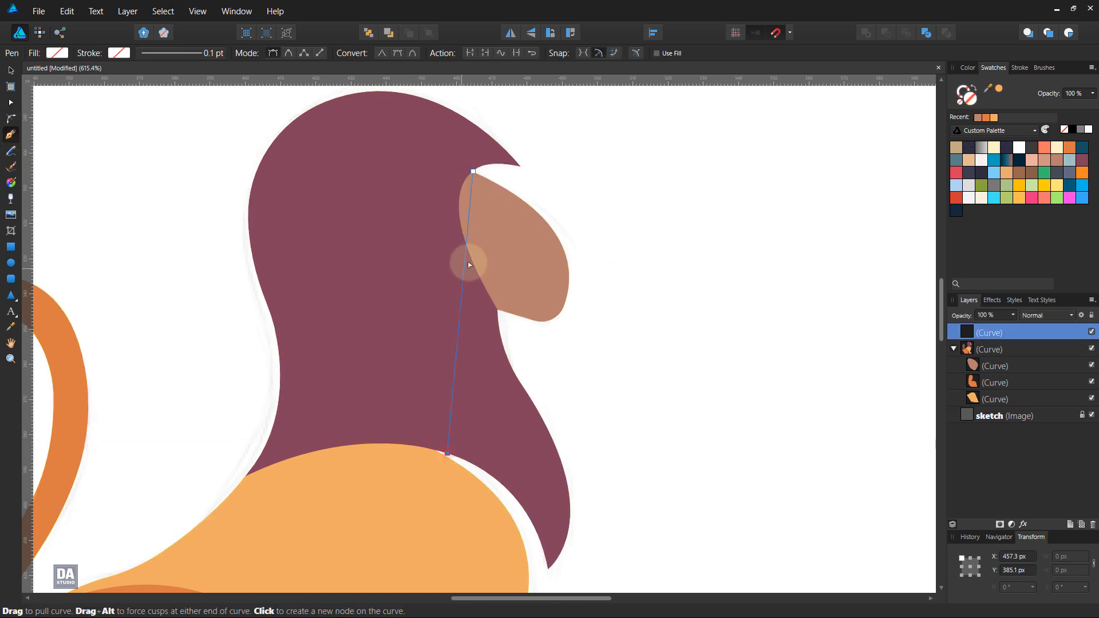
# Step: Bend the segment into a smooth S-curve that bulges back into the mane behind the face and swings forward near the chest
pyautogui.moveTo(465, 259); pyautogui.dragTo(406, 227)
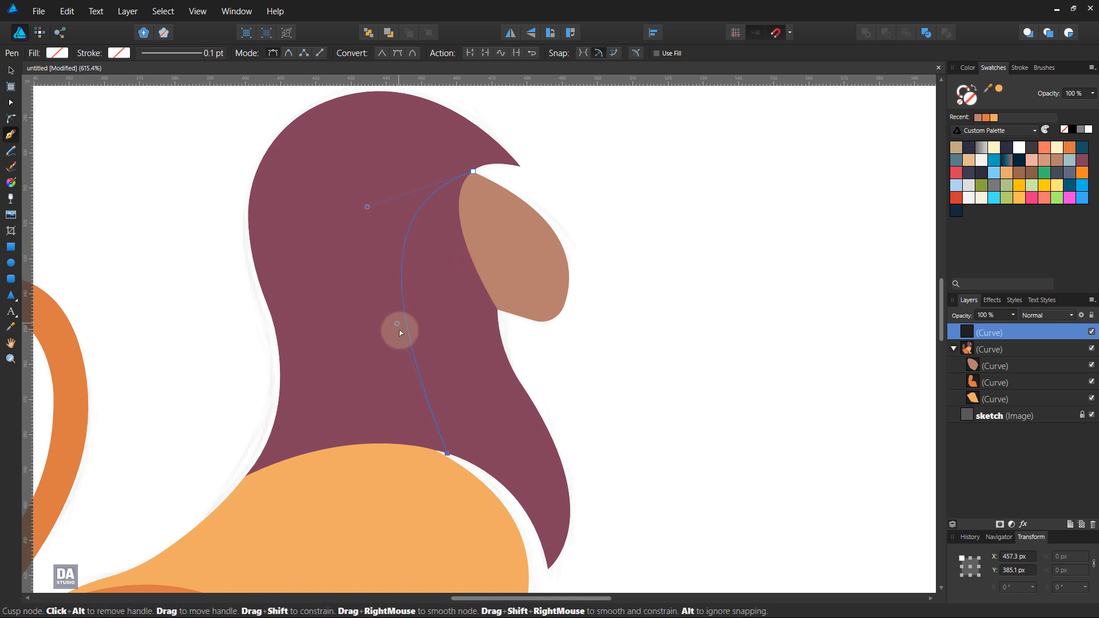
pyautogui.moveTo(396, 324); pyautogui.dragTo(492, 401)
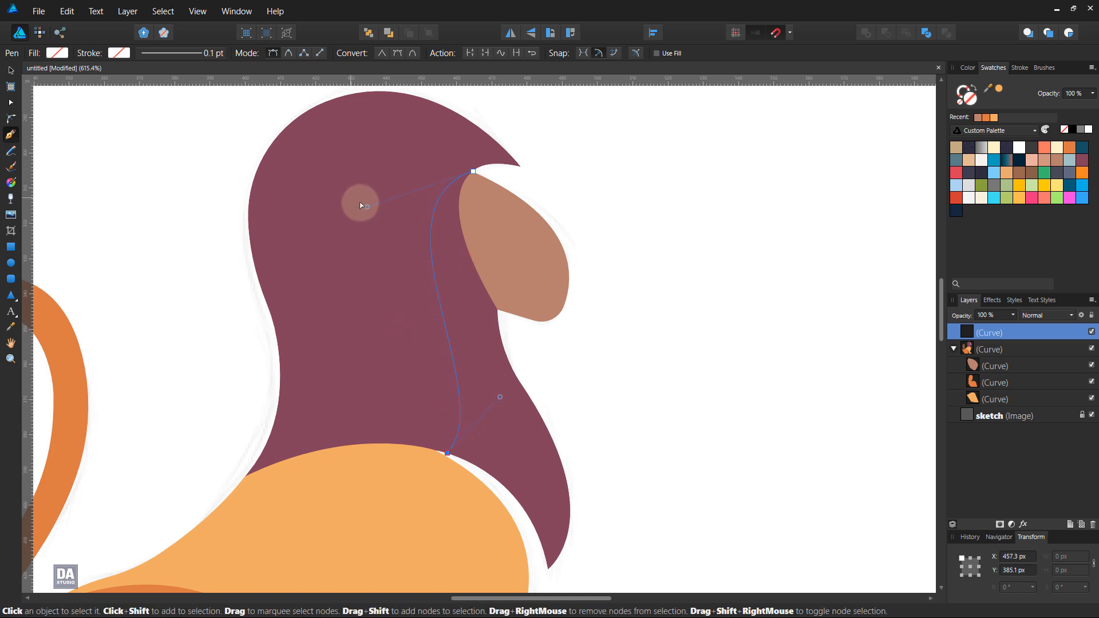
pyautogui.moveTo(366, 209); pyautogui.dragTo(337, 179)
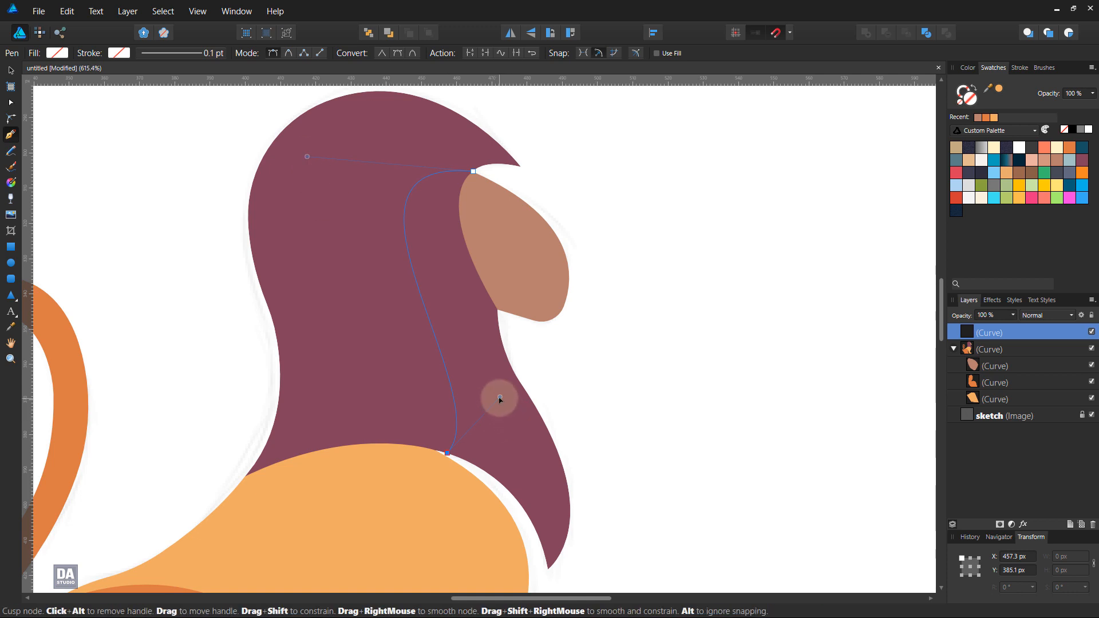
pyautogui.moveTo(496, 398); pyautogui.dragTo(491, 398)
pyautogui.keyDown('ctrl'); pyautogui.click(304, 156); pyautogui.keyUp('ctrl')
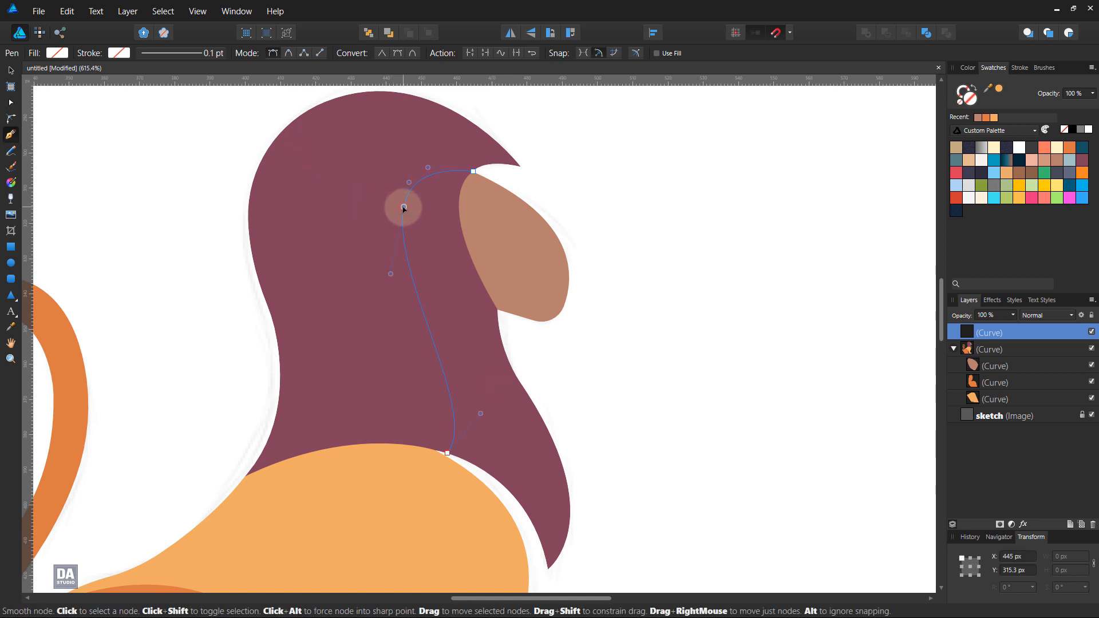
pyautogui.keyDown('ctrl'); pyautogui.click(473, 171); pyautogui.keyUp('ctrl')
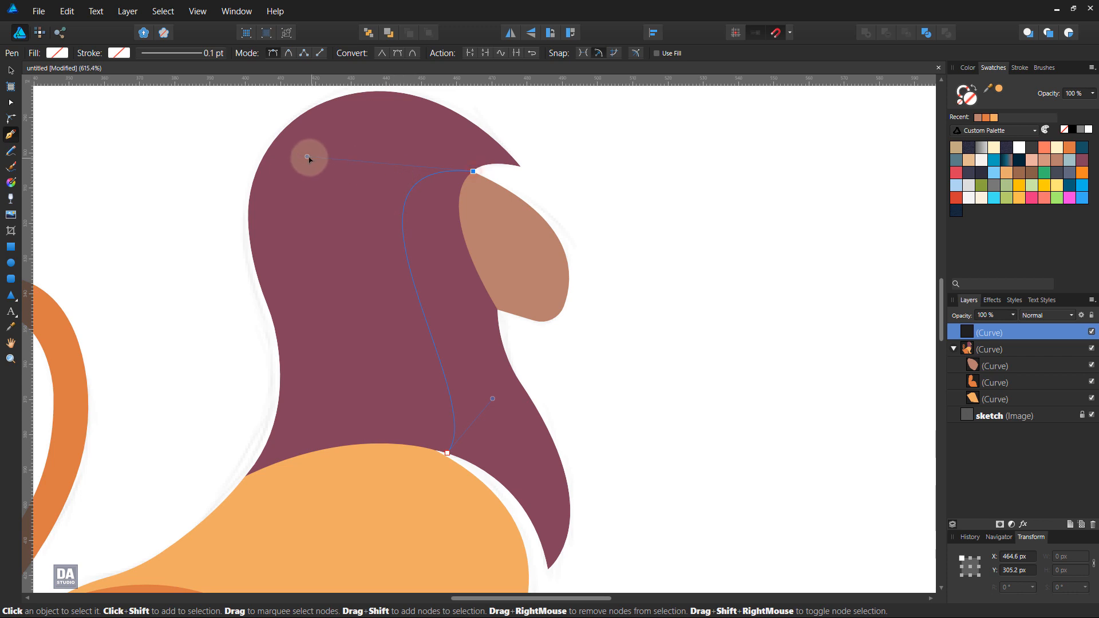
pyautogui.moveTo(308, 157); pyautogui.dragTo(304, 143)
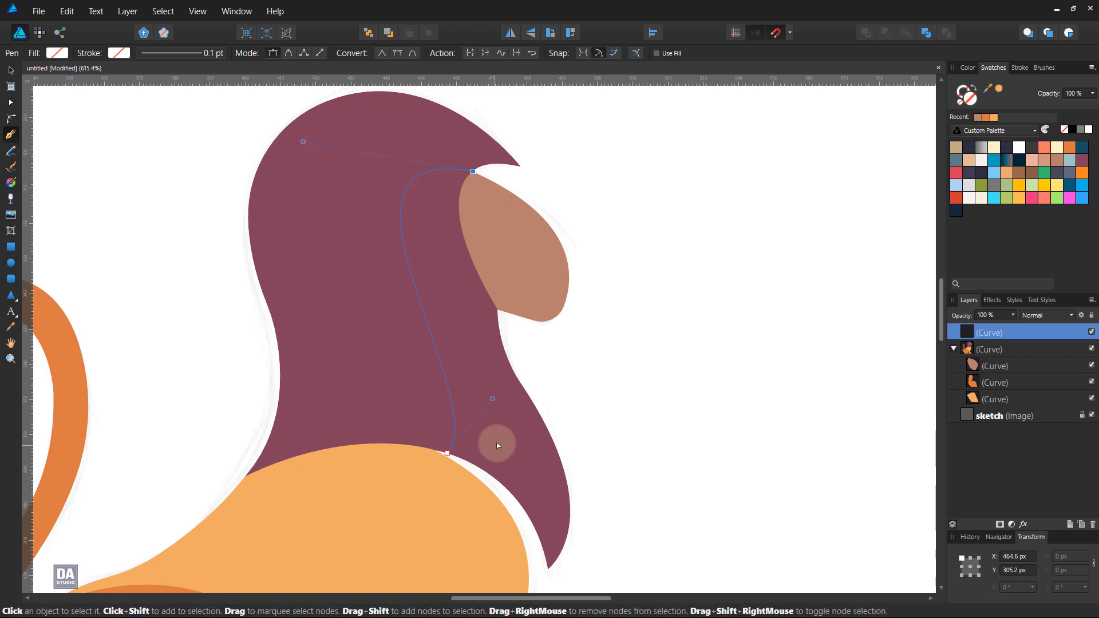
pyautogui.moveTo(491, 398); pyautogui.dragTo(487, 413)
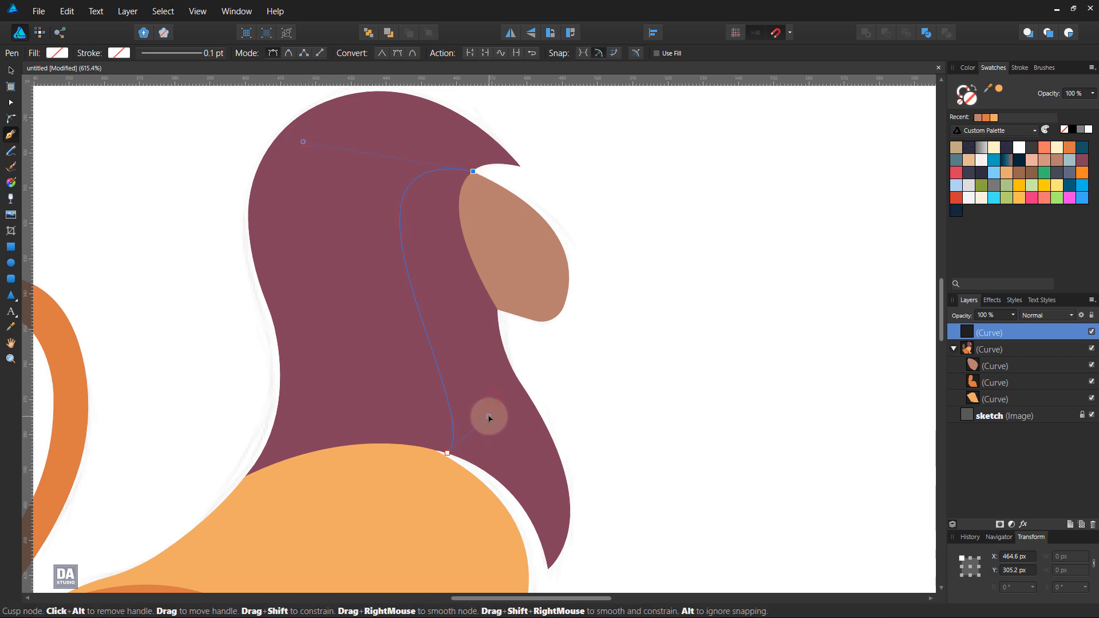
# Step: Close the front mane shape with straight segments running outside the chest and muzzle back to the face's upper corner
pyautogui.click(449, 453)
pyautogui.press('space')
pyautogui.moveTo(548, 531)
pyautogui.mouseDown()
pyautogui.moveTo(542, 501)
pyautogui.moveTo(539, 518)
pyautogui.mouseUp()
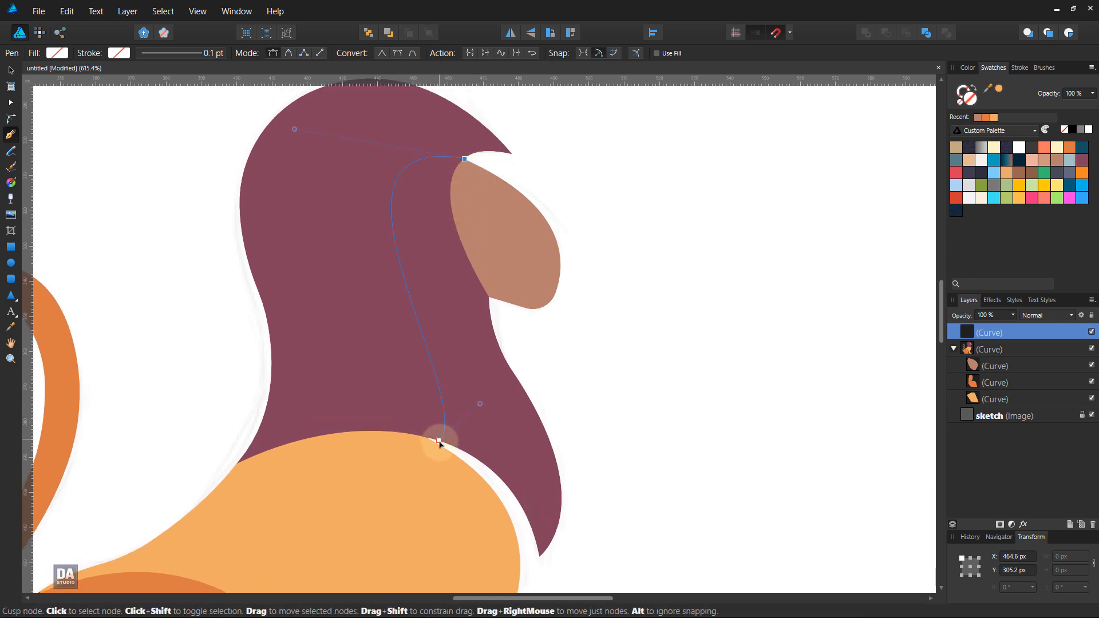
pyautogui.press('space')
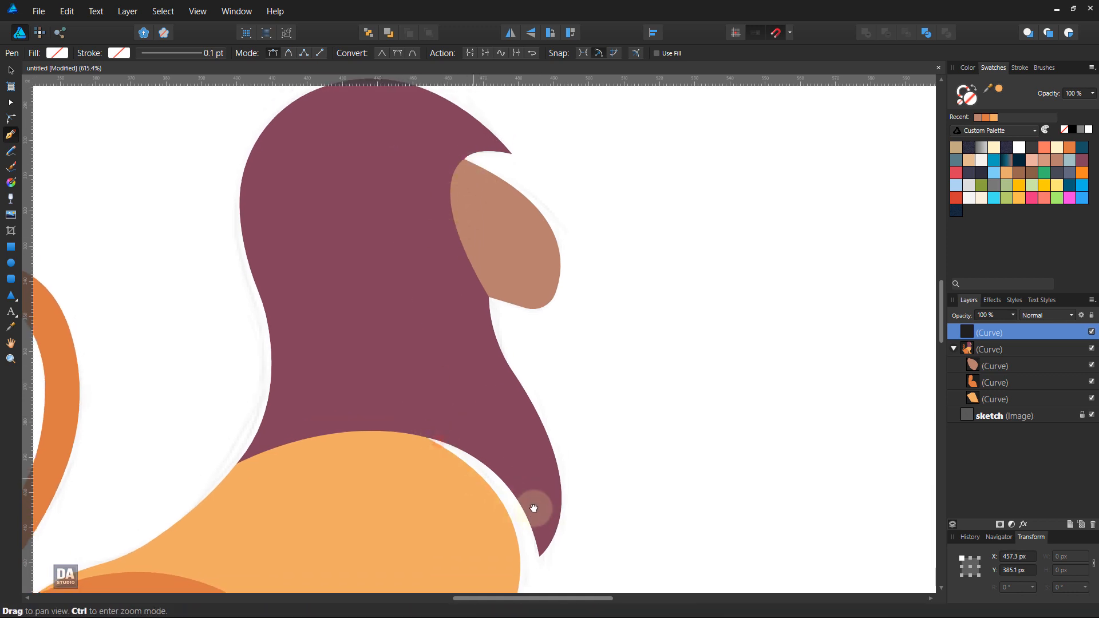
pyautogui.moveTo(534, 508); pyautogui.dragTo(515, 406)
pyautogui.click(505, 496)
pyautogui.press('space')
pyautogui.moveTo(563, 270); pyautogui.dragTo(584, 444)
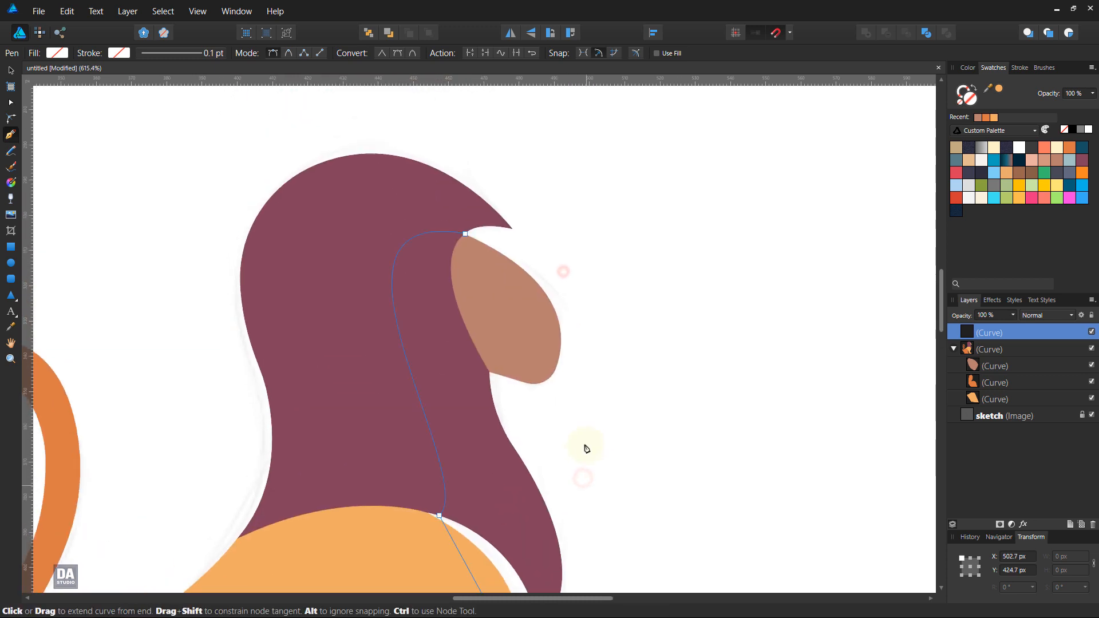
pyautogui.click(541, 261)
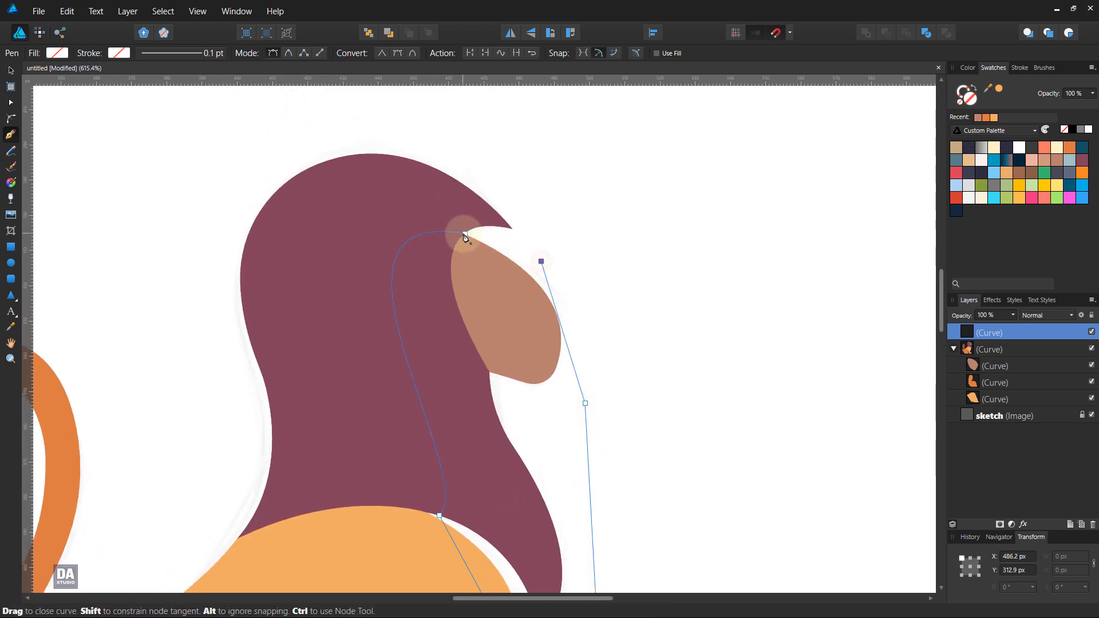
pyautogui.click(465, 234)
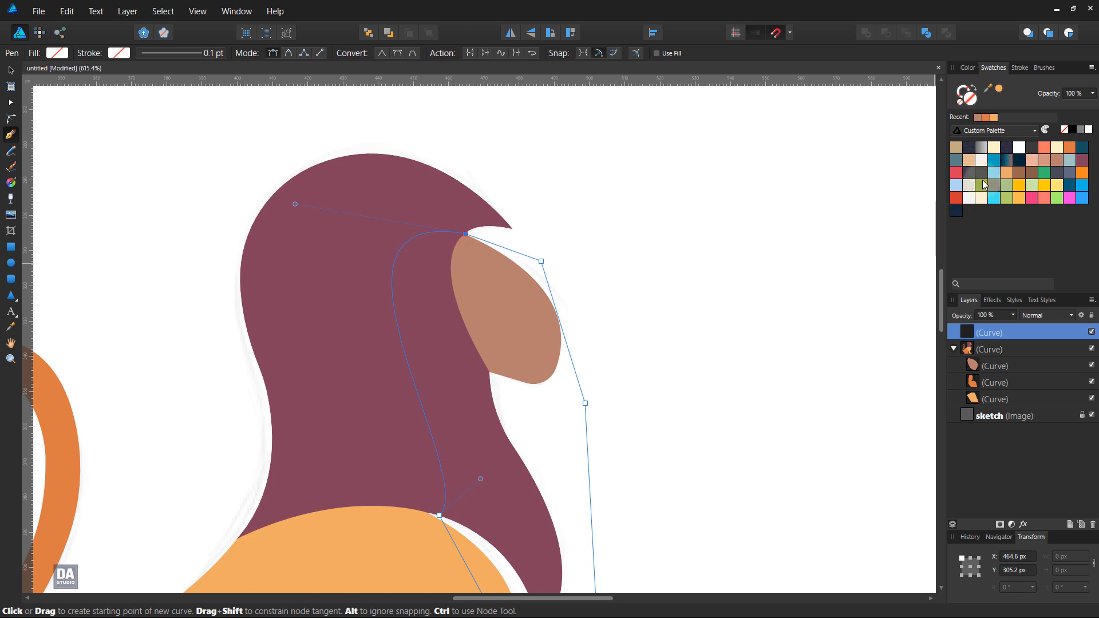
# Step: Fill the front mane shape with the white-to-transparent gradient from the Custom Gradients palette
pyautogui.click(1009, 131)
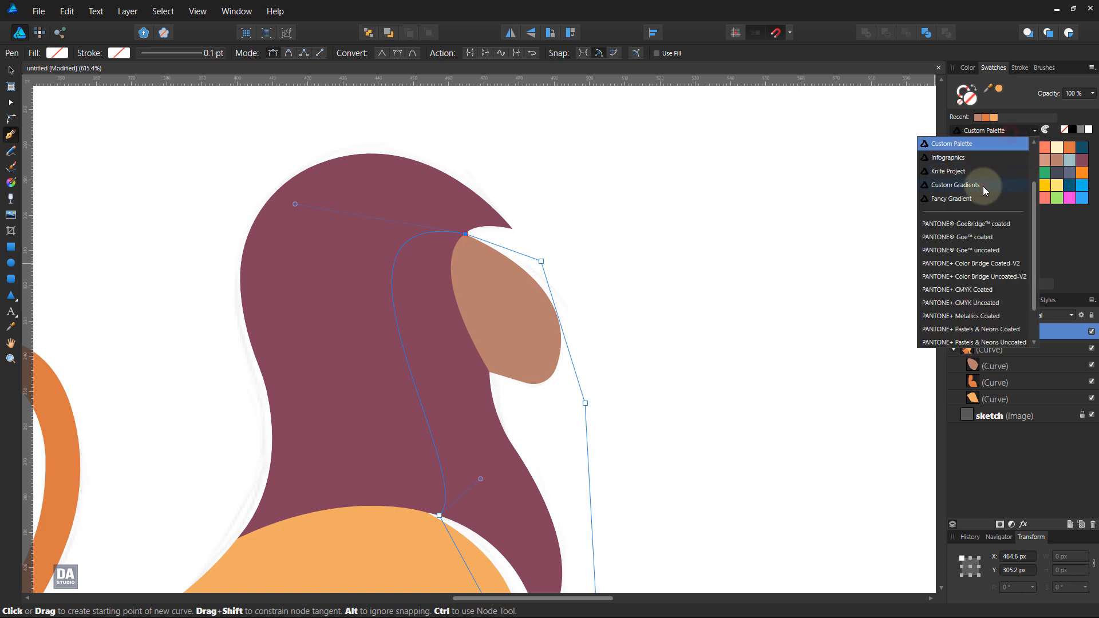
pyautogui.click(984, 186)
pyautogui.scroll(-2, 1002, 216)
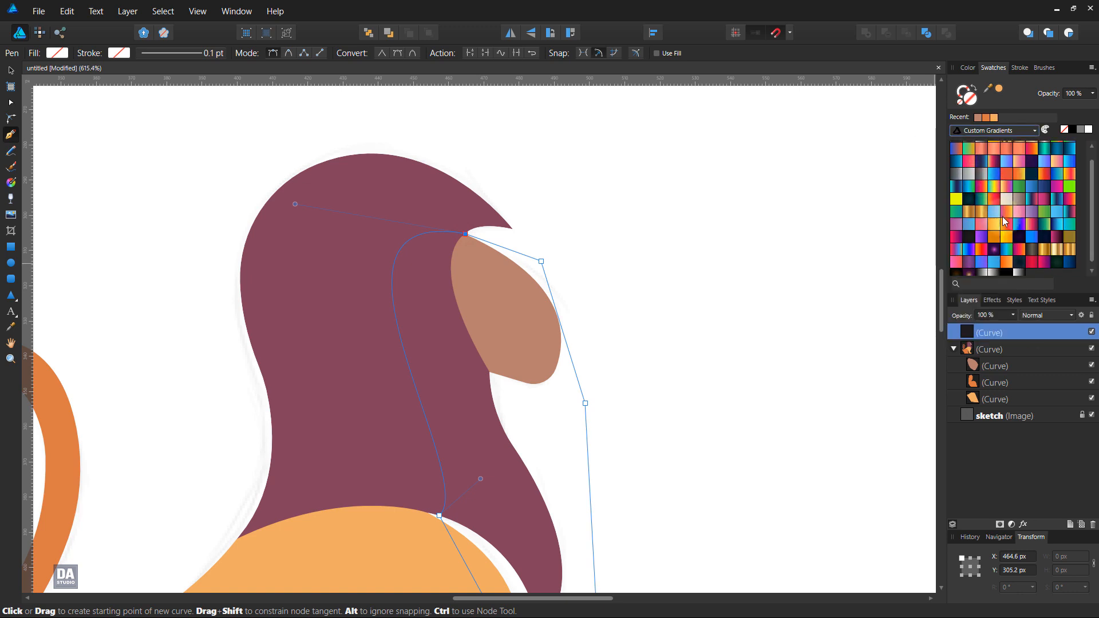
pyautogui.click(1018, 270)
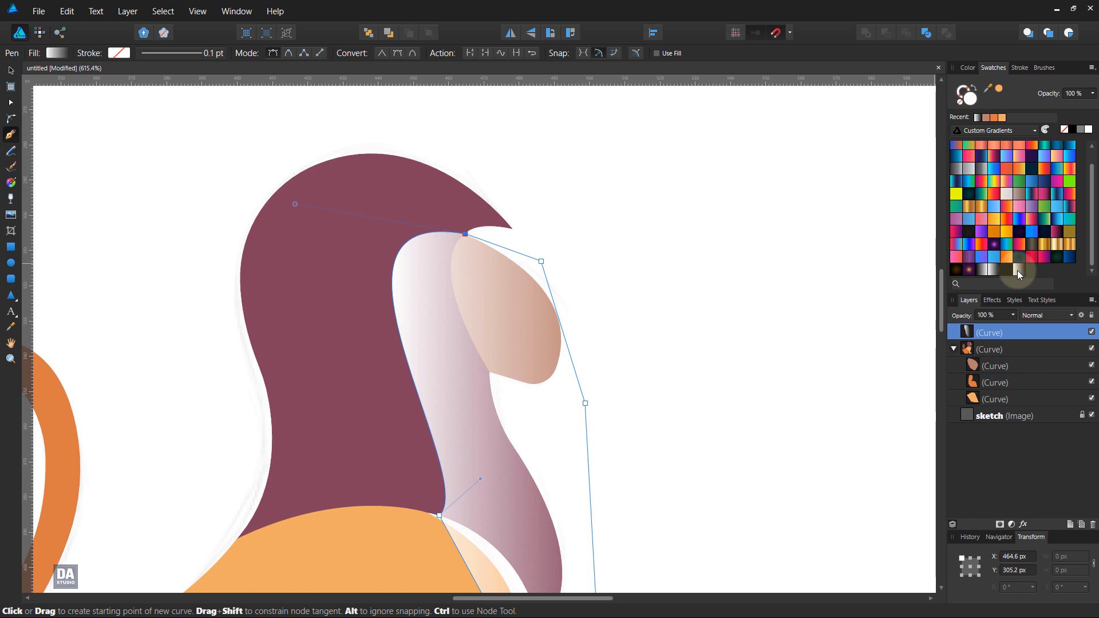
# Step: Run the shape's linear gradient diagonally from beyond the lower chest to the back of the mane, and set its blend mode to Overlay
pyautogui.scroll(-3, 562, 427)
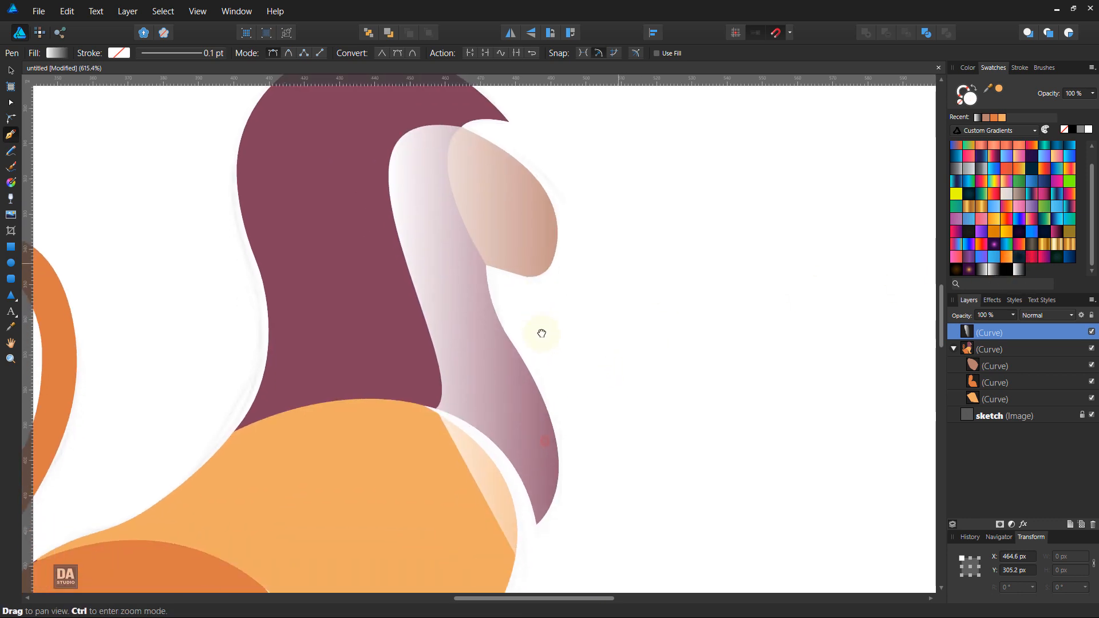
pyautogui.click(10, 185)
pyautogui.moveTo(654, 548); pyautogui.dragTo(232, 344)
pyautogui.click(1039, 316)
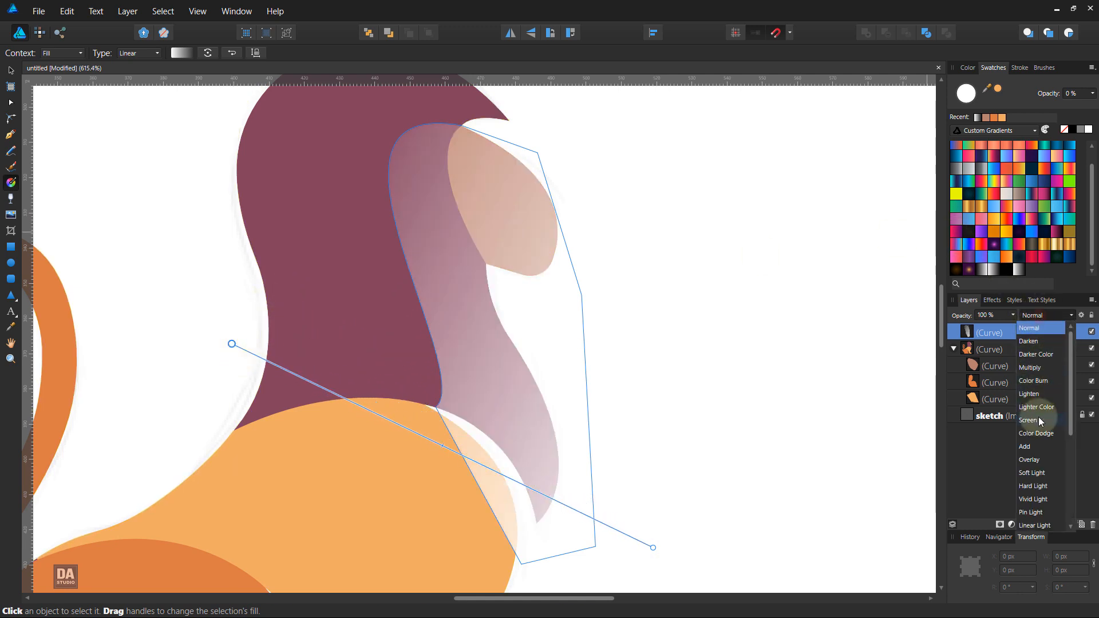
pyautogui.click(1043, 459)
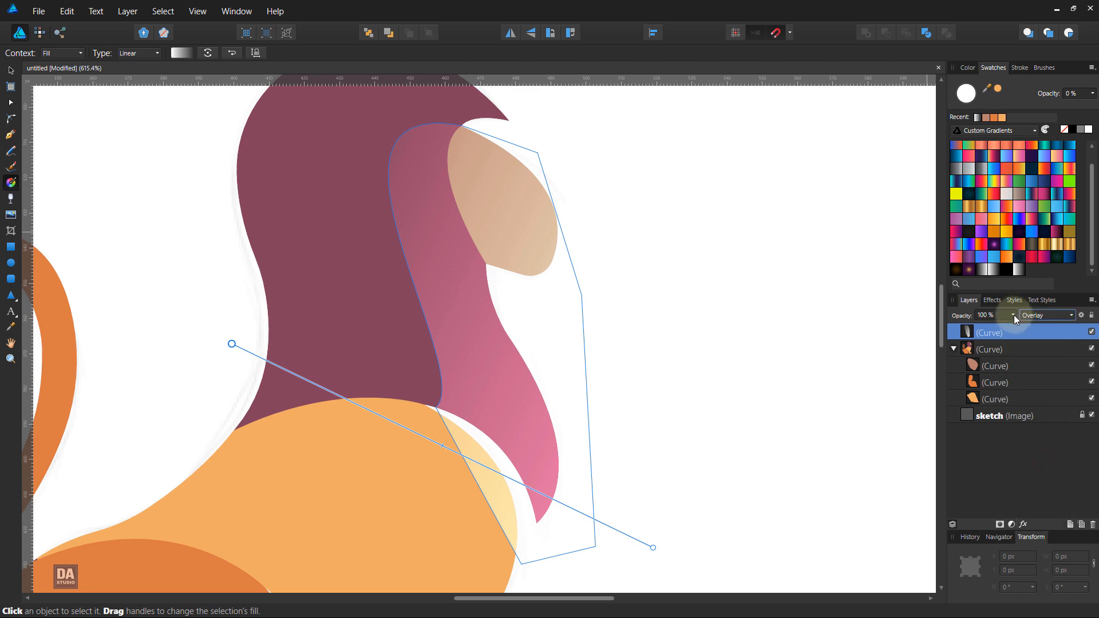
# Step: Set the front mane shape's opacity to 75%, and fill the main lion shape with the dark brown gradient from the Fancy Gradient palette
pyautogui.moveTo(1016, 327); pyautogui.dragTo(991, 327)
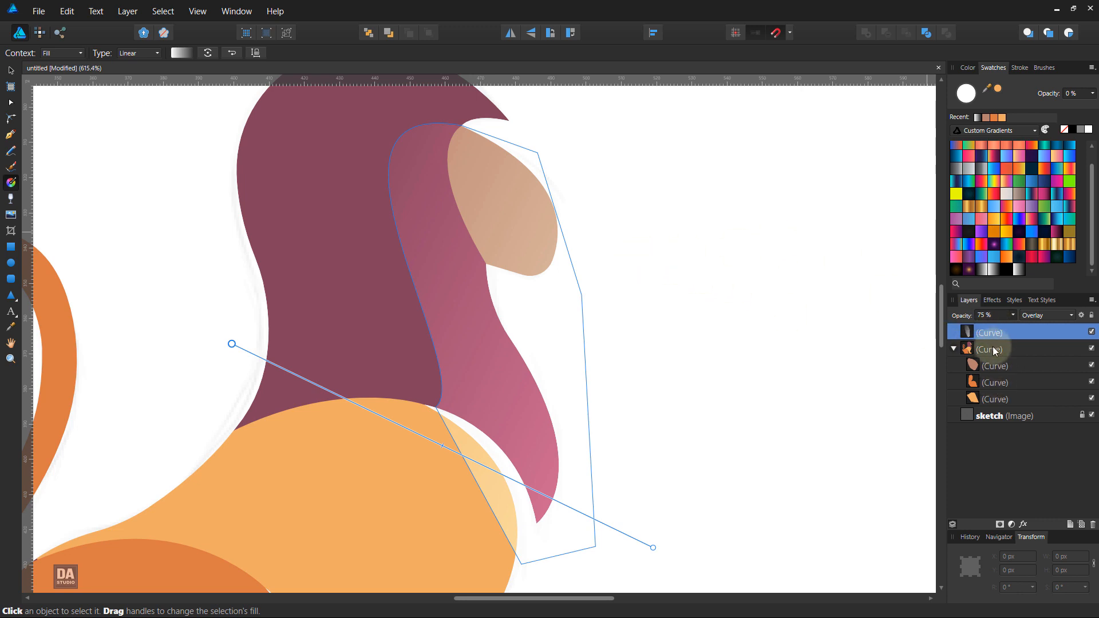
pyautogui.click(1005, 347)
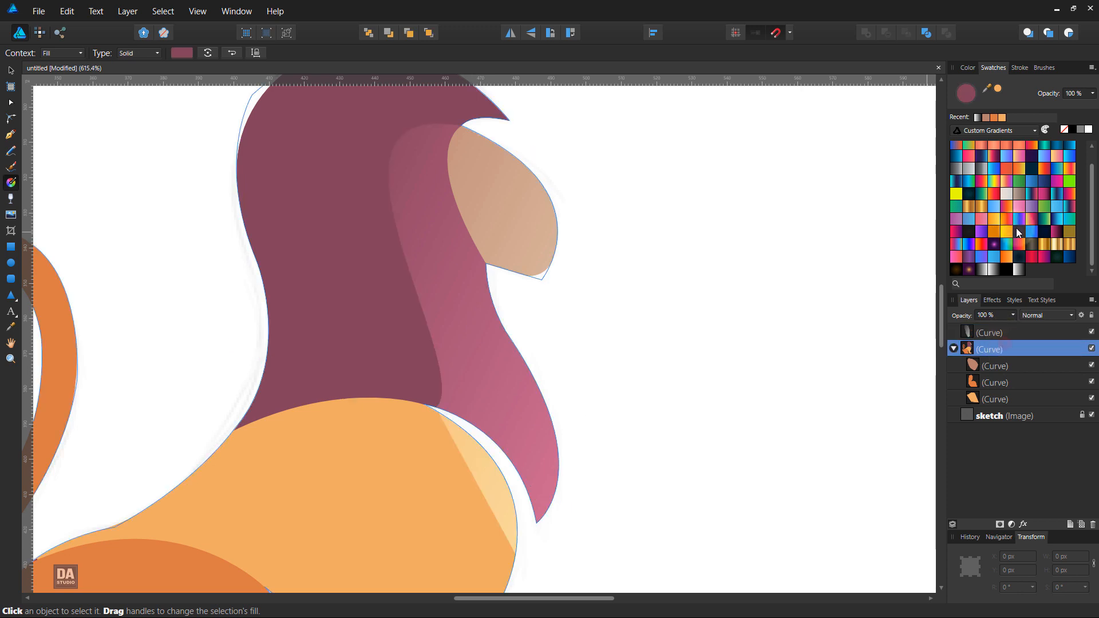
pyautogui.click(1014, 131)
pyautogui.click(994, 166)
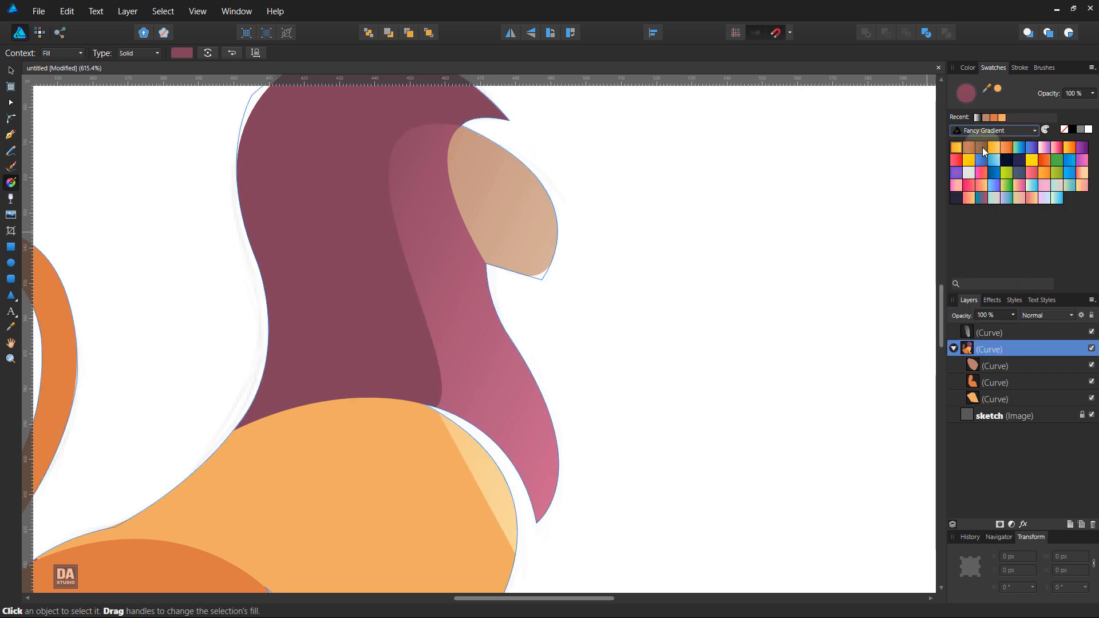
pyautogui.click(983, 147)
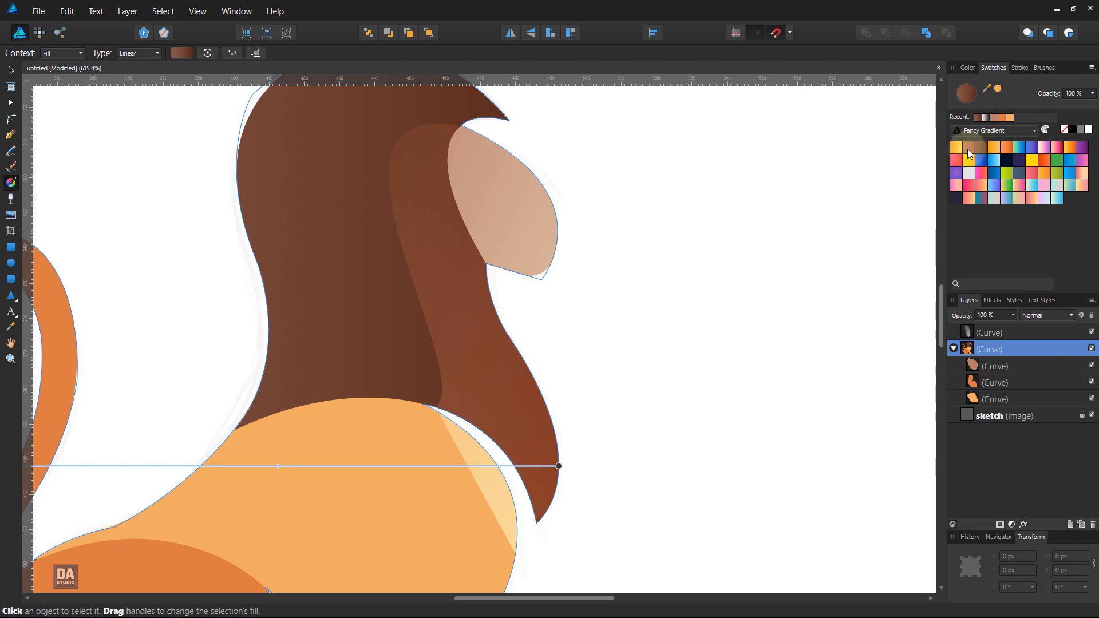
pyautogui.click(966, 149)
pyautogui.click(981, 149)
# Step: Run the main shape's linear gradient diagonally from the mane's tip above the face down to the lion's upper back
pyautogui.scroll(-1, 644, 192)
pyautogui.press('space')
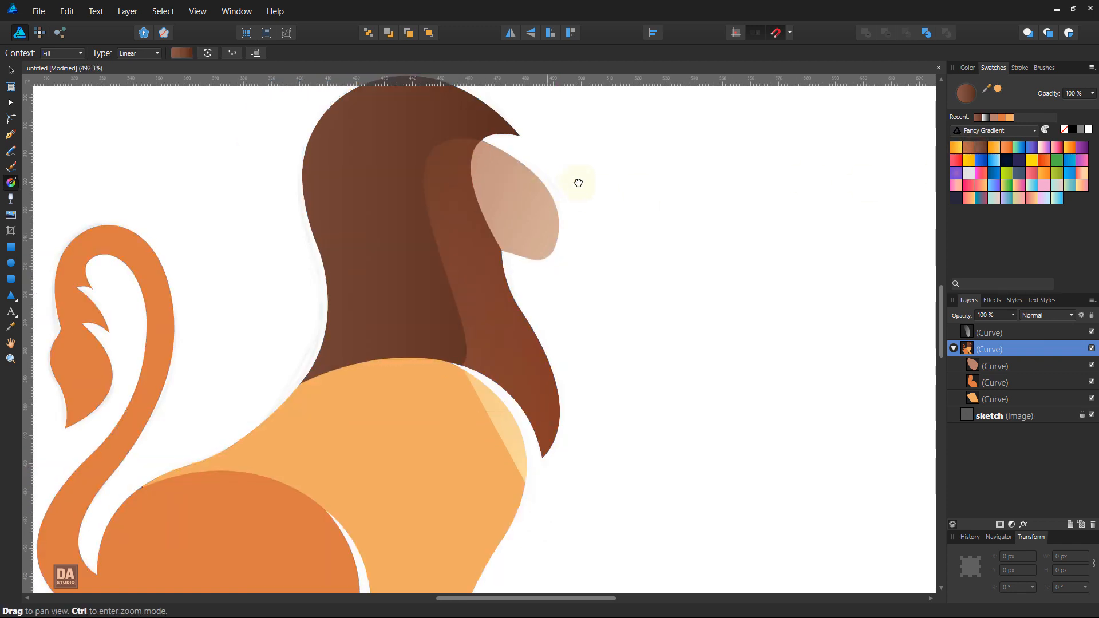
pyautogui.moveTo(579, 183); pyautogui.dragTo(586, 249)
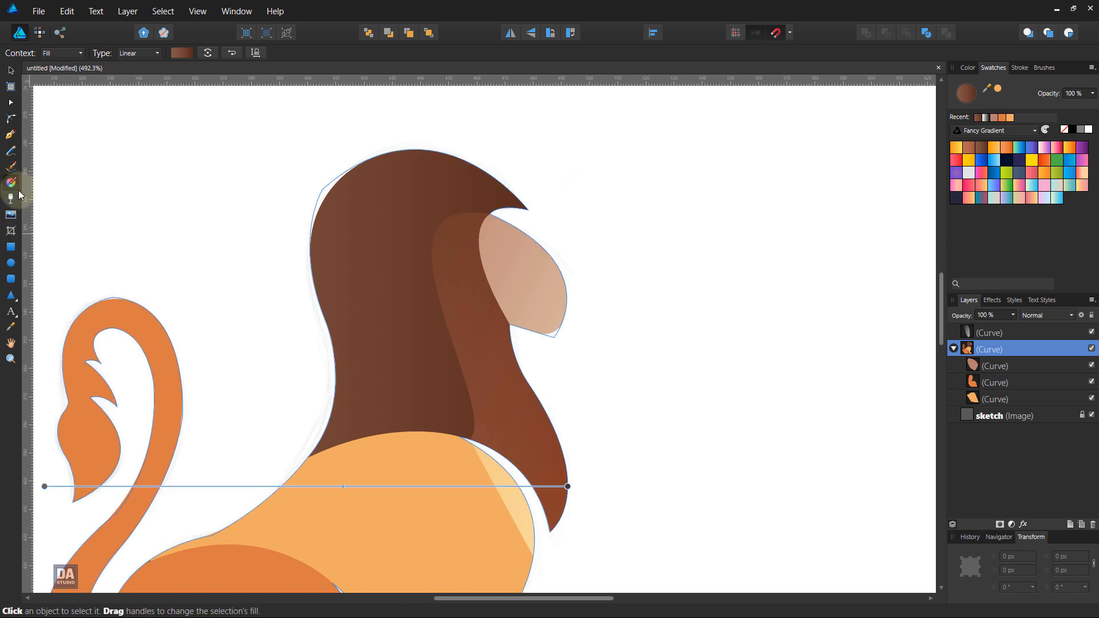
pyautogui.moveTo(334, 504); pyautogui.dragTo(420, 334)
pyautogui.moveTo(514, 196); pyautogui.dragTo(248, 515)
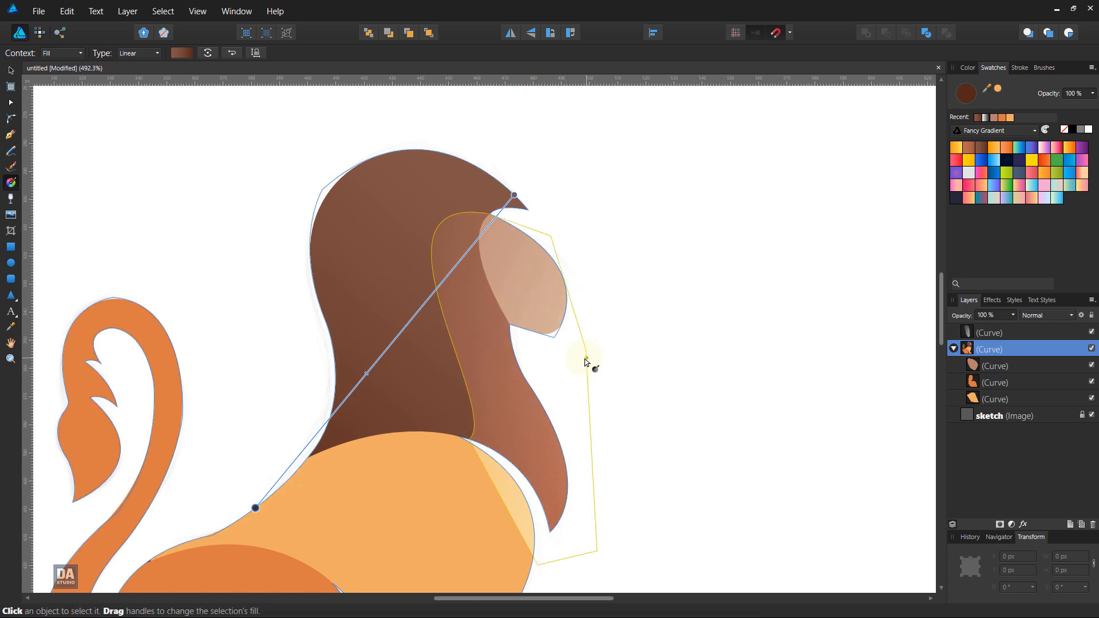
pyautogui.click(560, 319)
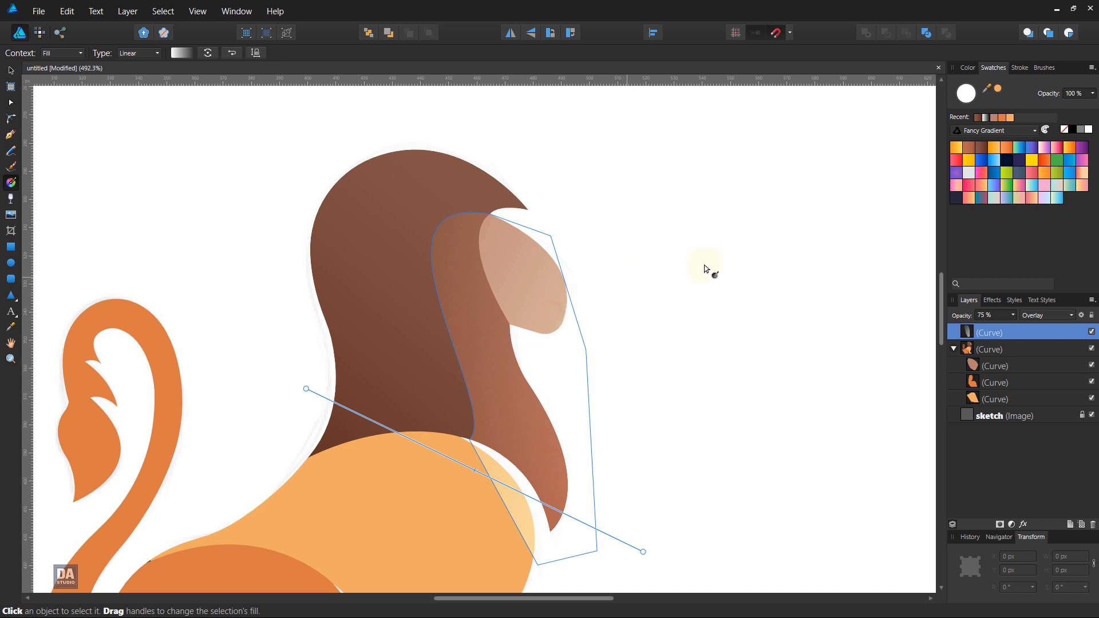
pyautogui.click(970, 147)
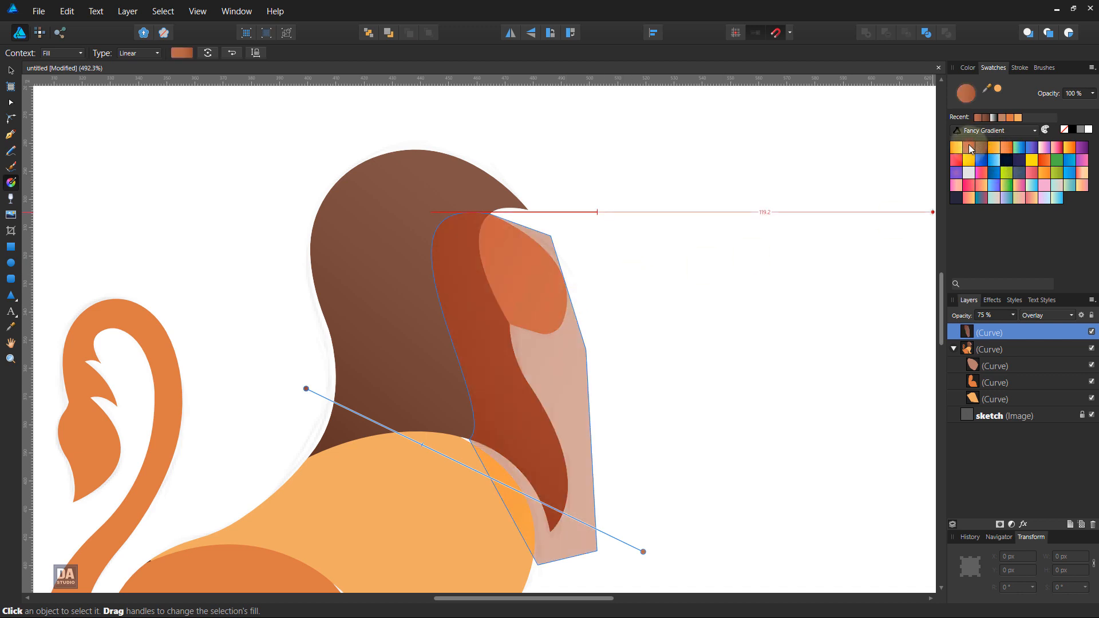
pyautogui.hotkey('ctrl', 'z')
# Step: Fill the face with the reddish-brown Fancy Gradient and run it slightly diagonally from beyond the muzzle back into the mane
pyautogui.click(1001, 367)
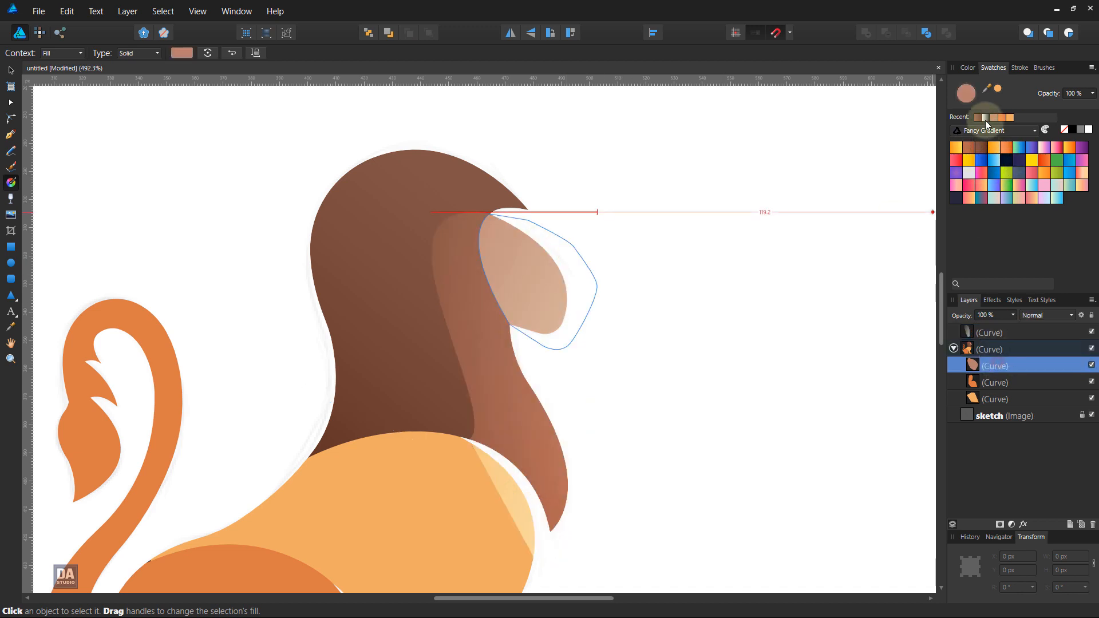
pyautogui.click(970, 149)
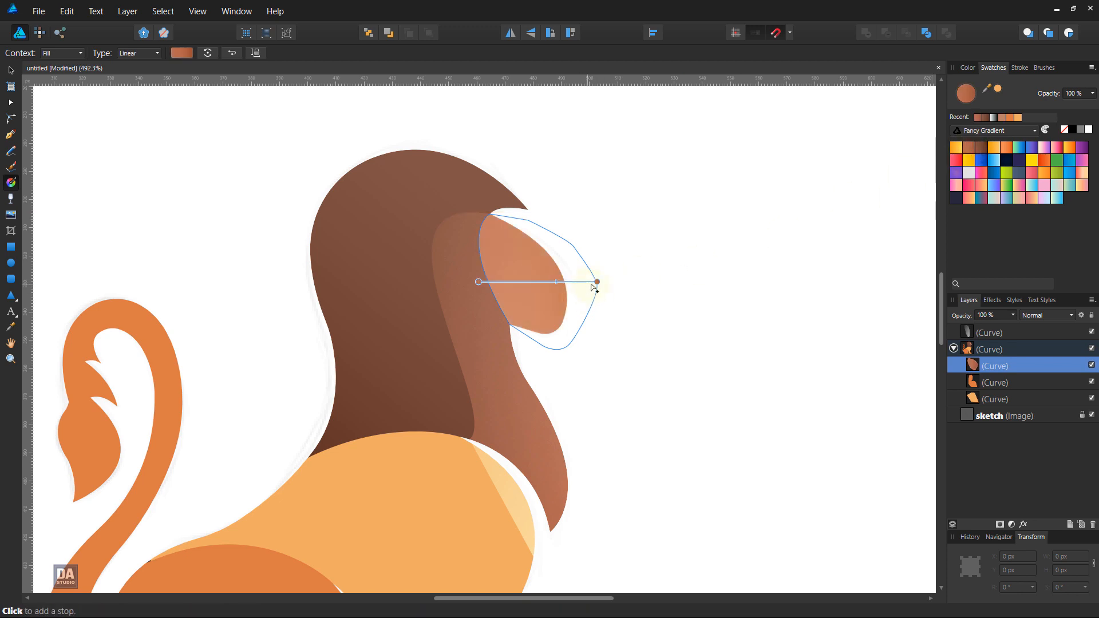
pyautogui.moveTo(603, 299); pyautogui.dragTo(439, 332)
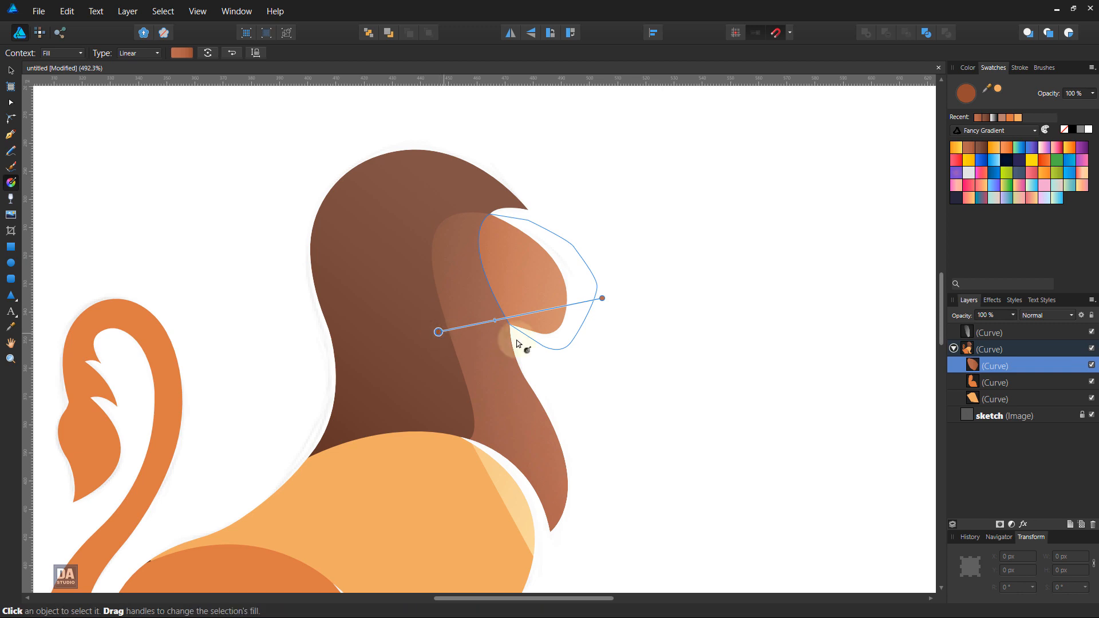
# Step: Clip the front mane shape inside the main lion shape and send it behind the face and body shapes
pyautogui.click(998, 334)
pyautogui.moveTo(1011, 334)
pyautogui.mouseDown()
pyautogui.moveTo(1011, 366)
pyautogui.moveTo(1014, 352)
pyautogui.mouseUp()
pyautogui.hotkey('ctrl', 'z')
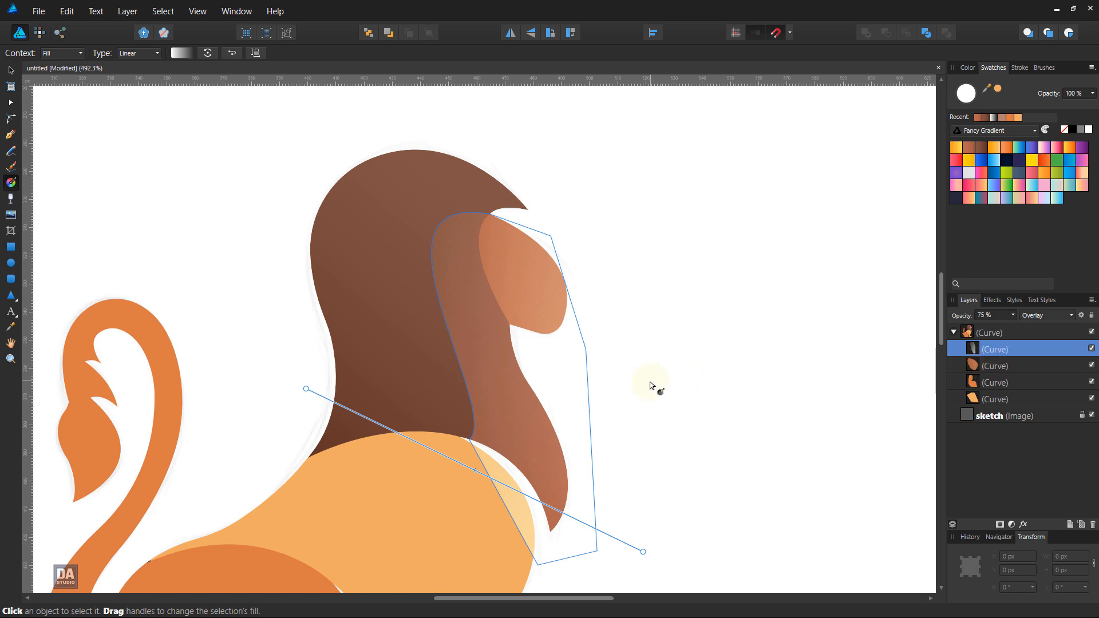
pyautogui.press('a')
pyautogui.rightClick(514, 373)
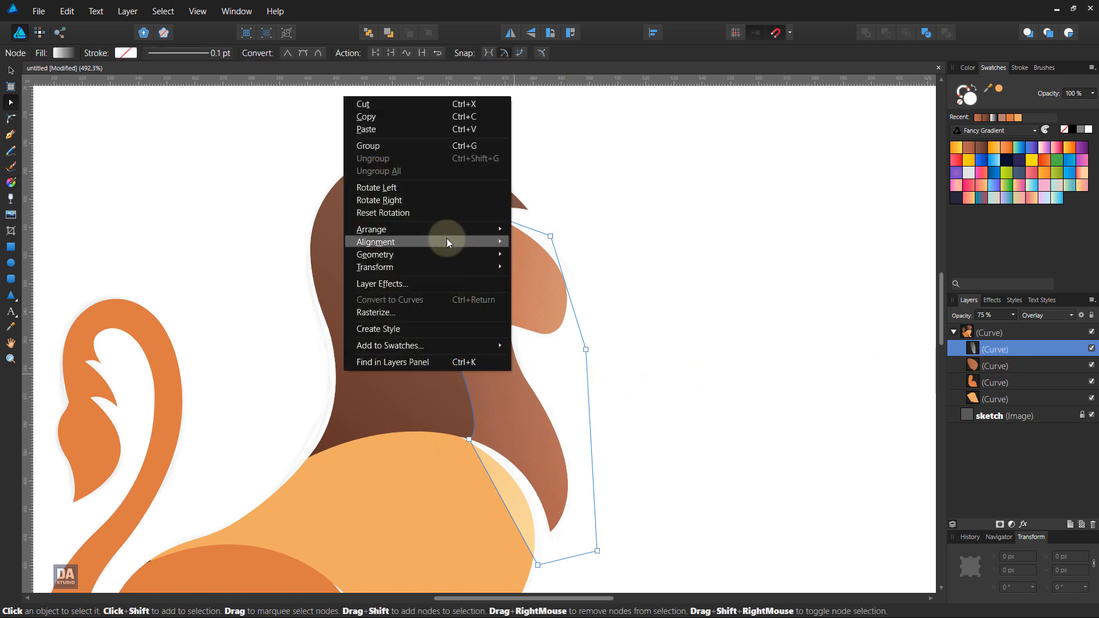
pyautogui.moveTo(451, 235)
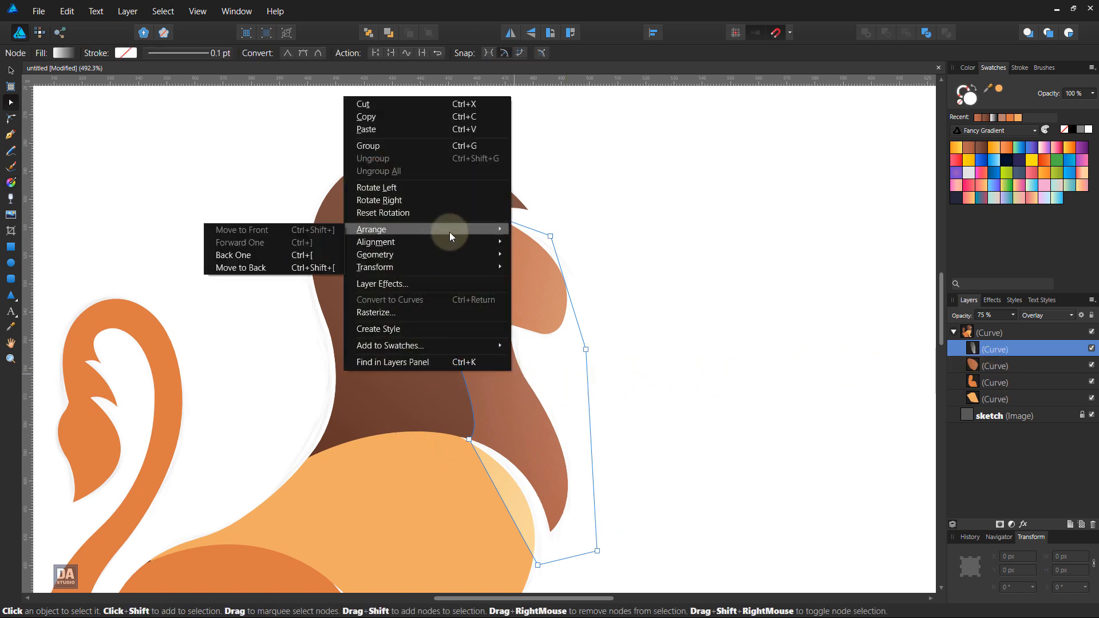
pyautogui.click(291, 266)
pyautogui.click(701, 367)
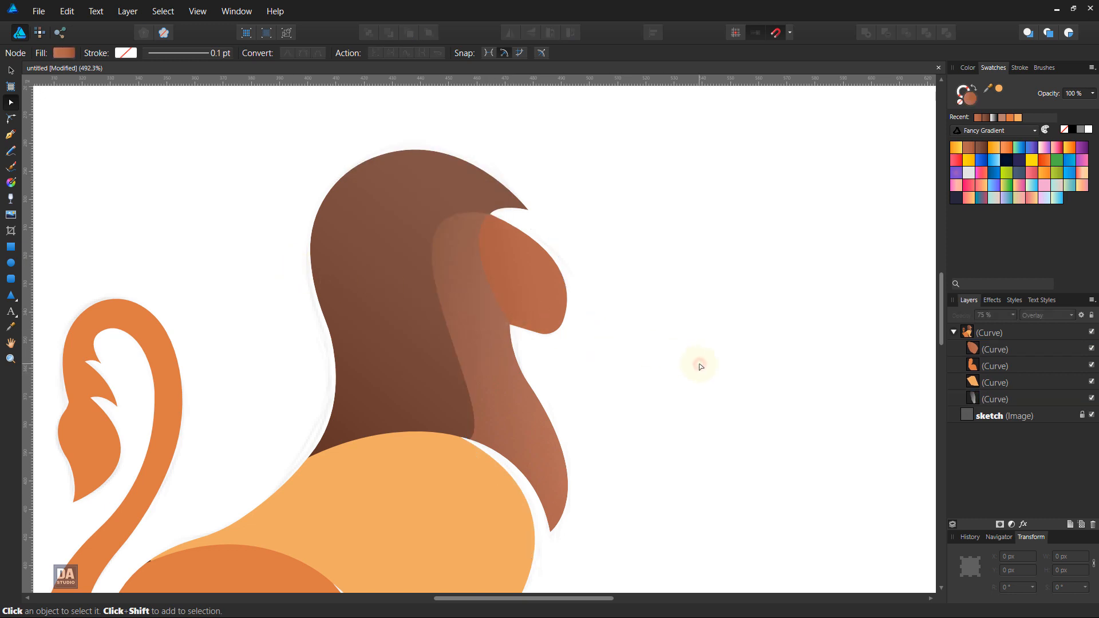
# Step: Draw a second mane line from the face's upper corner to the top of the body, bent into an S-curve behind the first shape
pyautogui.click(10, 134)
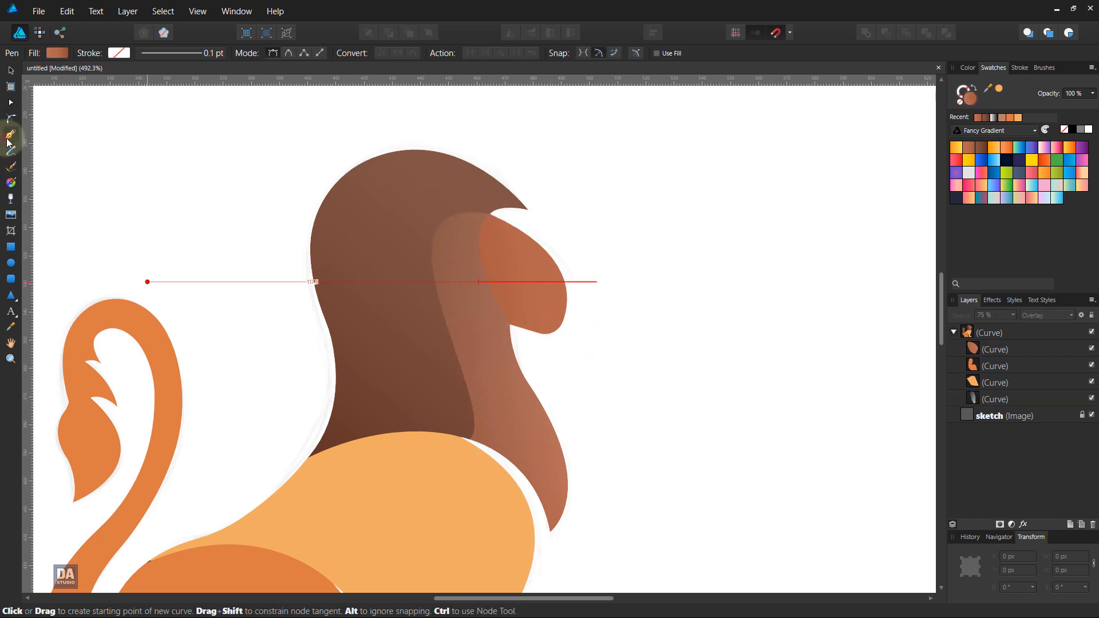
pyautogui.click(489, 215)
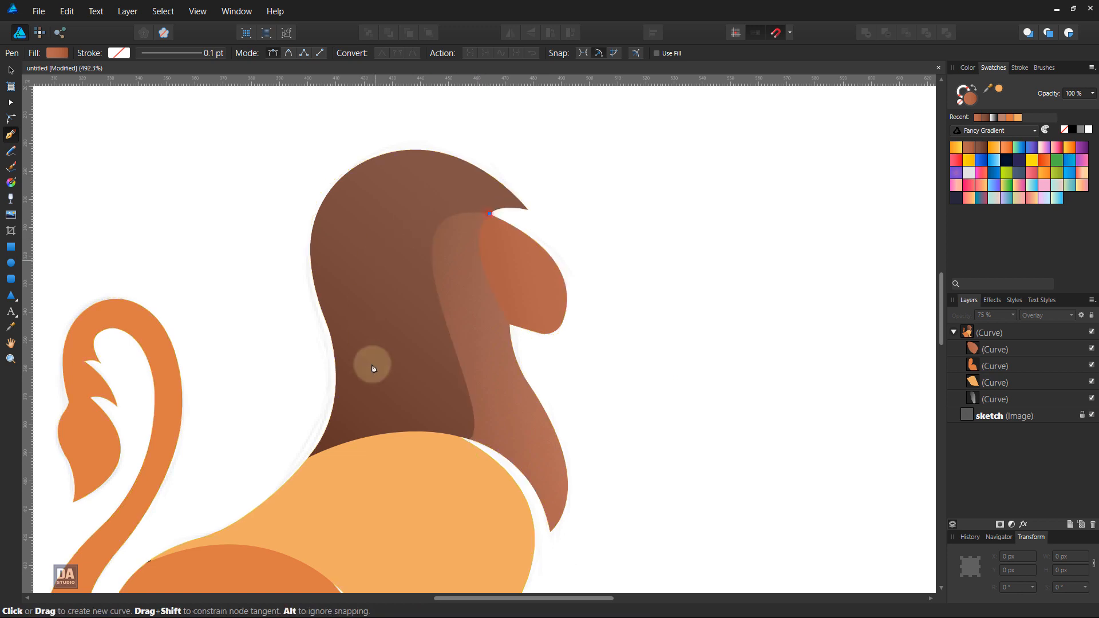
pyautogui.click(393, 433)
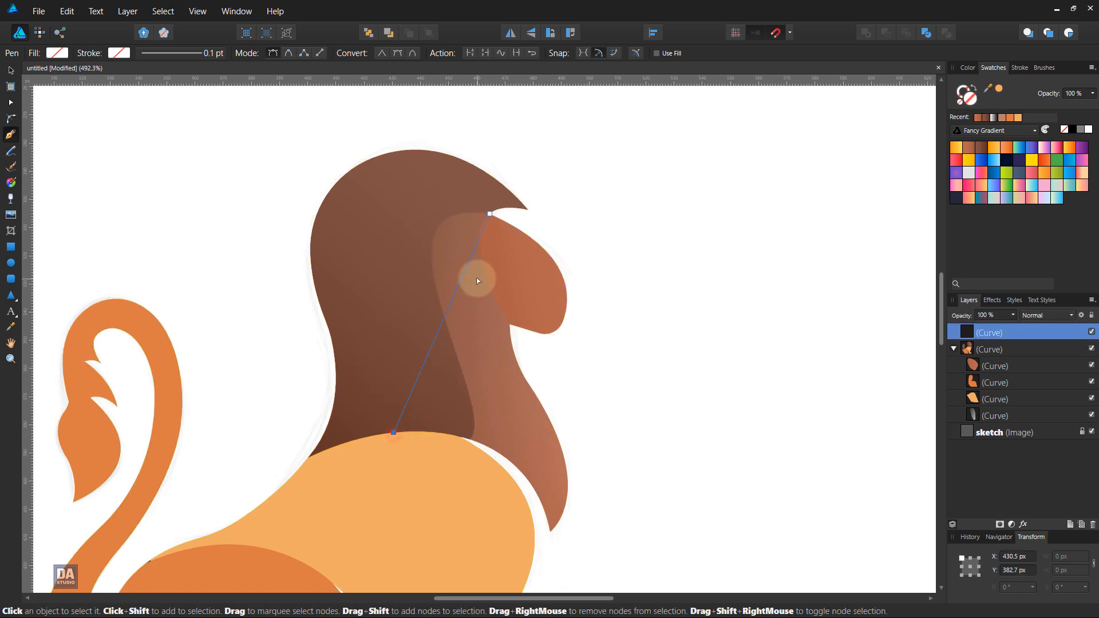
pyautogui.moveTo(467, 274); pyautogui.dragTo(392, 201)
pyautogui.moveTo(360, 288); pyautogui.dragTo(447, 393)
pyautogui.moveTo(330, 146); pyautogui.dragTo(280, 132)
pyautogui.moveTo(425, 209); pyautogui.dragTo(465, 201)
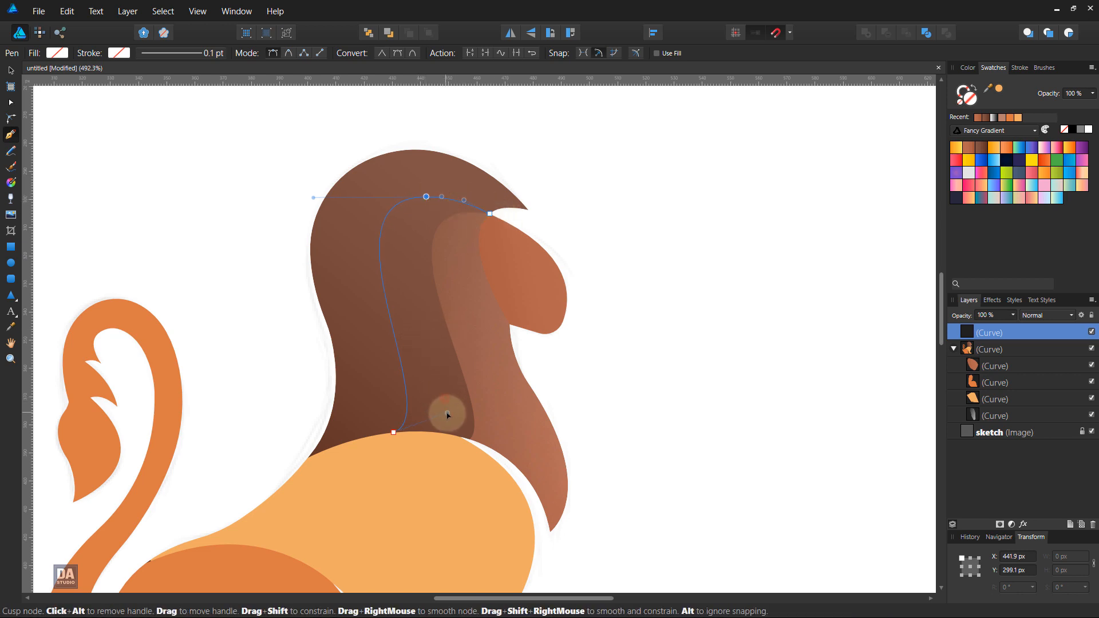
# Step: Refine the curve handles at the line's crown and lower end so it bulges slightly further back and bends smoothly into the body
pyautogui.moveTo(448, 415); pyautogui.dragTo(456, 412)
pyautogui.moveTo(312, 200); pyautogui.dragTo(296, 211)
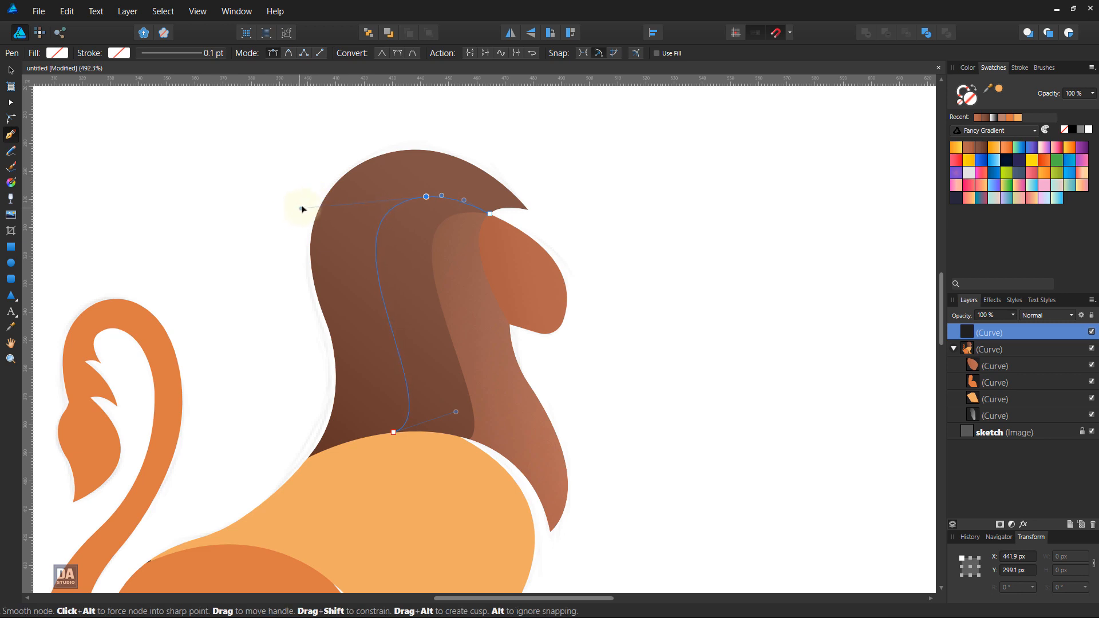
pyautogui.moveTo(313, 214); pyautogui.dragTo(303, 214)
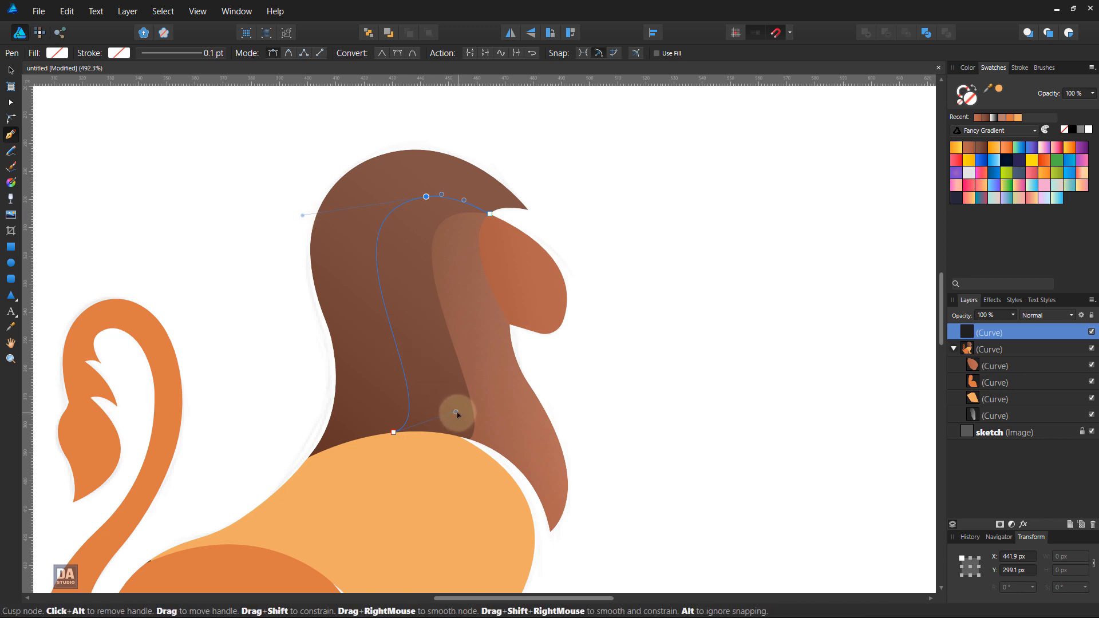
pyautogui.moveTo(456, 410); pyautogui.dragTo(456, 403)
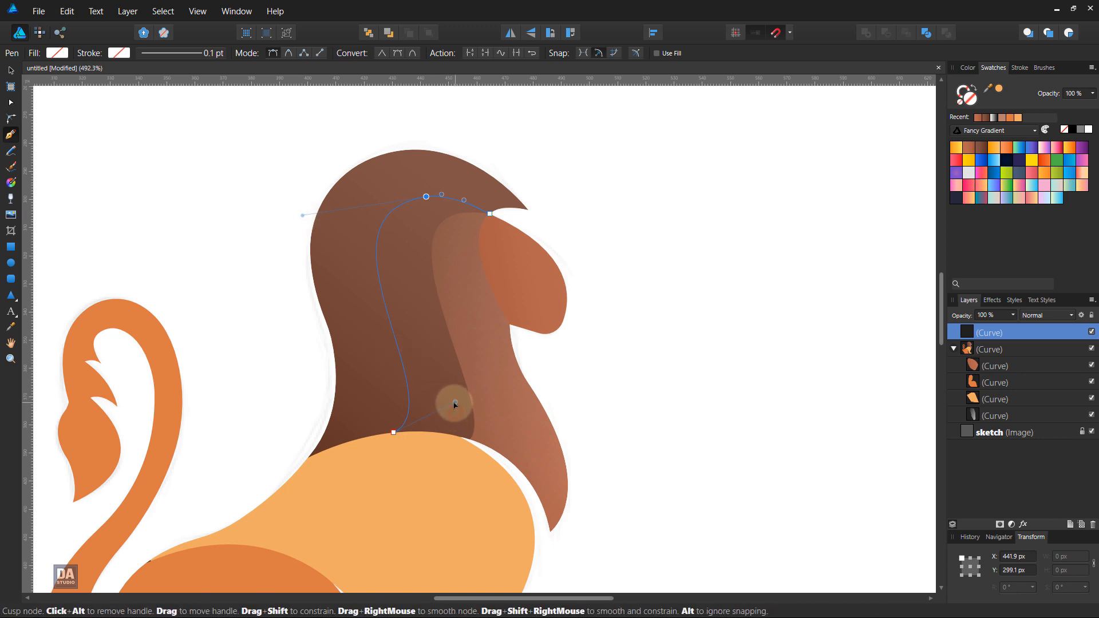
# Step: Close the second mane shape with straight segments running outside the chest and muzzle back to the face's upper corner
pyautogui.click(394, 433)
pyautogui.click(552, 565)
pyautogui.click(660, 549)
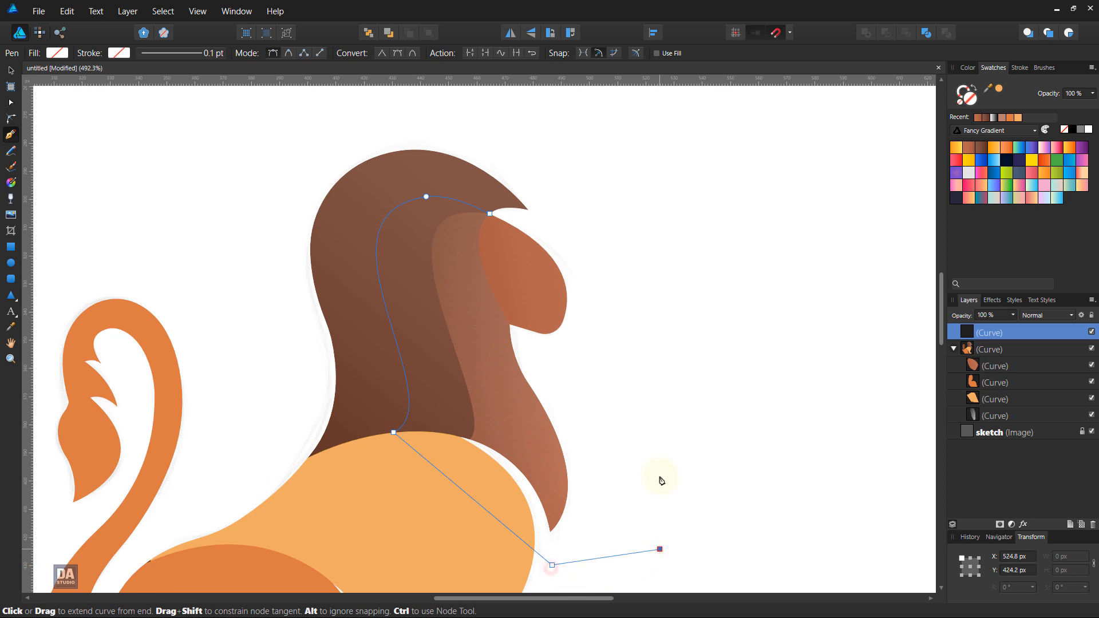
pyautogui.click(635, 313)
pyautogui.click(538, 231)
pyautogui.click(491, 214)
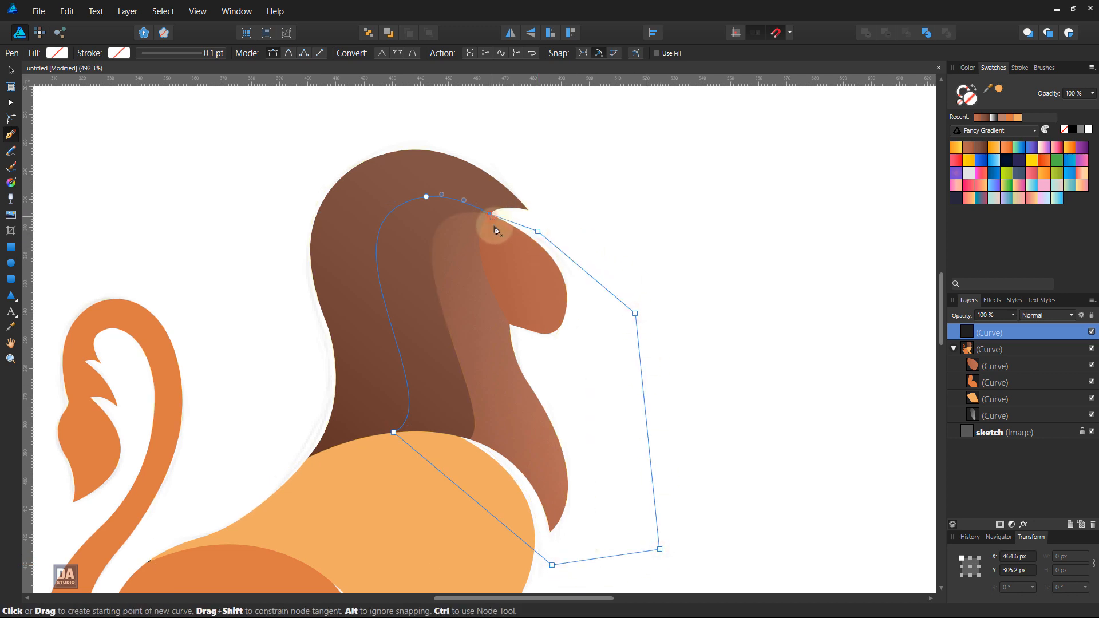
# Step: Fill the second mane shape with the recent white-to-transparent gradient, running diagonally from below the chest to behind the mane
pyautogui.click(994, 118)
pyautogui.press('g')
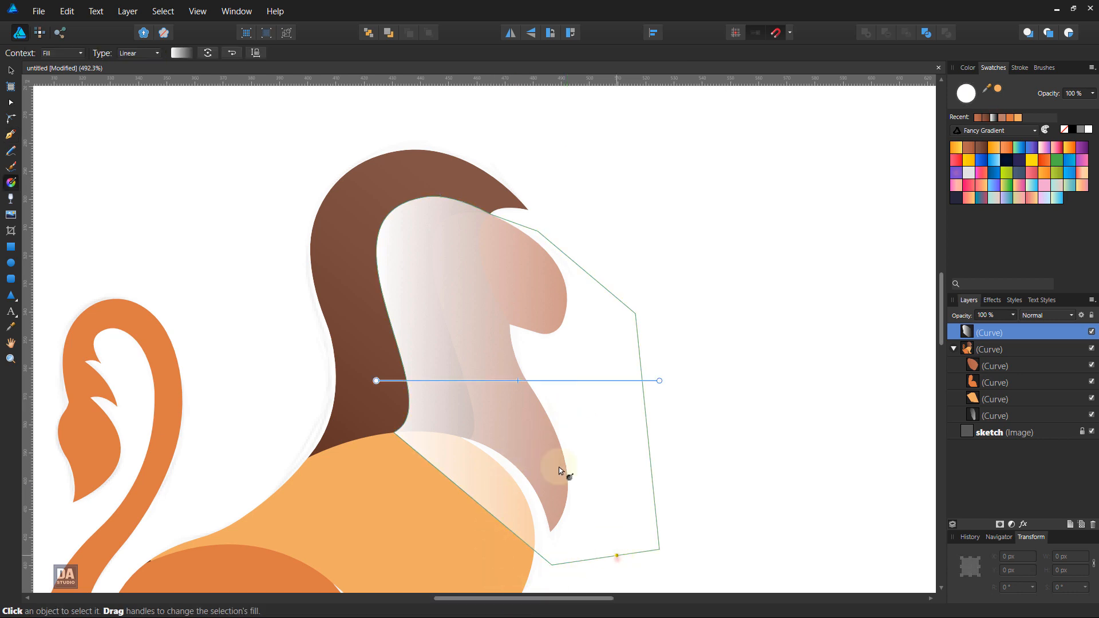
pyautogui.moveTo(616, 555); pyautogui.dragTo(295, 220)
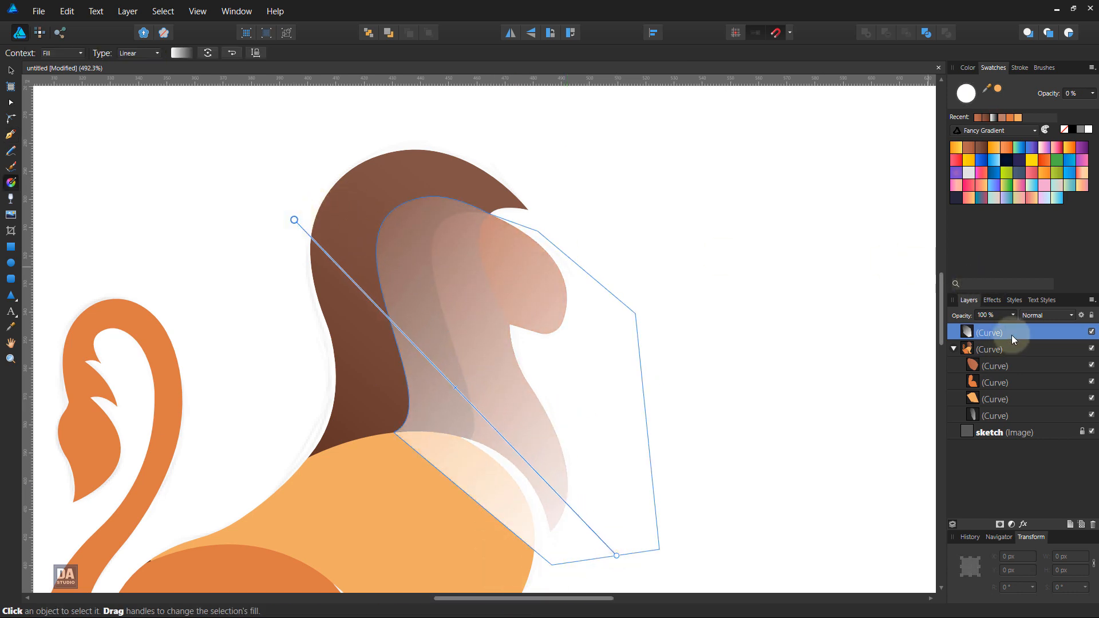
# Step: Clip the second mane shape inside the main lion shape and move it to the back of the clipped shapes
pyautogui.moveTo(1012, 335); pyautogui.dragTo(1011, 364)
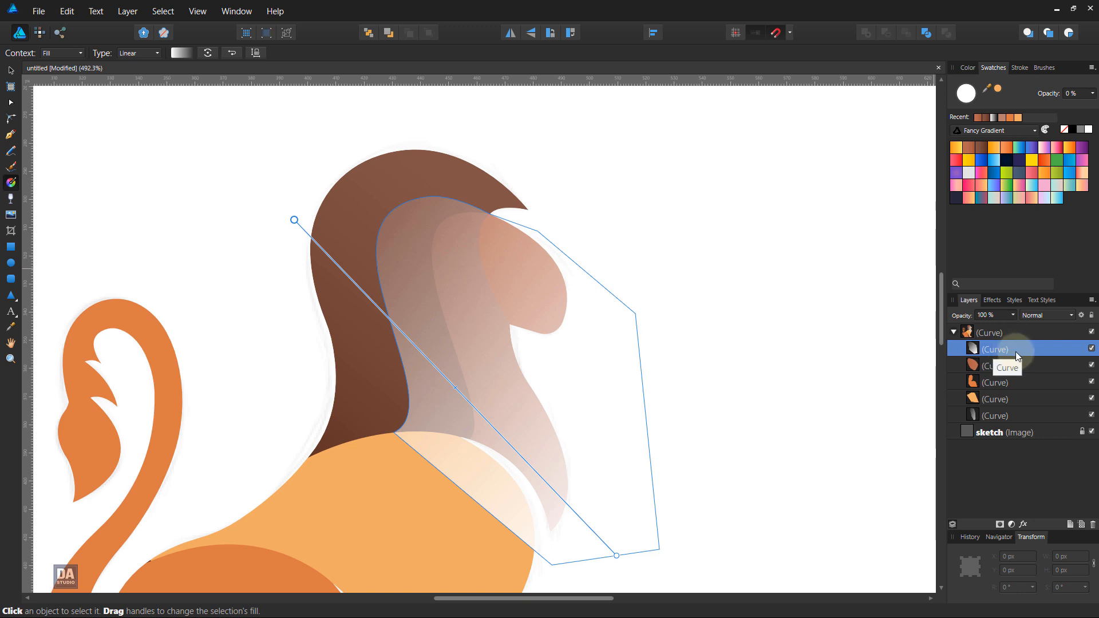
pyautogui.rightClick(469, 372)
pyautogui.moveTo(436, 229)
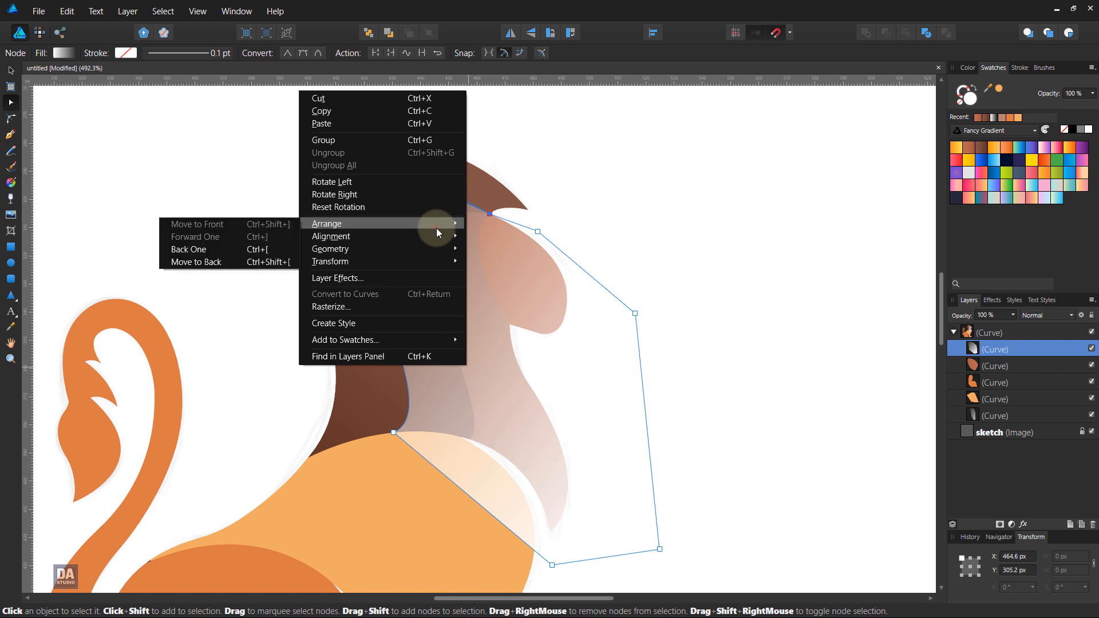
pyautogui.click(281, 262)
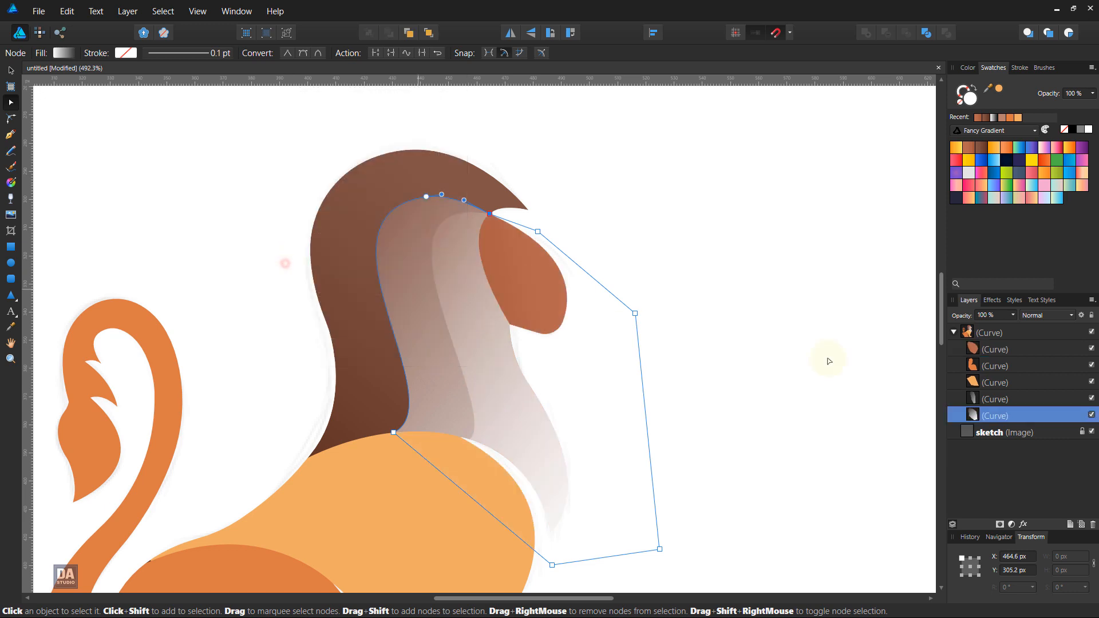
# Step: Set the second mane shape's opacity to 50% and its blend mode to Overlay
pyautogui.click(1013, 316)
pyautogui.moveTo(994, 327); pyautogui.dragTo(977, 331)
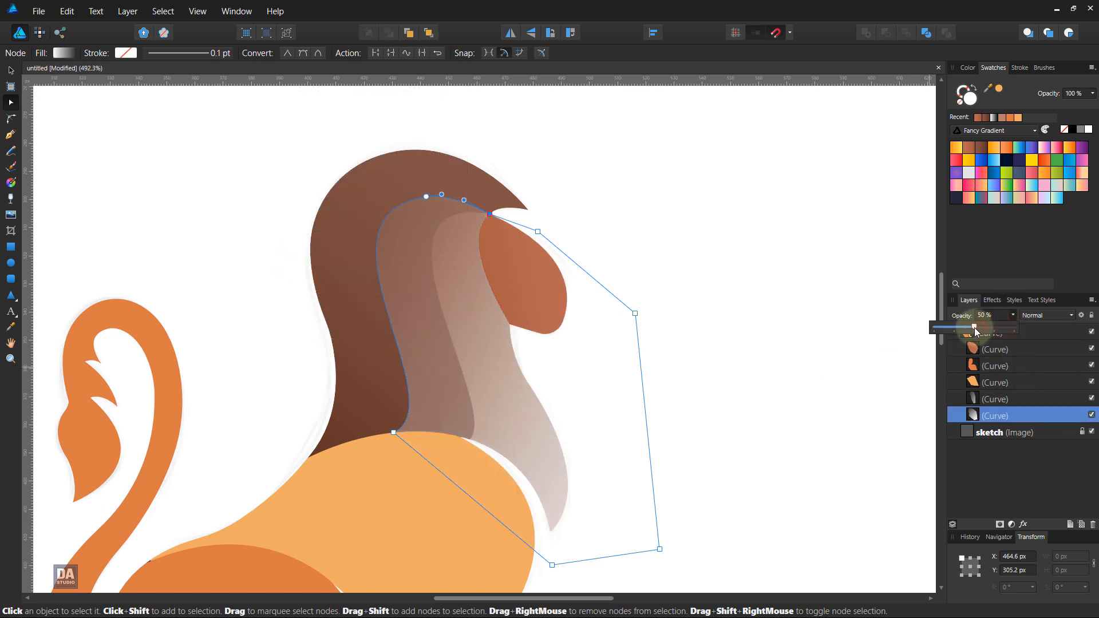
pyautogui.click(1043, 316)
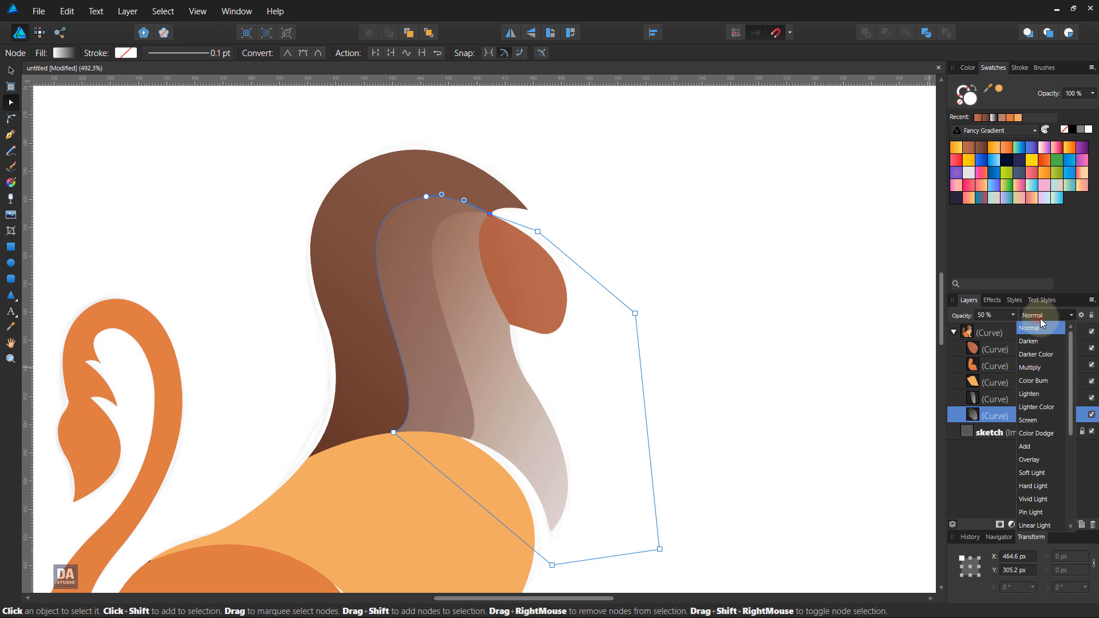
pyautogui.click(1045, 461)
pyautogui.click(760, 392)
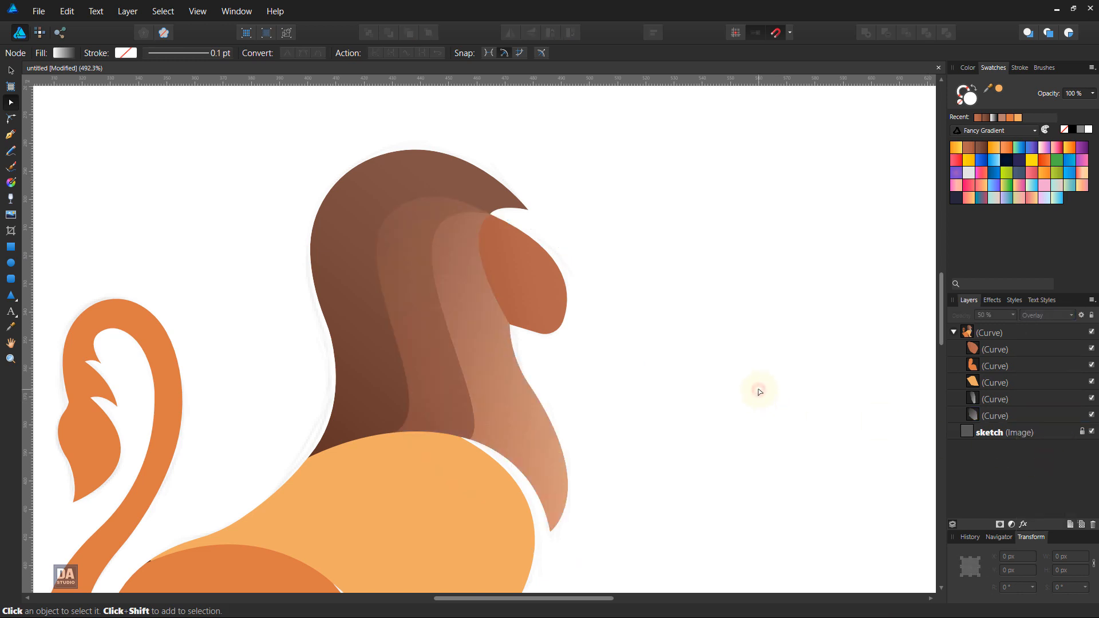
# Step: Draw the third mane shape's outer curve with the Pen tool, from the face's upper corner over the head to the back of the neck
pyautogui.click(11, 135)
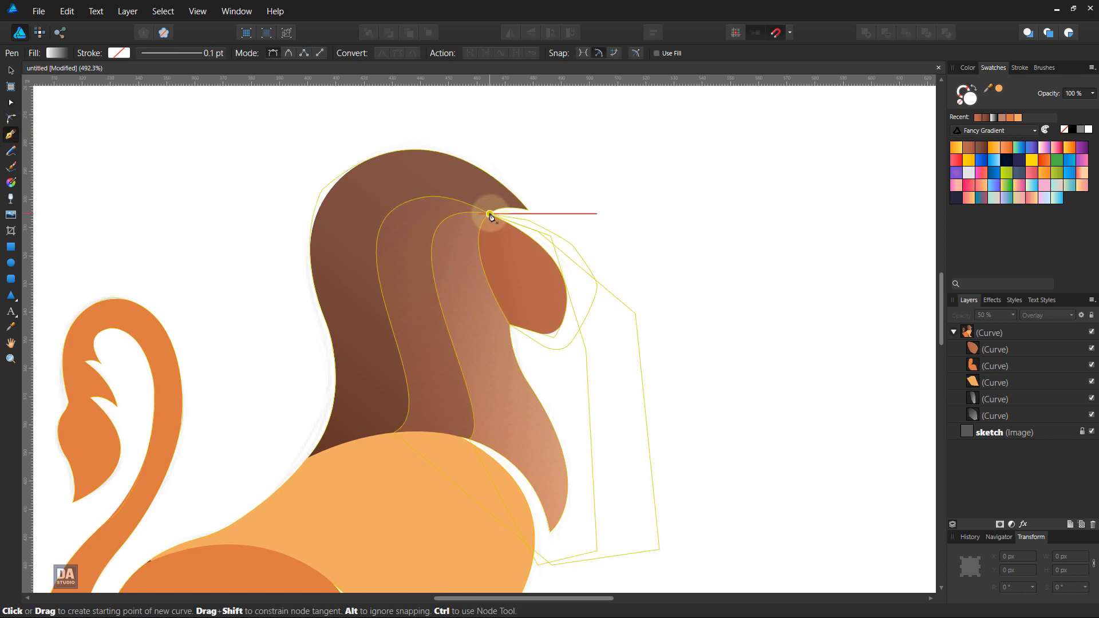
pyautogui.click(490, 214)
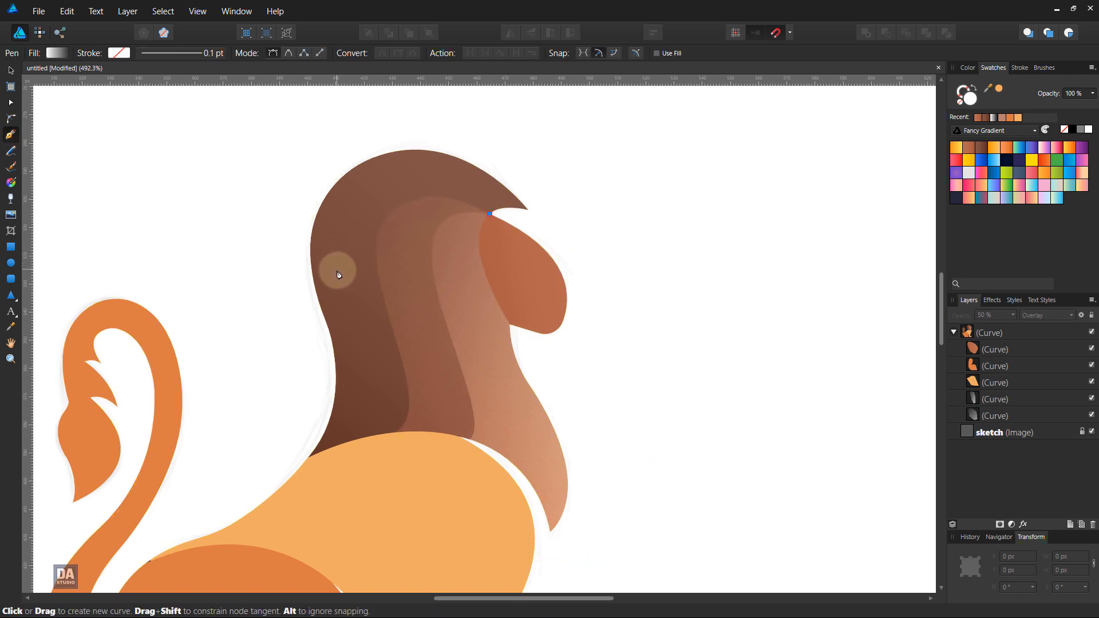
pyautogui.moveTo(337, 269); pyautogui.dragTo(334, 323)
pyautogui.moveTo(474, 214); pyautogui.dragTo(444, 180)
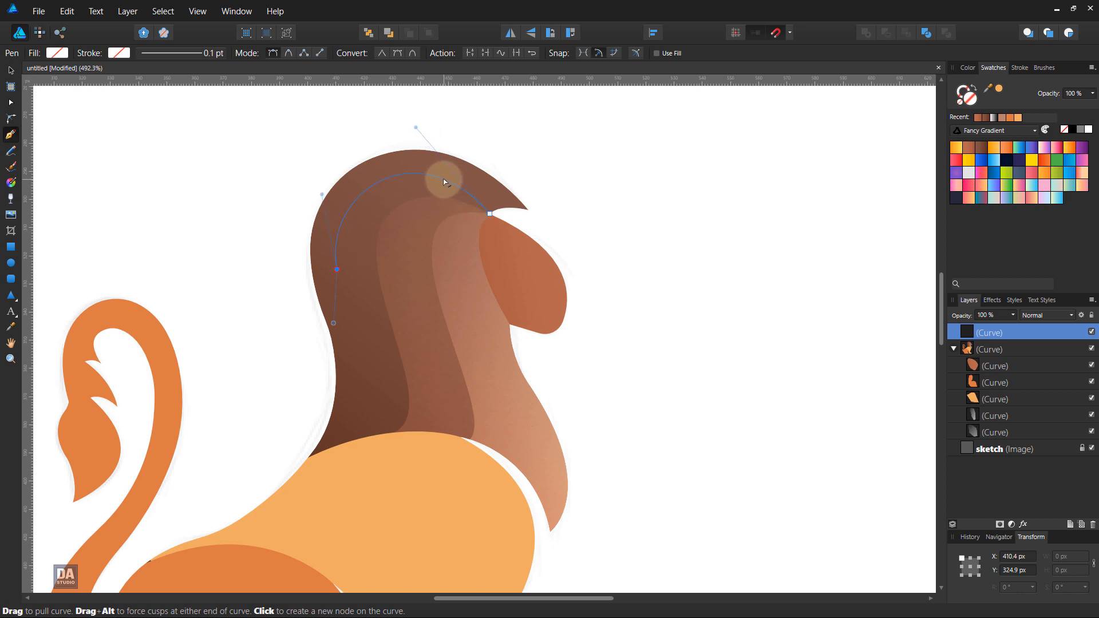
pyautogui.click(337, 269)
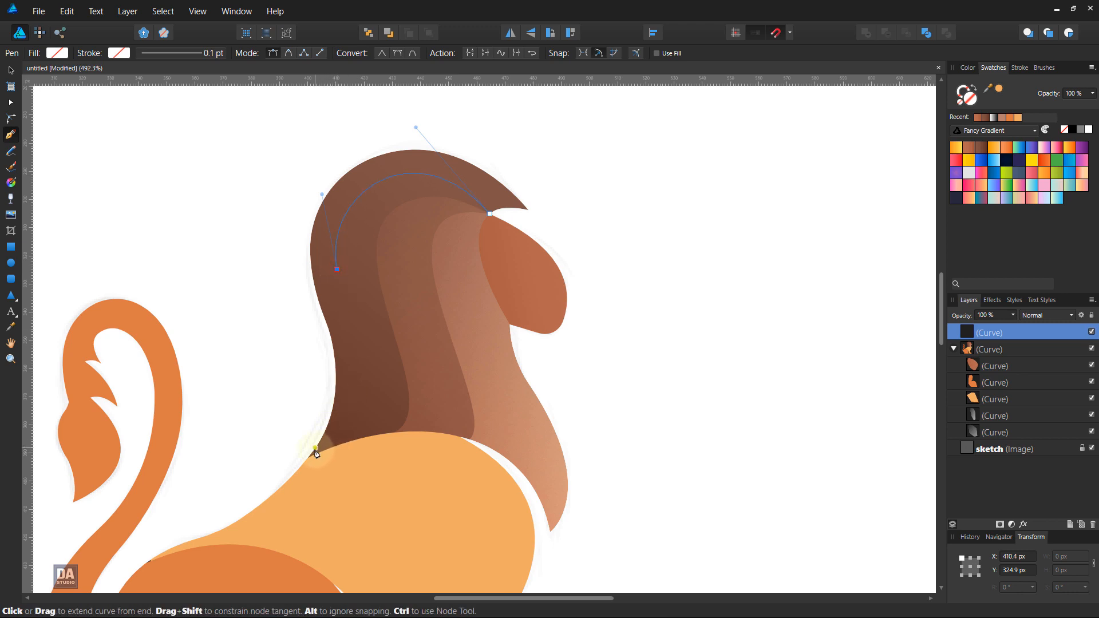
pyautogui.moveTo(308, 458); pyautogui.dragTo(250, 492)
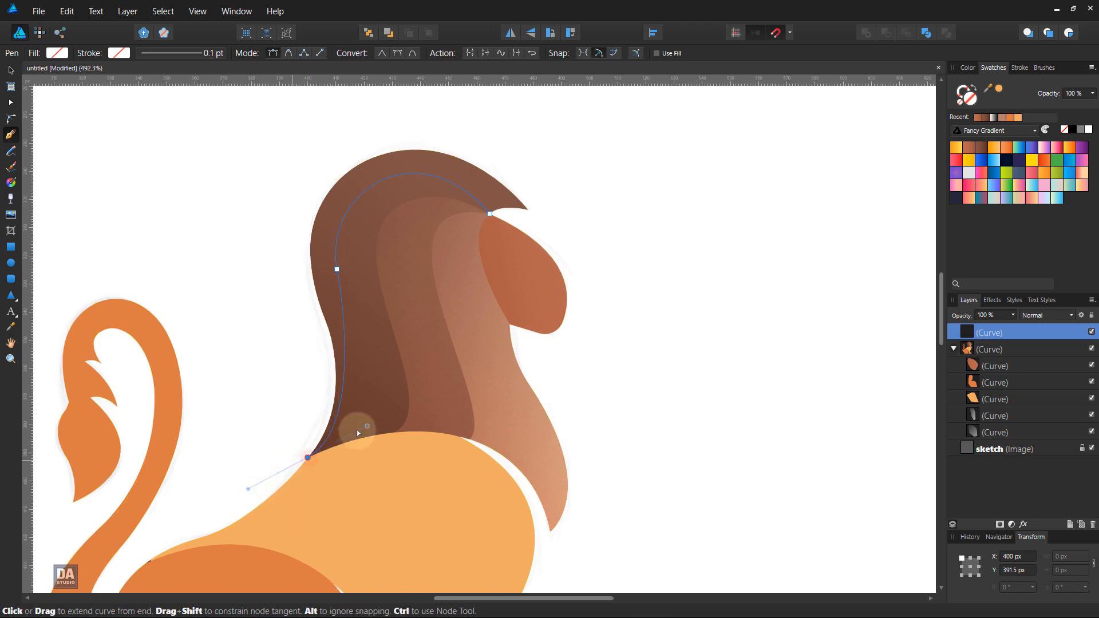
pyautogui.moveTo(364, 424); pyautogui.dragTo(416, 415)
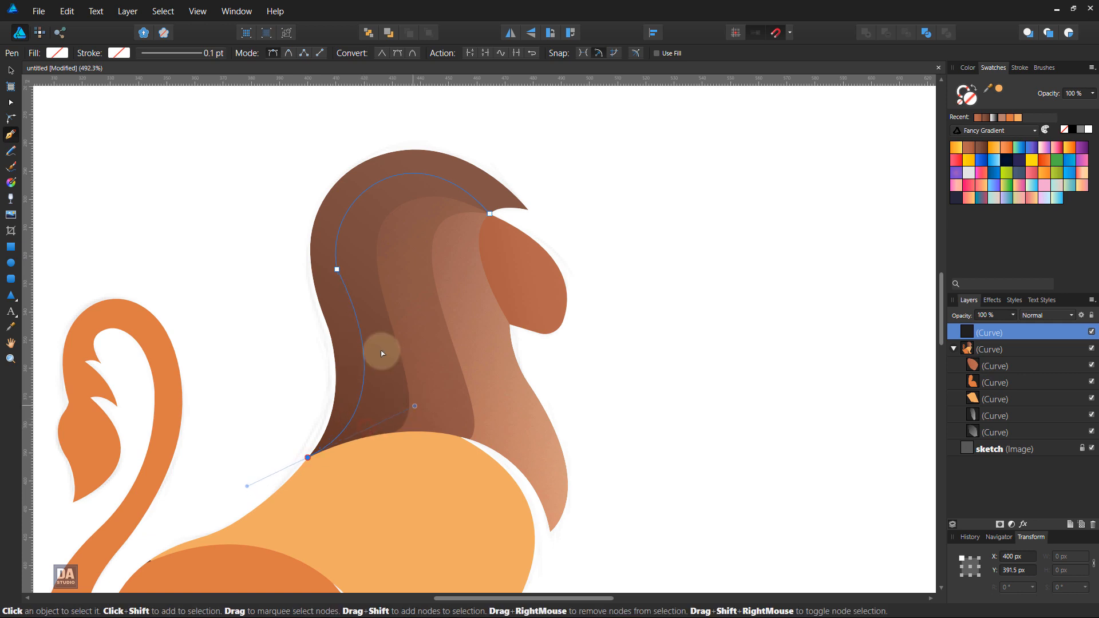
pyautogui.moveTo(347, 297); pyautogui.dragTo(345, 298)
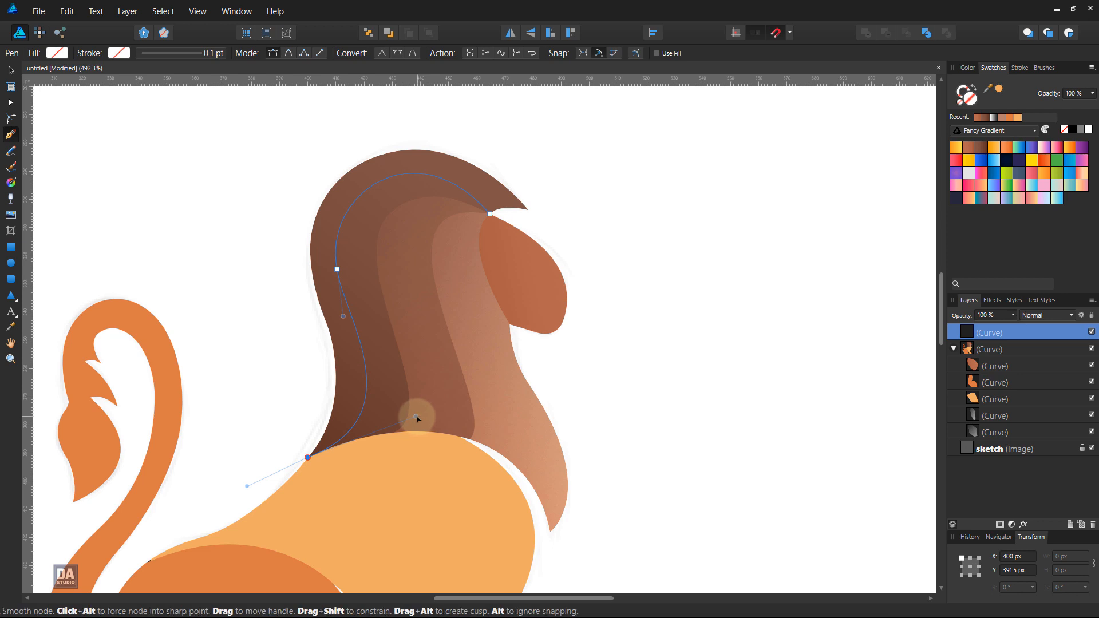
pyautogui.moveTo(415, 417); pyautogui.dragTo(398, 404)
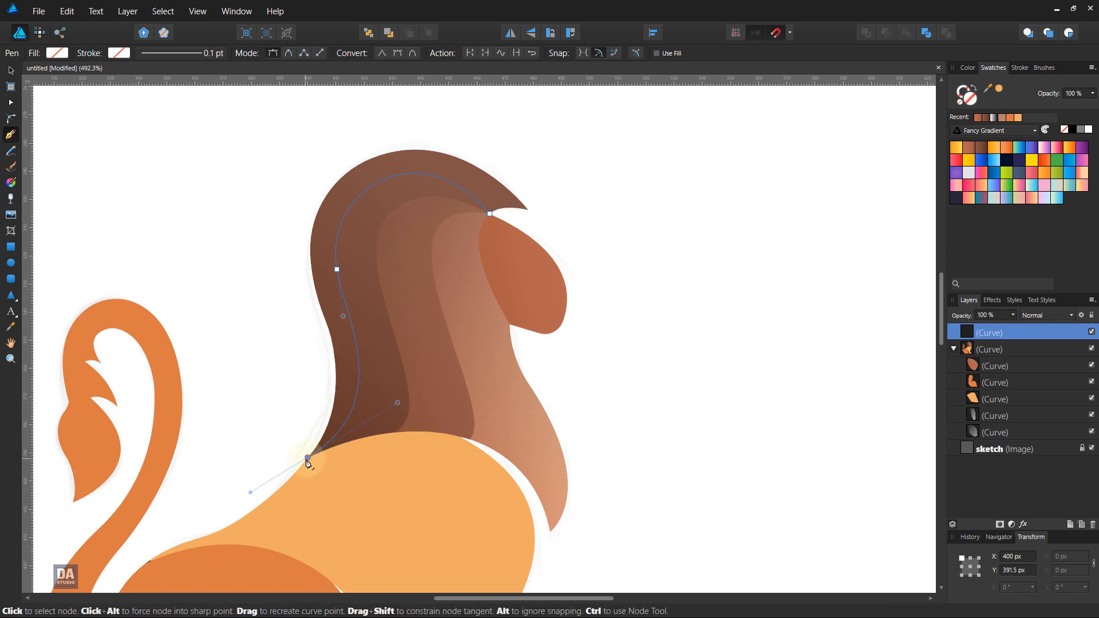
# Step: Close the third mane shape with straight segments across the body and outside the chest and muzzle, back to the face's upper corner
pyautogui.click(308, 458)
pyautogui.click(431, 535)
pyautogui.click(537, 570)
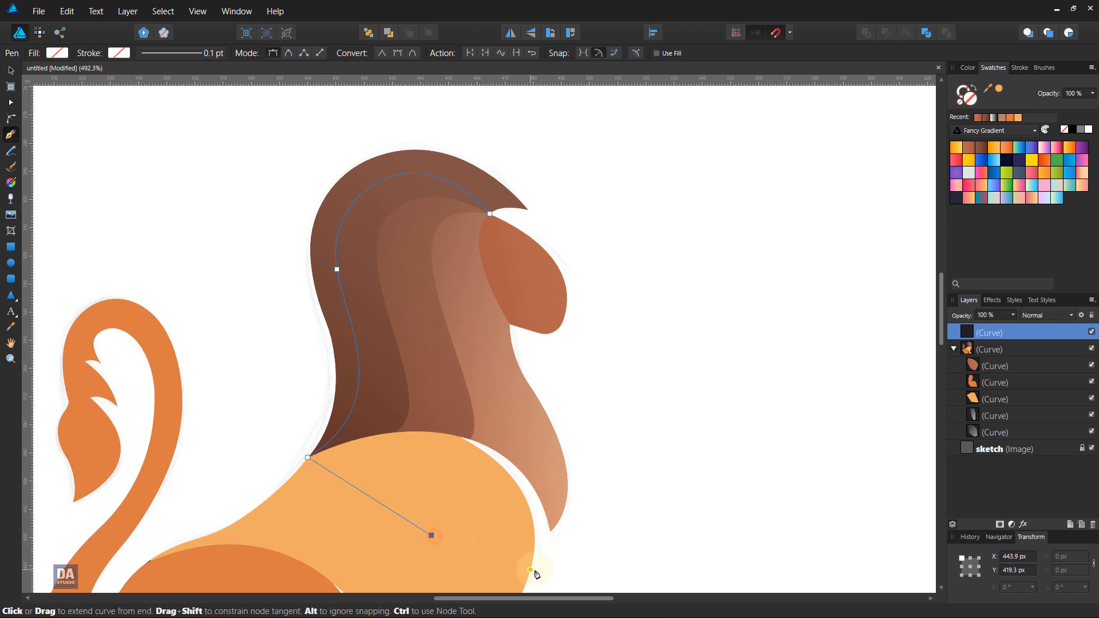
pyautogui.click(616, 556)
pyautogui.click(640, 364)
pyautogui.click(614, 247)
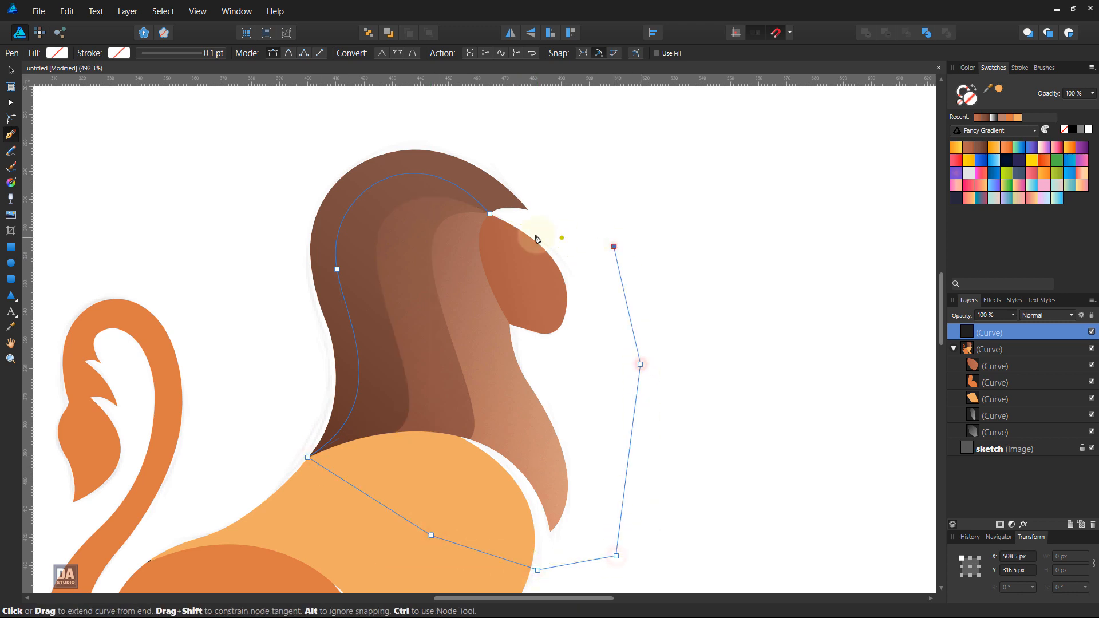
pyautogui.click(491, 214)
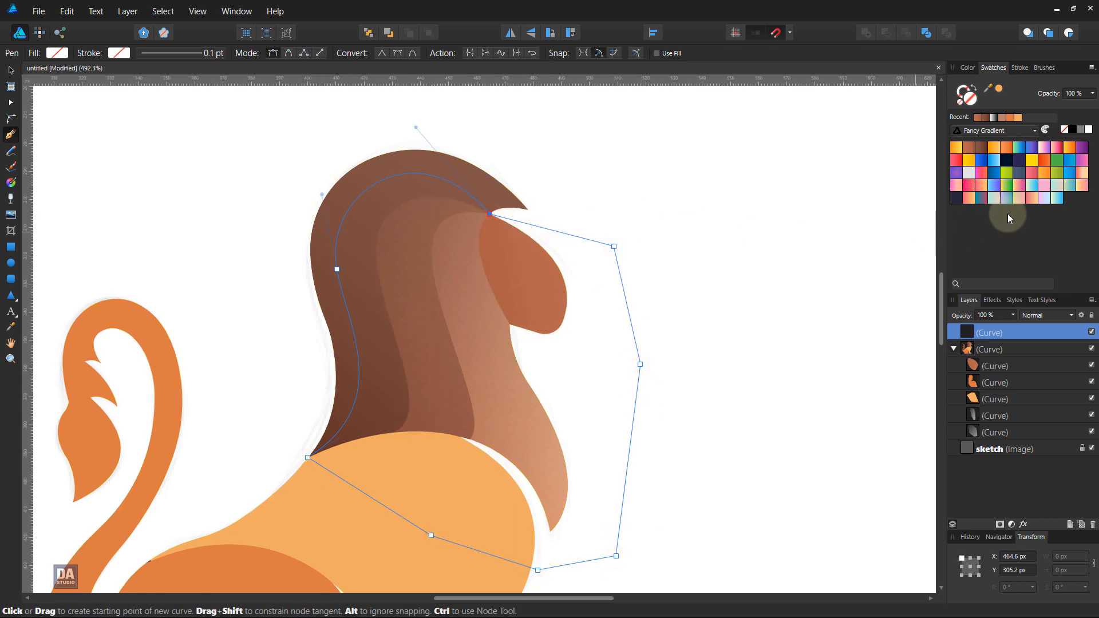
# Step: Fill the third mane shape with the recent white-to-transparent gradient, running diagonally from beyond the chest to behind the mane
pyautogui.click(994, 117)
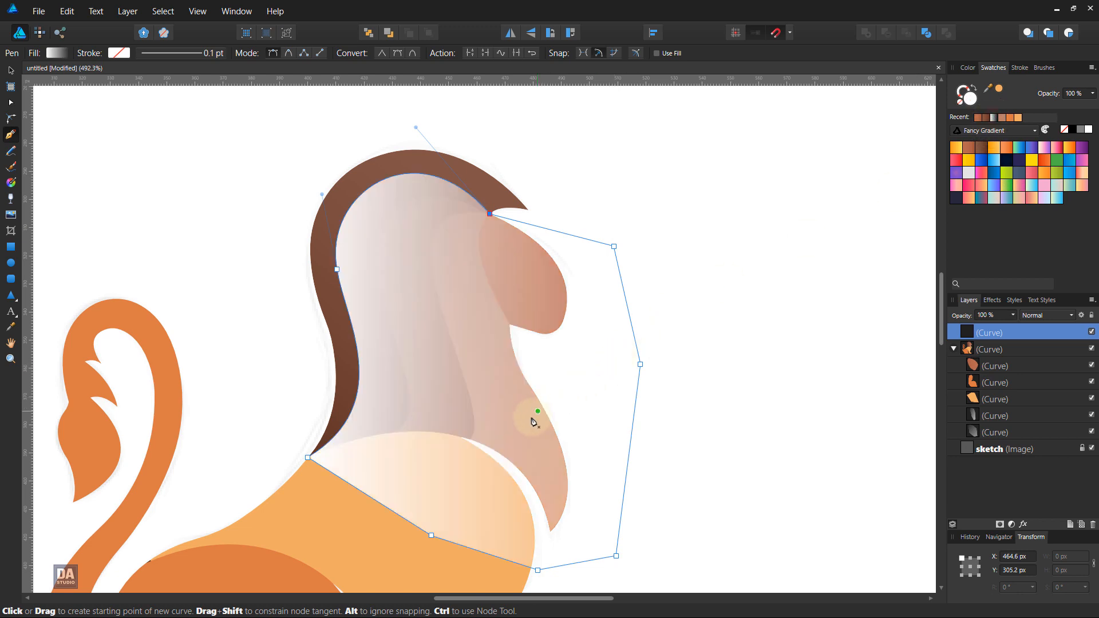
pyautogui.press('g')
pyautogui.moveTo(648, 565); pyautogui.dragTo(263, 267)
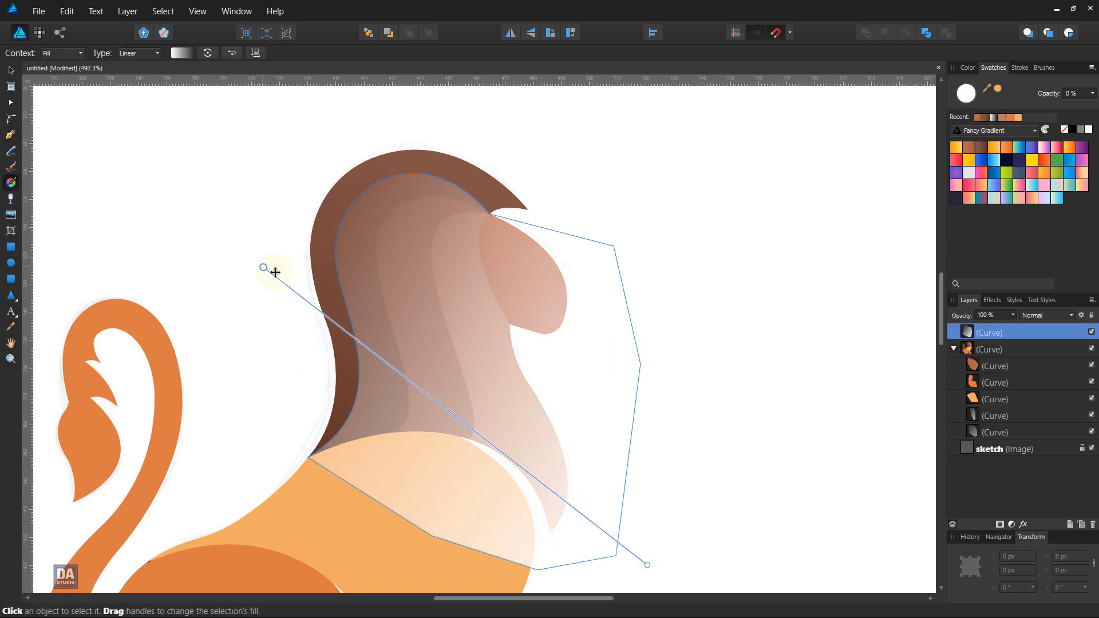
# Step: Set the third mane shape's blend mode to Overlay and its opacity to 50%
pyautogui.click(1029, 315)
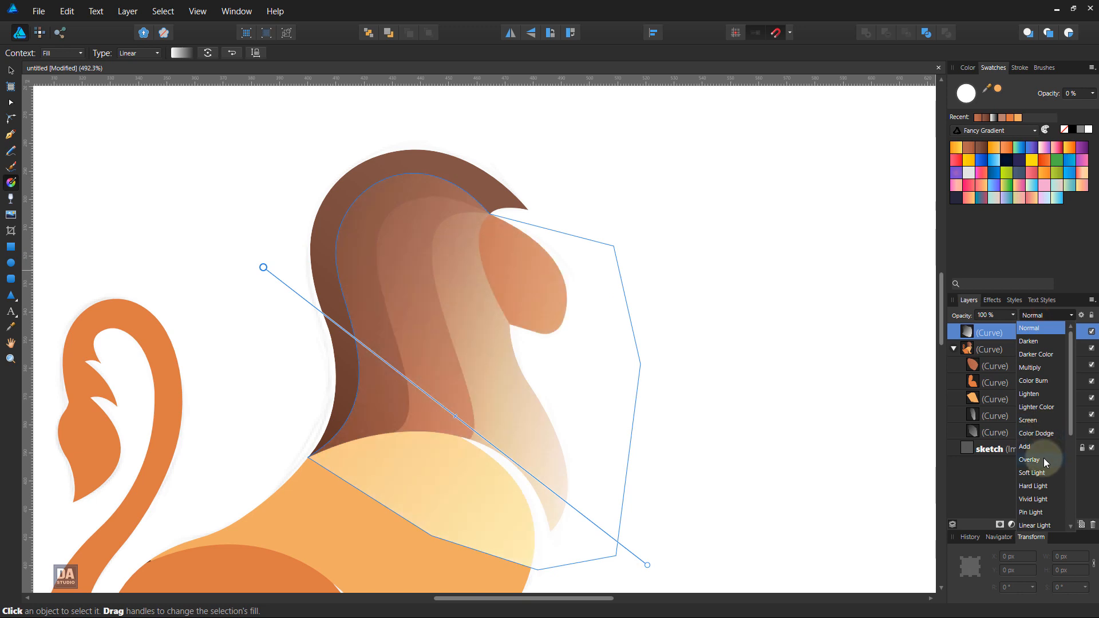
pyautogui.click(1030, 460)
pyautogui.click(1014, 315)
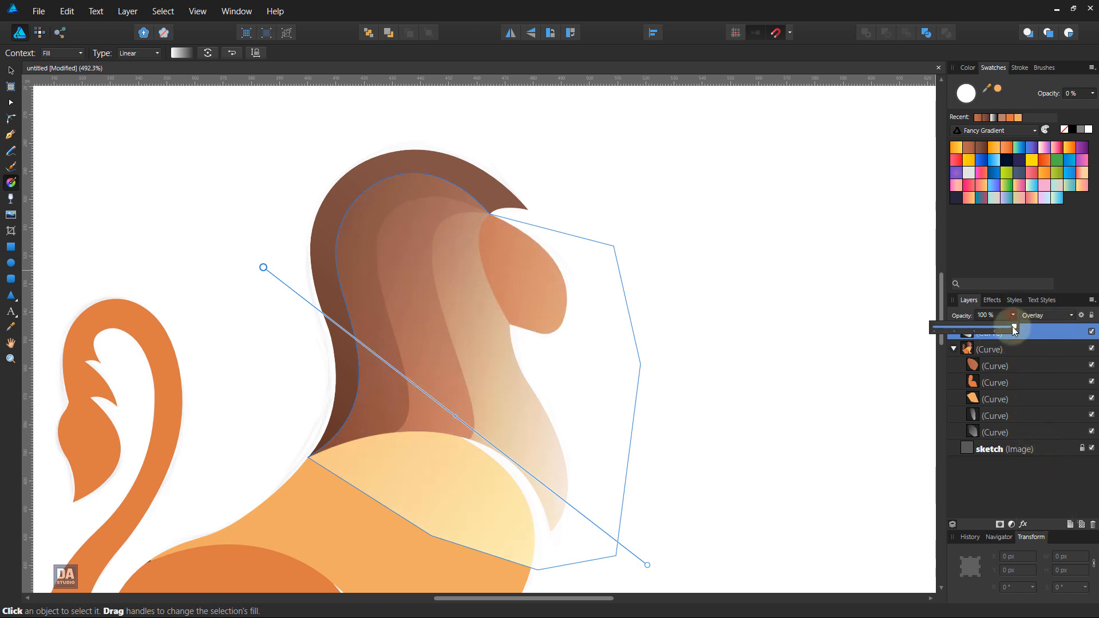
pyautogui.moveTo(1017, 327); pyautogui.dragTo(977, 327)
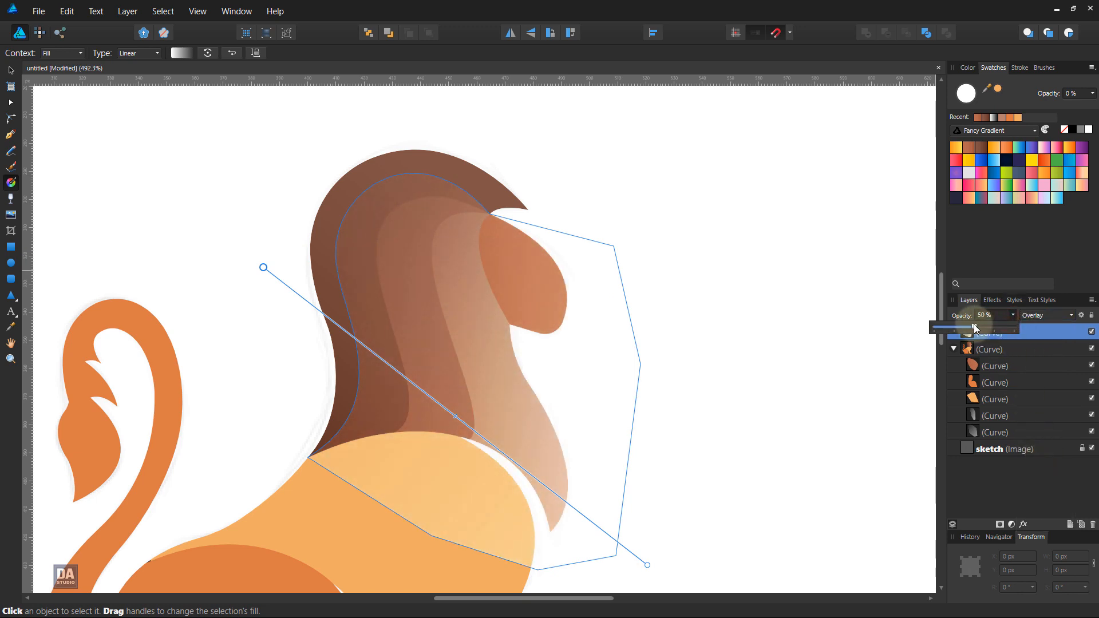
# Step: Clip the third mane shape inside the main lion shape, move it to the back of the clipped shapes and deselect it
pyautogui.click(1036, 334)
pyautogui.moveTo(1039, 335); pyautogui.dragTo(1036, 354)
pyautogui.rightClick(379, 324)
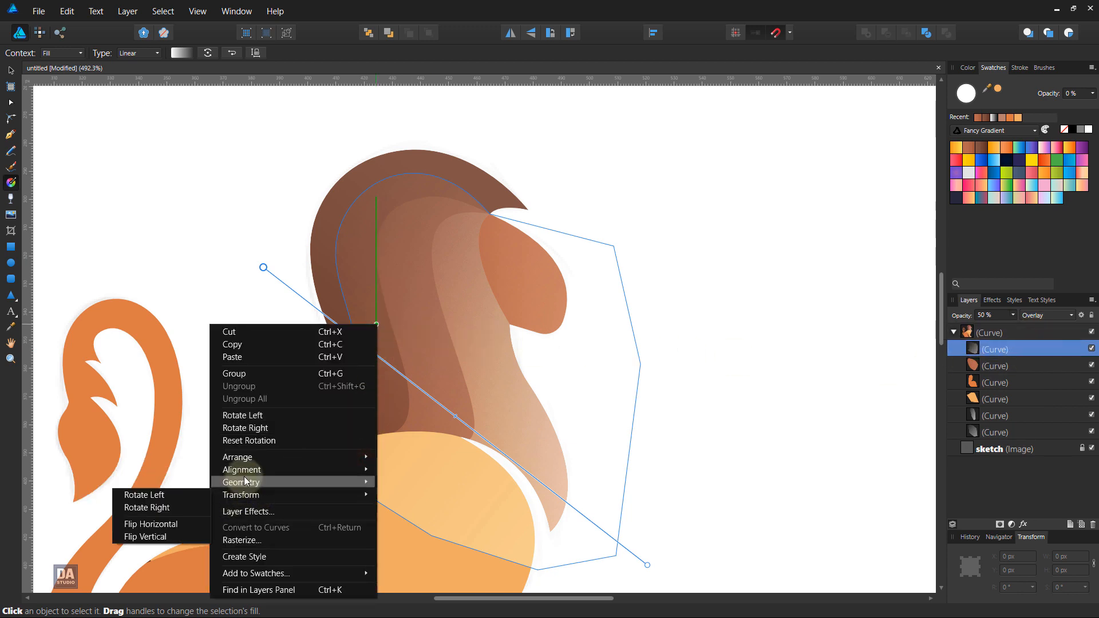
pyautogui.moveTo(246, 458)
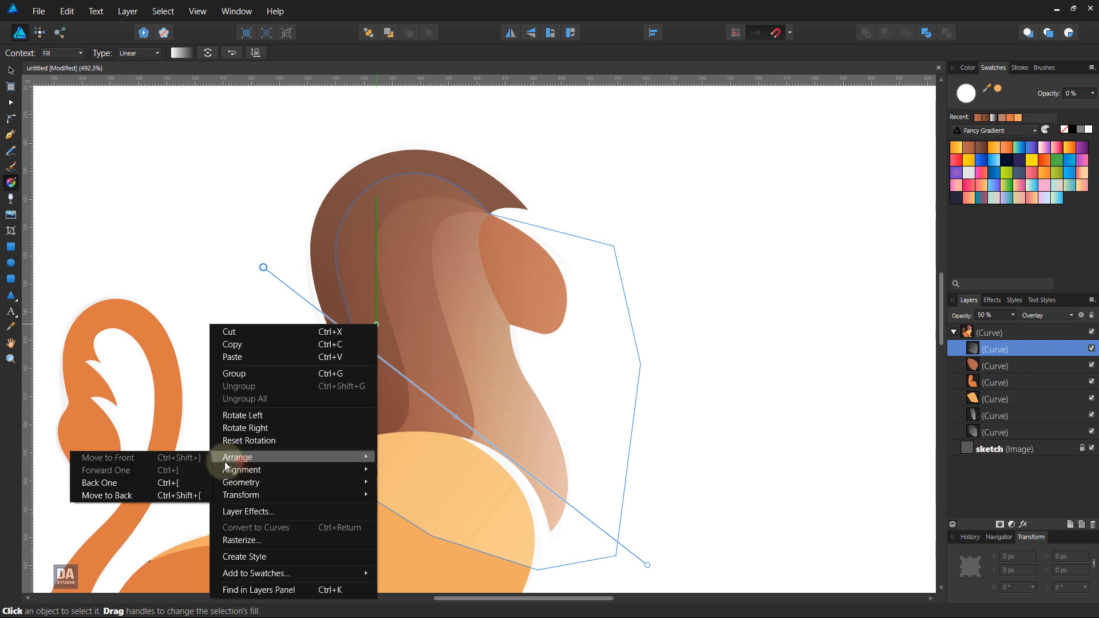
pyautogui.click(201, 496)
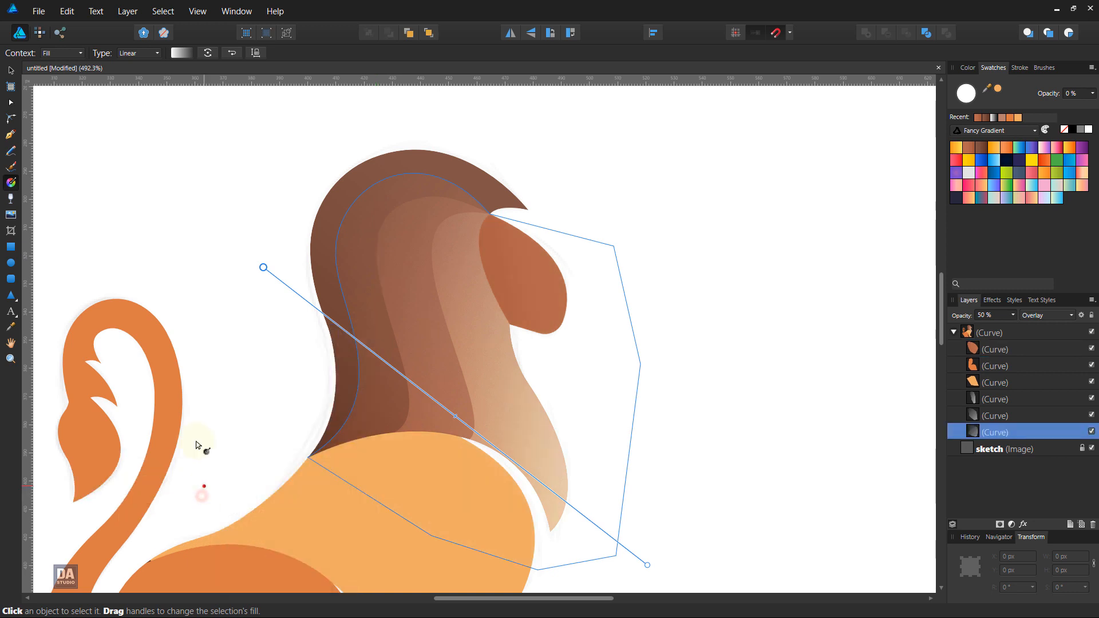
pyautogui.click(10, 70)
pyautogui.click(221, 197)
# Step: Draw a closed narrow shadow shape along the face's rear edge, curving from its upper corner to the jaw and returning with straight segments
pyautogui.scroll(-6, 226, 212)
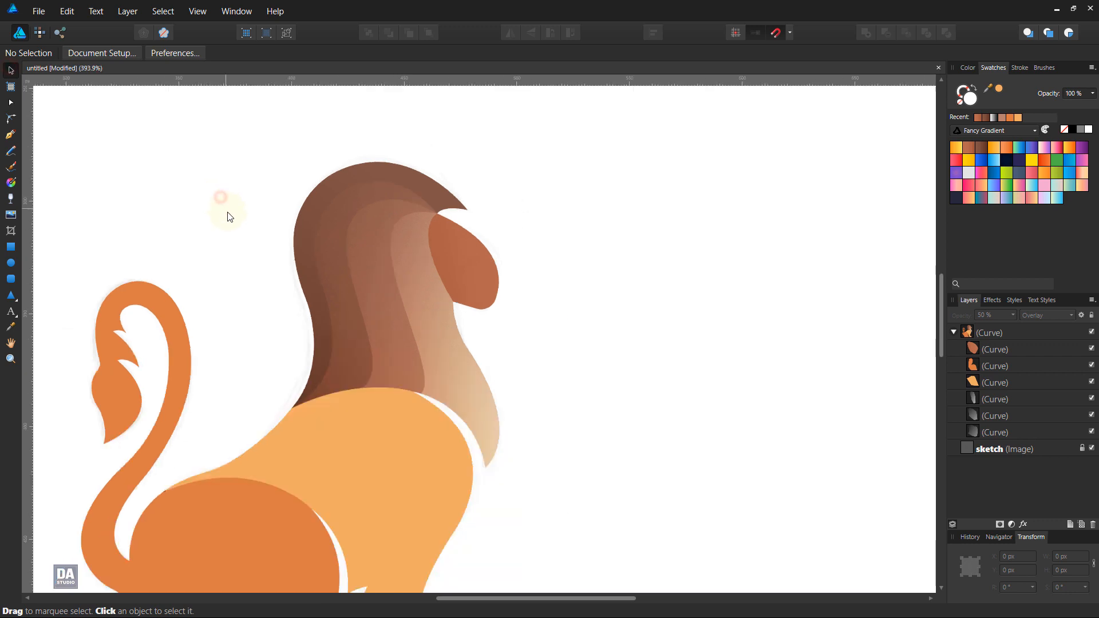
pyautogui.scroll(6, 230, 231)
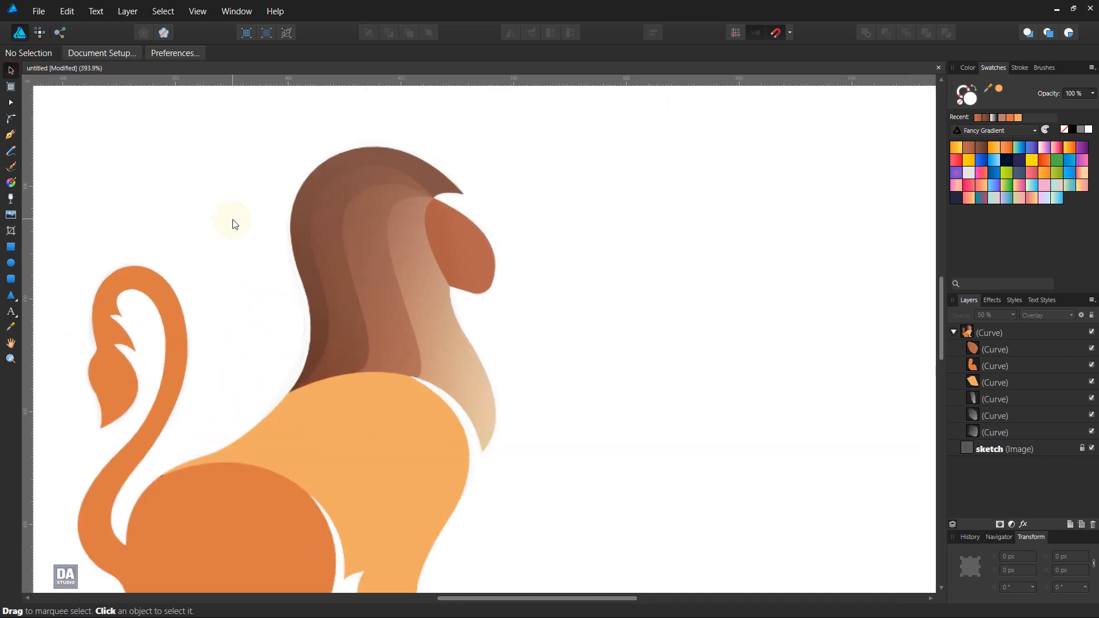
pyautogui.scroll(1, 338, 209)
pyautogui.scroll(1, 528, 219)
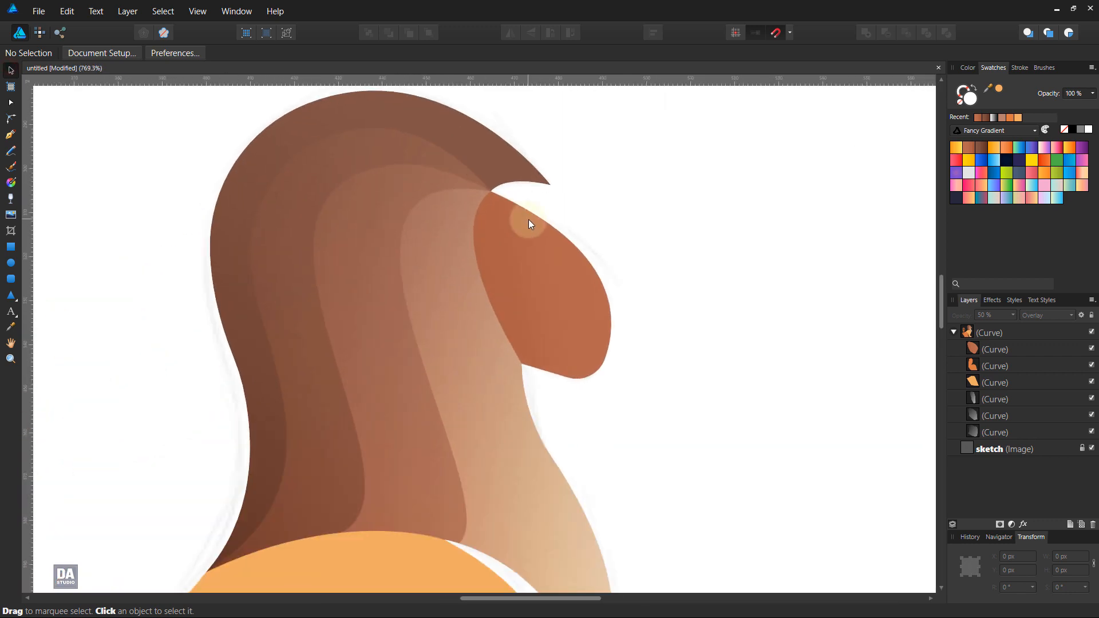
pyautogui.moveTo(615, 289); pyautogui.dragTo(633, 283)
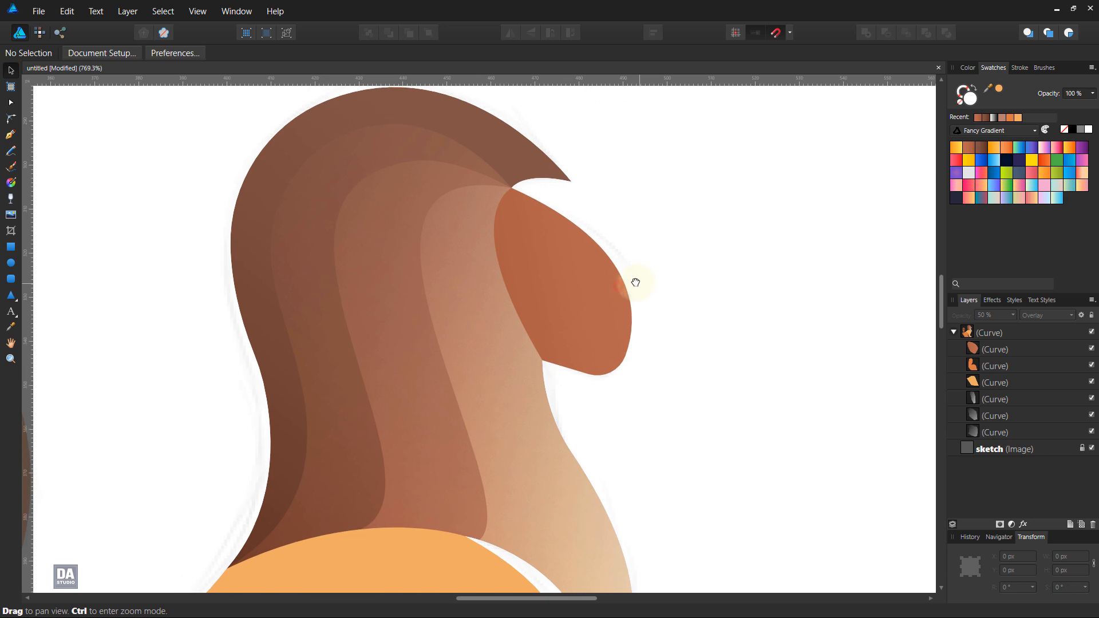
pyautogui.click(10, 135)
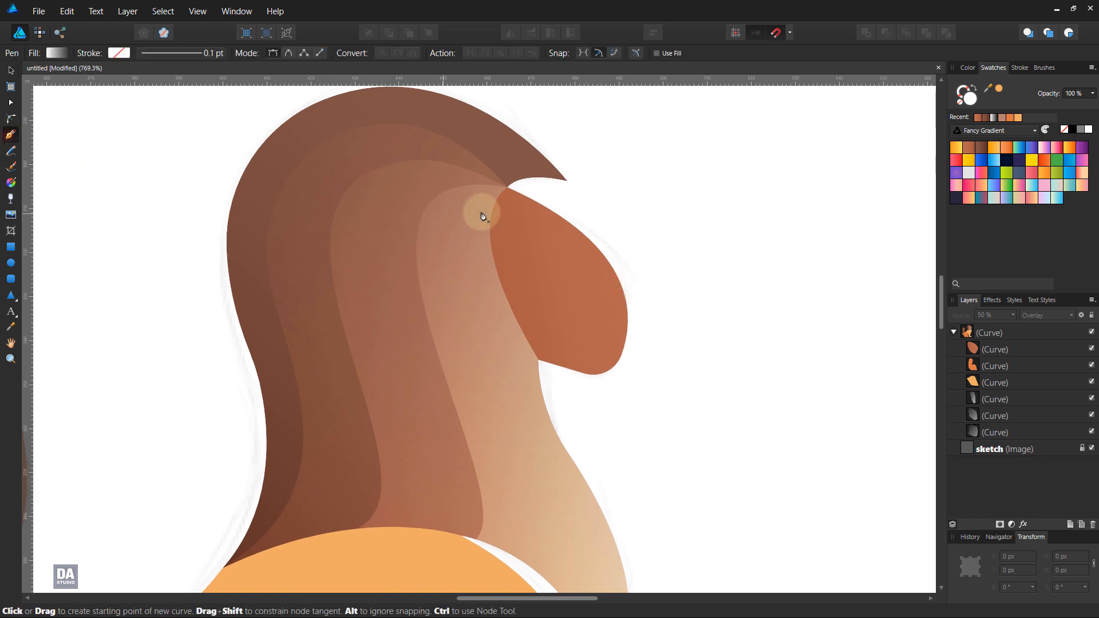
pyautogui.click(508, 188)
pyautogui.moveTo(560, 367); pyautogui.dragTo(648, 439)
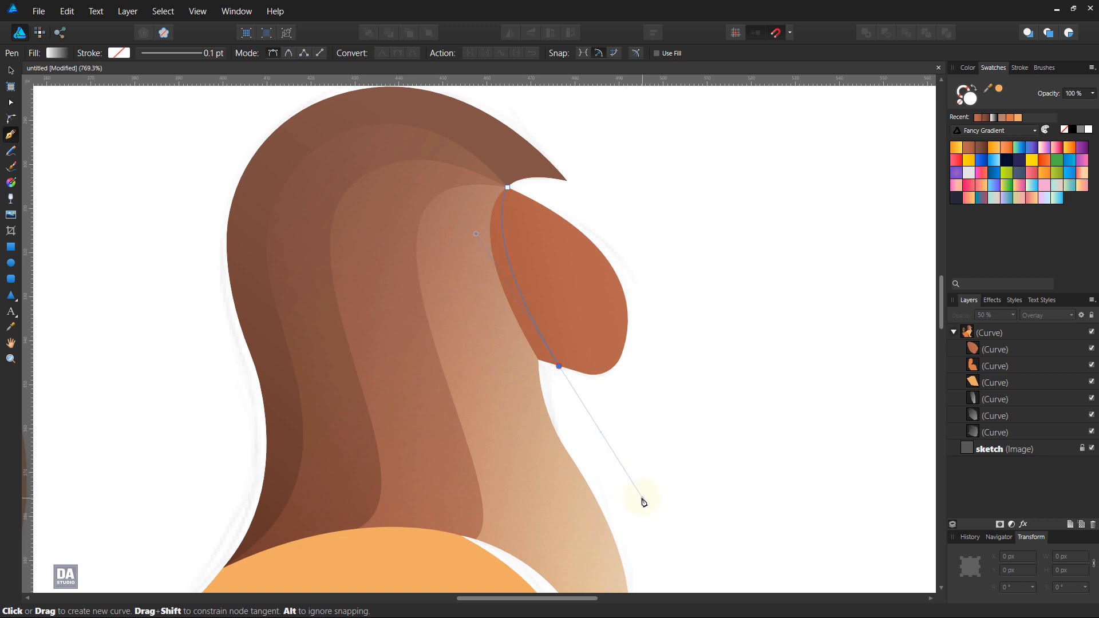
pyautogui.moveTo(644, 503); pyautogui.dragTo(642, 498)
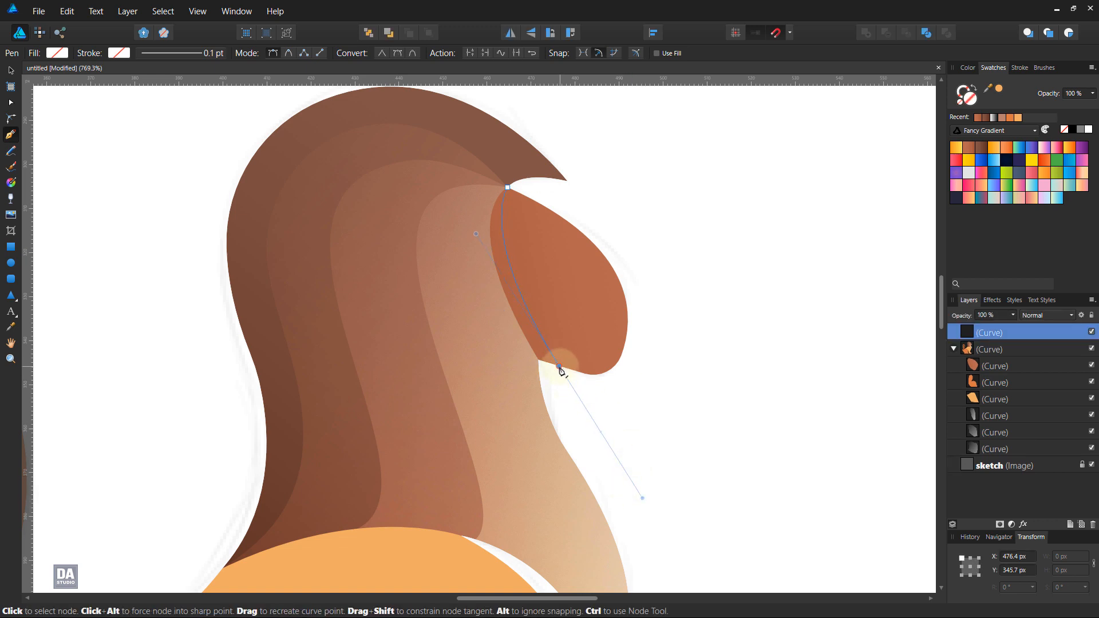
pyautogui.click(525, 361)
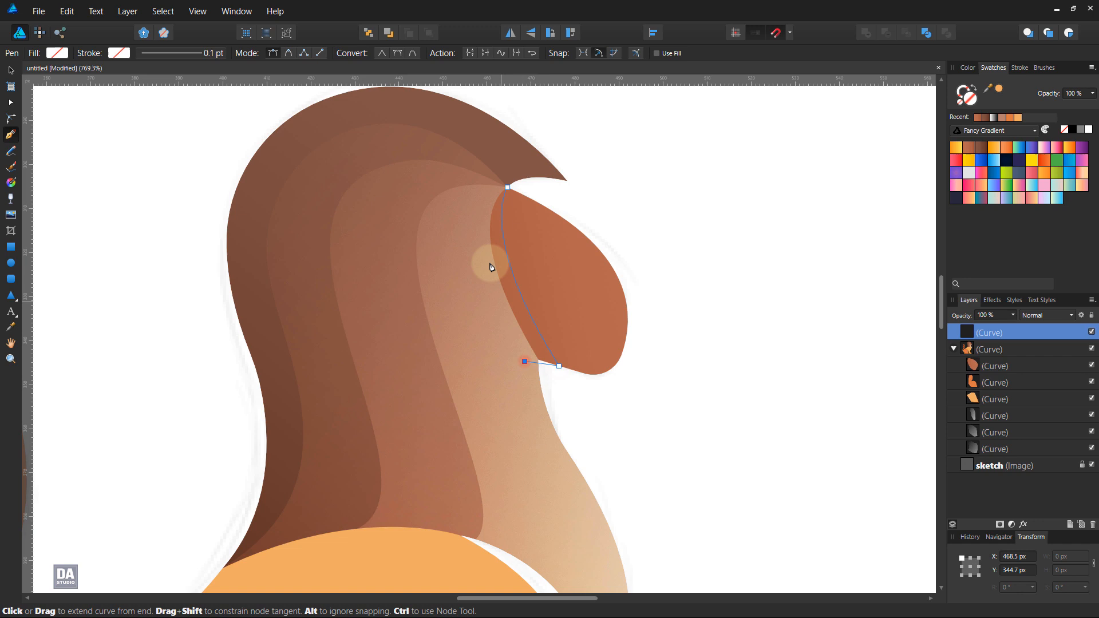
pyautogui.click(471, 204)
pyautogui.click(508, 187)
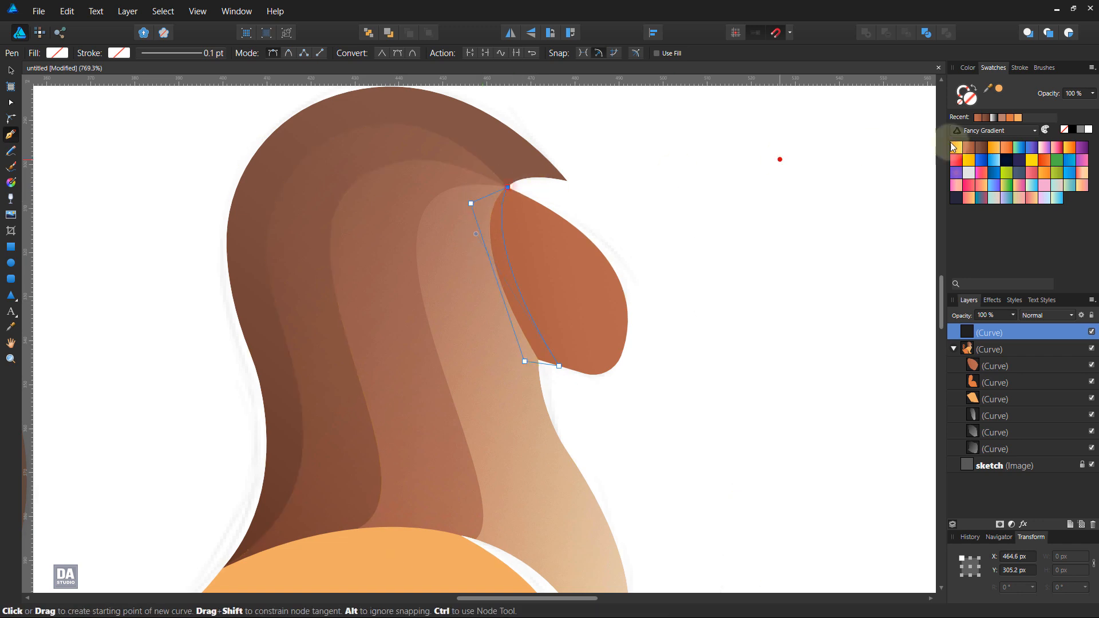
# Step: Fill the shadow shape with the black-to-transparent gradient from the Custom Gradients palette, running from the mane across into the face
pyautogui.click(1003, 131)
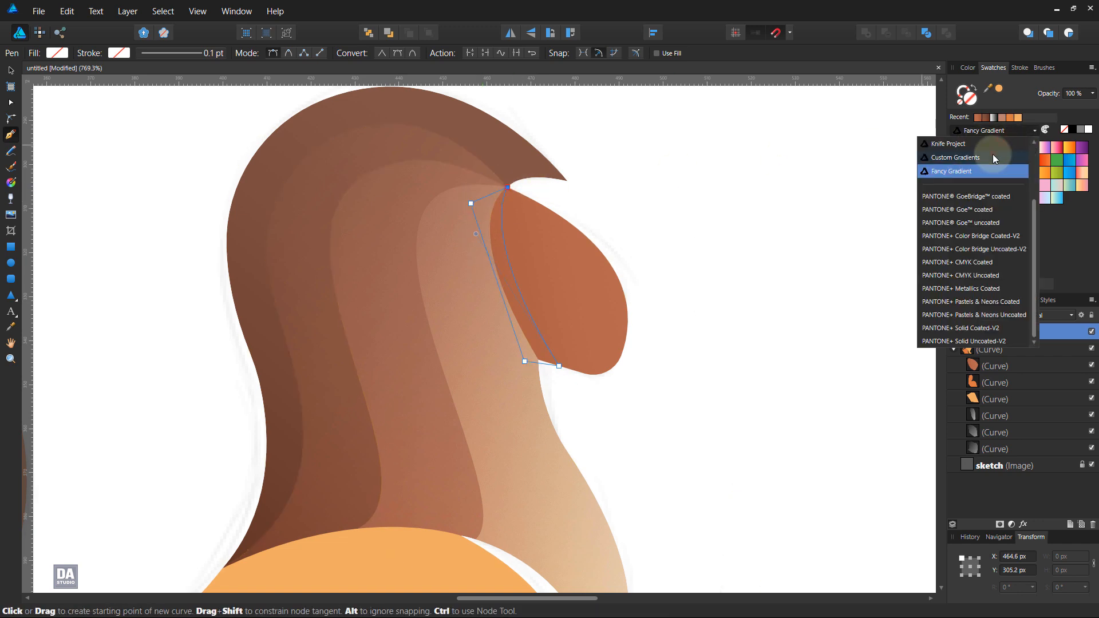
pyautogui.click(993, 155)
pyautogui.click(1004, 271)
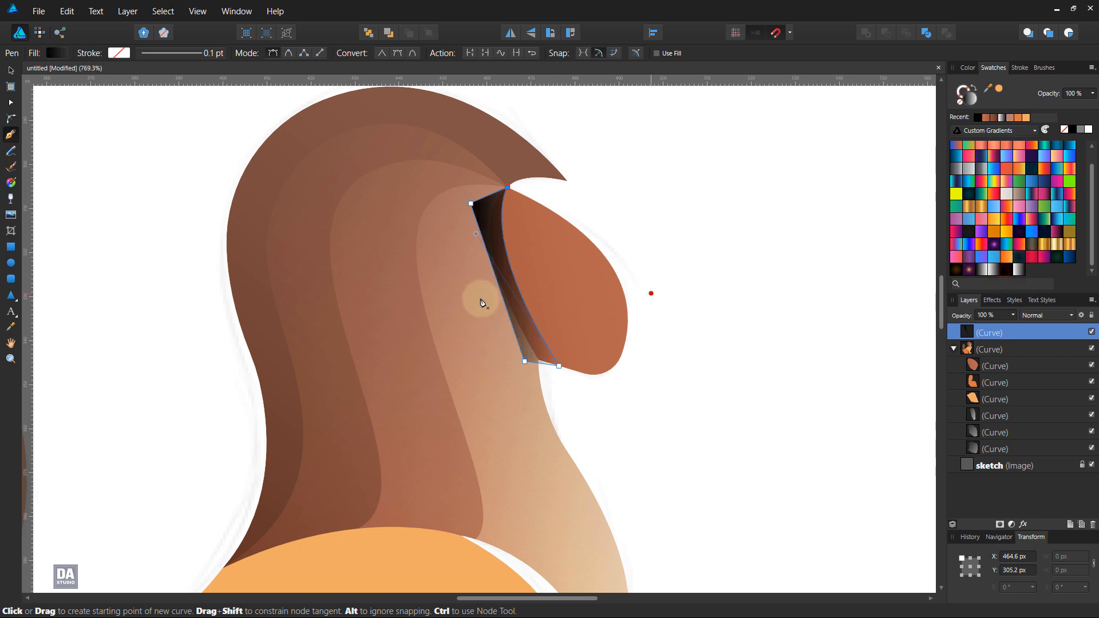
pyautogui.press('g')
pyautogui.moveTo(456, 311); pyautogui.dragTo(594, 280)
# Step: Set the shadow shape to Color Burn at 72% opacity and clip it inside the face shape
pyautogui.click(1032, 315)
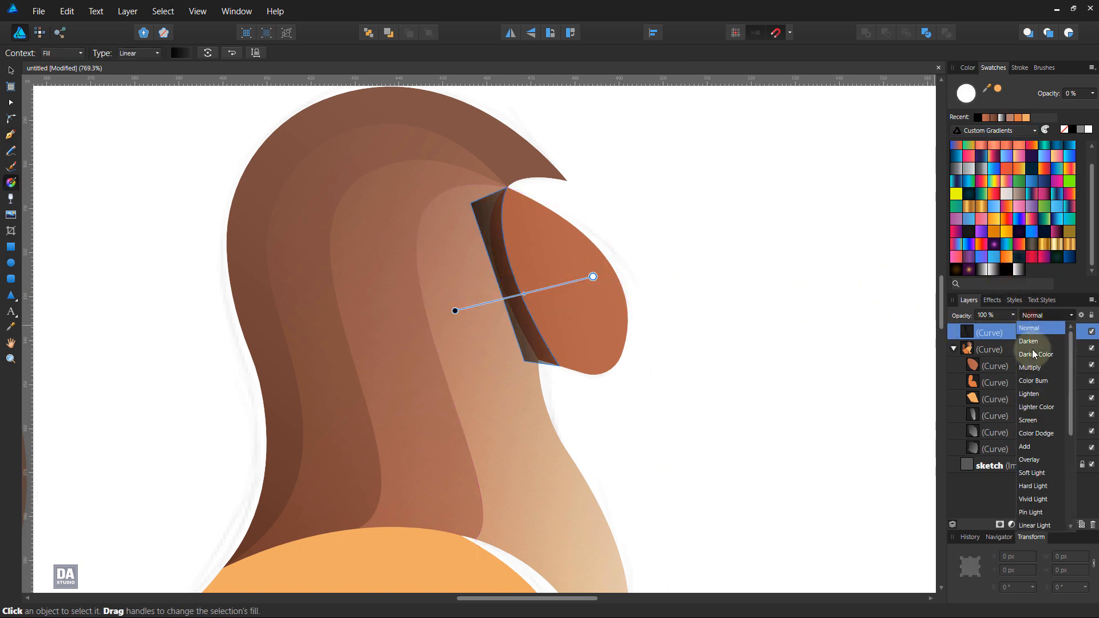
pyautogui.click(1035, 380)
pyautogui.moveTo(1013, 316)
pyautogui.mouseDown()
pyautogui.moveTo(976, 326)
pyautogui.moveTo(1029, 339)
pyautogui.moveTo(1019, 364)
pyautogui.mouseUp()
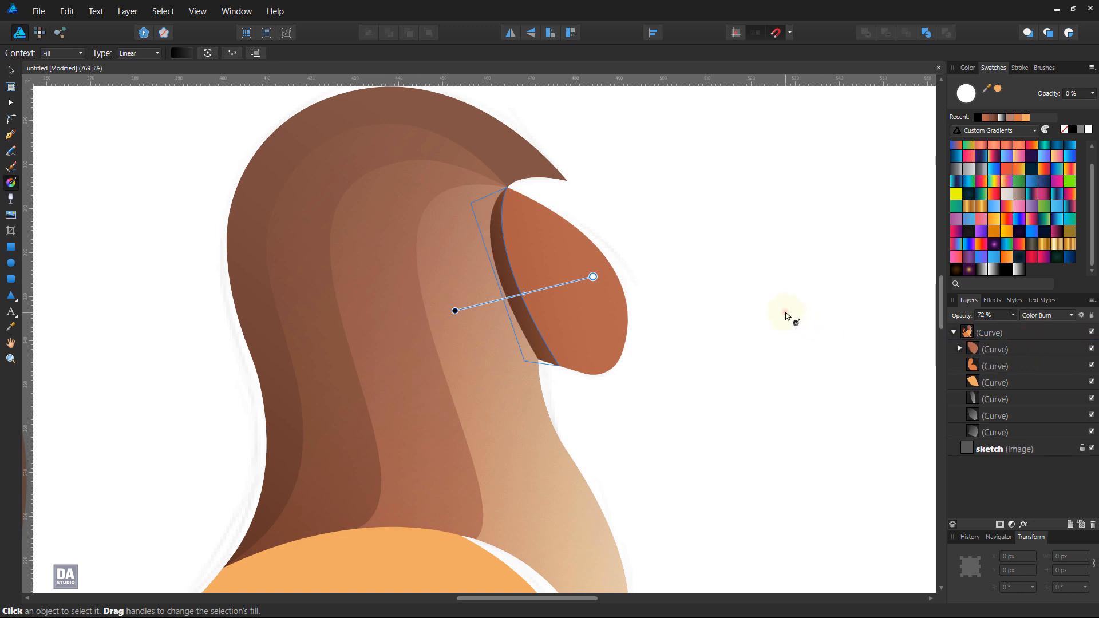
pyautogui.click(786, 316)
# Step: Draw an open curve with the Pen tool from the face's upper corner down to the body's upper edge, bowed along the innermost mane boundary
pyautogui.scroll(-5, 670, 298)
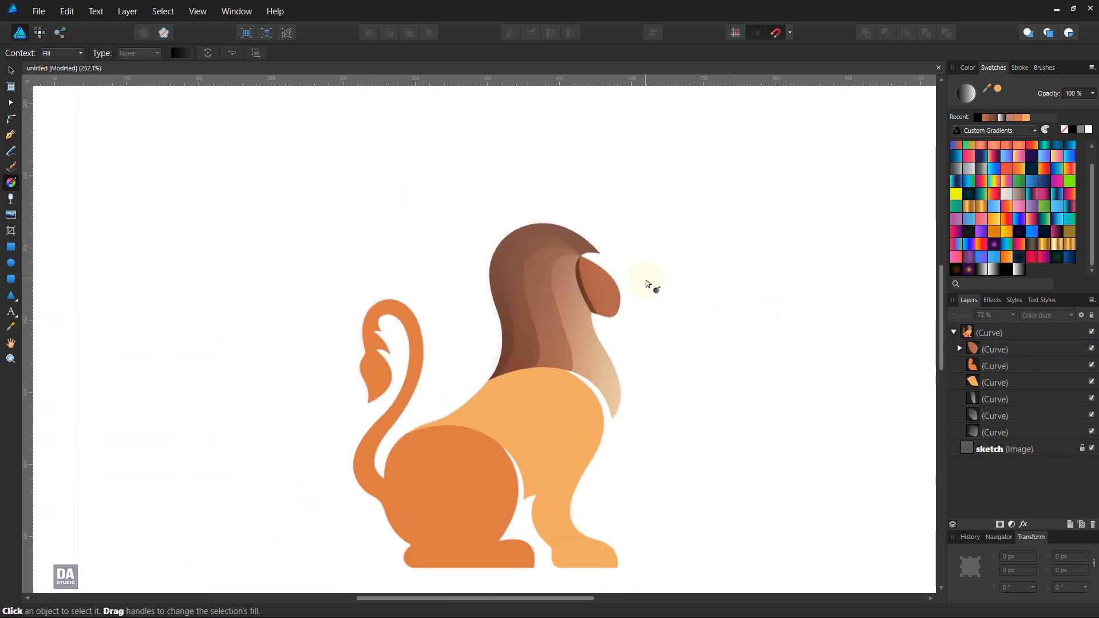
pyautogui.scroll(3, 647, 284)
pyautogui.click(9, 136)
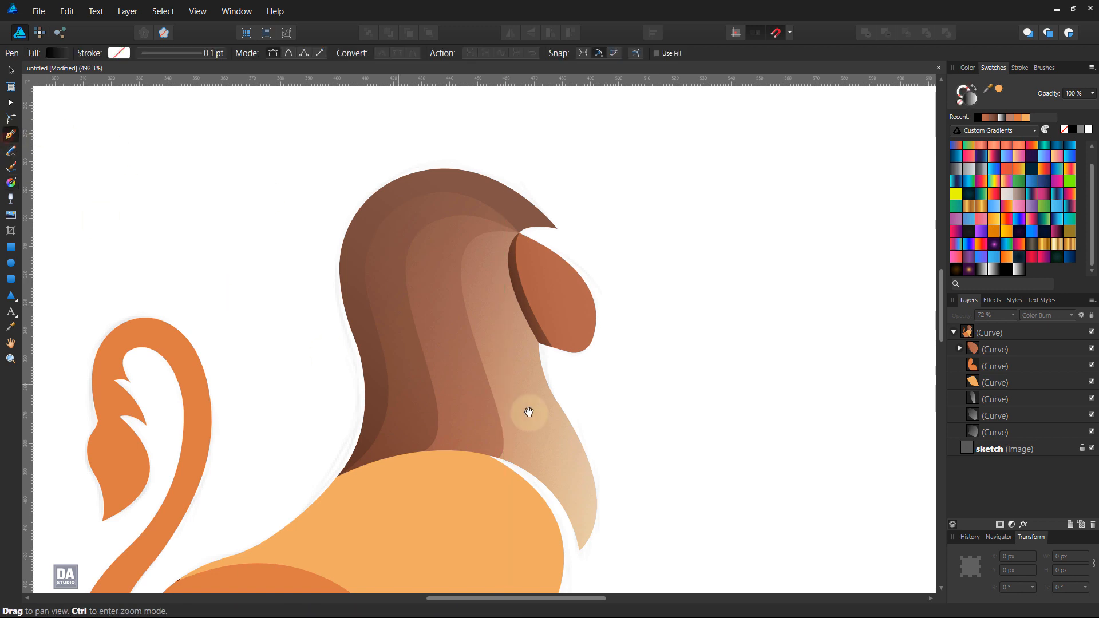
pyautogui.moveTo(527, 413); pyautogui.dragTo(503, 326)
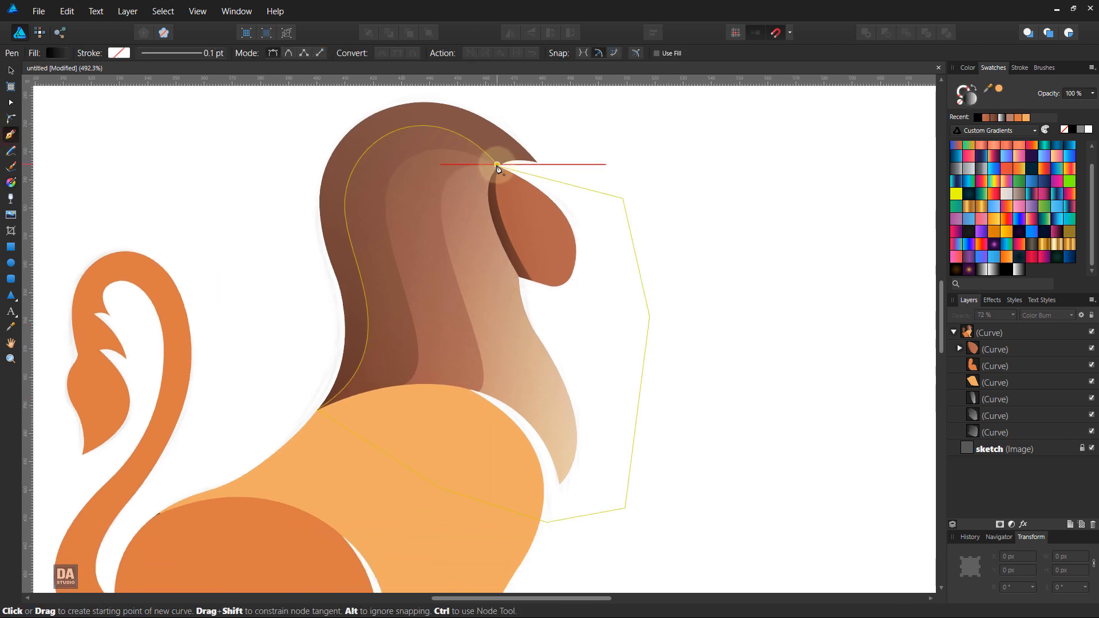
pyautogui.click(497, 166)
pyautogui.click(478, 392)
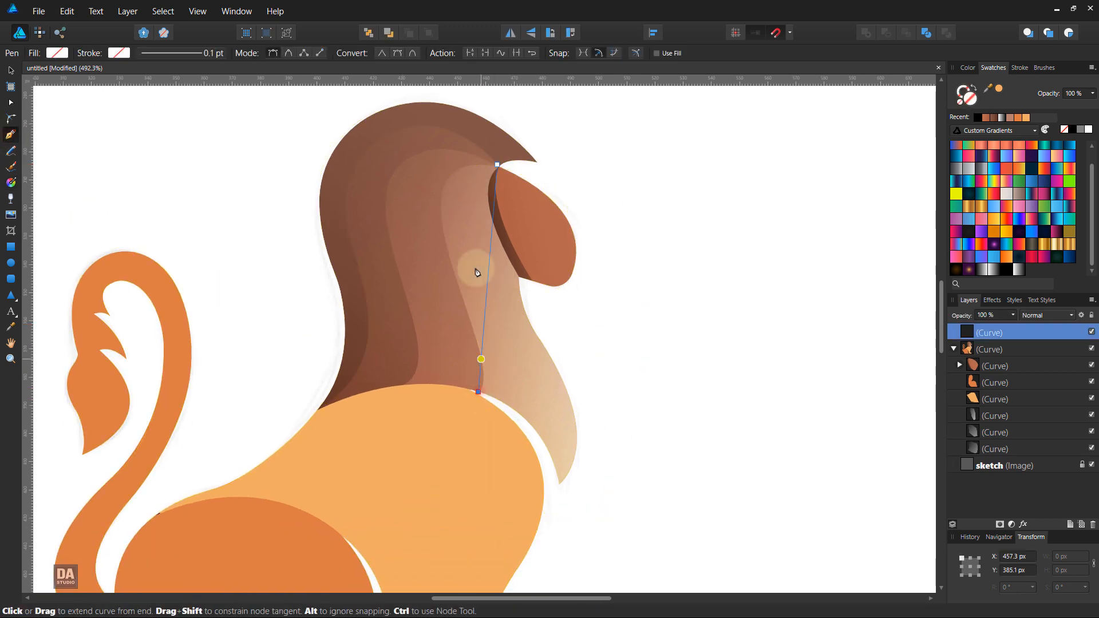
pyautogui.moveTo(490, 228); pyautogui.dragTo(437, 181)
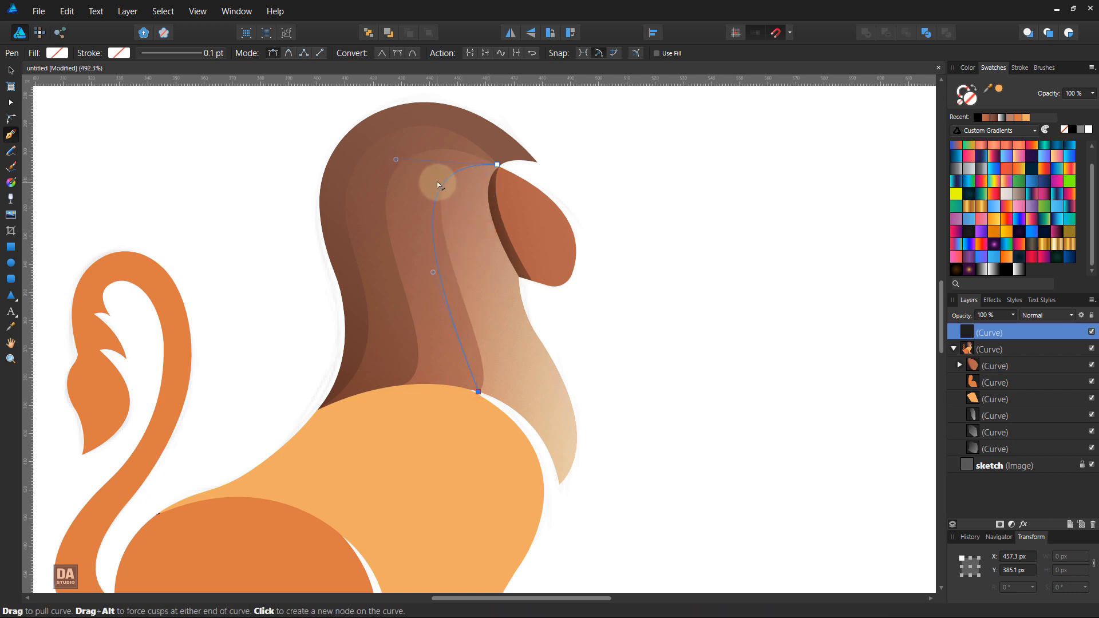
# Step: Give the mane curve a white 0.1 pt stroke with a pressure profile that is full in the middle and tapers to nothing at both ends
pyautogui.click(962, 99)
pyautogui.click(1088, 130)
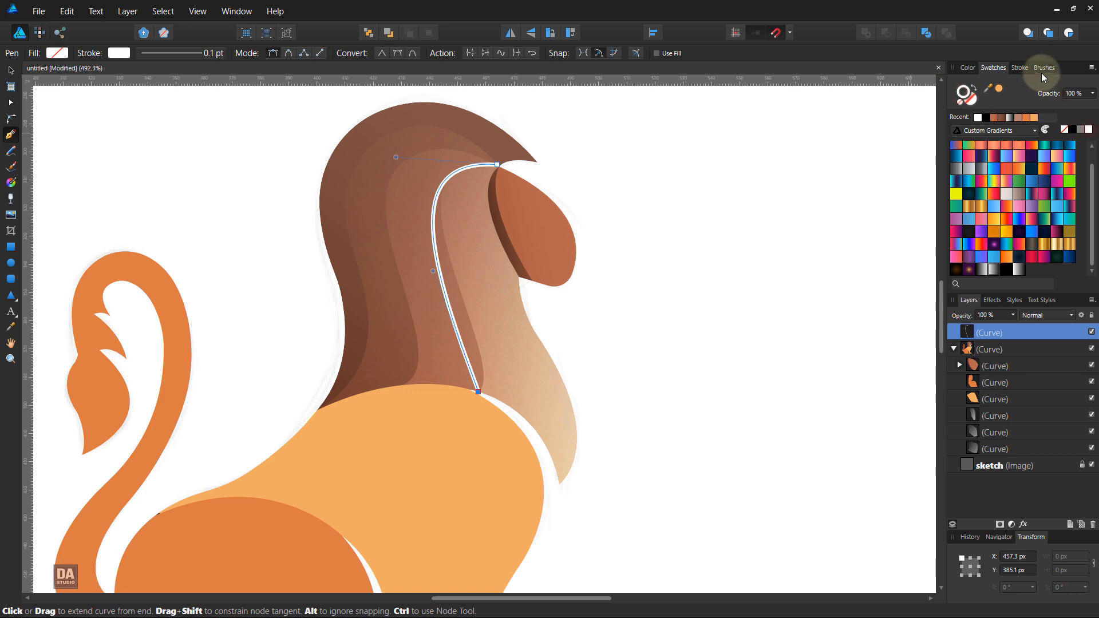
pyautogui.click(1020, 67)
pyautogui.scroll(1, 1072, 105)
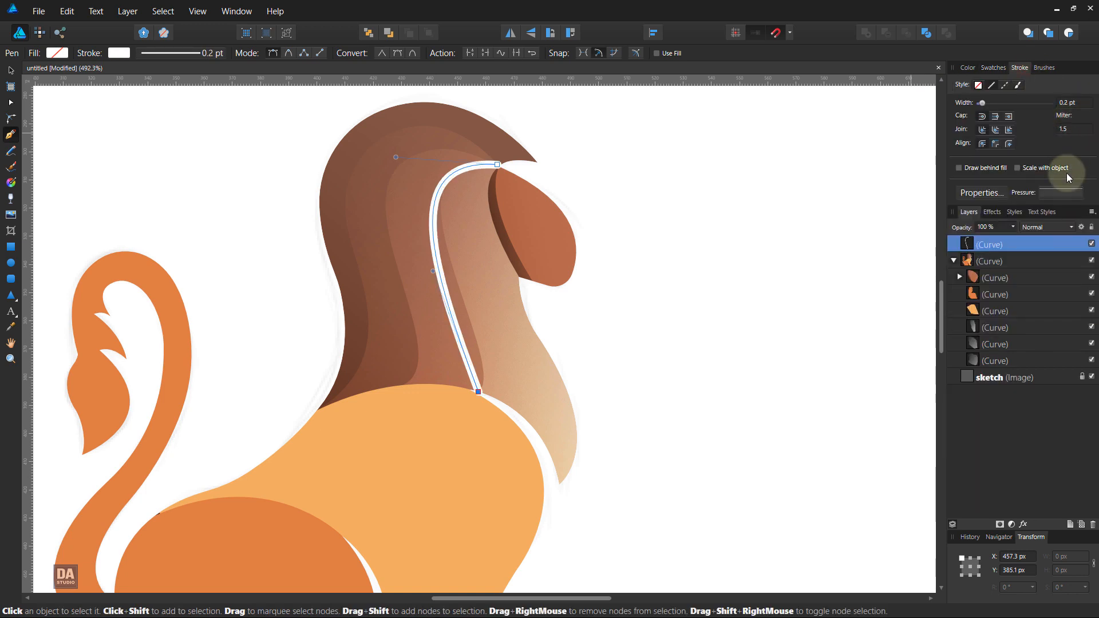
pyautogui.click(1029, 197)
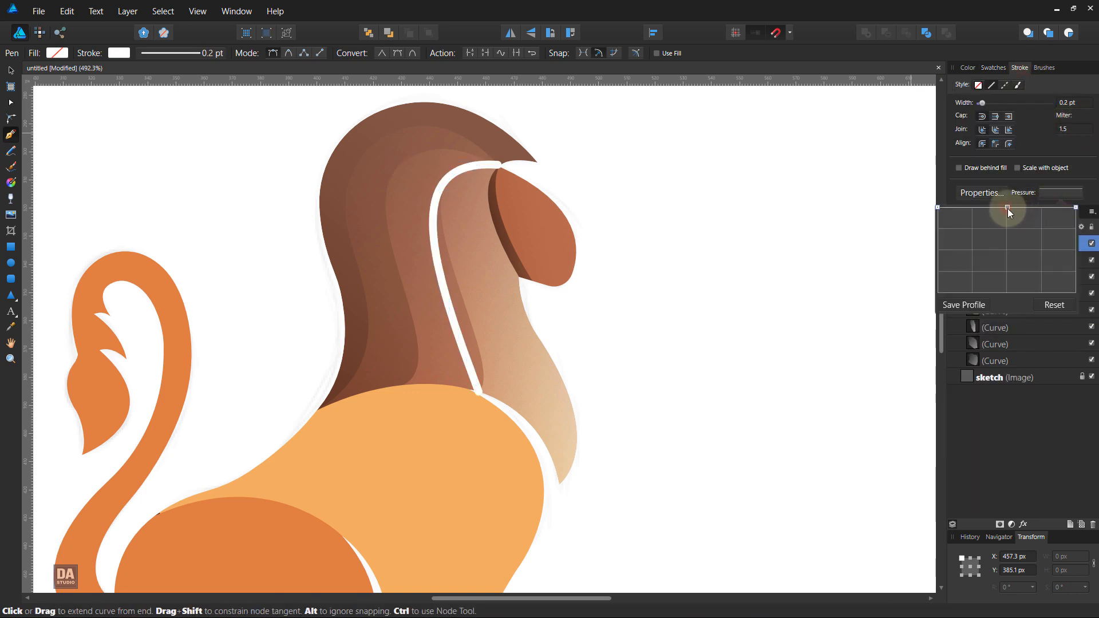
pyautogui.moveTo(936, 207); pyautogui.dragTo(929, 343)
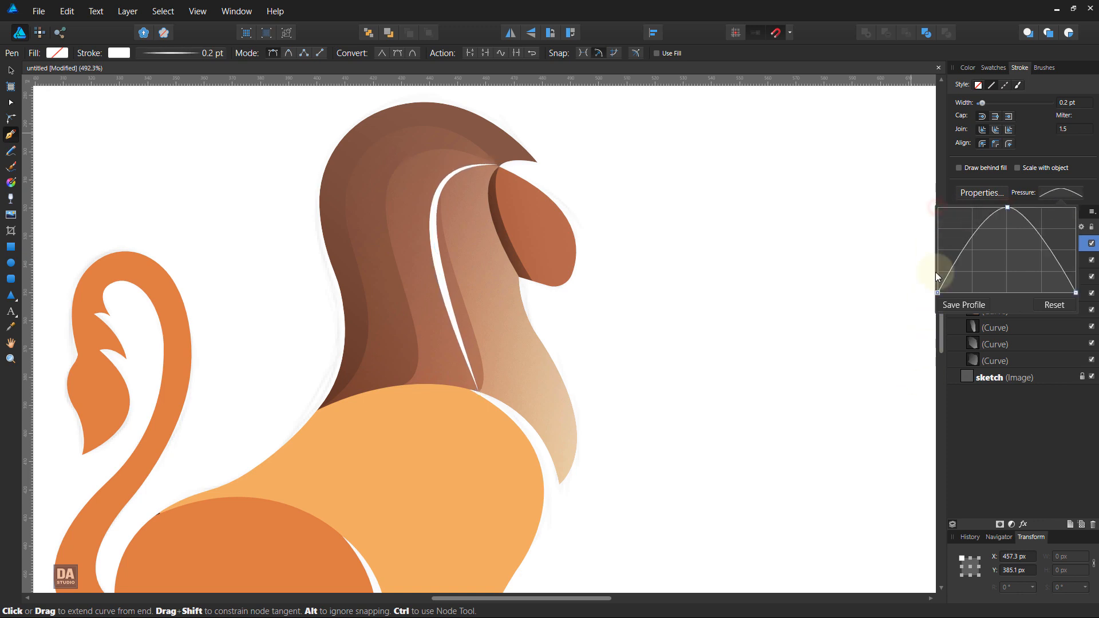
pyautogui.click(1066, 103)
pyautogui.scroll(-1, 1068, 103)
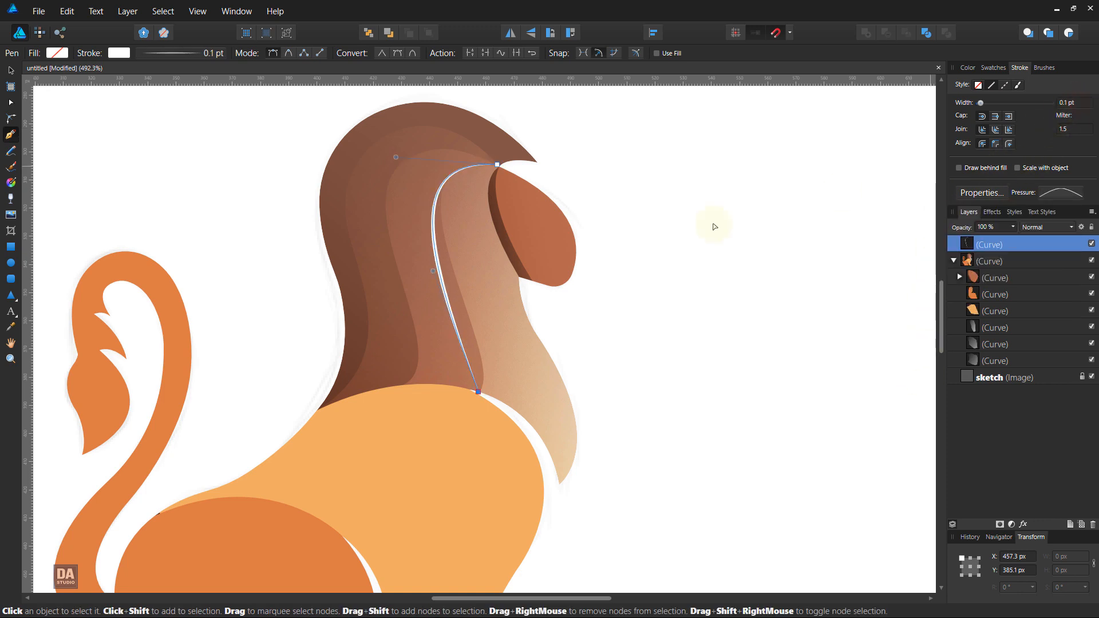
# Step: Reshape the white line's curvature to follow the innermost mane boundary down to its lower hook, and deselect it
pyautogui.moveTo(434, 271); pyautogui.dragTo(505, 375)
pyautogui.moveTo(394, 156); pyautogui.dragTo(364, 142)
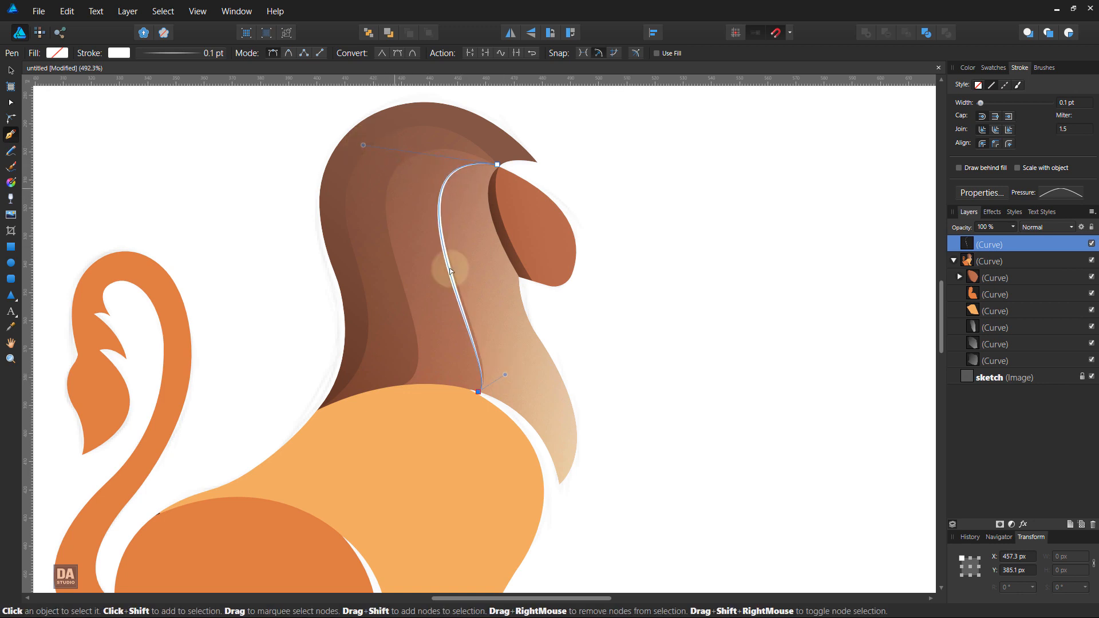
pyautogui.moveTo(505, 375); pyautogui.dragTo(511, 365)
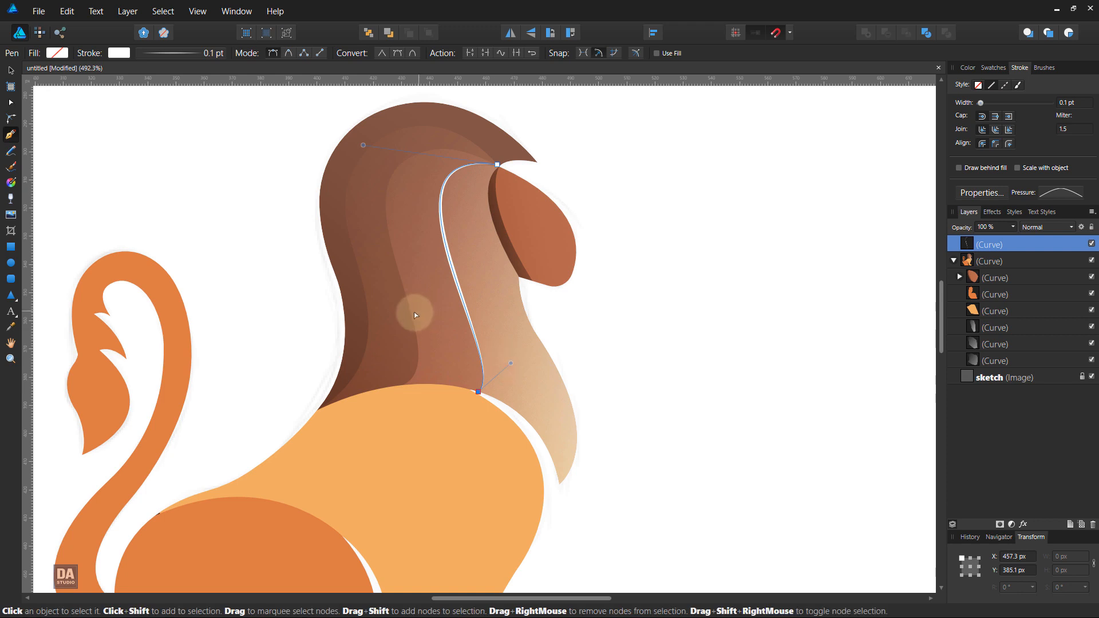
pyautogui.click(612, 255)
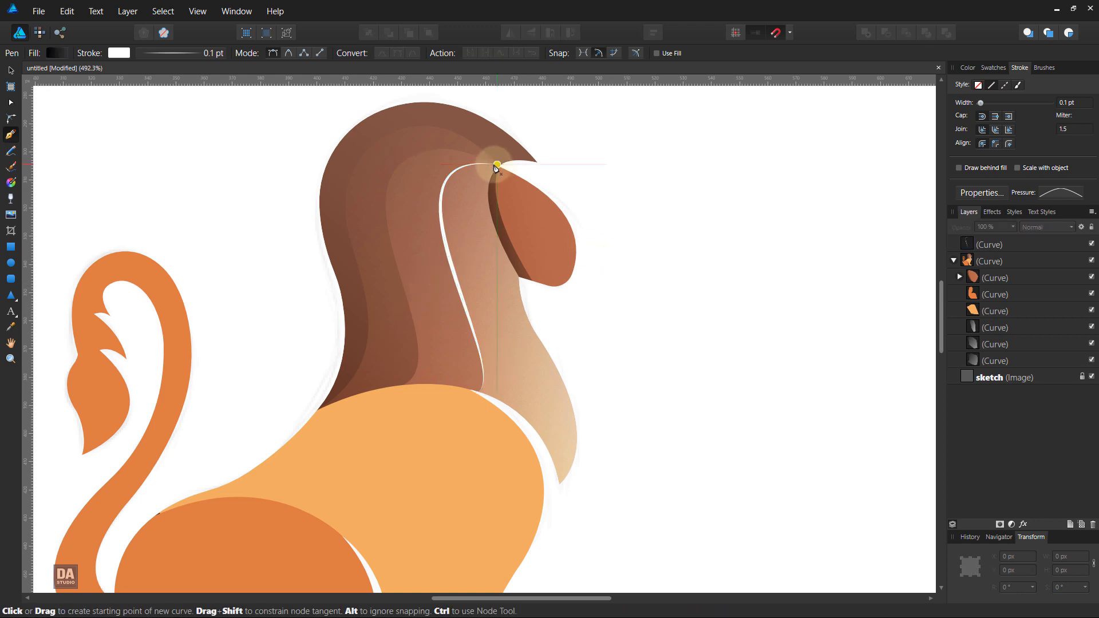
# Step: Draw a second tapered white line from the face's upper corner along the middle mane boundary to the body, refining its lower bend
pyautogui.click(497, 165)
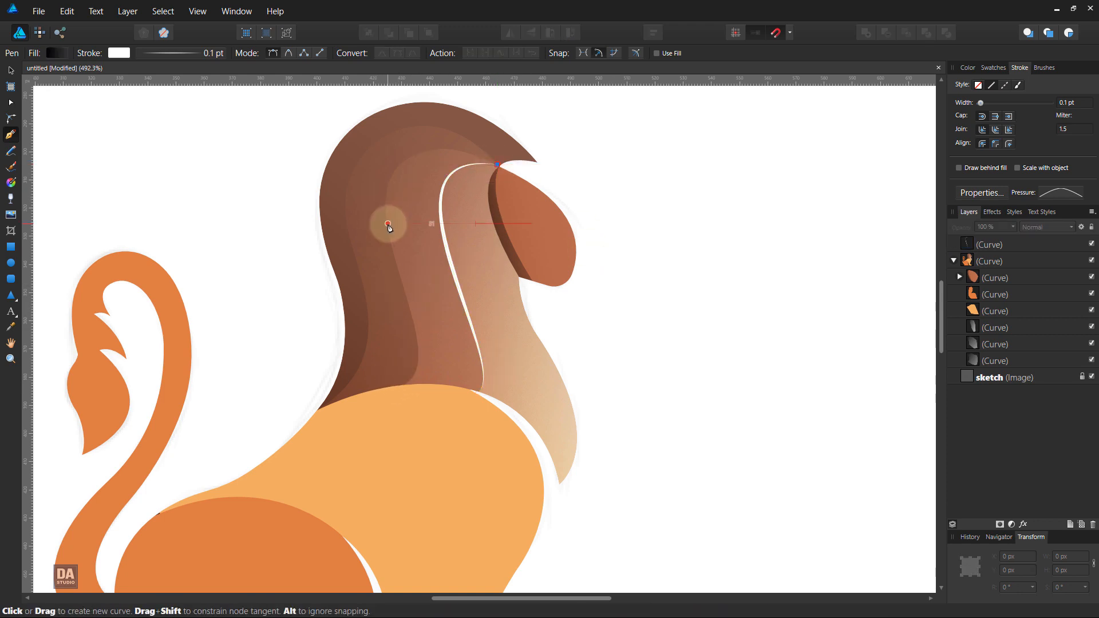
pyautogui.moveTo(388, 224); pyautogui.dragTo(399, 342)
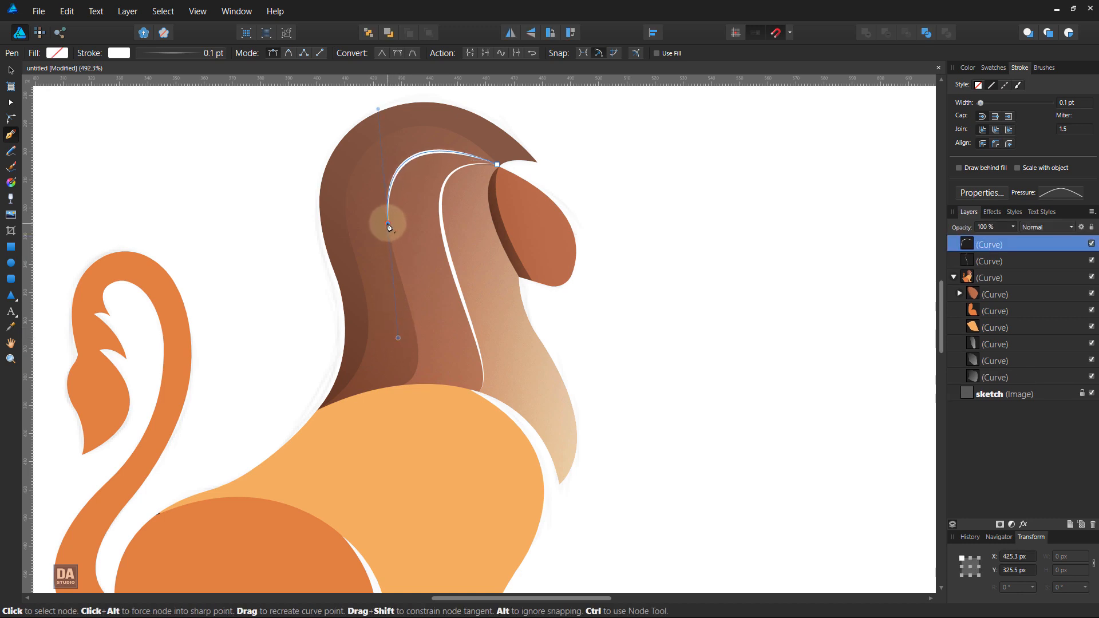
pyautogui.click(389, 225)
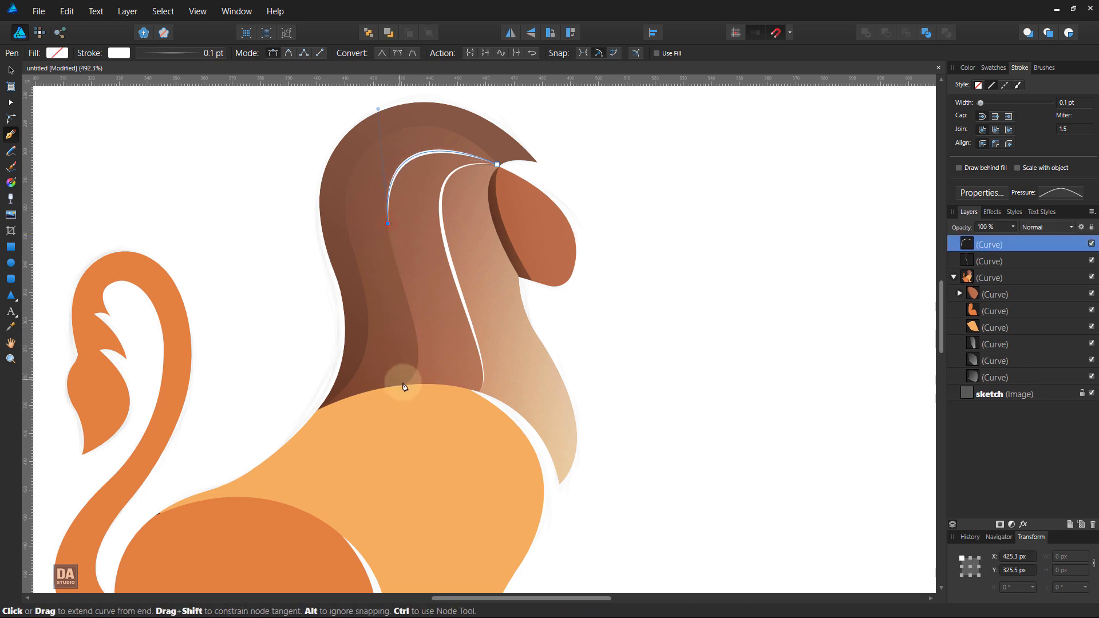
pyautogui.moveTo(401, 386); pyautogui.dragTo(359, 397)
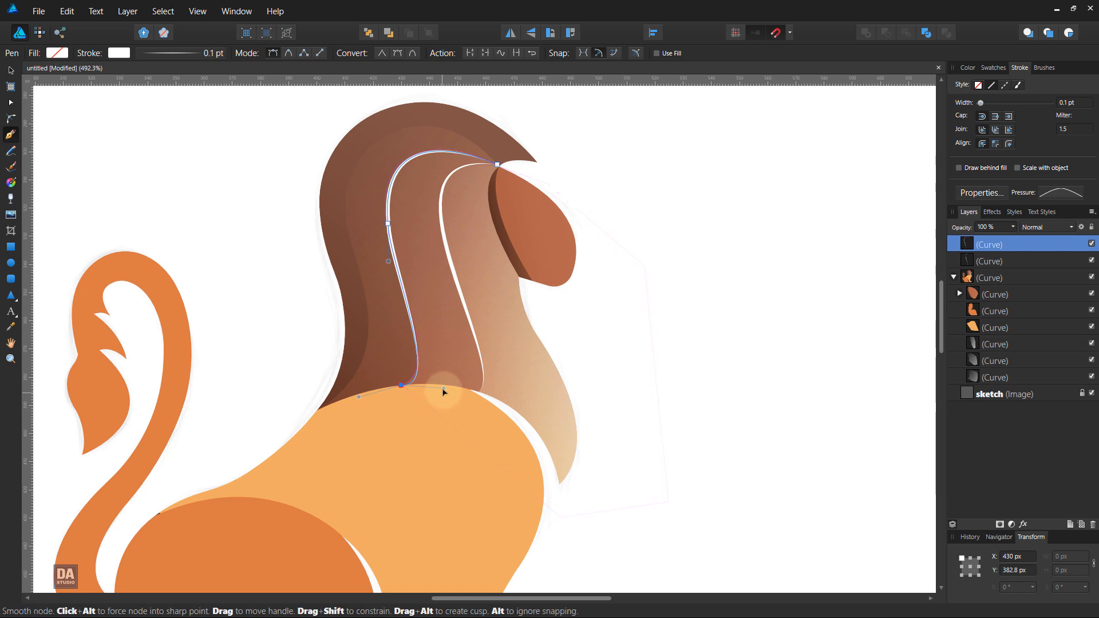
pyautogui.moveTo(443, 387); pyautogui.dragTo(444, 374)
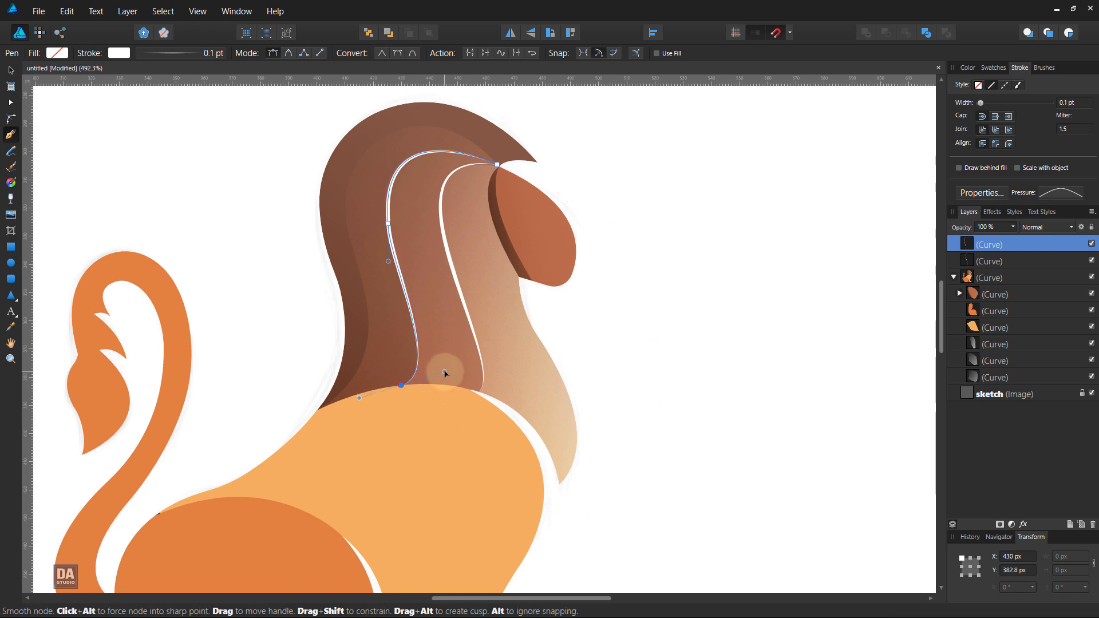
pyautogui.moveTo(389, 263); pyautogui.dragTo(394, 268)
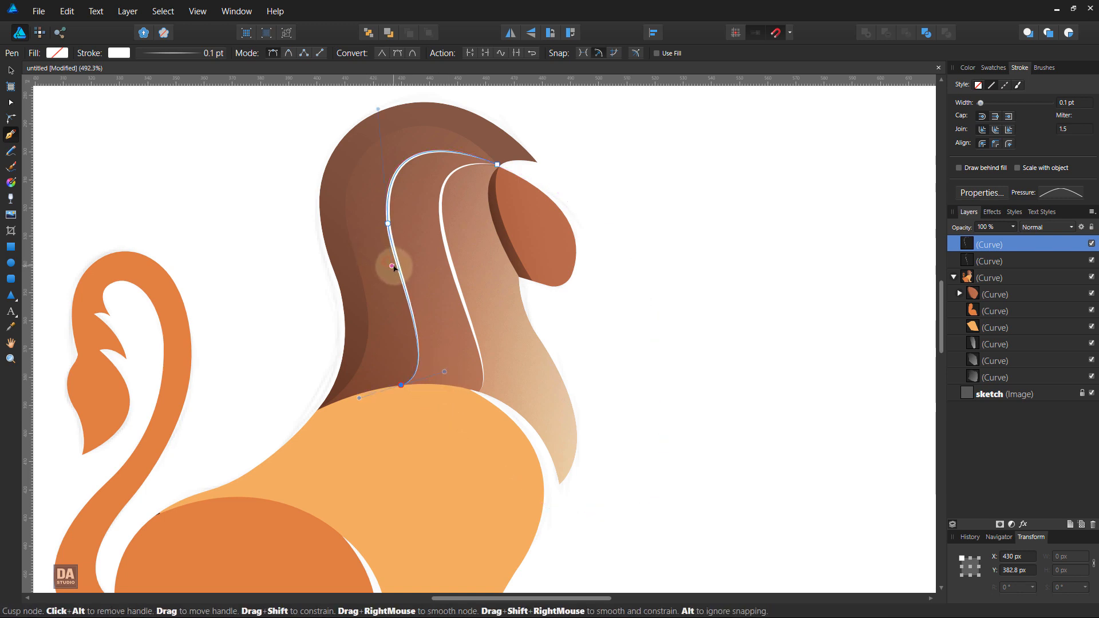
pyautogui.moveTo(445, 372); pyautogui.dragTo(445, 367)
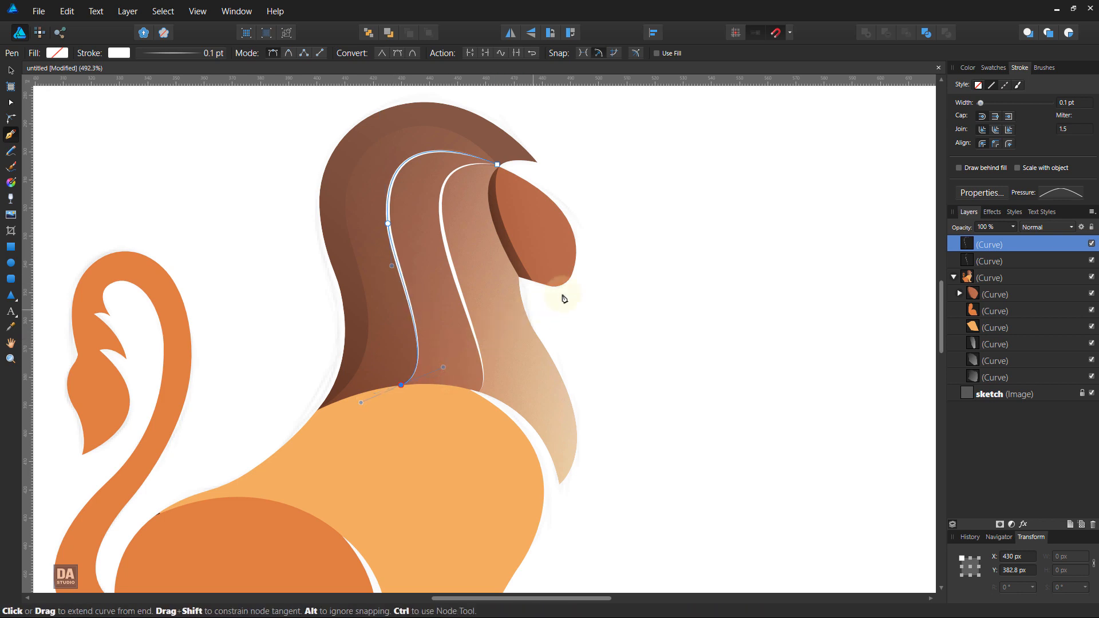
pyautogui.keyDown('ctrl'); pyautogui.click(690, 249); pyautogui.keyUp('ctrl')
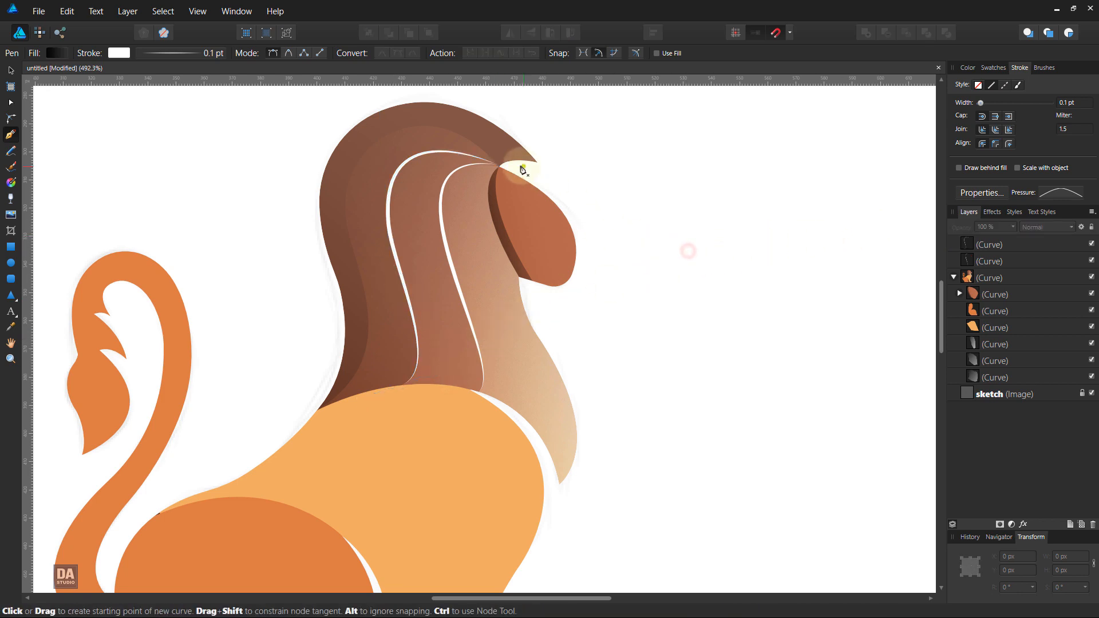
# Step: Draw a third tapered white line from the face's upper corner along the outermost mane boundary to the point where mane and back meet
pyautogui.click(495, 164)
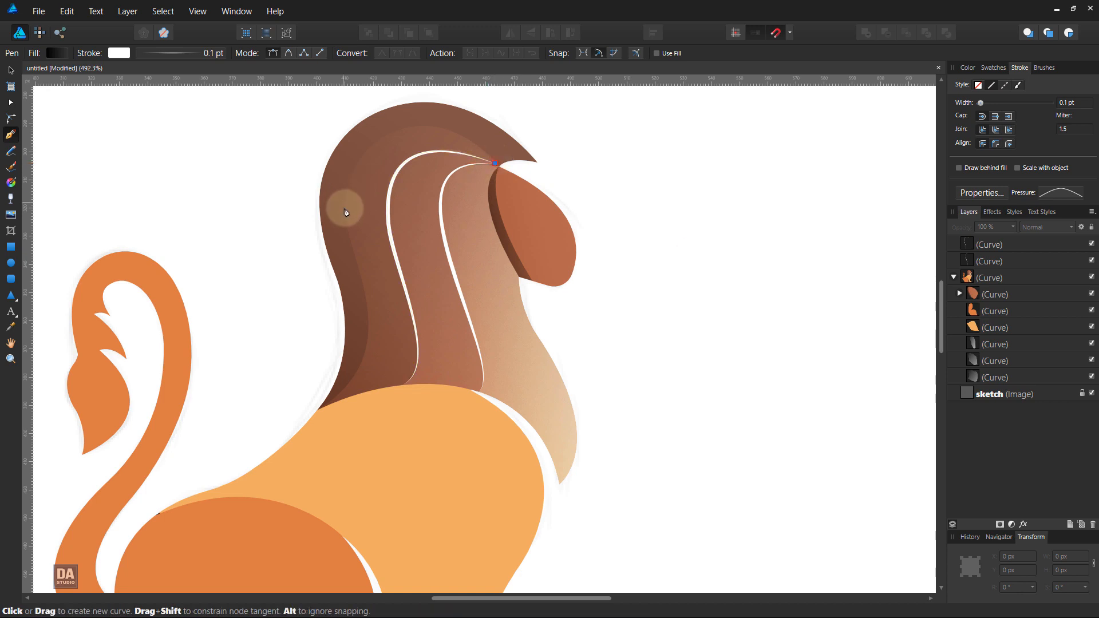
pyautogui.moveTo(346, 210); pyautogui.dragTo(320, 330)
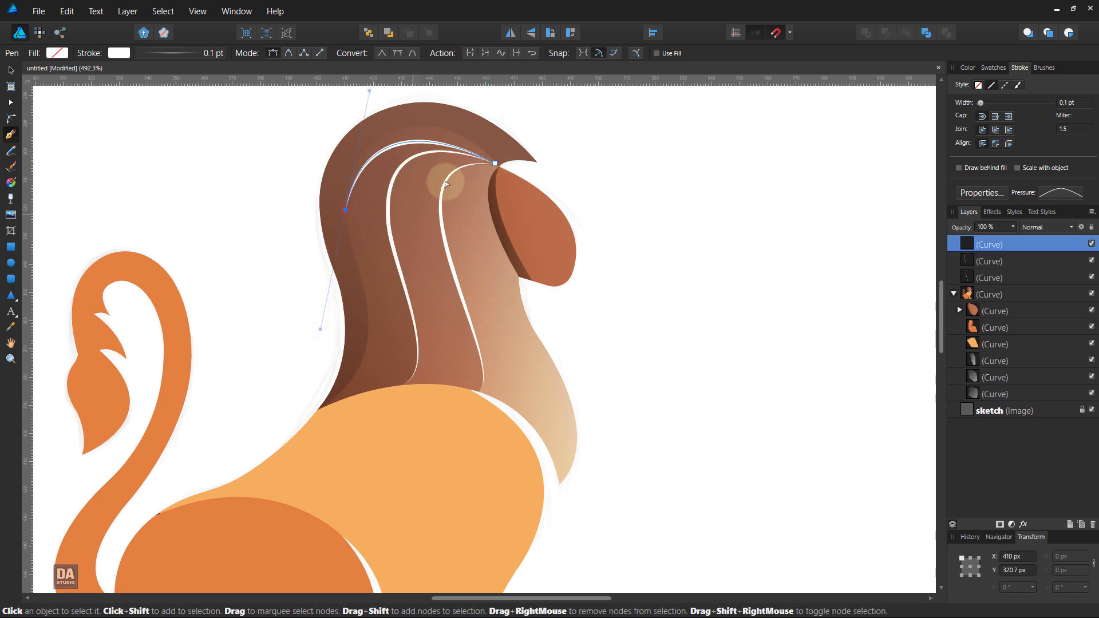
pyautogui.moveTo(453, 146)
pyautogui.mouseDown()
pyautogui.moveTo(444, 126)
pyautogui.moveTo(470, 140)
pyautogui.mouseUp()
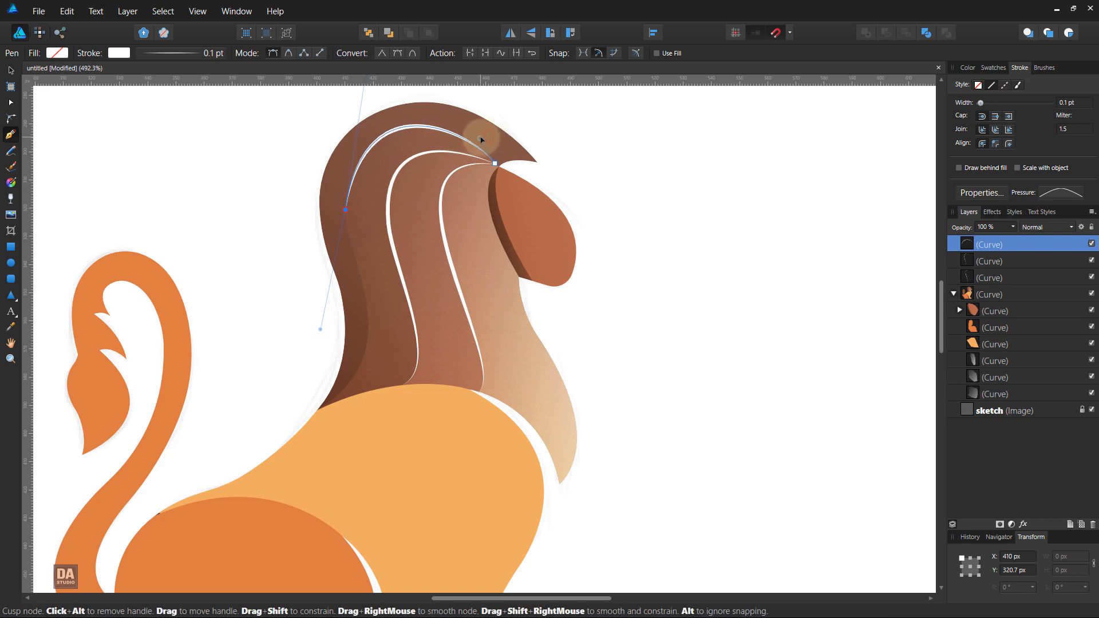
pyautogui.click(346, 210)
pyautogui.moveTo(323, 405); pyautogui.dragTo(242, 456)
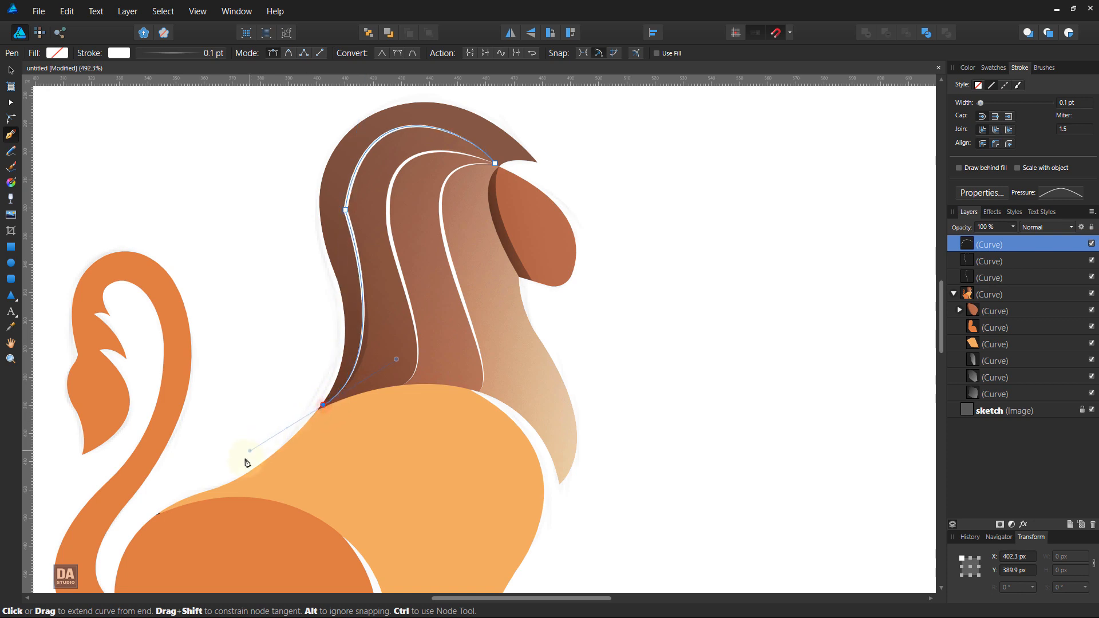
pyautogui.moveTo(352, 224); pyautogui.dragTo(352, 247)
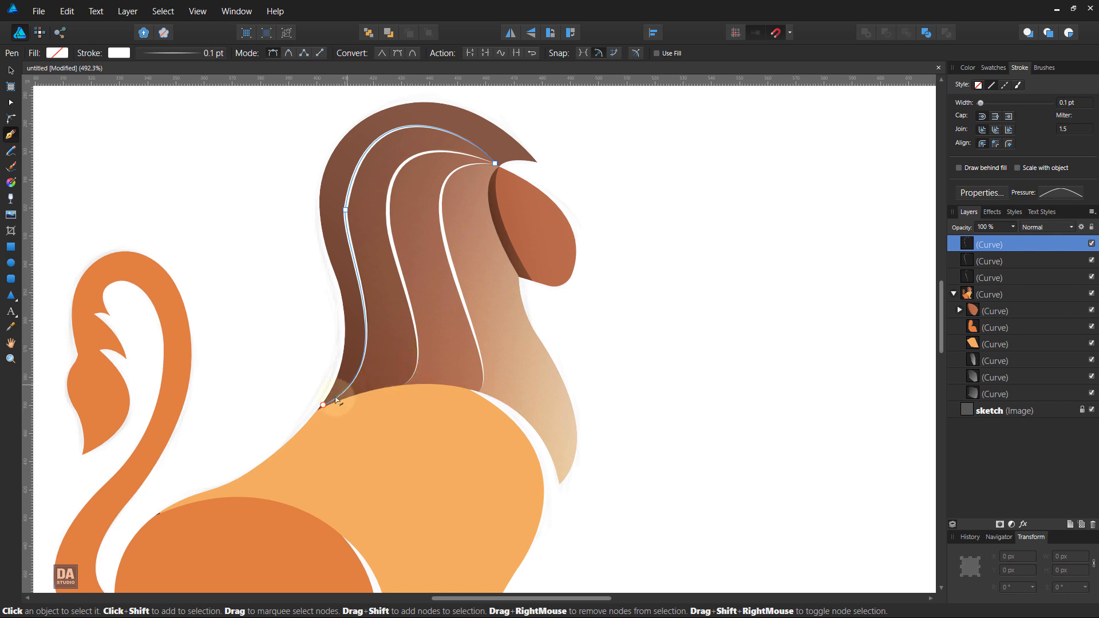
# Step: Refine the lower segment of the outermost white line so it flows smoothly along the mane boundary to its end node, and deselect it
pyautogui.scroll(3, 351, 358)
pyautogui.scroll(-2, 357, 414)
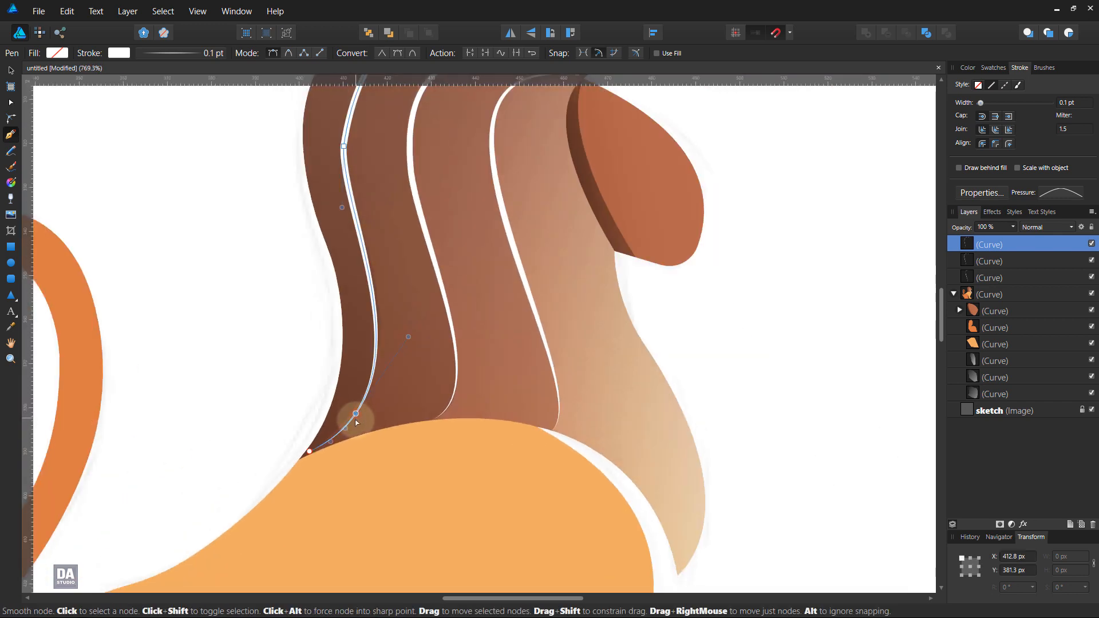
pyautogui.click(310, 453)
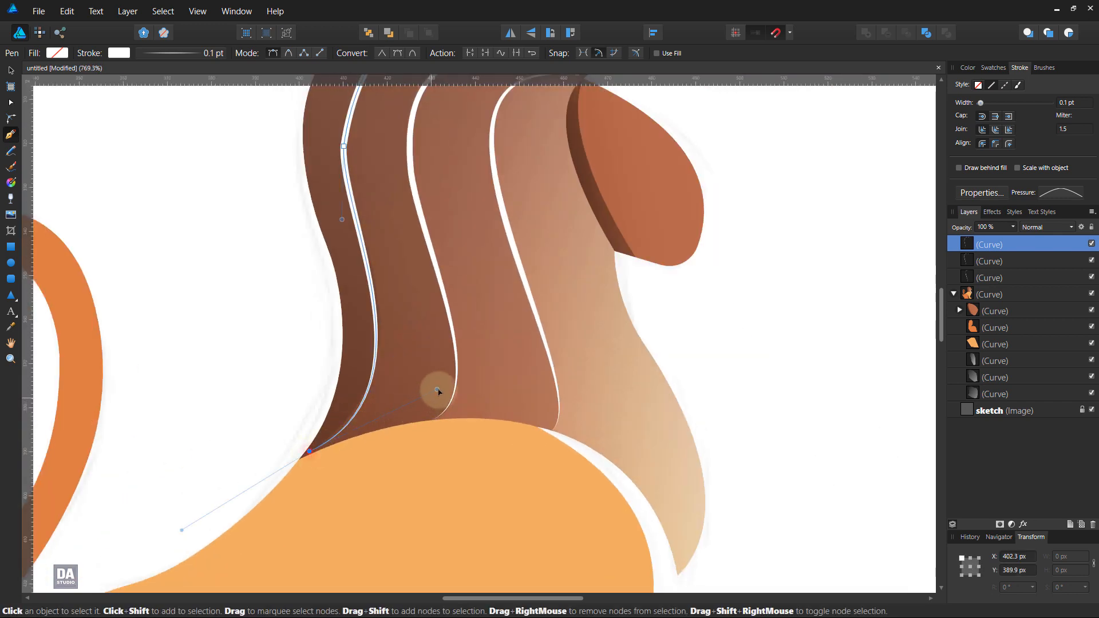
pyautogui.moveTo(437, 387); pyautogui.dragTo(440, 374)
pyautogui.moveTo(344, 221); pyautogui.dragTo(355, 283)
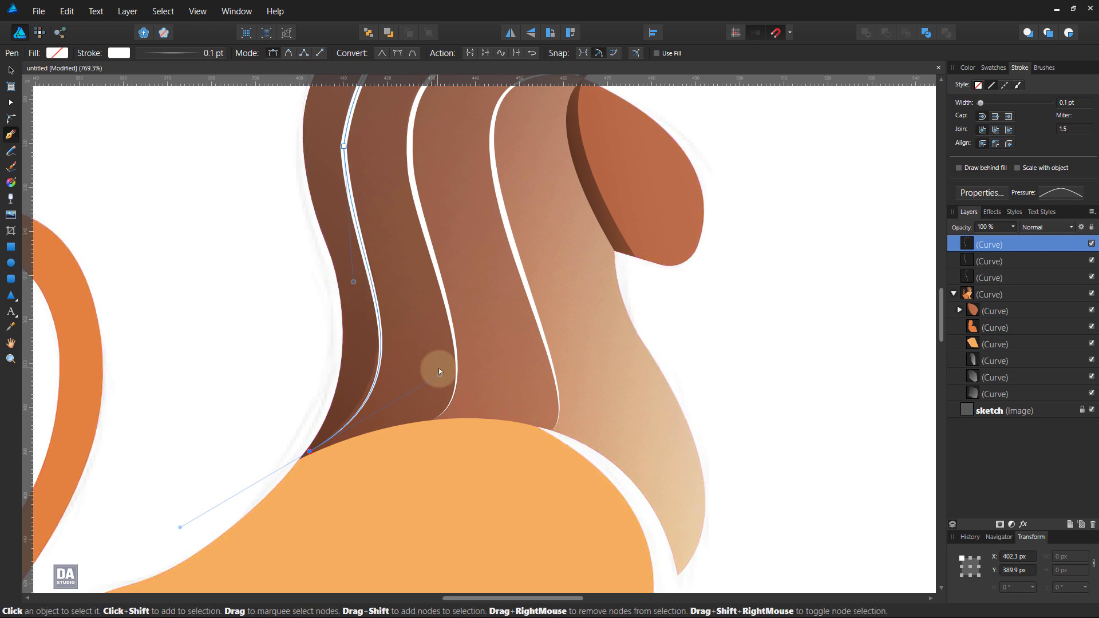
pyautogui.moveTo(438, 374)
pyautogui.mouseDown()
pyautogui.moveTo(425, 365)
pyautogui.moveTo(434, 359)
pyautogui.mouseUp()
pyautogui.moveTo(354, 282); pyautogui.dragTo(356, 264)
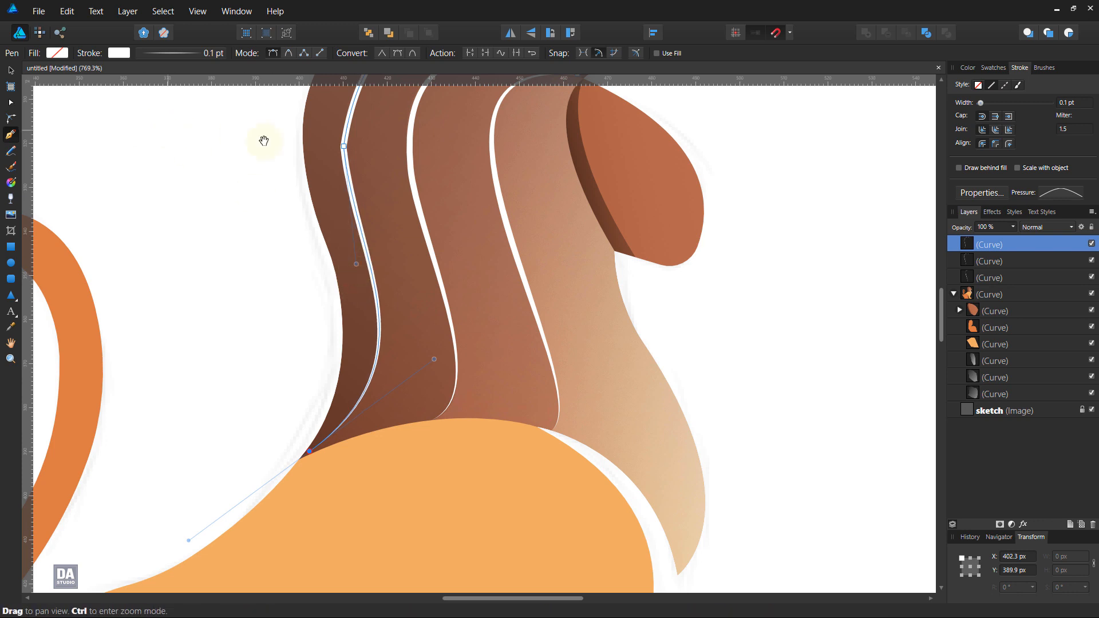
pyautogui.moveTo(343, 130); pyautogui.dragTo(540, 324)
pyautogui.click(10, 118)
pyautogui.click(11, 71)
pyautogui.click(173, 238)
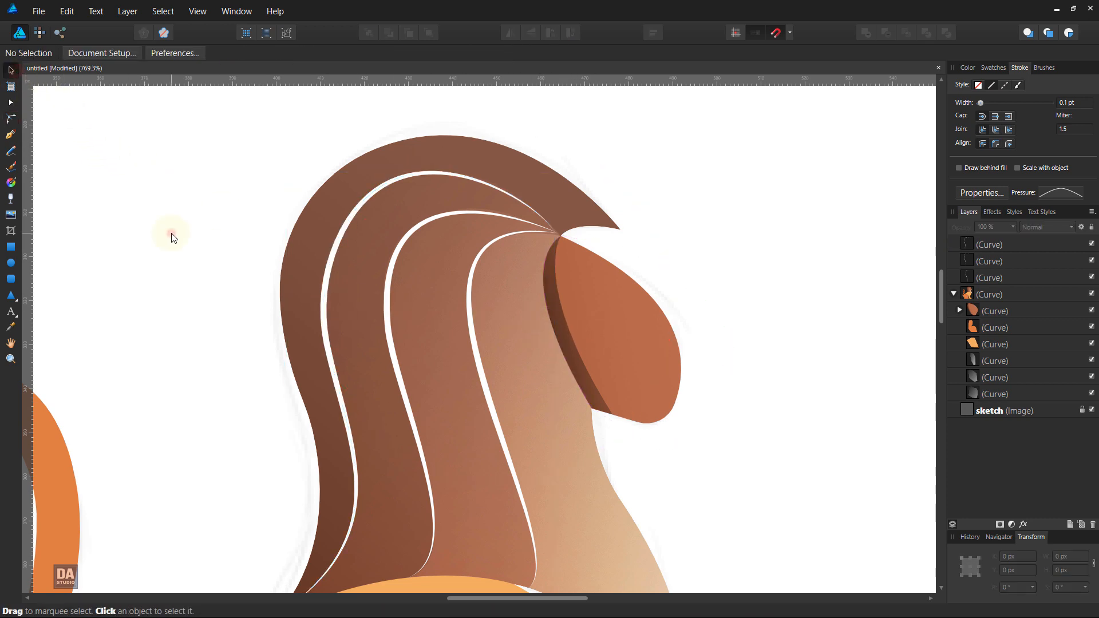
# Step: Select all three white mane lines and expand their strokes into filled shapes
pyautogui.scroll(-4, 173, 237)
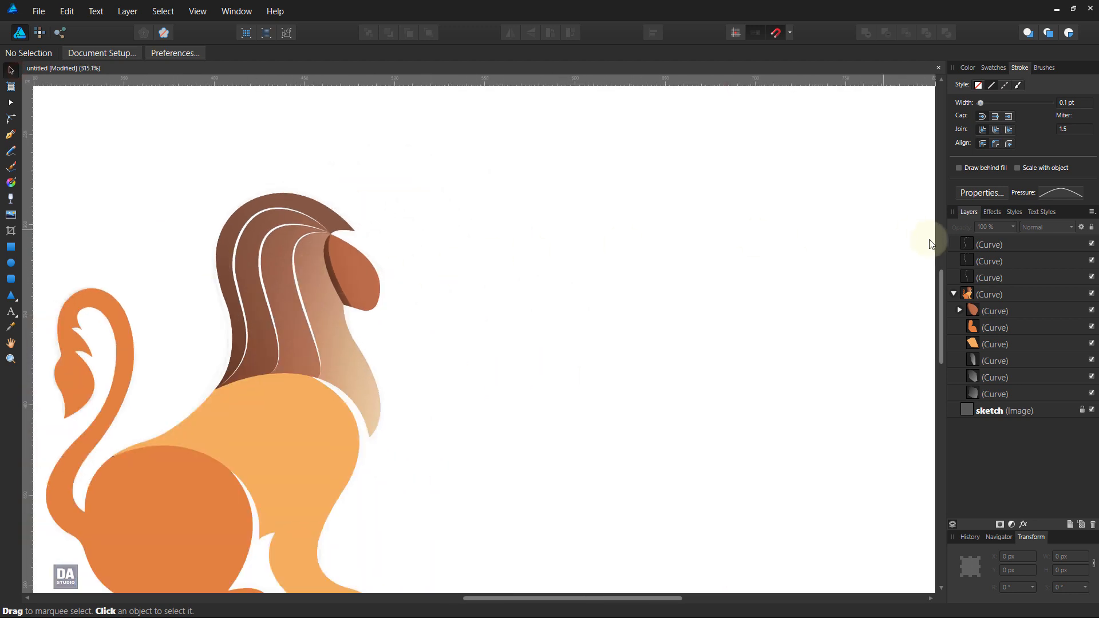
pyautogui.click(977, 240)
pyautogui.keyDown('shift'); pyautogui.click(990, 278); pyautogui.keyUp('shift')
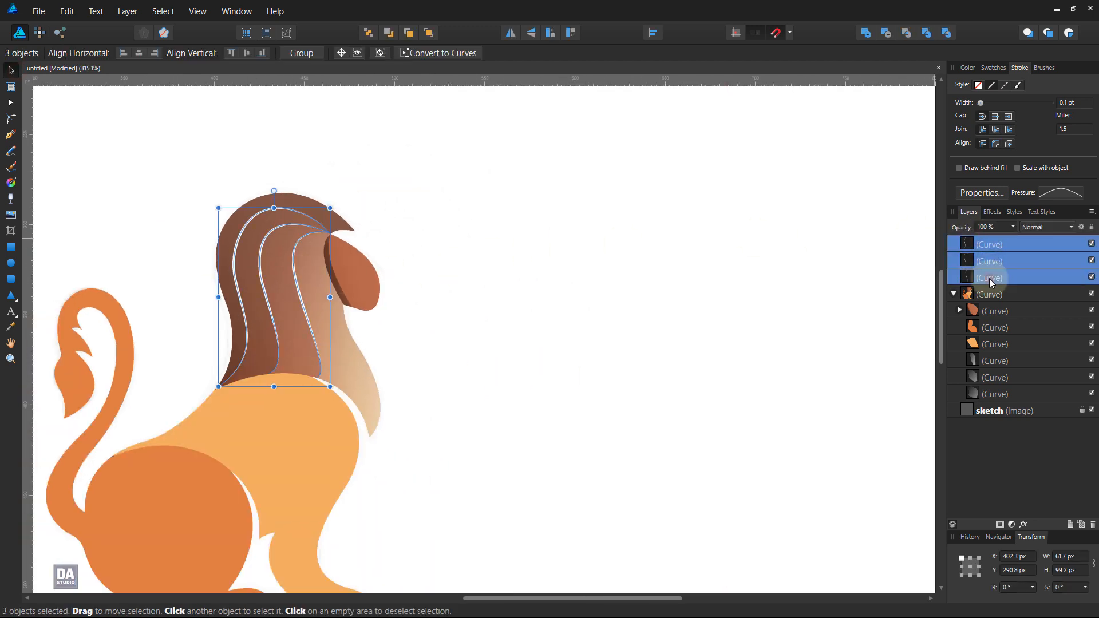
pyautogui.click(128, 11)
pyautogui.click(77, 325)
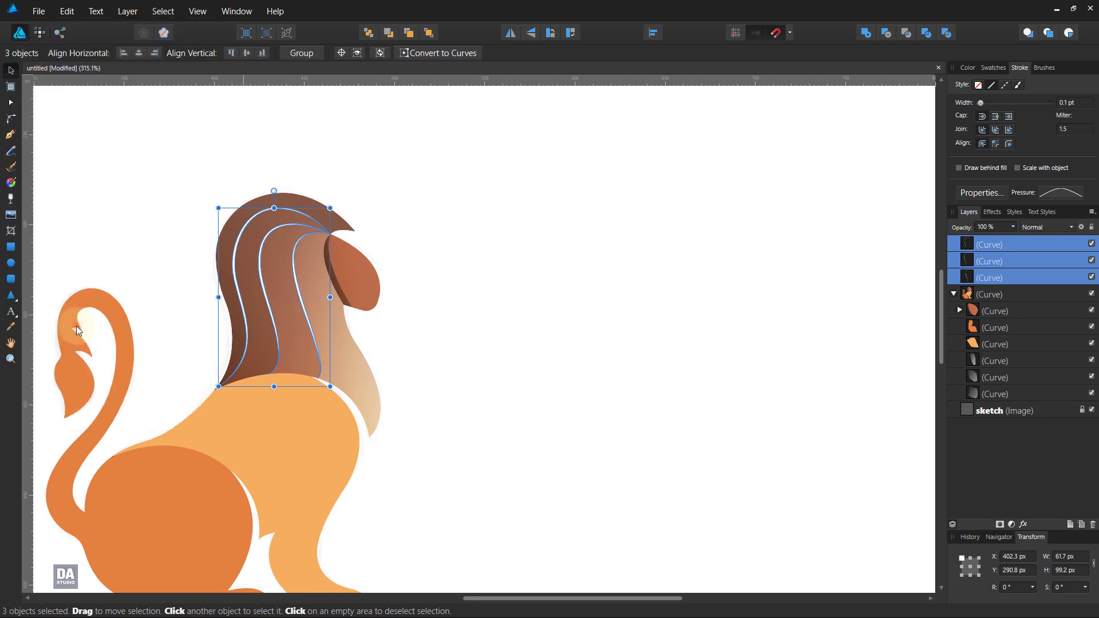
# Step: Fill the three expanded mane lines with the white-to-transparent gradient swatch and deselect them
pyautogui.click(993, 68)
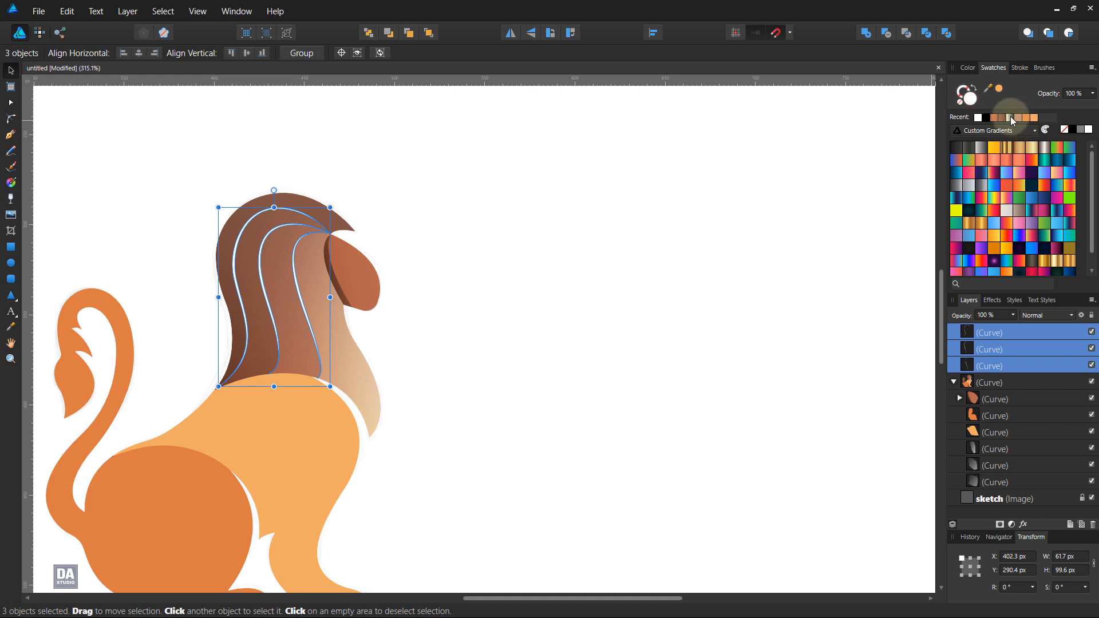
pyautogui.scroll(-1, 1024, 269)
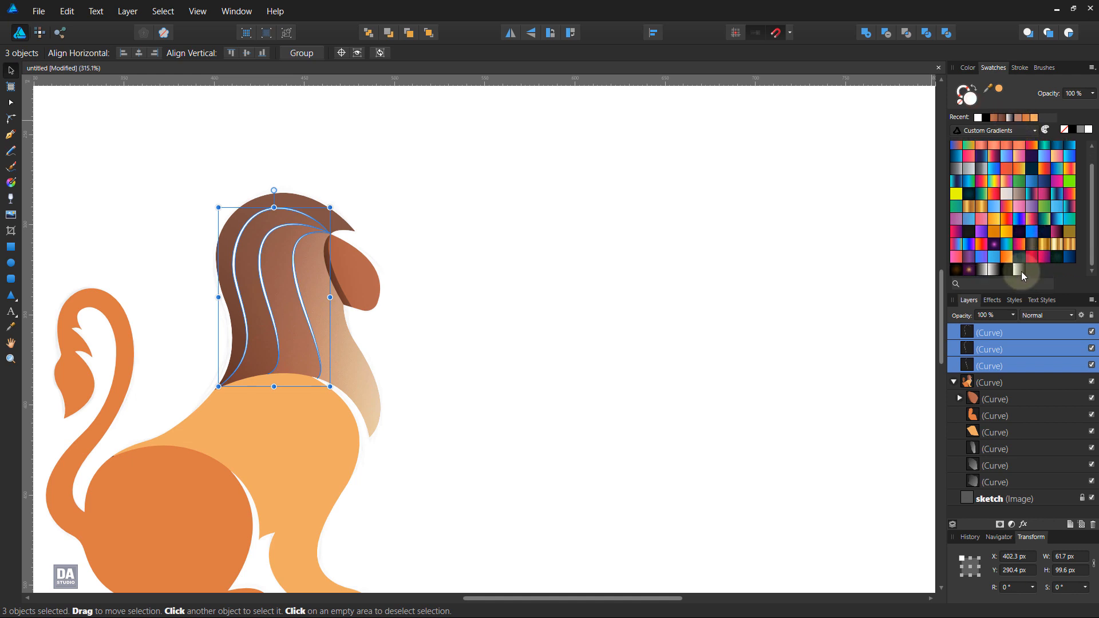
pyautogui.click(446, 182)
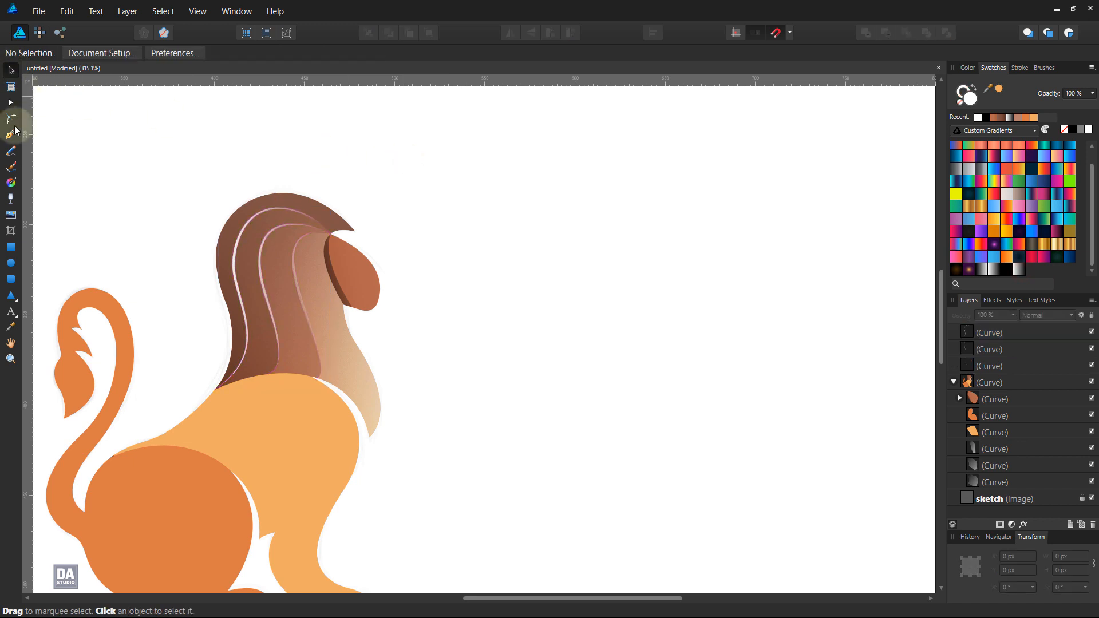
# Step: Change the outermost mane line's fill to an elliptical gradient centred on its rear bend, fading inward across the mane
pyautogui.click(235, 250)
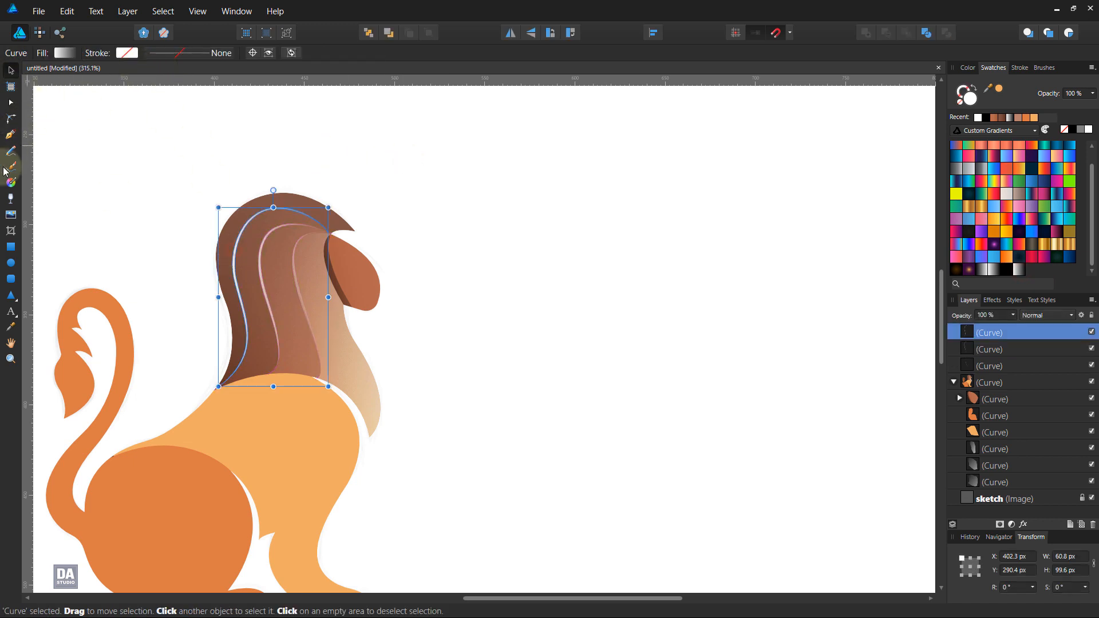
pyautogui.click(11, 184)
pyautogui.click(139, 52)
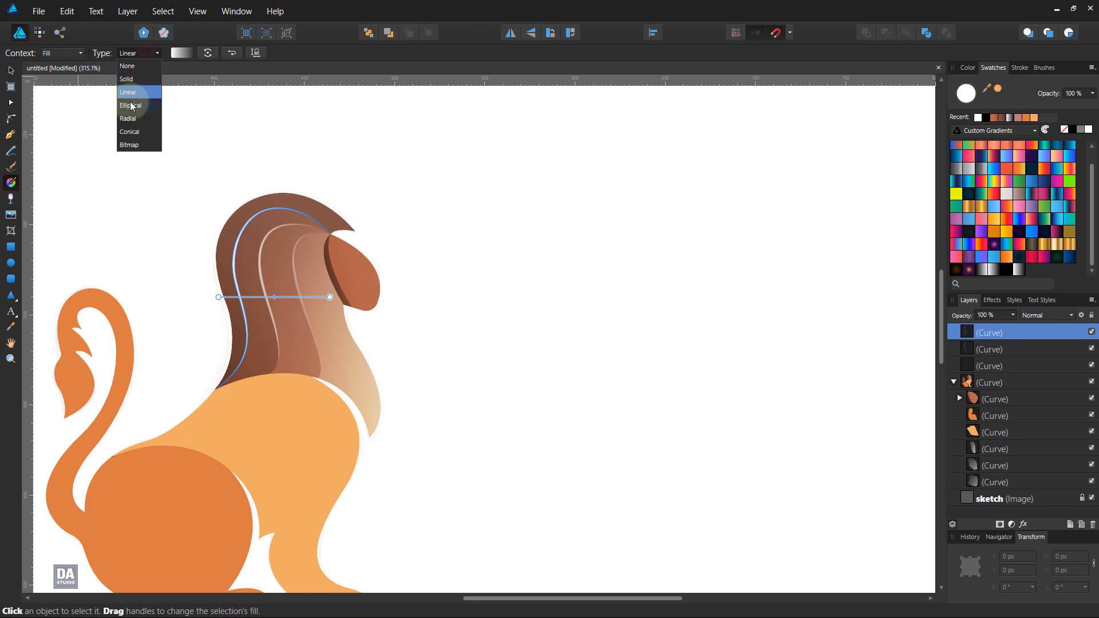
pyautogui.click(133, 107)
pyautogui.moveTo(232, 265); pyautogui.dragTo(292, 300)
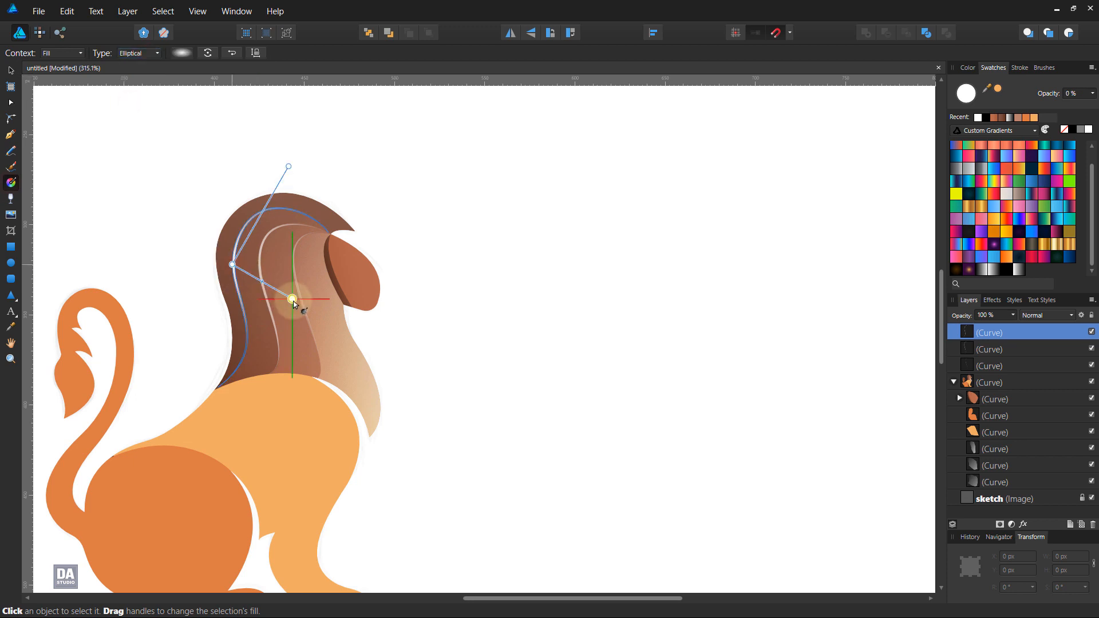
# Step: Give the middle mane line an elliptical gradient centred on its bend and fading towards the face
pyautogui.click(261, 256)
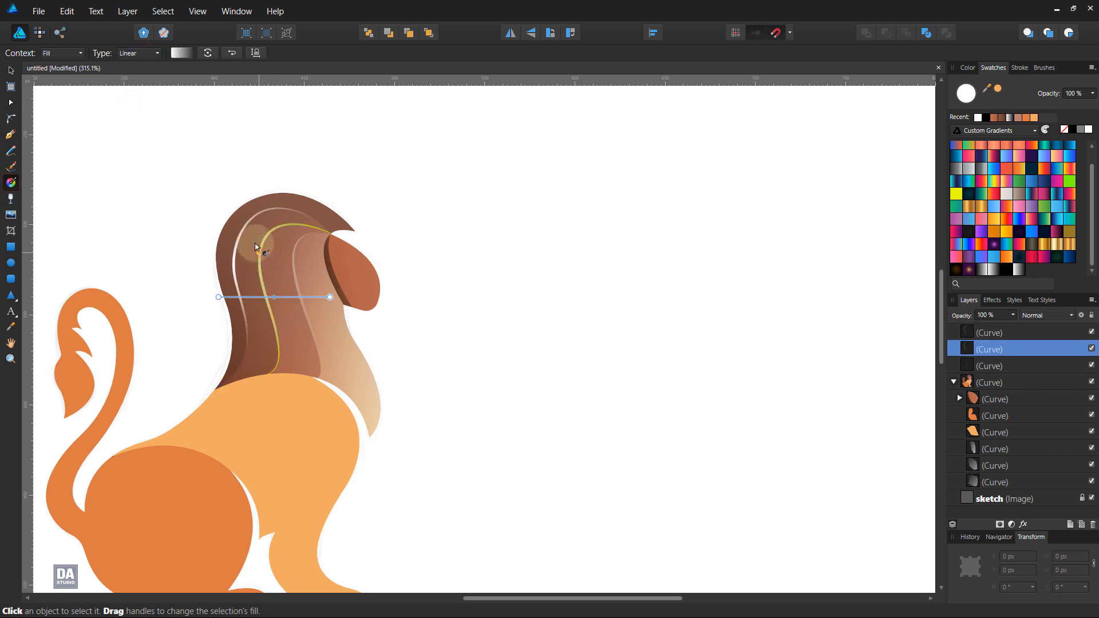
pyautogui.click(150, 53)
pyautogui.click(137, 105)
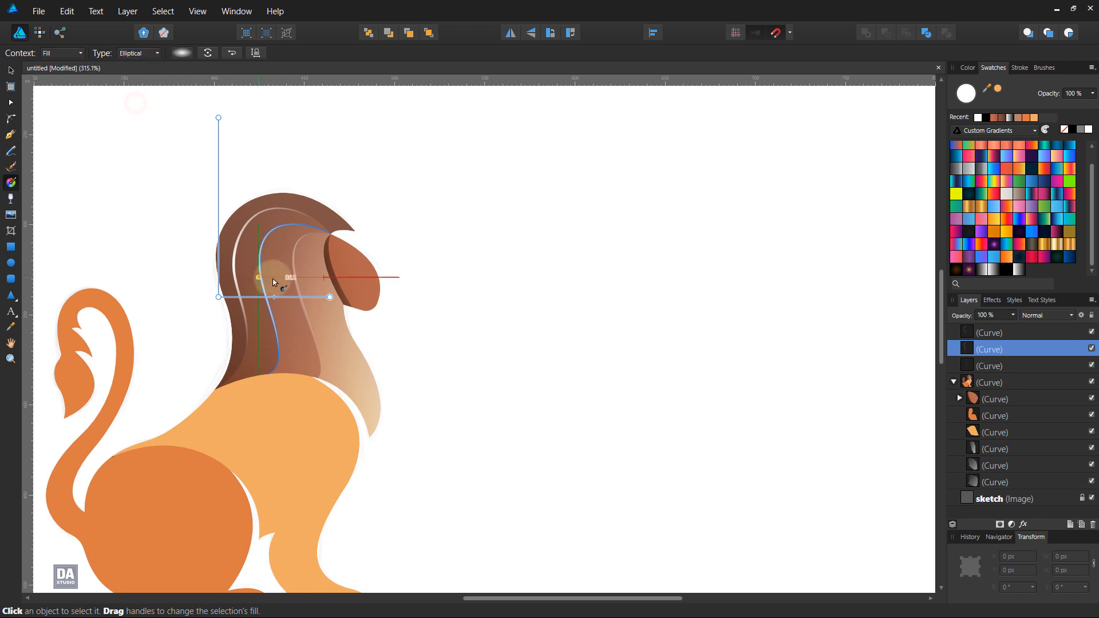
pyautogui.moveTo(259, 277); pyautogui.dragTo(312, 311)
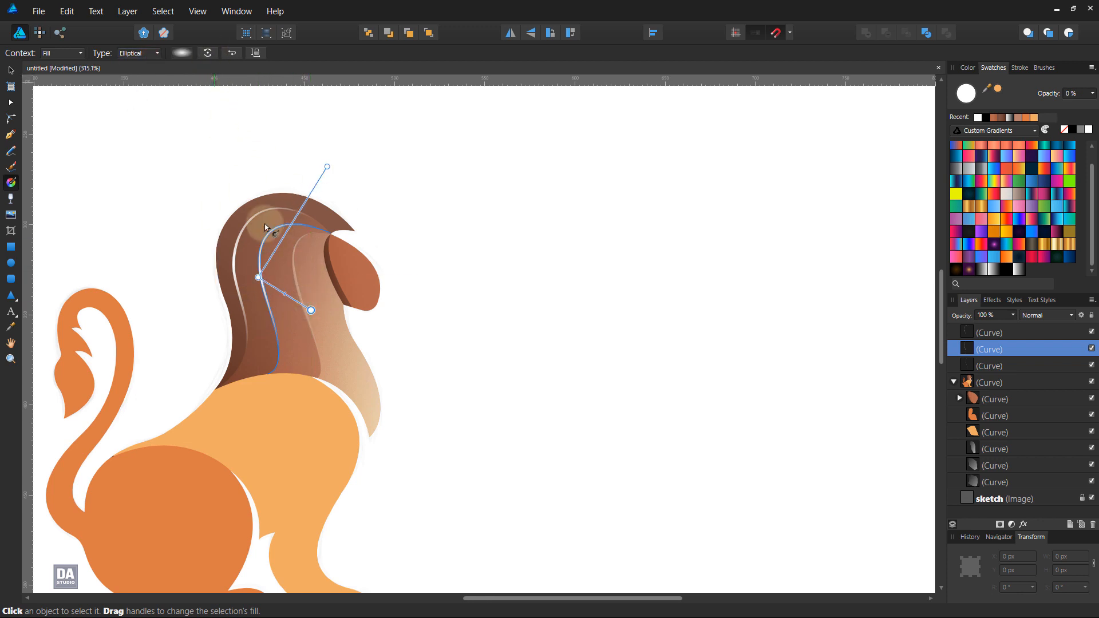
# Step: Give the innermost mane line an elliptical gradient centred on its upper bend and fading past the face, and deselect it
pyautogui.click(293, 267)
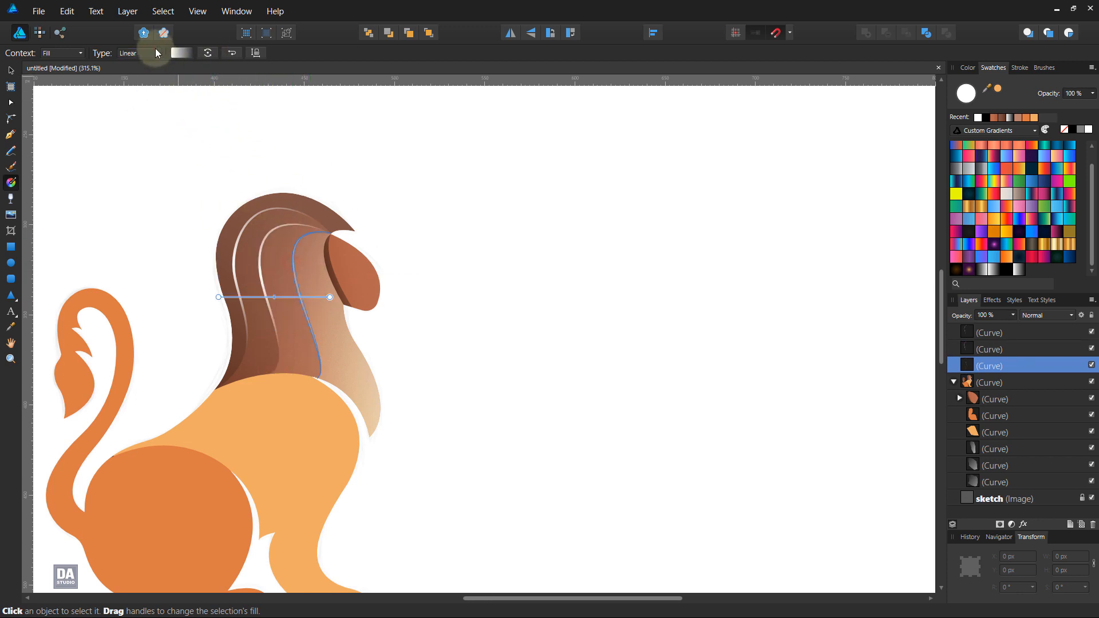
pyautogui.click(155, 52)
pyautogui.click(133, 107)
pyautogui.moveTo(293, 268); pyautogui.dragTo(364, 314)
pyautogui.click(11, 70)
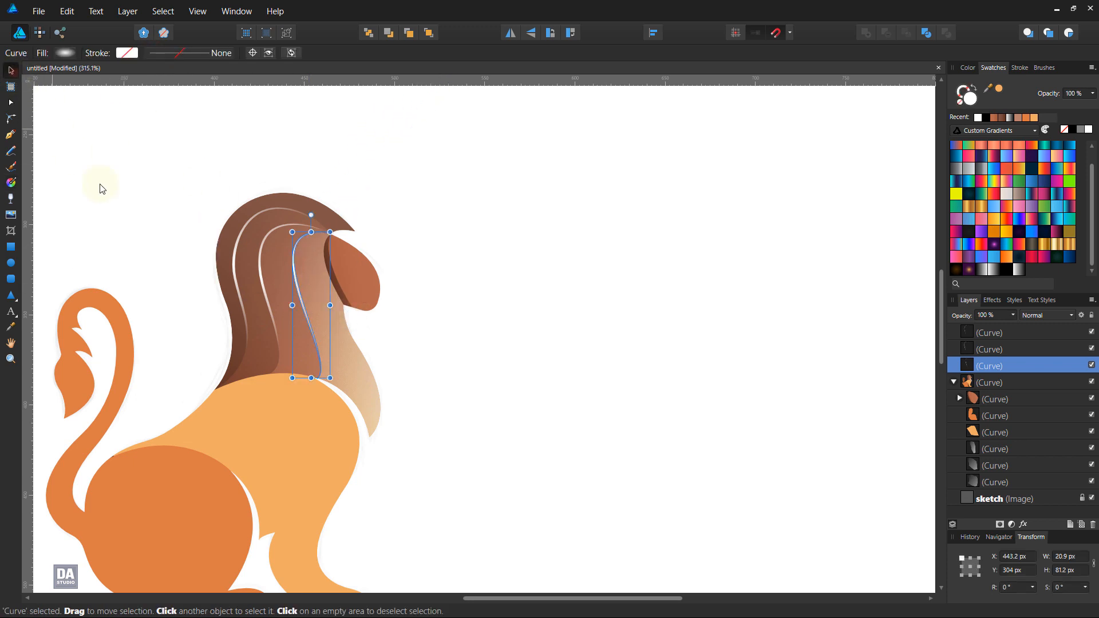
pyautogui.click(126, 216)
# Step: Select all three mane highlight lines and set their blend mode to Overlay
pyautogui.scroll(3, 139, 231)
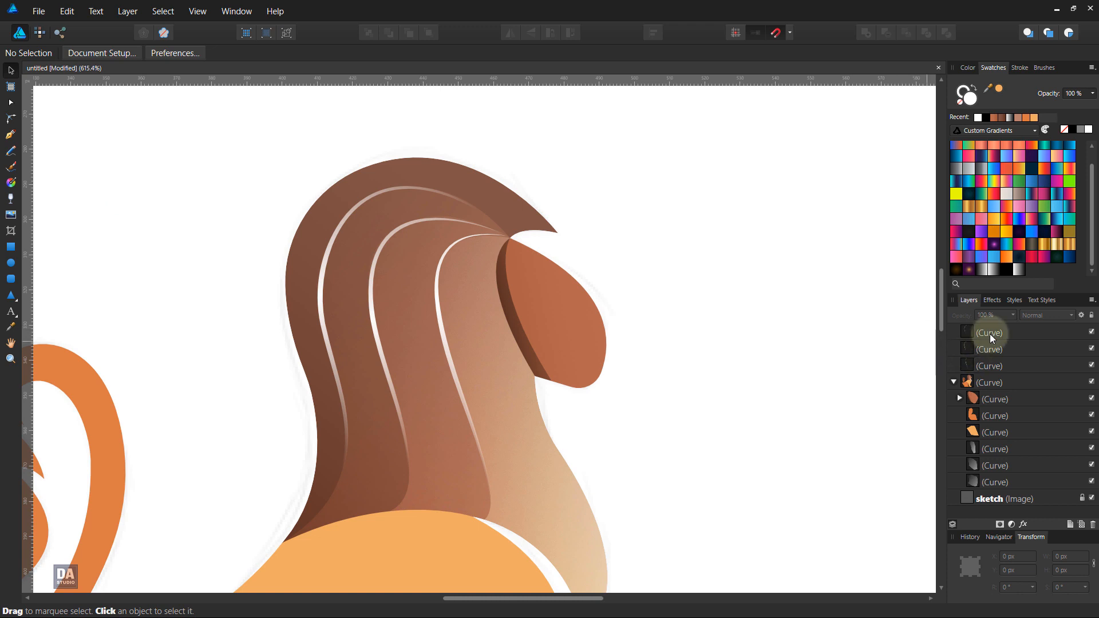
pyautogui.click(991, 335)
pyautogui.keyDown('shift'); pyautogui.click(991, 367); pyautogui.keyUp('shift')
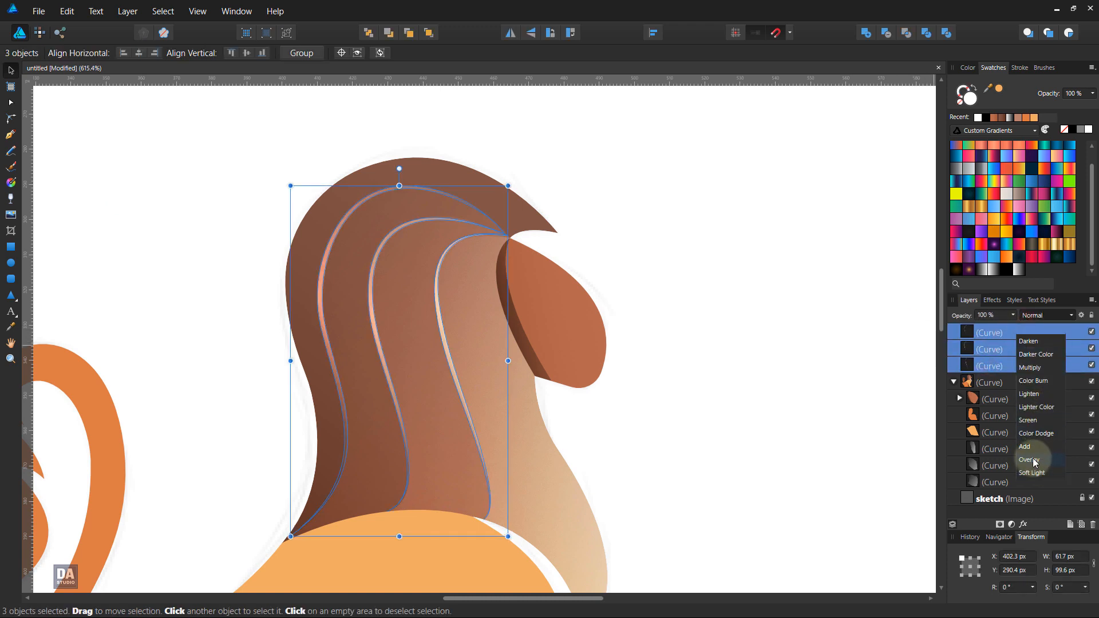
pyautogui.click(1030, 460)
pyautogui.click(753, 339)
# Step: Fill the front body shape with the orange-to-yellow gradient swatch, running diagonally from the haunch up to the chest
pyautogui.scroll(-3, 660, 363)
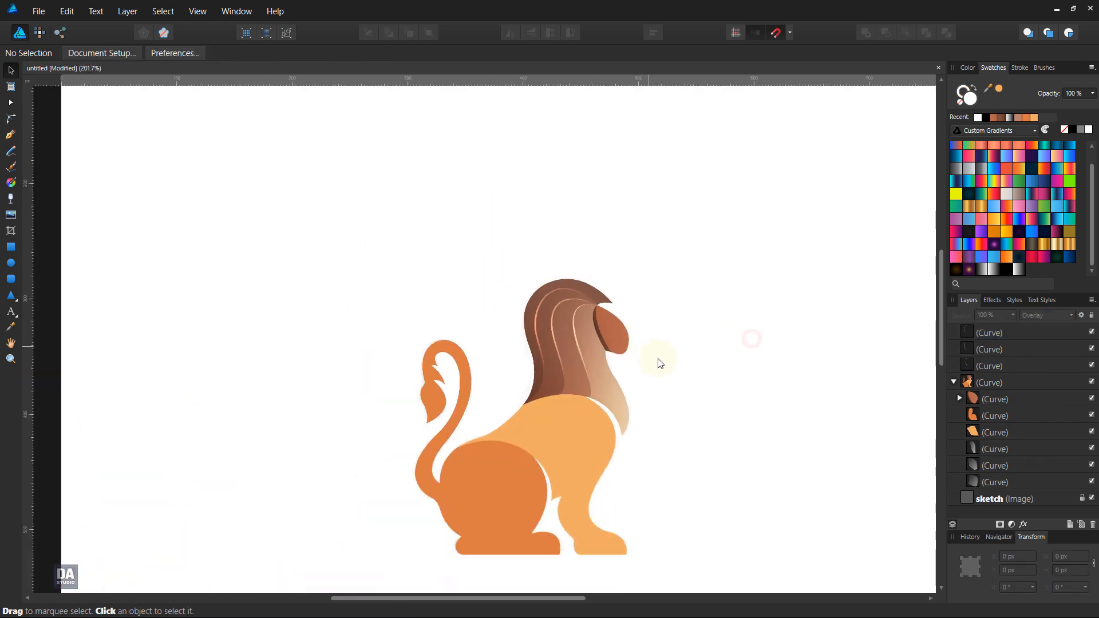
pyautogui.scroll(-1, 677, 381)
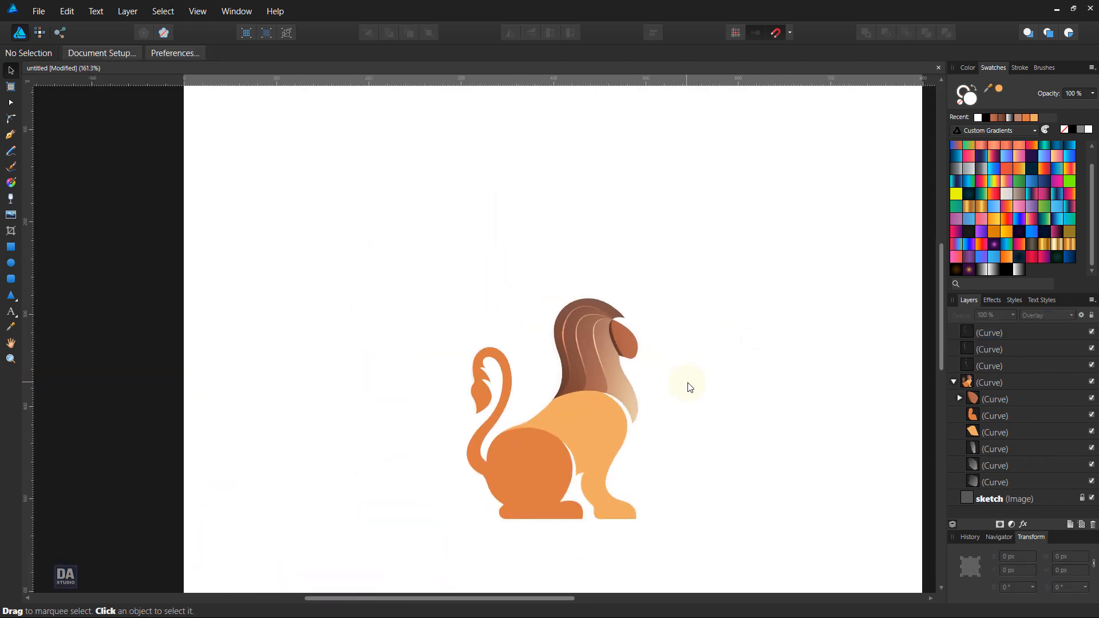
pyautogui.moveTo(681, 417); pyautogui.dragTo(544, 309)
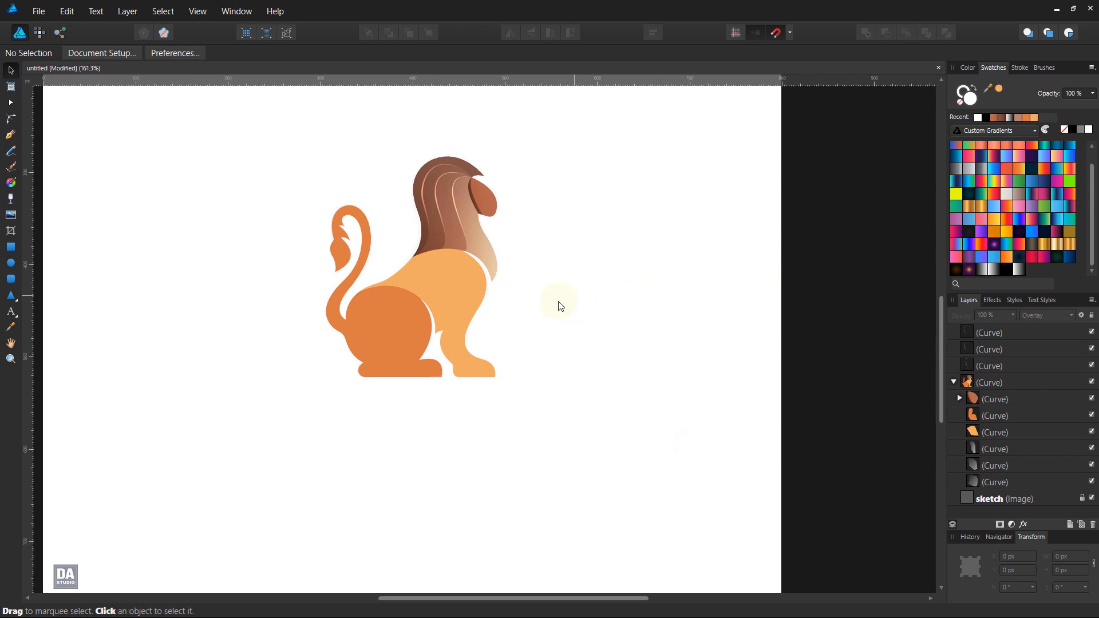
pyautogui.click(464, 296)
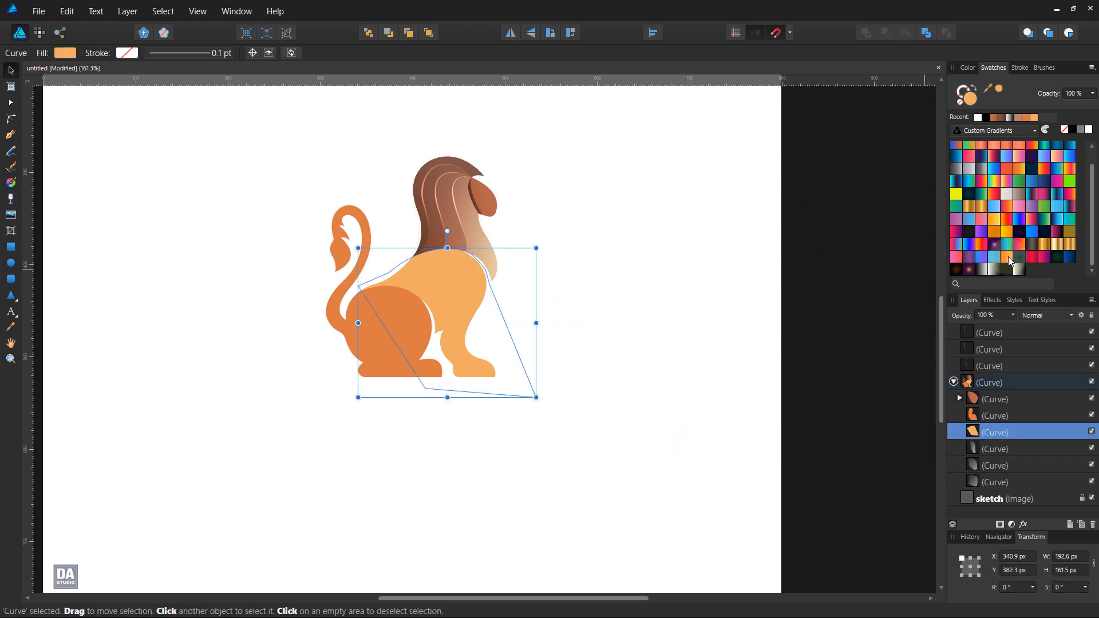
pyautogui.click(994, 225)
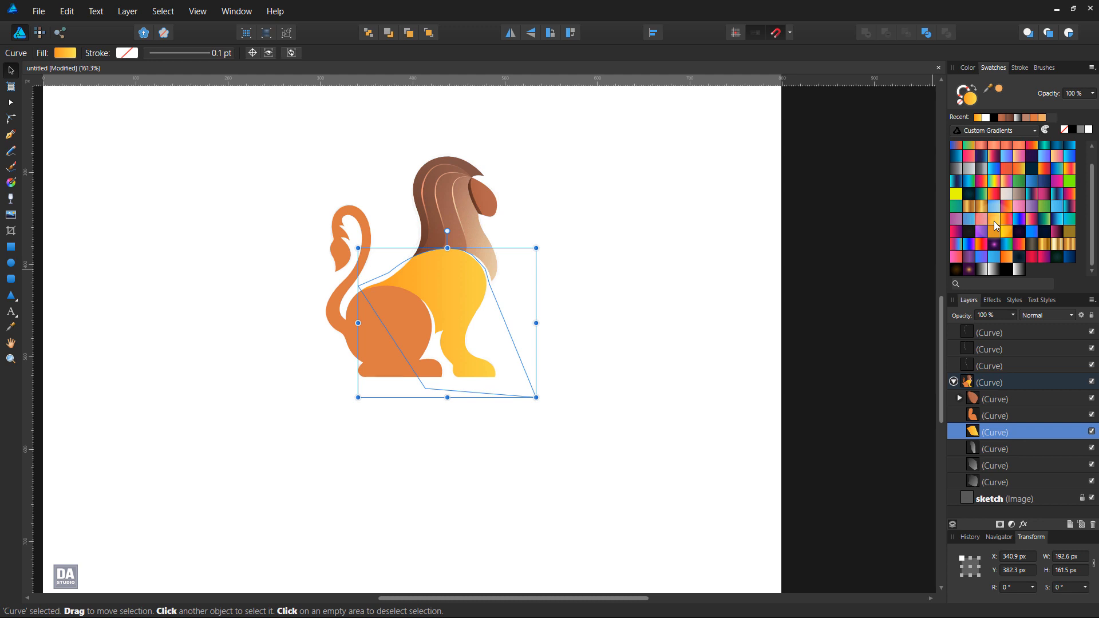
pyautogui.press('g')
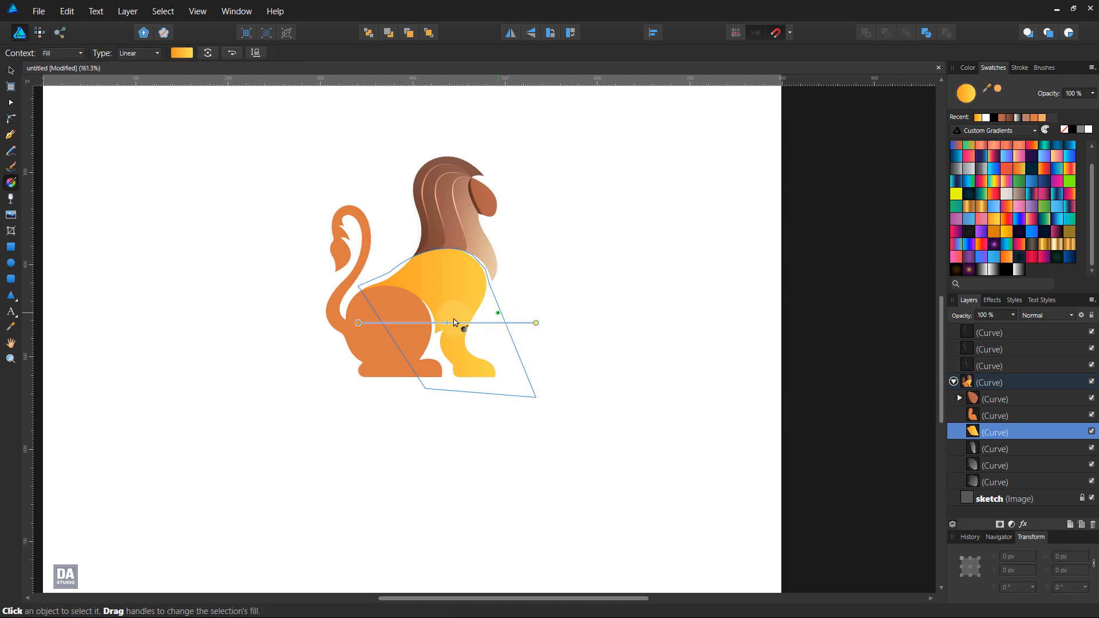
pyautogui.moveTo(358, 330); pyautogui.dragTo(481, 246)
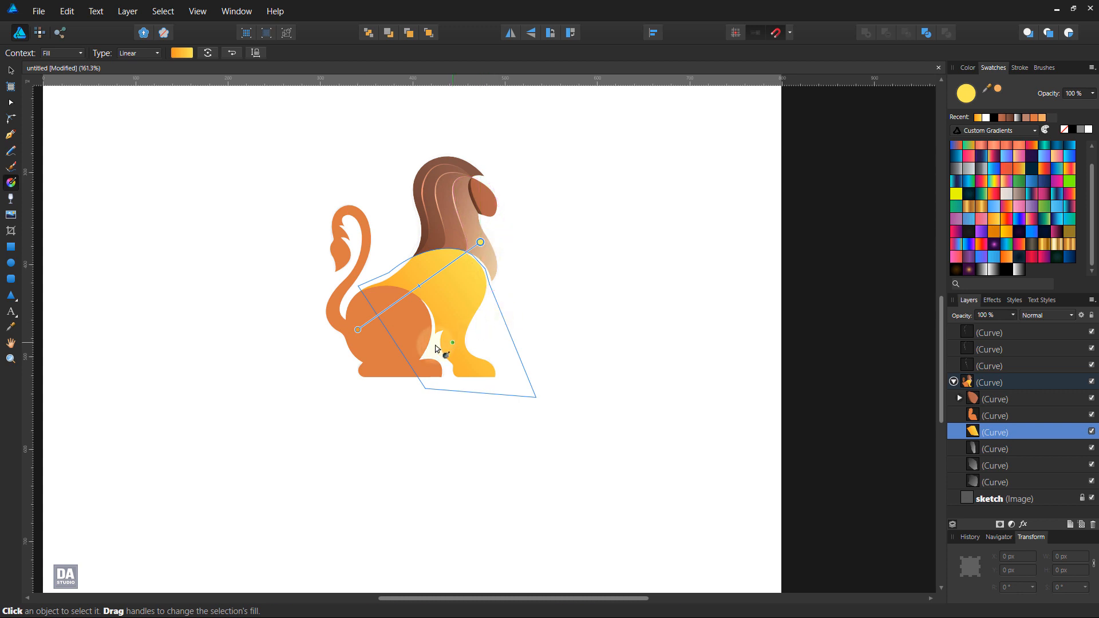
# Step: Fill the haunch and tail shape with a vertical yellow-to-orange gradient, shift its midpoint lower, and deselect it
pyautogui.click(407, 352)
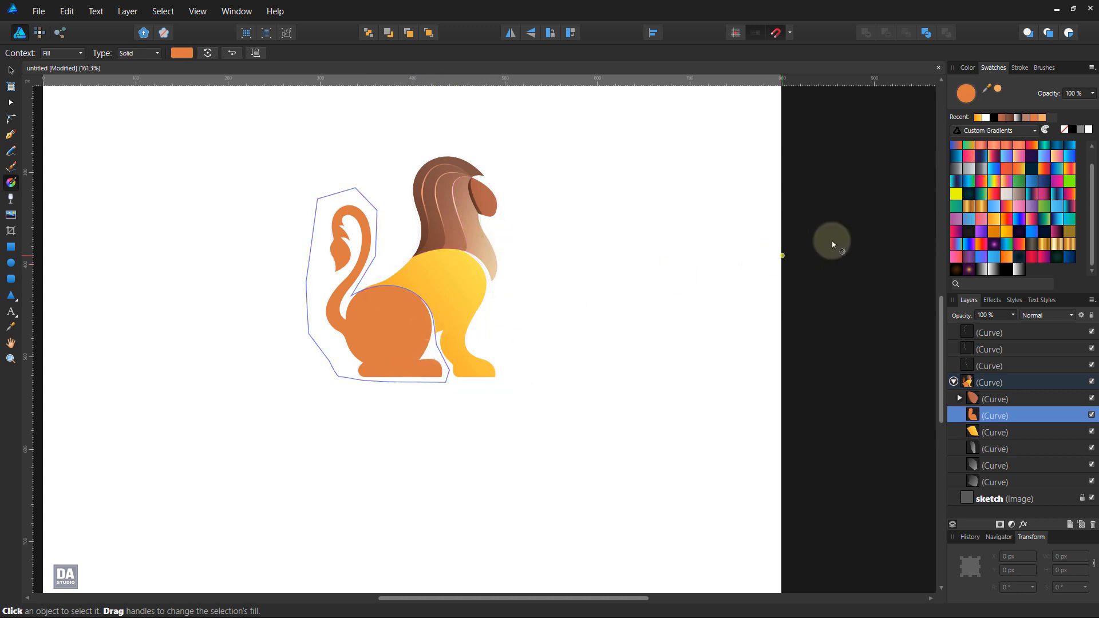
pyautogui.click(1006, 235)
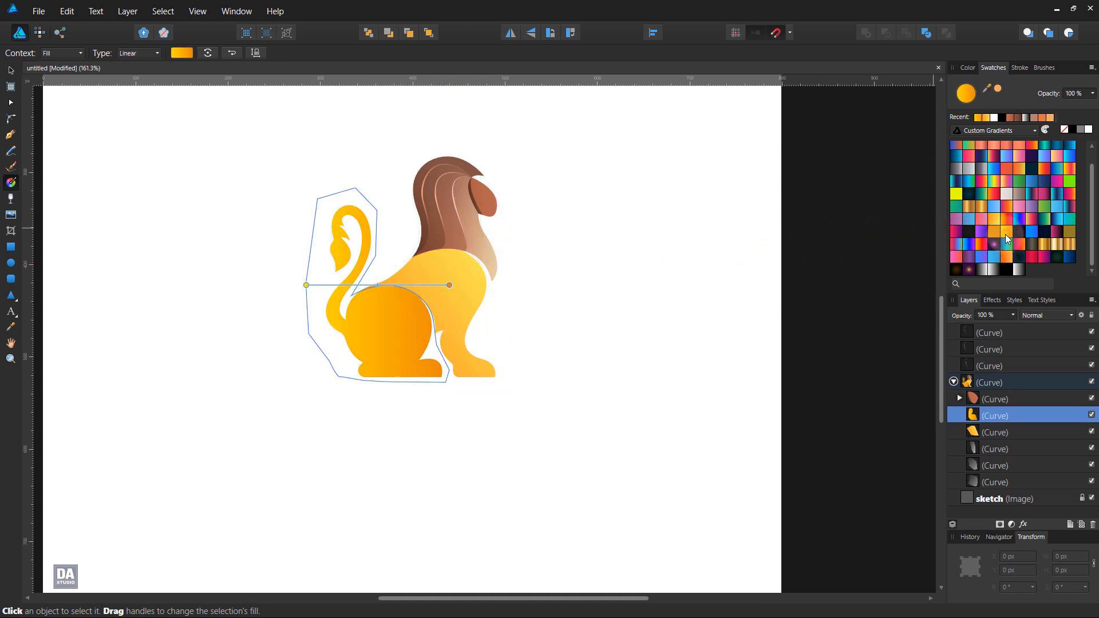
pyautogui.moveTo(389, 398)
pyautogui.mouseDown()
pyautogui.moveTo(388, 293)
pyautogui.moveTo(392, 389)
pyautogui.mouseUp()
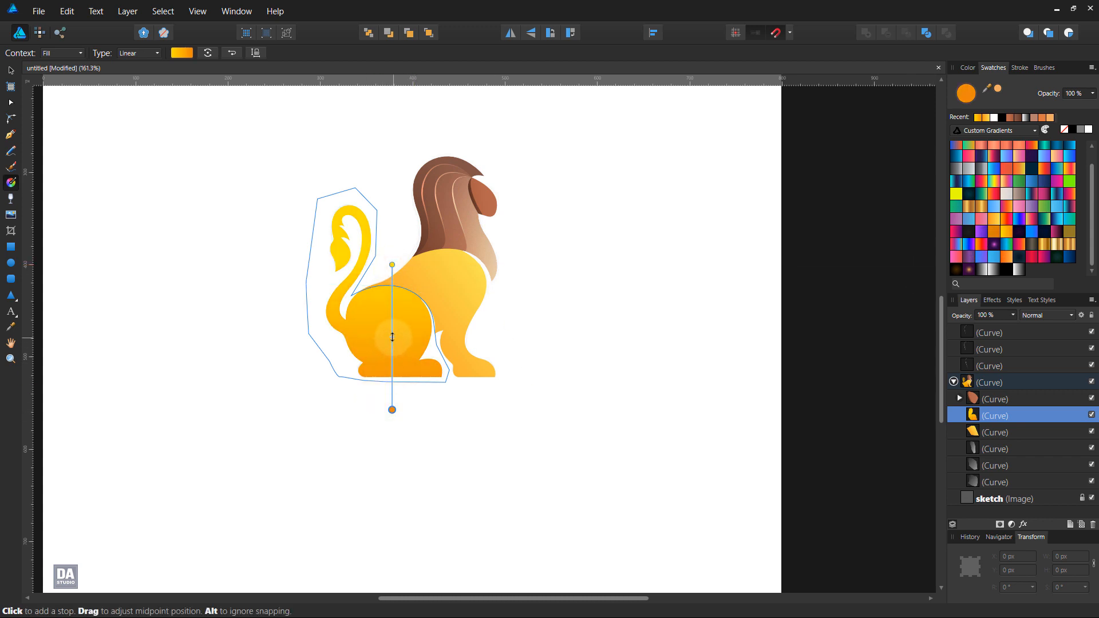
pyautogui.moveTo(393, 338); pyautogui.dragTo(390, 360)
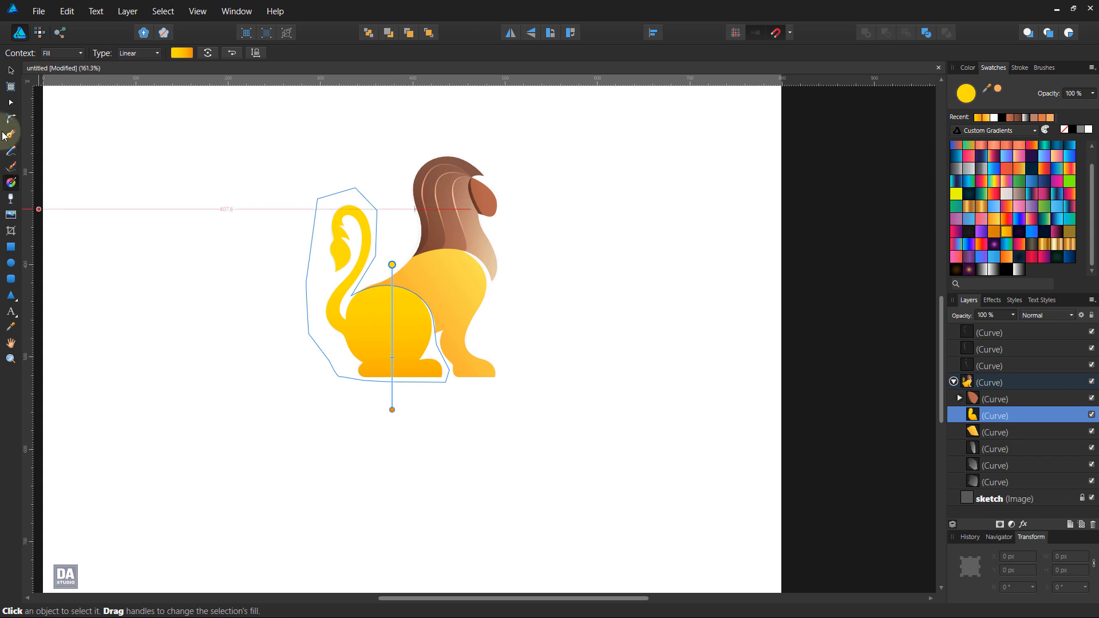
pyautogui.click(10, 70)
pyautogui.click(121, 227)
# Step: Move the front body shape's corner node outward so its fill closes the gap where the back meets the haunch
pyautogui.scroll(5, 304, 206)
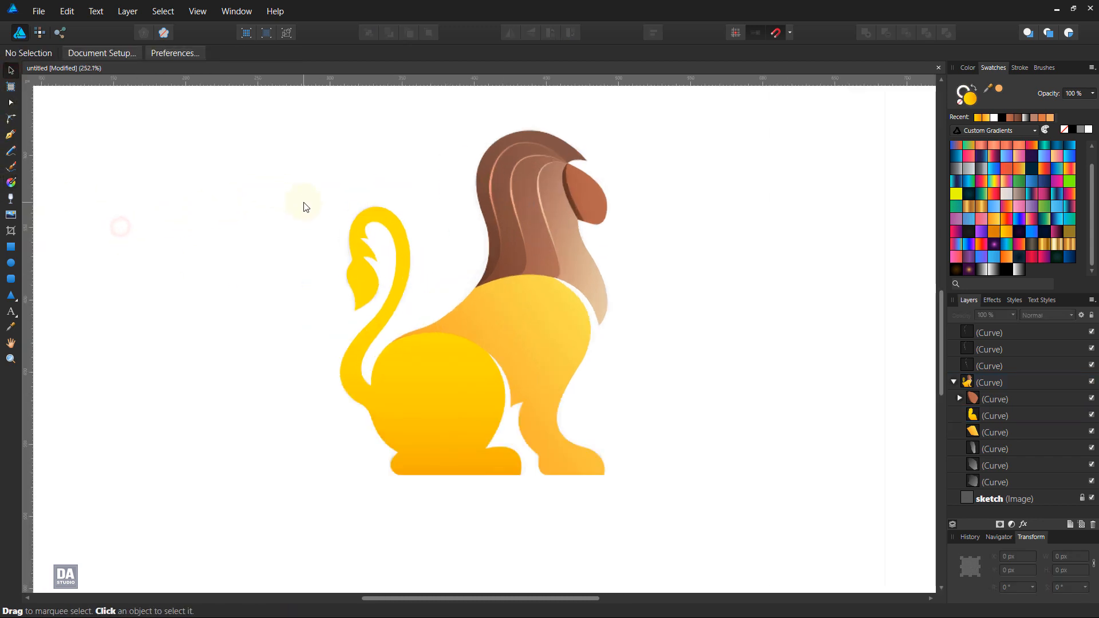
pyautogui.click(11, 134)
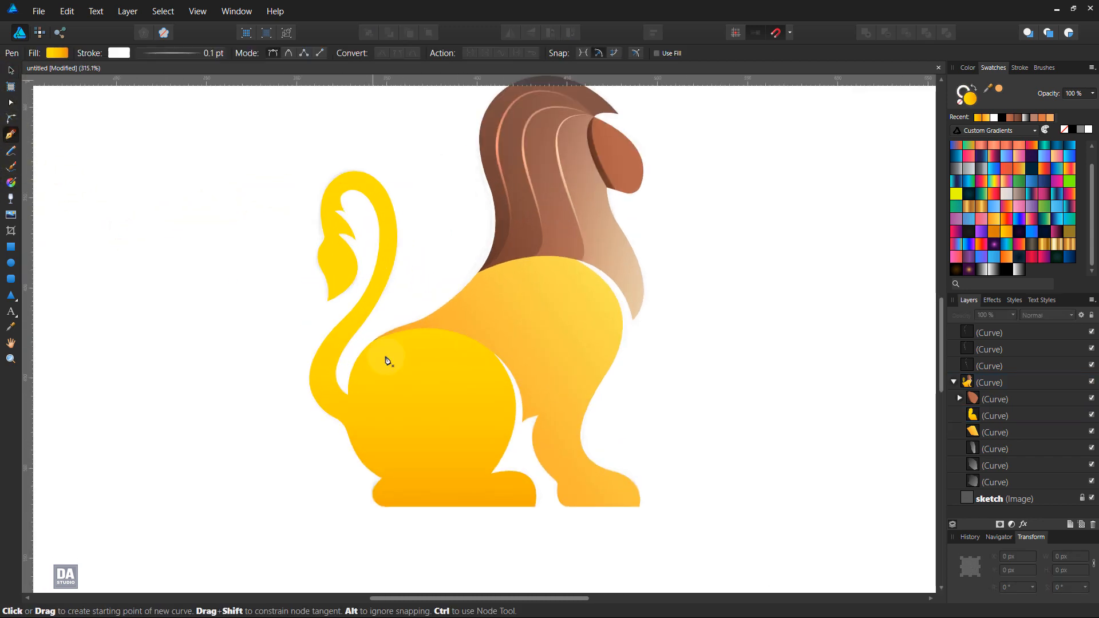
pyautogui.scroll(6, 389, 345)
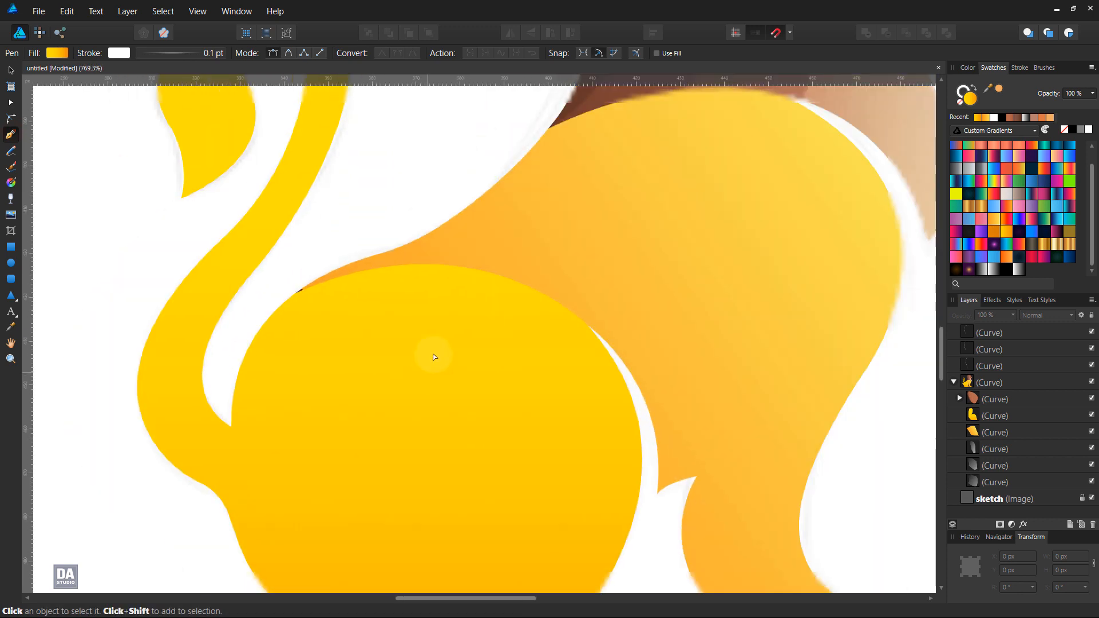
pyautogui.keyDown('ctrl'); pyautogui.click(504, 267); pyautogui.keyUp('ctrl')
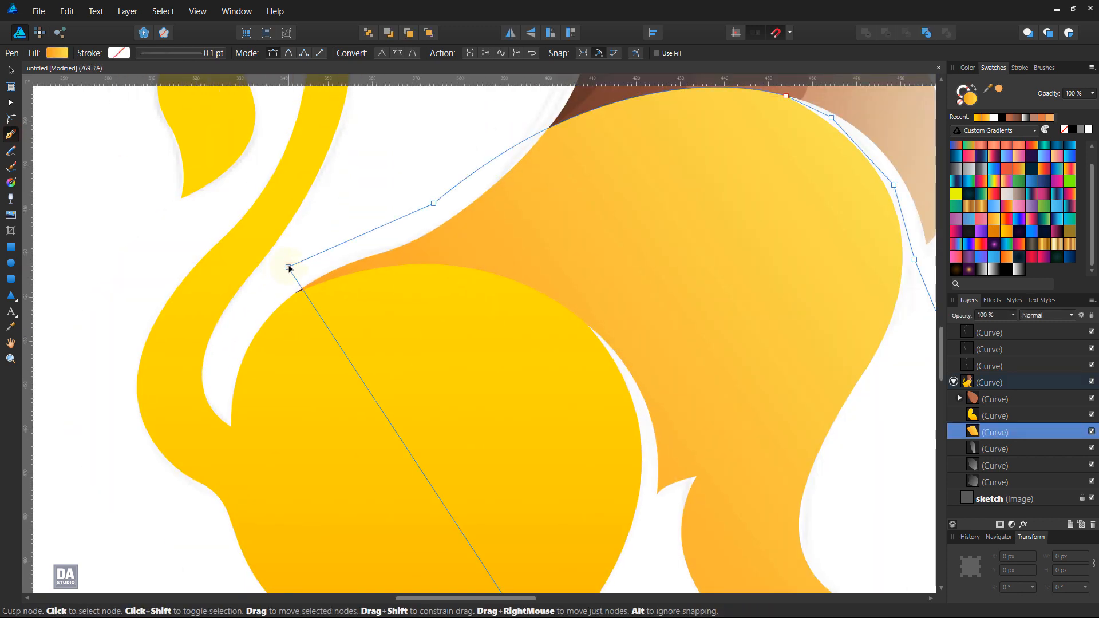
pyautogui.moveTo(288, 267); pyautogui.dragTo(272, 276)
pyautogui.press('Escape')
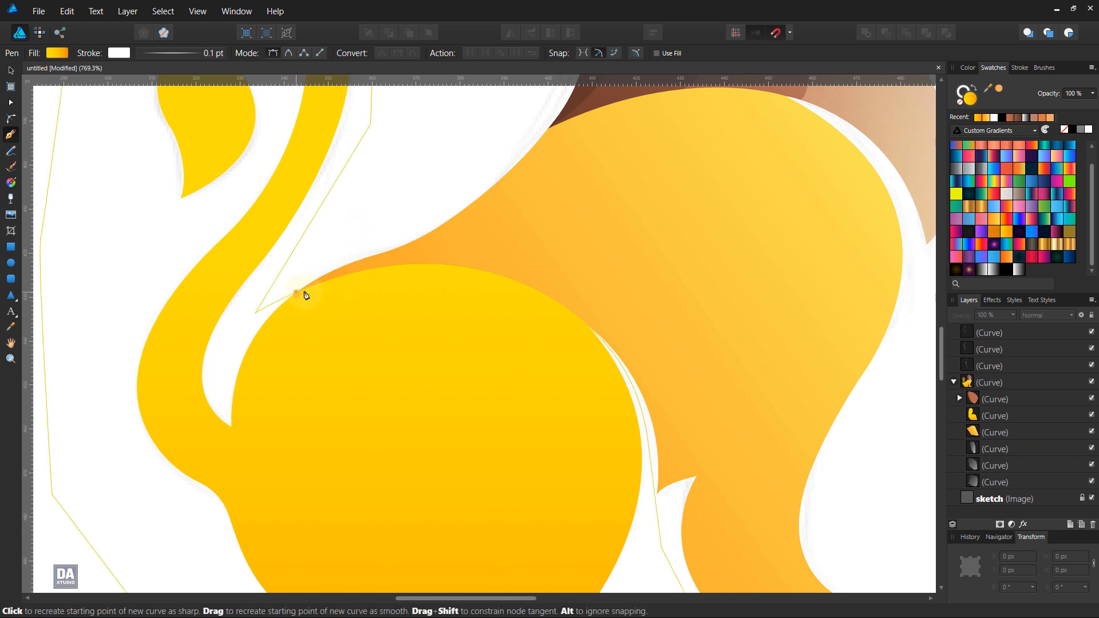
pyautogui.press('space')
pyautogui.moveTo(786, 324); pyautogui.dragTo(637, 261)
pyautogui.scroll(-3, 601, 285)
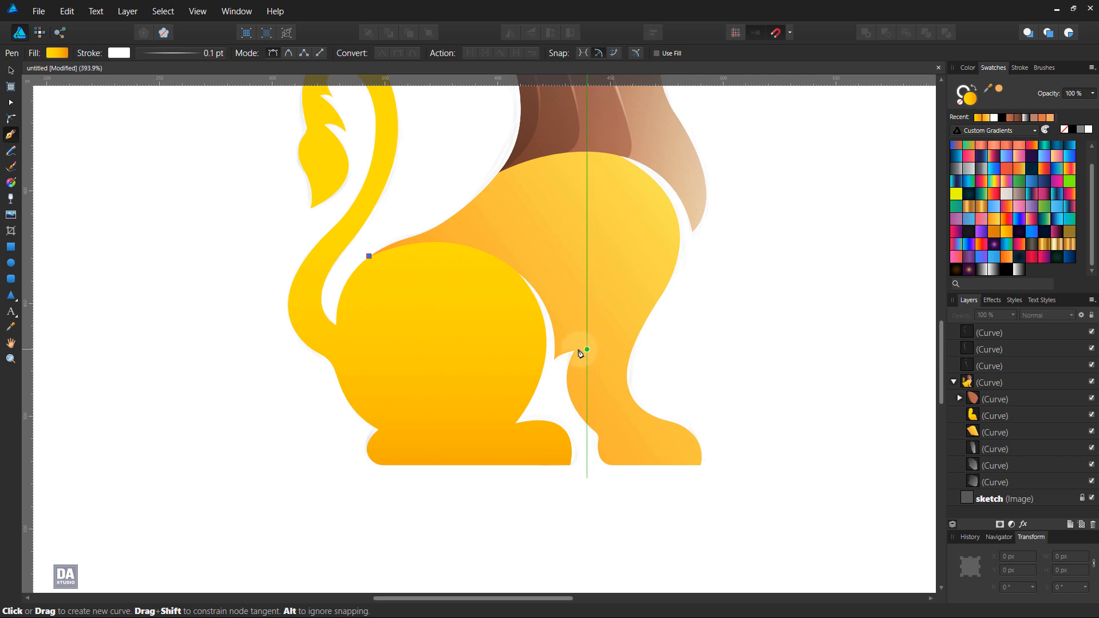
pyautogui.moveTo(578, 351); pyautogui.dragTo(559, 522)
pyautogui.hotkey('ctrl', 'z')
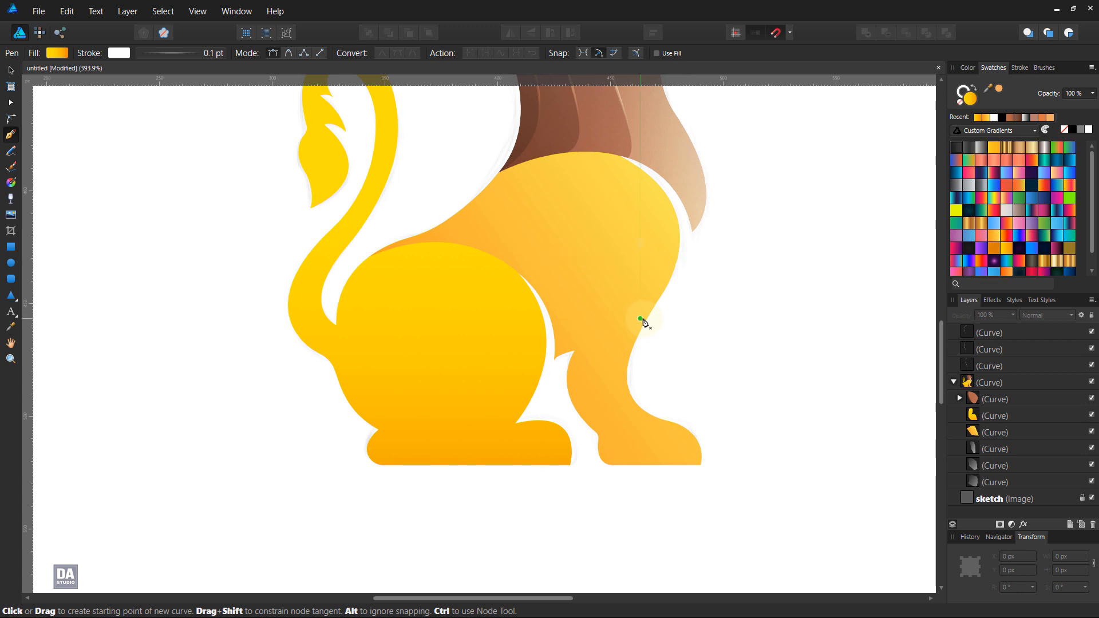
# Step: Draw a closed curve arching from the front leg's top over the back, down through the haunch and around below both feet
pyautogui.click(654, 307)
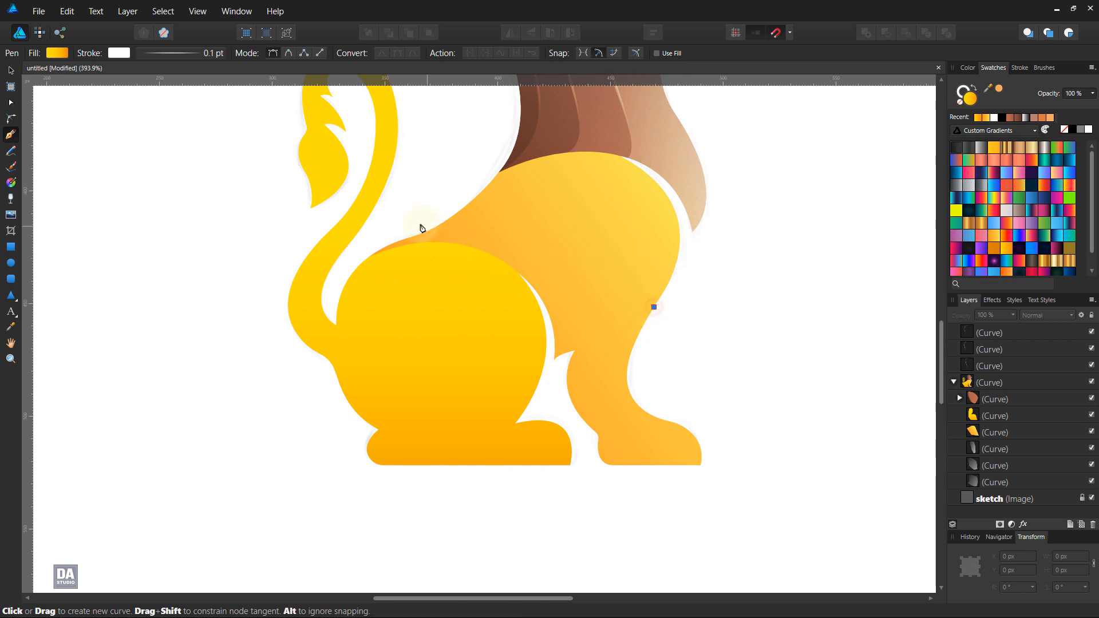
pyautogui.moveTo(418, 220); pyautogui.dragTo(228, 289)
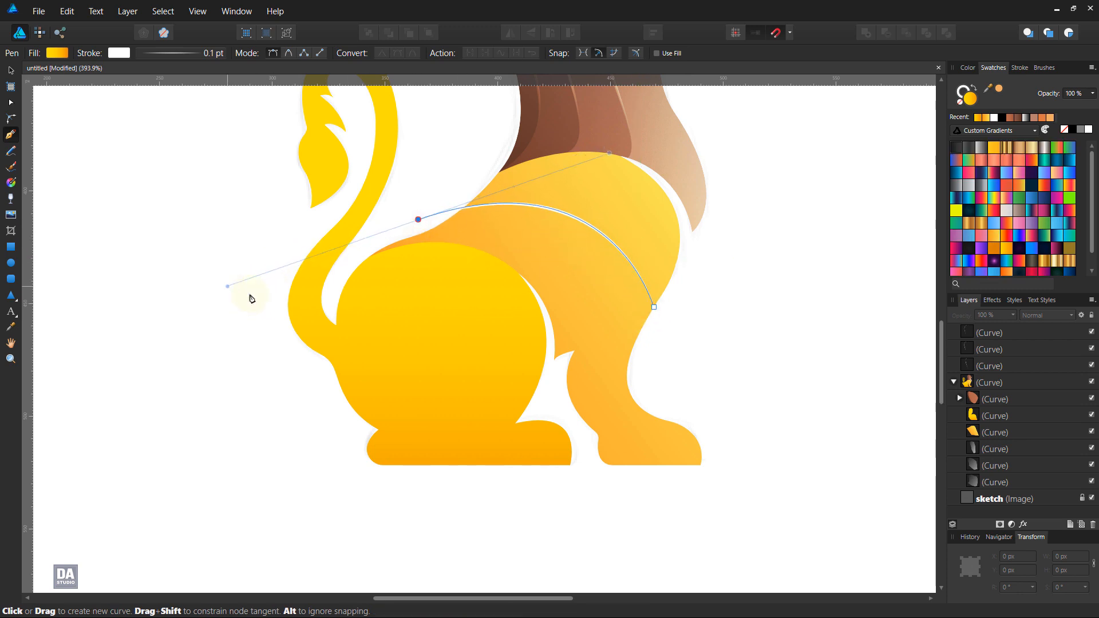
pyautogui.click(338, 267)
pyautogui.click(355, 362)
pyautogui.click(412, 469)
pyautogui.click(640, 493)
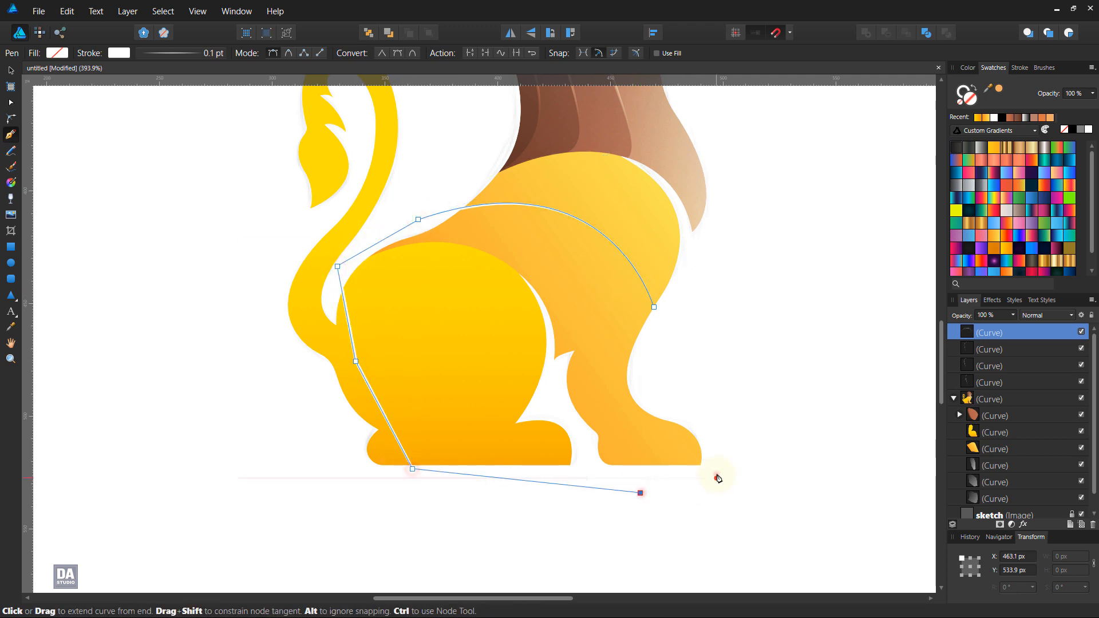
pyautogui.moveTo(717, 478); pyautogui.dragTo(718, 396)
pyautogui.click(654, 308)
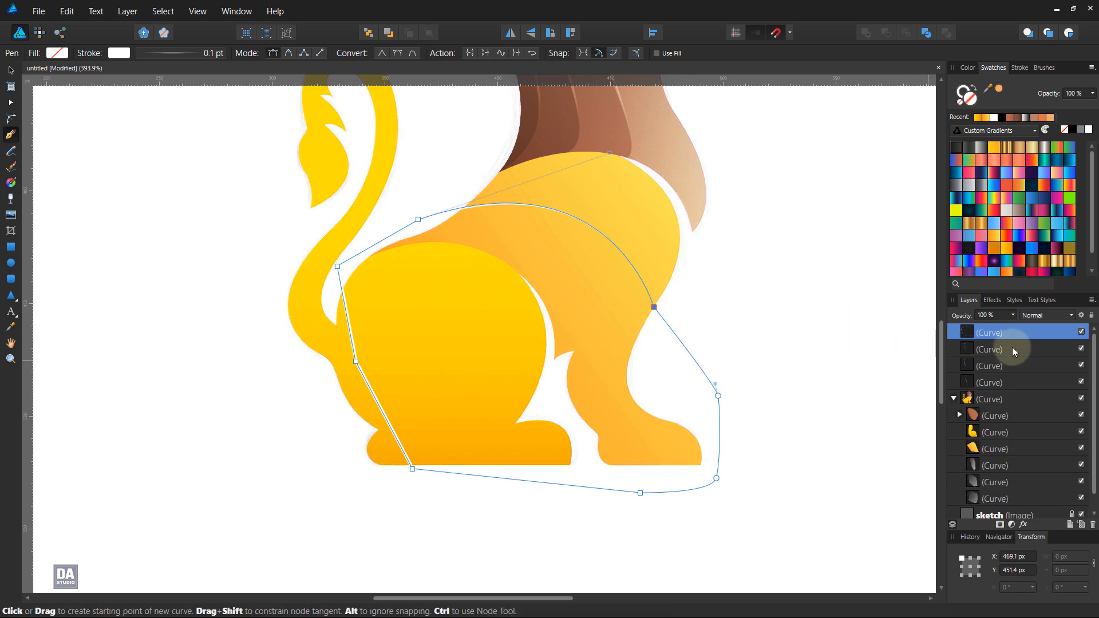
# Step: Fill the new curve with a white-to-transparent linear gradient, running diagonally from white at the chest to transparent near the haunch
pyautogui.click(976, 85)
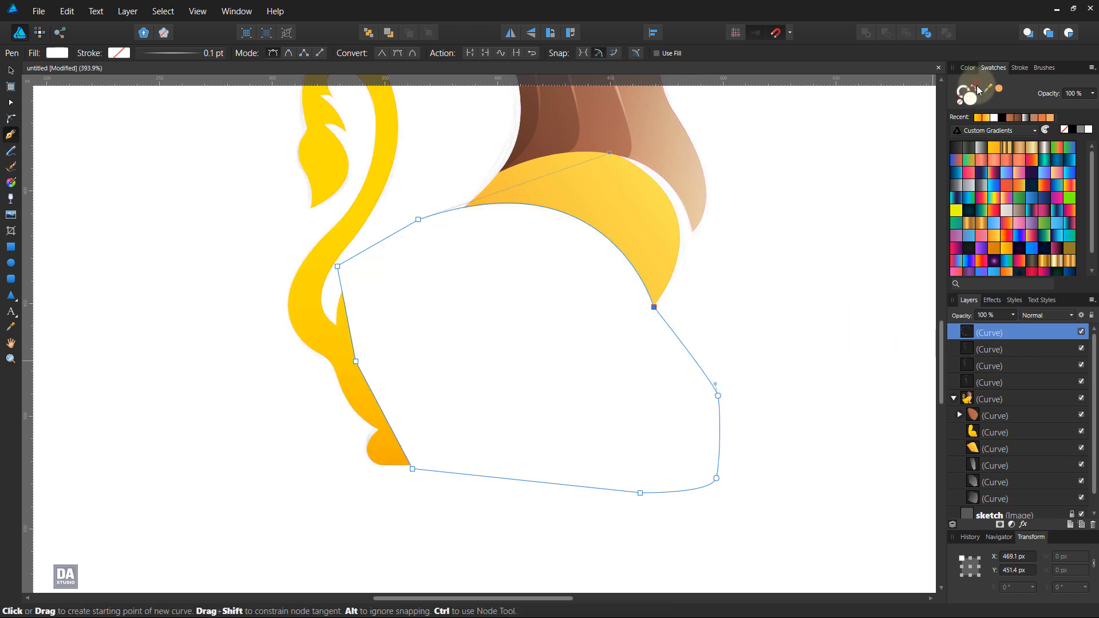
pyautogui.scroll(-1, 1049, 240)
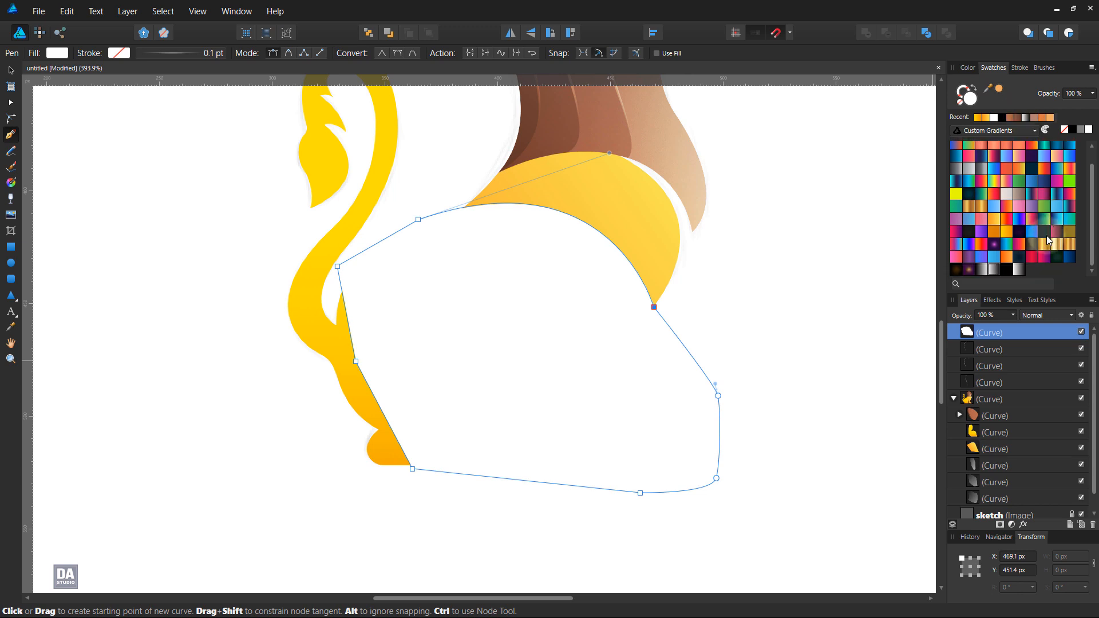
pyautogui.click(1022, 271)
pyautogui.press('g')
pyautogui.moveTo(481, 415); pyautogui.dragTo(643, 258)
pyautogui.moveTo(663, 209); pyautogui.dragTo(503, 363)
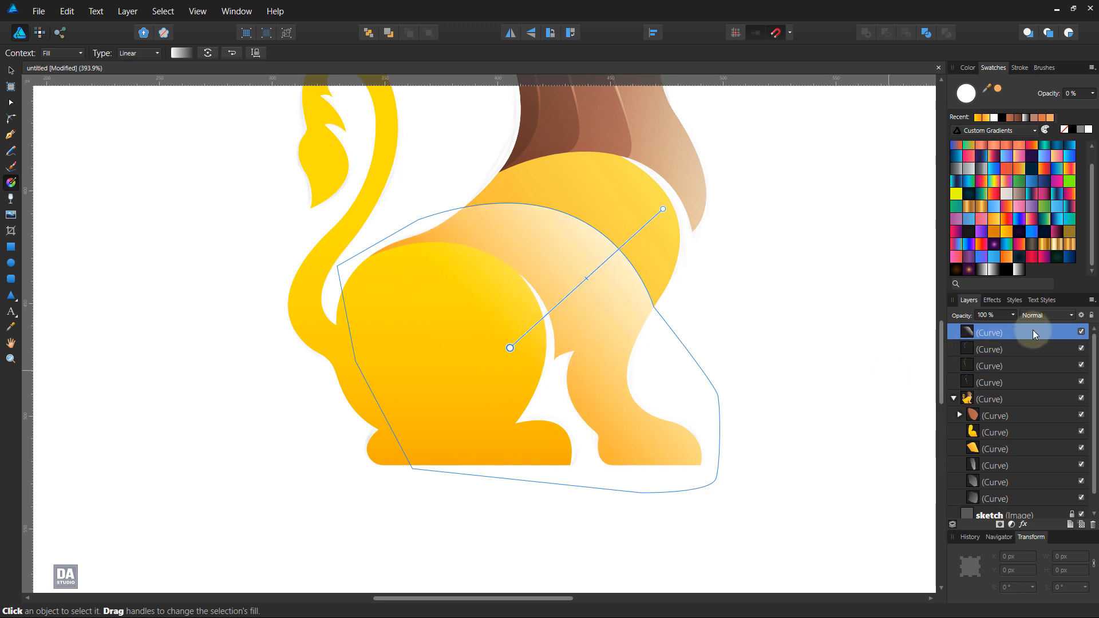
# Step: Clip the white gradient curve inside the front body shape, deselect it, and expand that shape's layer
pyautogui.moveTo(1033, 330); pyautogui.dragTo(1004, 448)
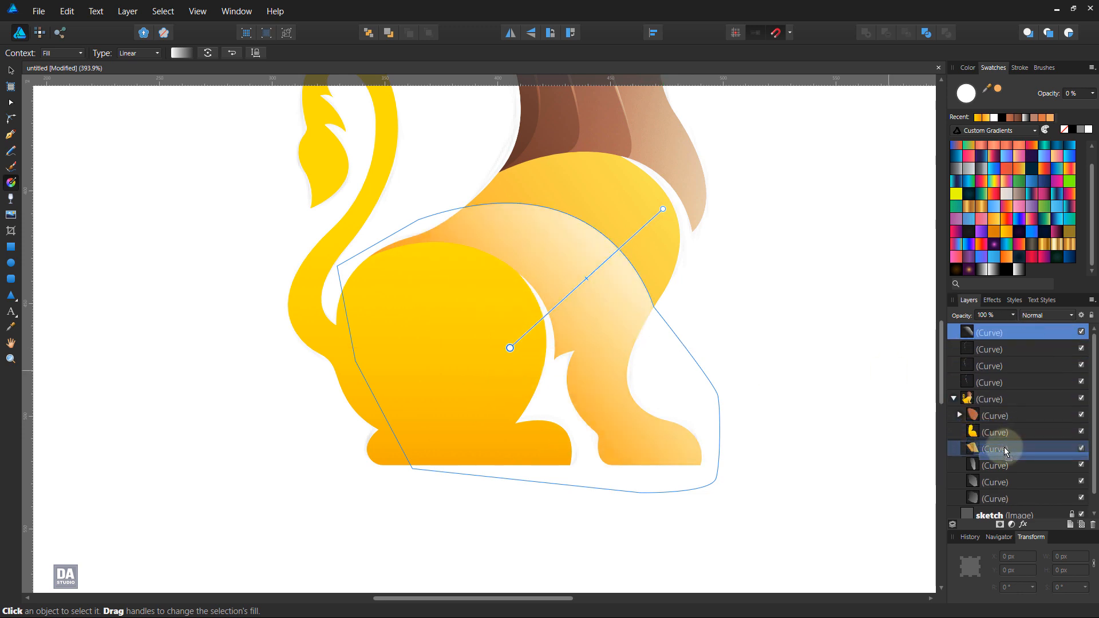
pyautogui.click(800, 323)
pyautogui.click(960, 432)
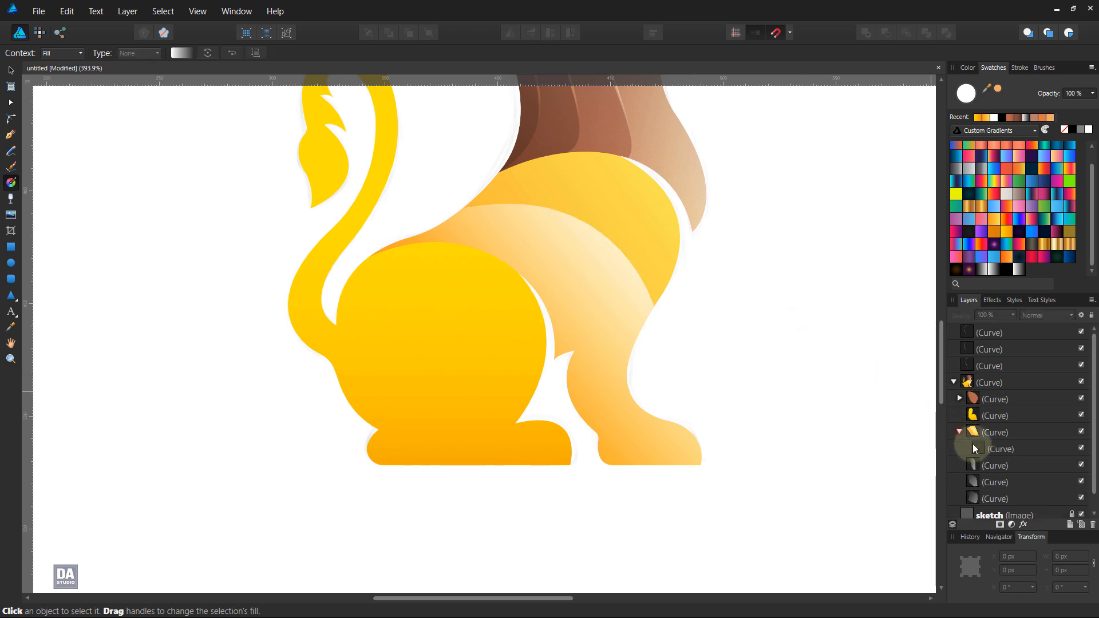
# Step: Lower the opacity of the clipped highlight curve in the front body to 50% and deselect it
pyautogui.click(996, 449)
pyautogui.click(1029, 317)
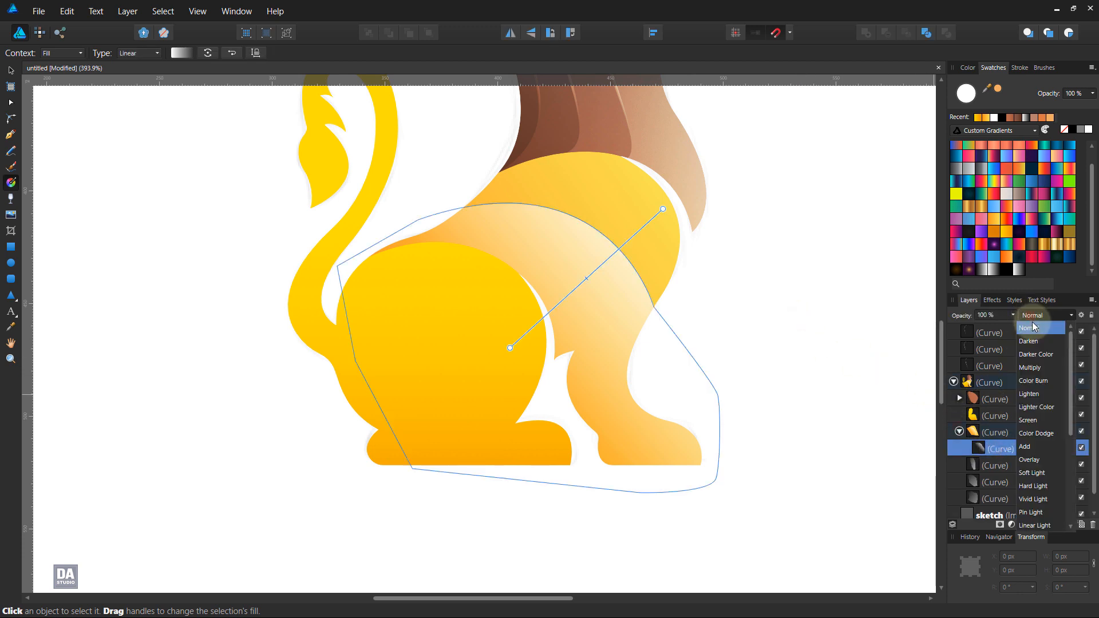
pyautogui.click(1020, 311)
pyautogui.moveTo(1010, 328); pyautogui.dragTo(976, 329)
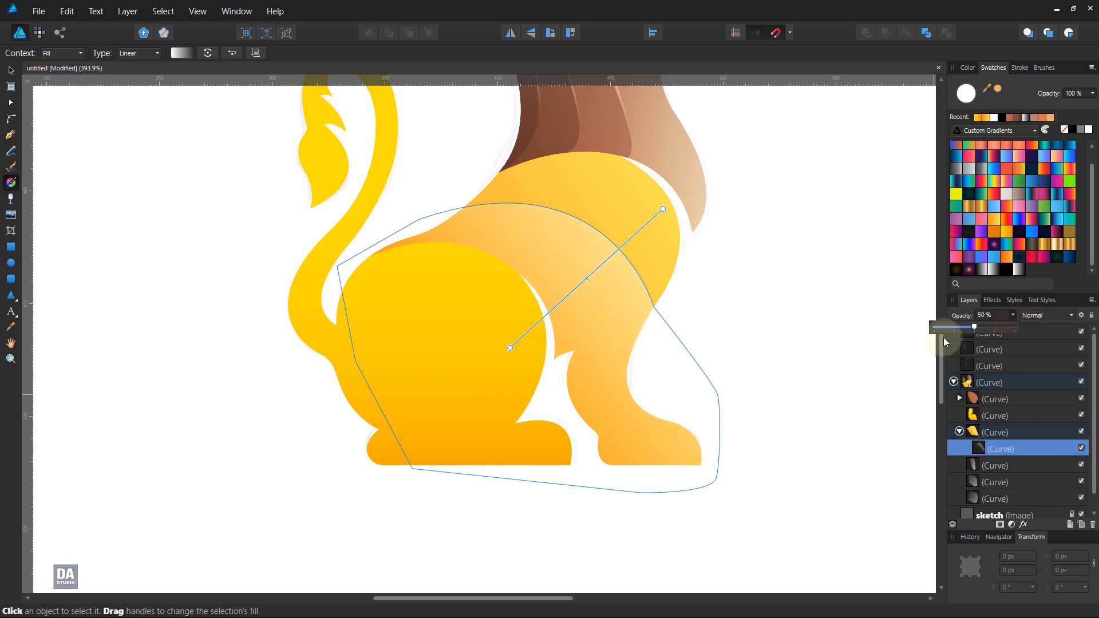
pyautogui.click(759, 348)
pyautogui.scroll(-2, 759, 347)
pyautogui.scroll(-3, 759, 347)
pyautogui.scroll(4, 773, 361)
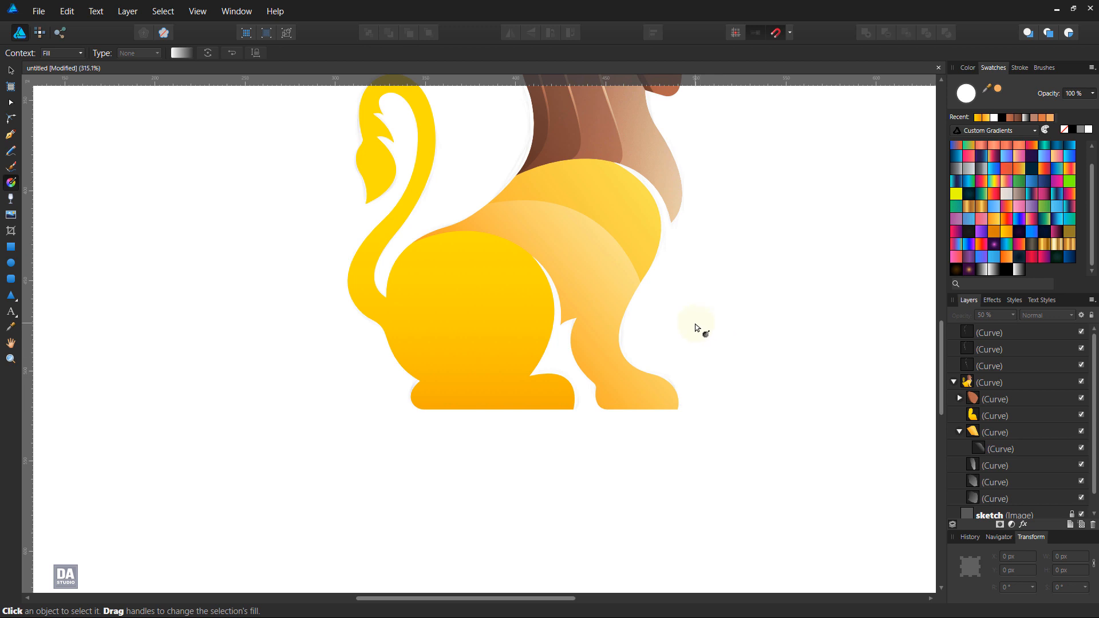
# Step: Start a new curve that bows forward through the haunch, from the top of the haunch down past the heel
pyautogui.press('p')
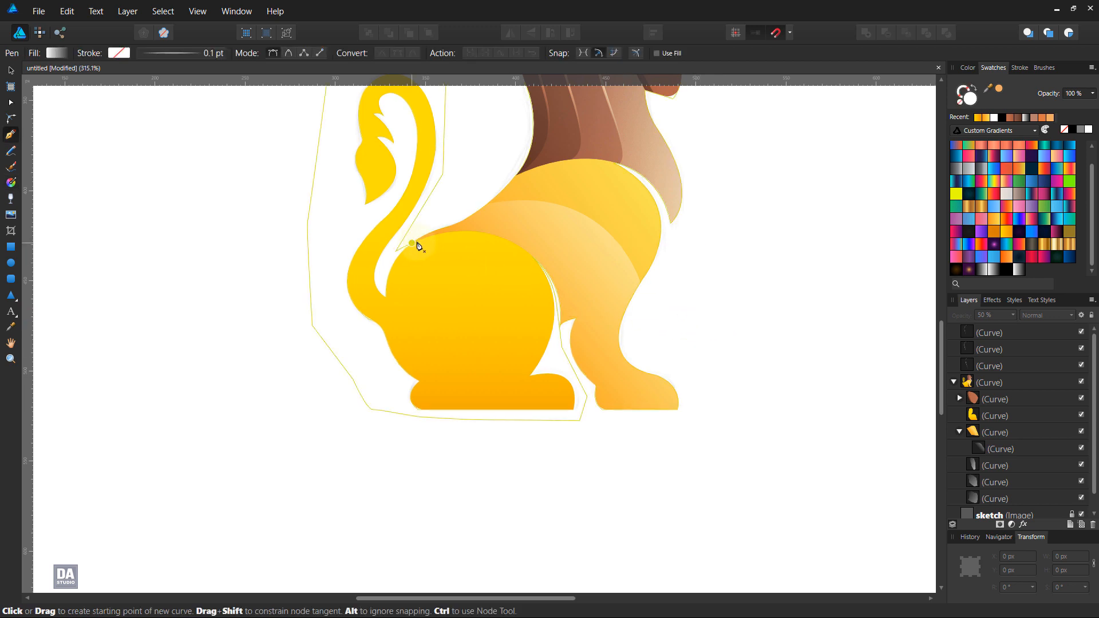
pyautogui.click(428, 237)
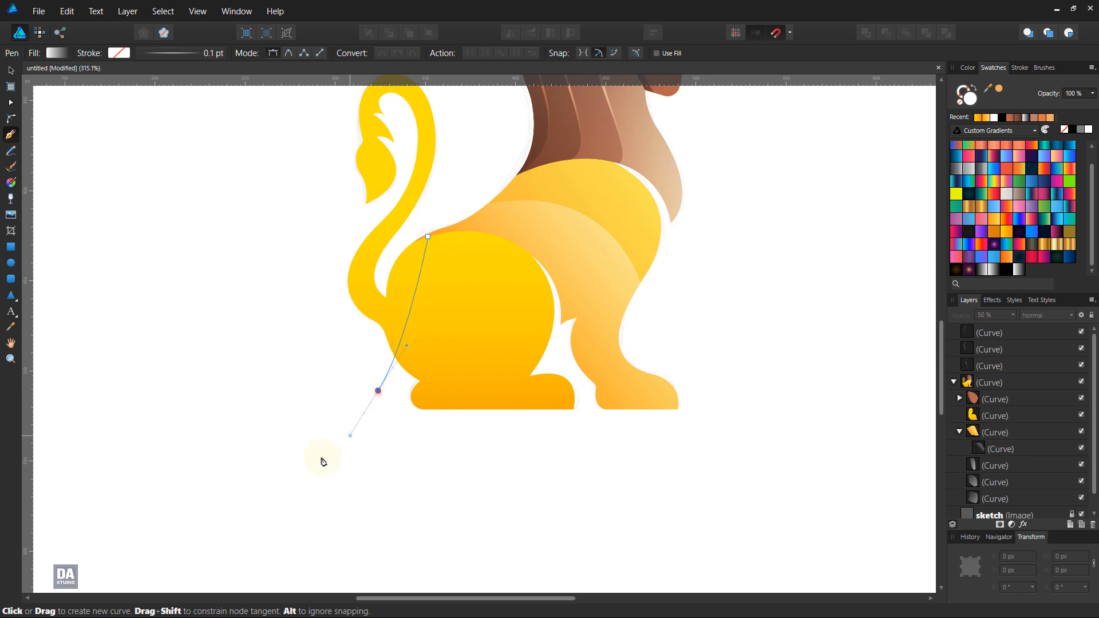
pyautogui.moveTo(323, 461); pyautogui.dragTo(250, 462)
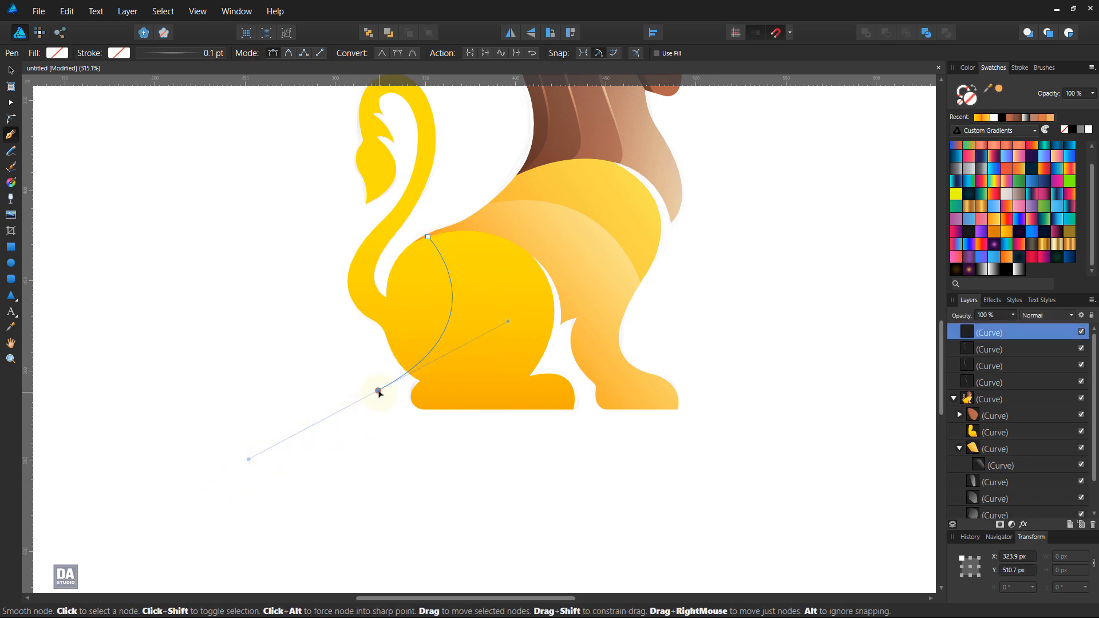
pyautogui.moveTo(378, 391); pyautogui.dragTo(394, 398)
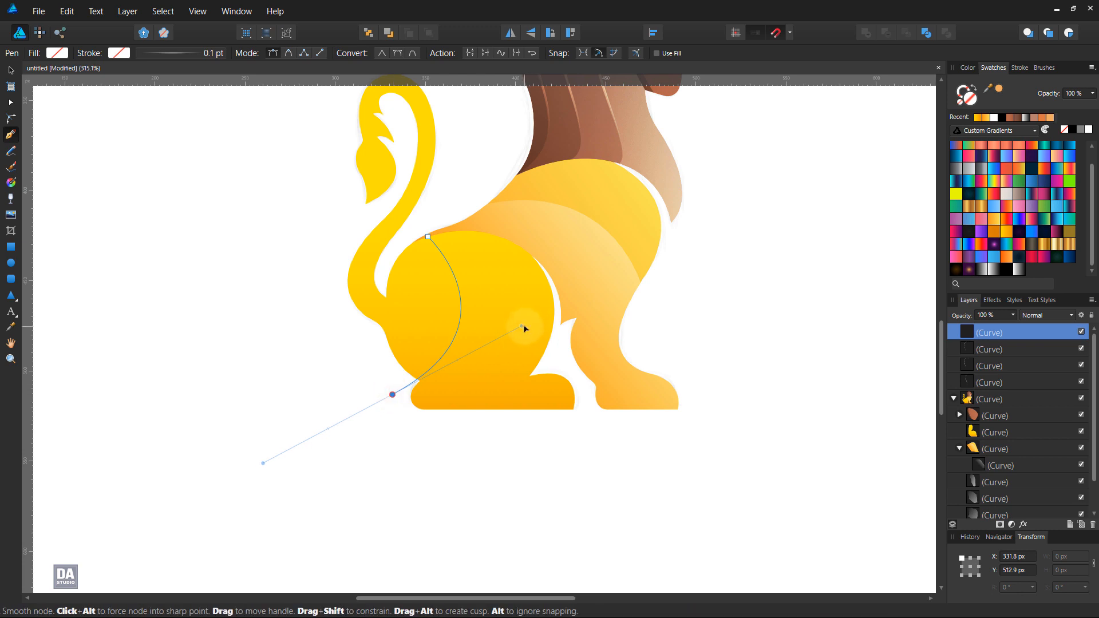
pyautogui.click(426, 237)
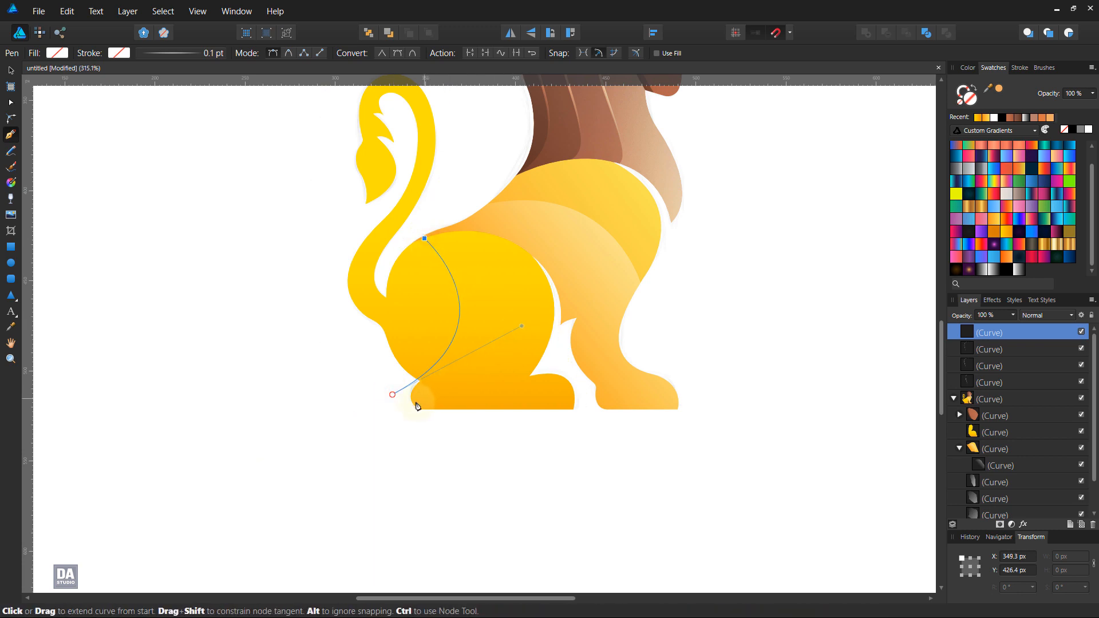
# Step: Extend the haunch curve with straight segments around the outside of the tail and close it behind the heel
pyautogui.scroll(2, 398, 314)
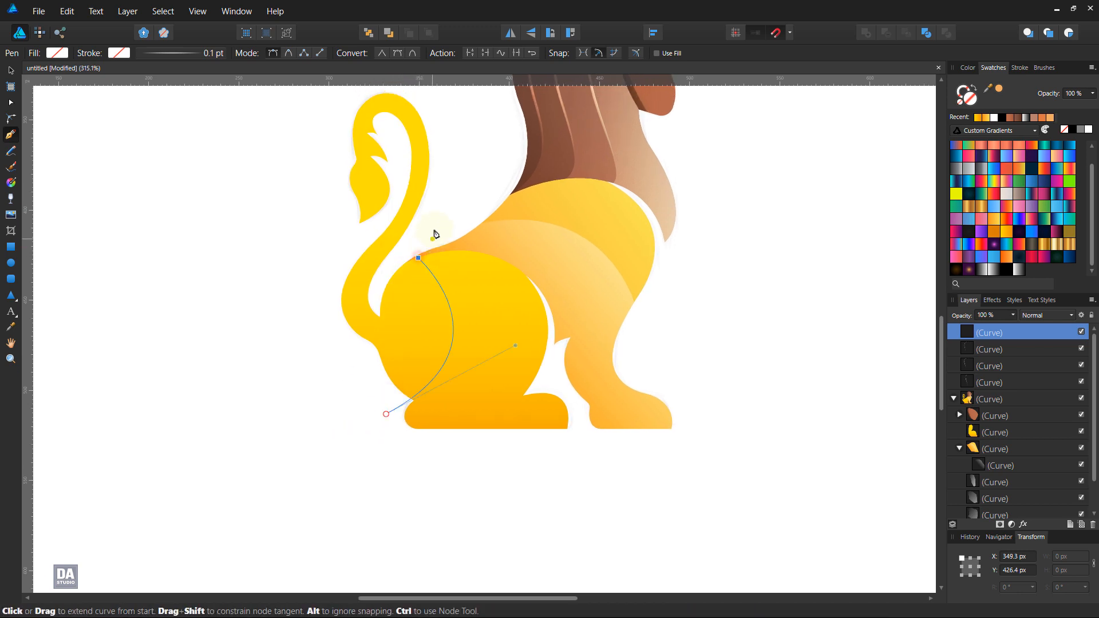
pyautogui.scroll(6, 419, 287)
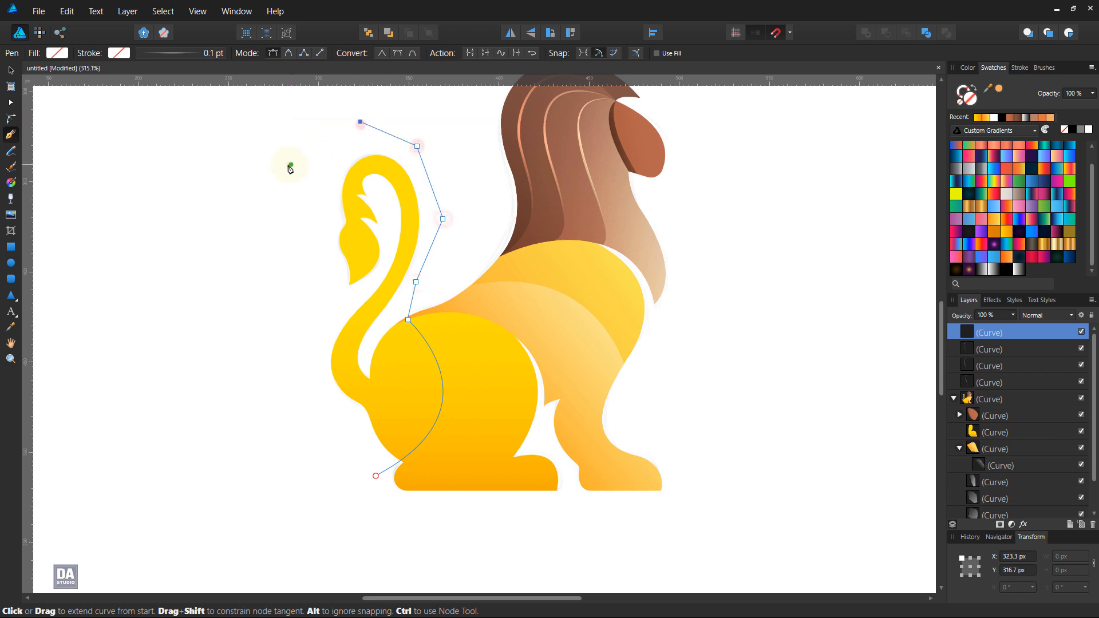
pyautogui.click(292, 164)
pyautogui.click(301, 312)
pyautogui.click(293, 373)
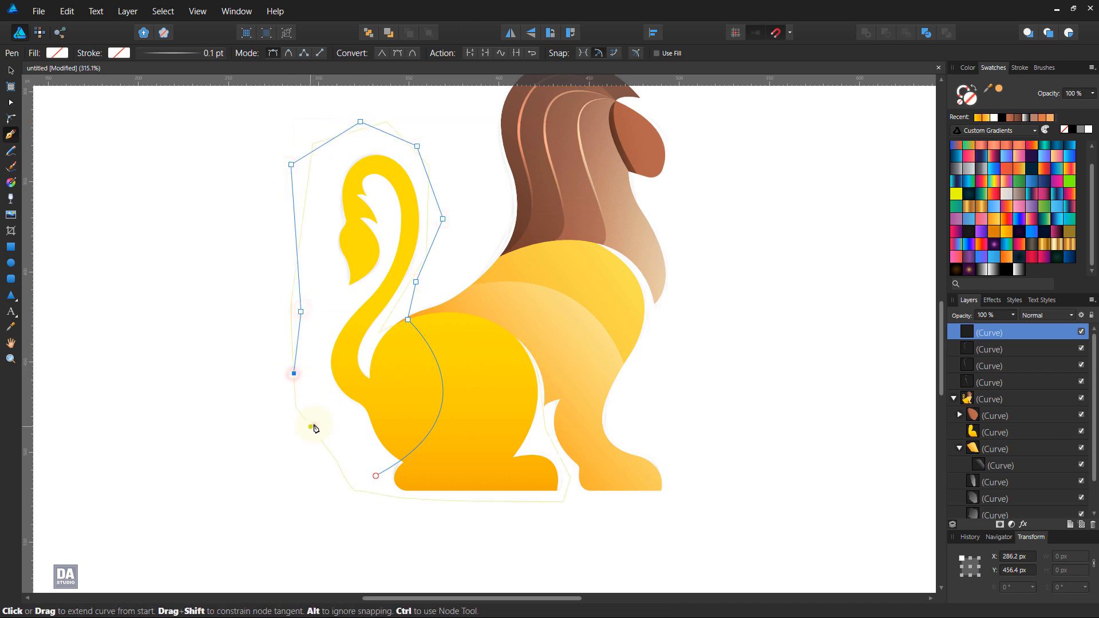
pyautogui.click(375, 476)
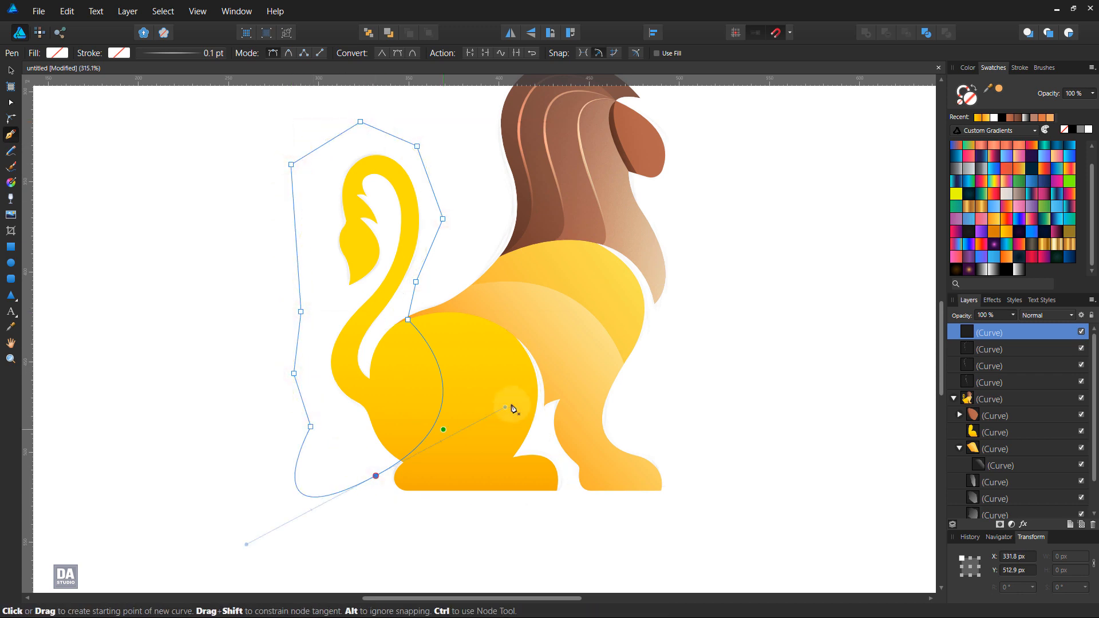
# Step: Fill the closed haunch curve with a white-to-transparent linear gradient, angled from transparent at the rear to white toward the front
pyautogui.click(1016, 274)
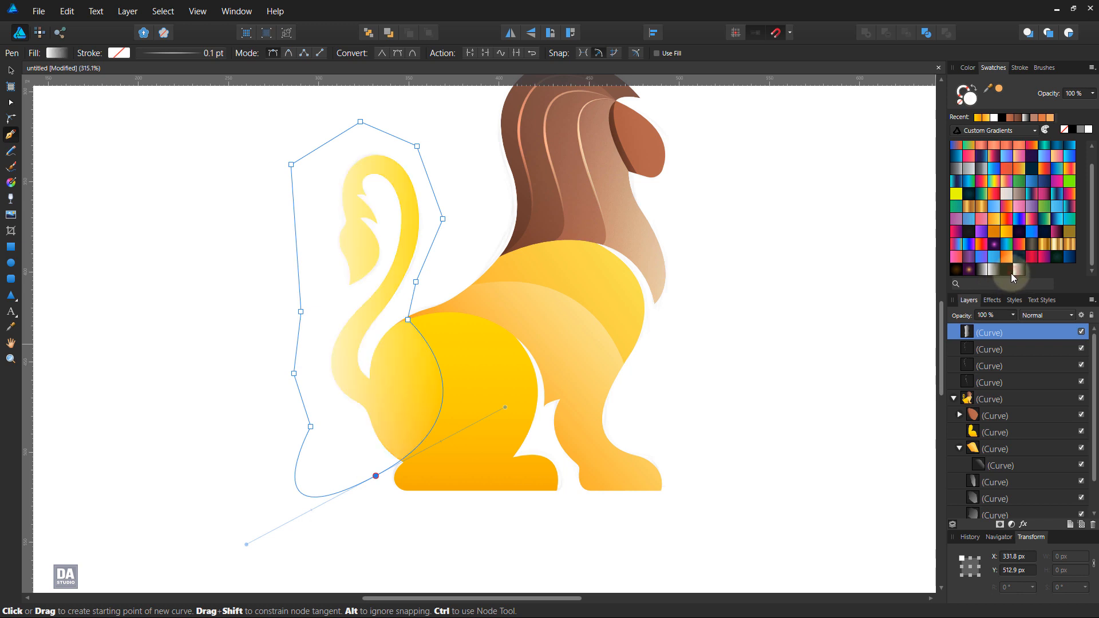
pyautogui.press('g')
pyautogui.moveTo(322, 418); pyautogui.dragTo(337, 397)
pyautogui.moveTo(512, 405); pyautogui.dragTo(489, 442)
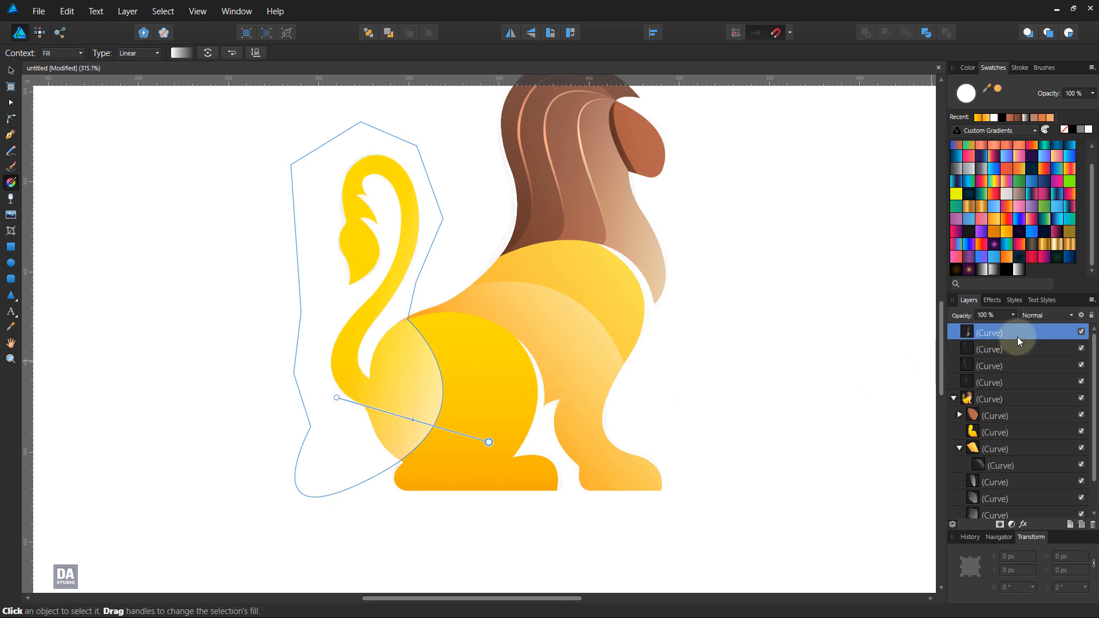
# Step: Clip the gradient curve inside the rear body and tail shape, lower its opacity to 50% and deselect it
pyautogui.scroll(-1, 1008, 432)
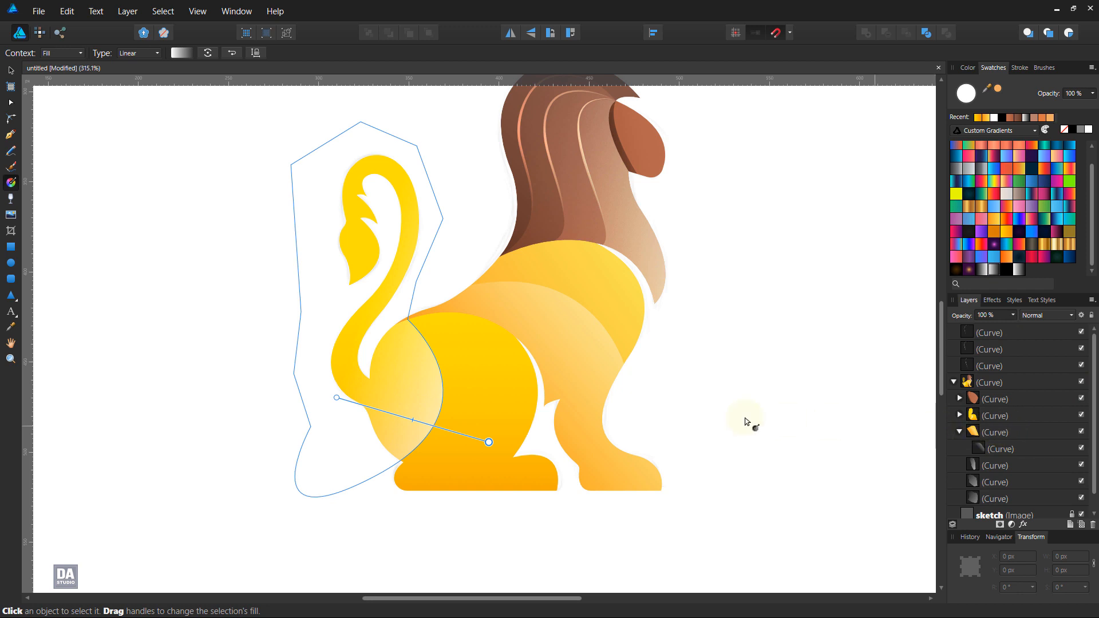
pyautogui.click(11, 70)
pyautogui.click(199, 383)
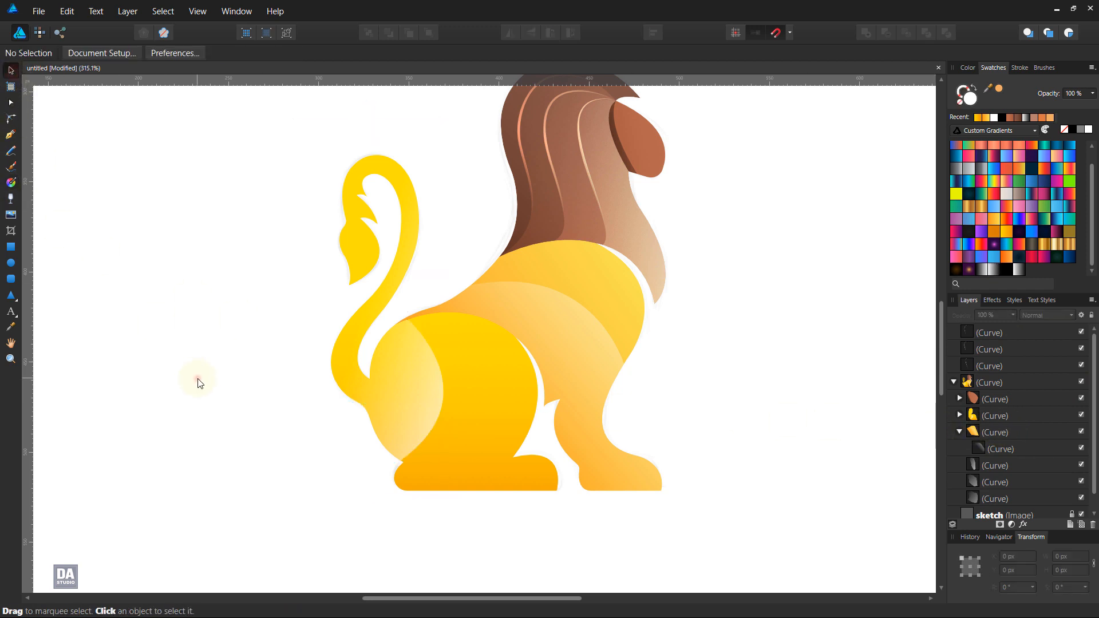
pyautogui.click(399, 409)
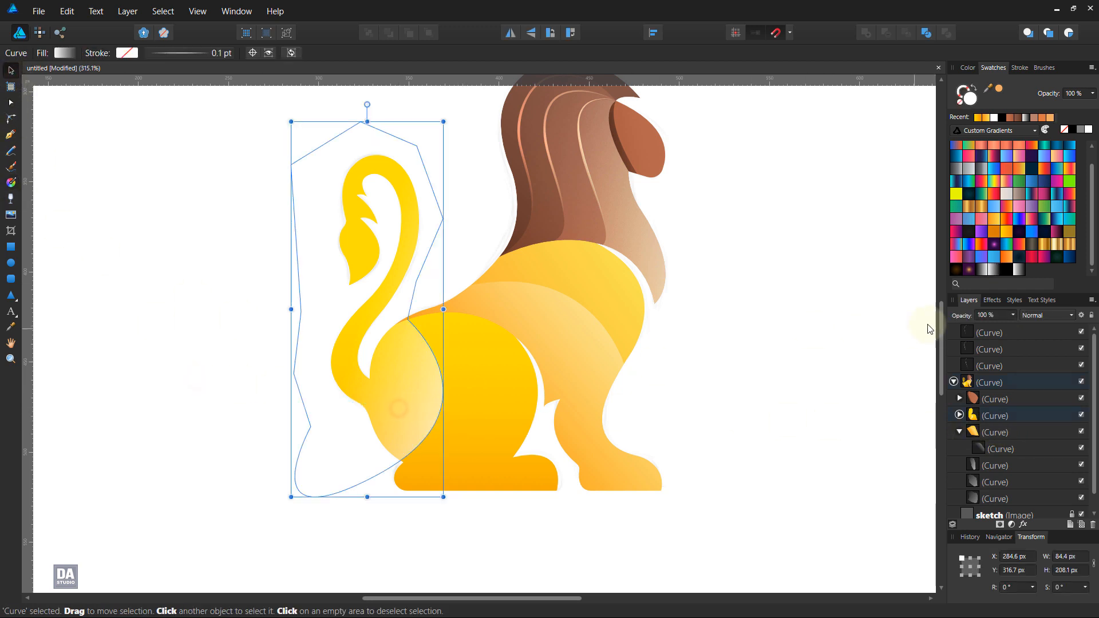
pyautogui.moveTo(1015, 326); pyautogui.dragTo(985, 329)
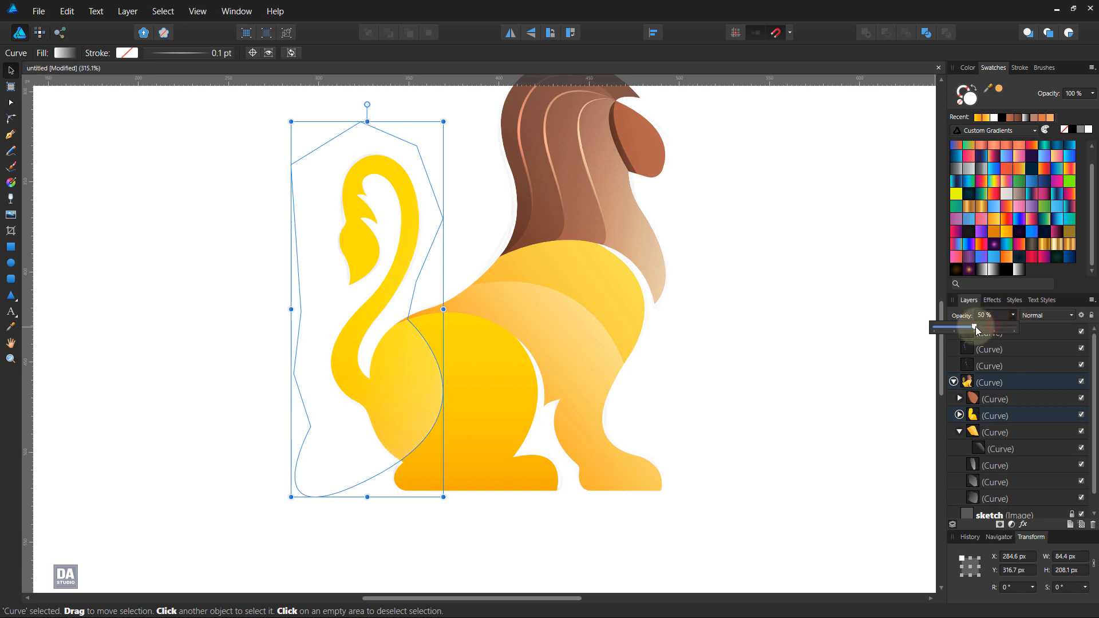
pyautogui.click(745, 370)
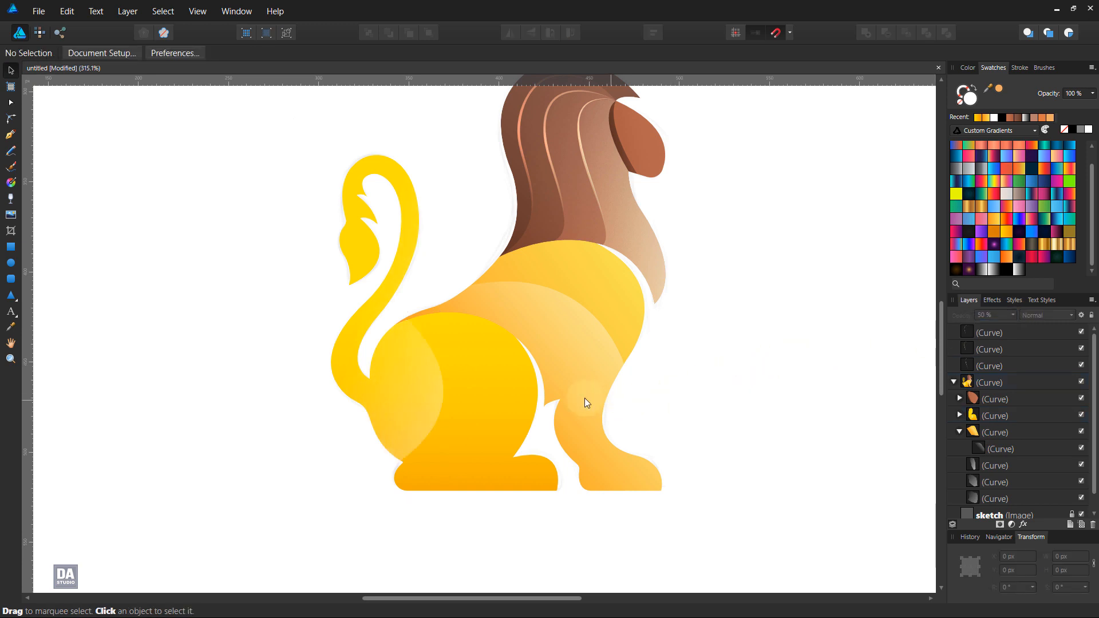
# Step: Draw two open white-stroked curves, one tracing the haunch highlight's front edge and one tracing the front body highlight's upper edge
pyautogui.click(11, 134)
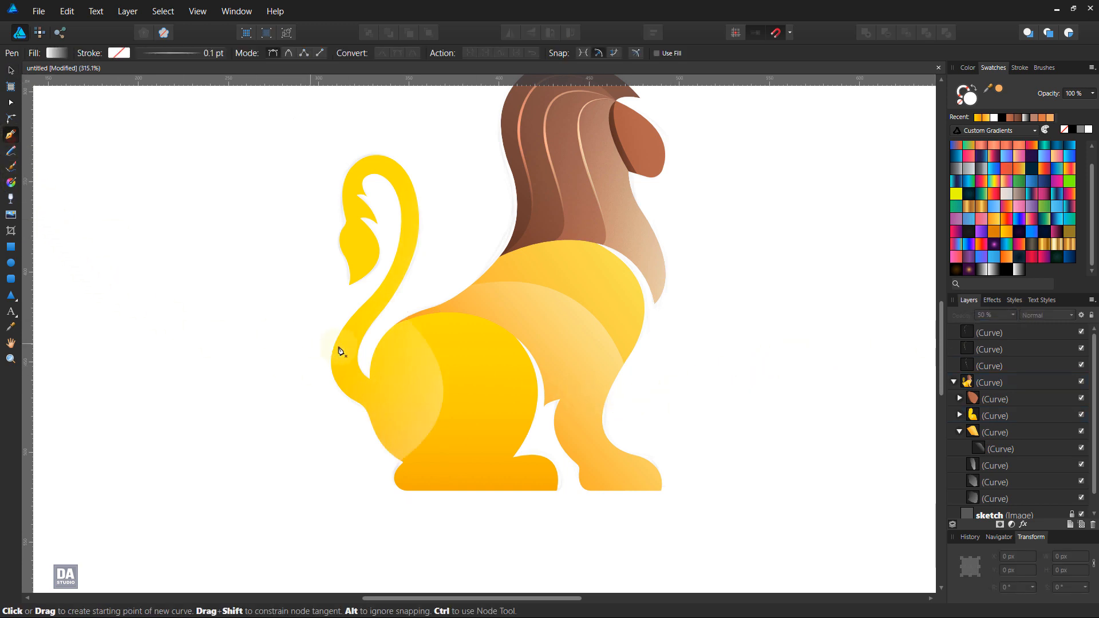
pyautogui.click(407, 320)
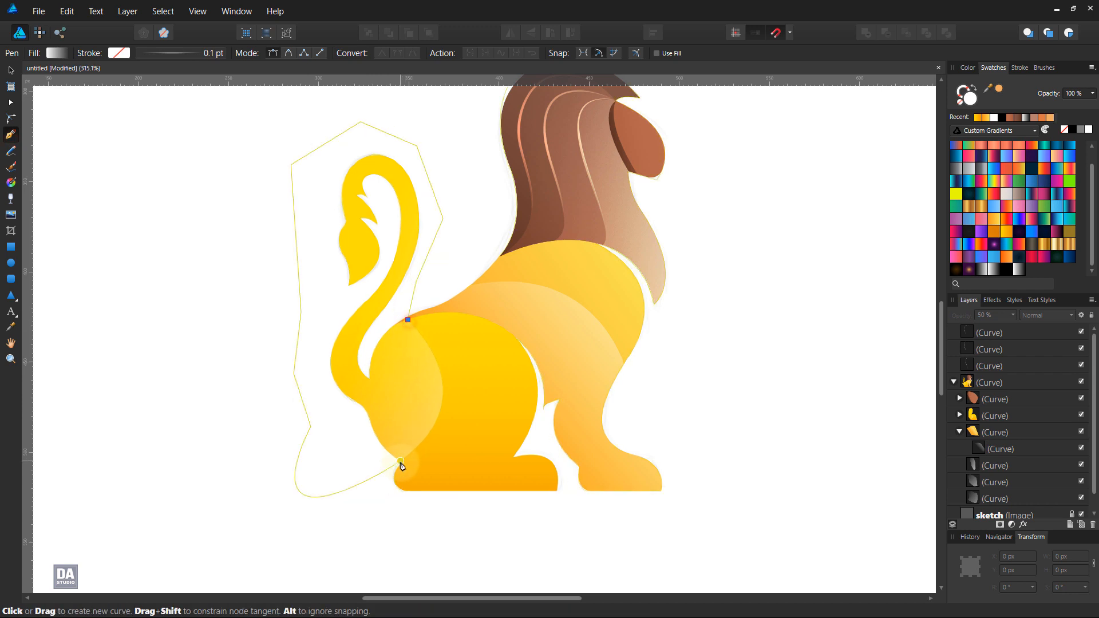
pyautogui.moveTo(401, 461); pyautogui.dragTo(309, 528)
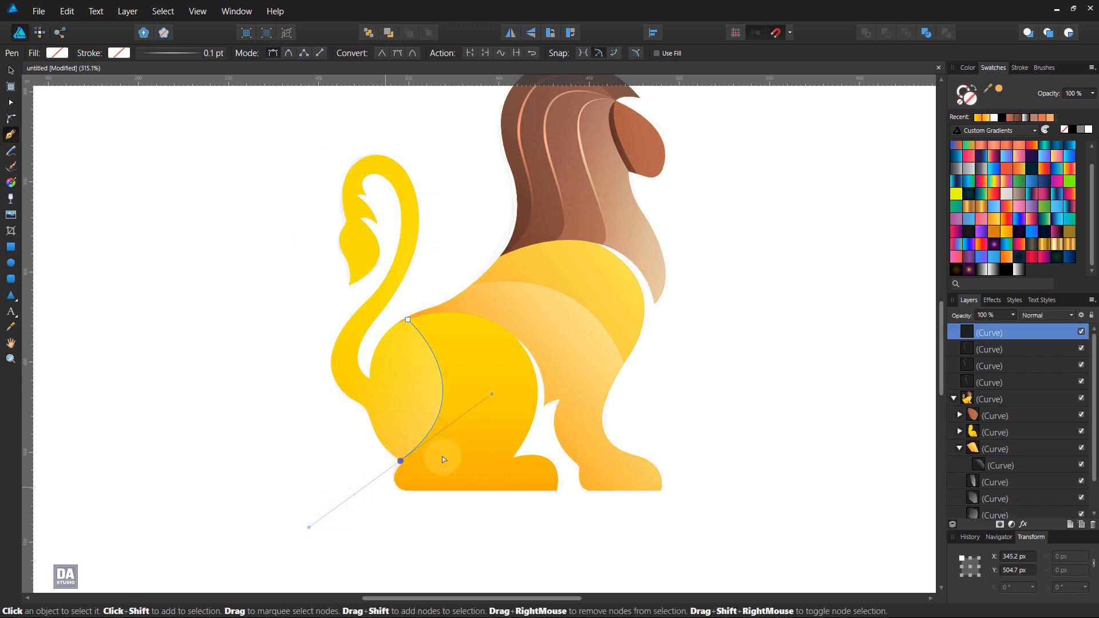
pyautogui.click(962, 96)
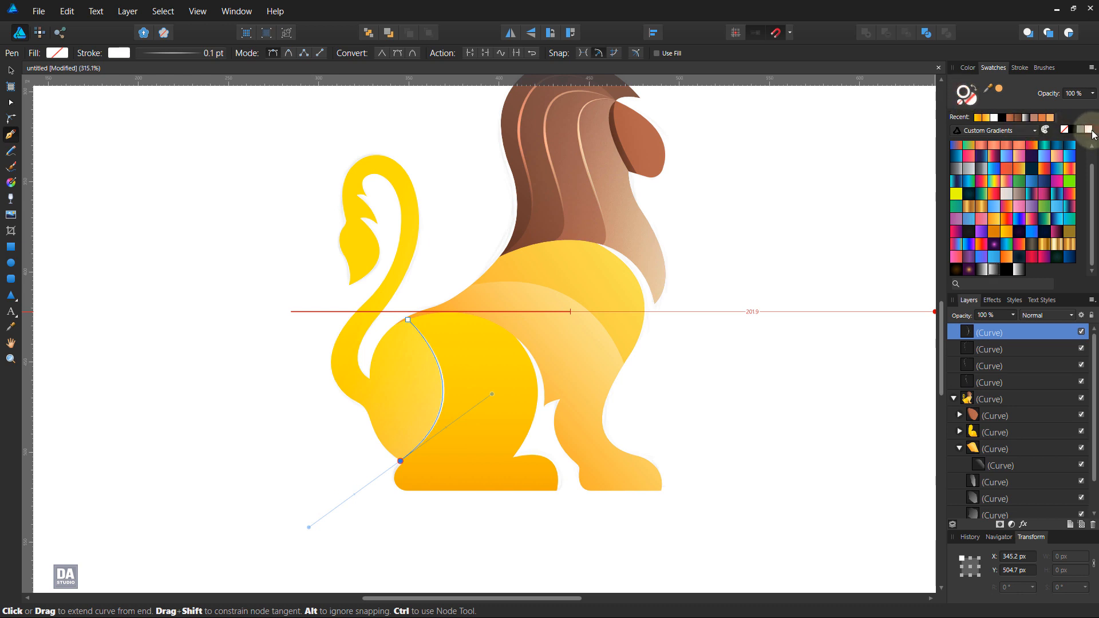
pyautogui.click(709, 383)
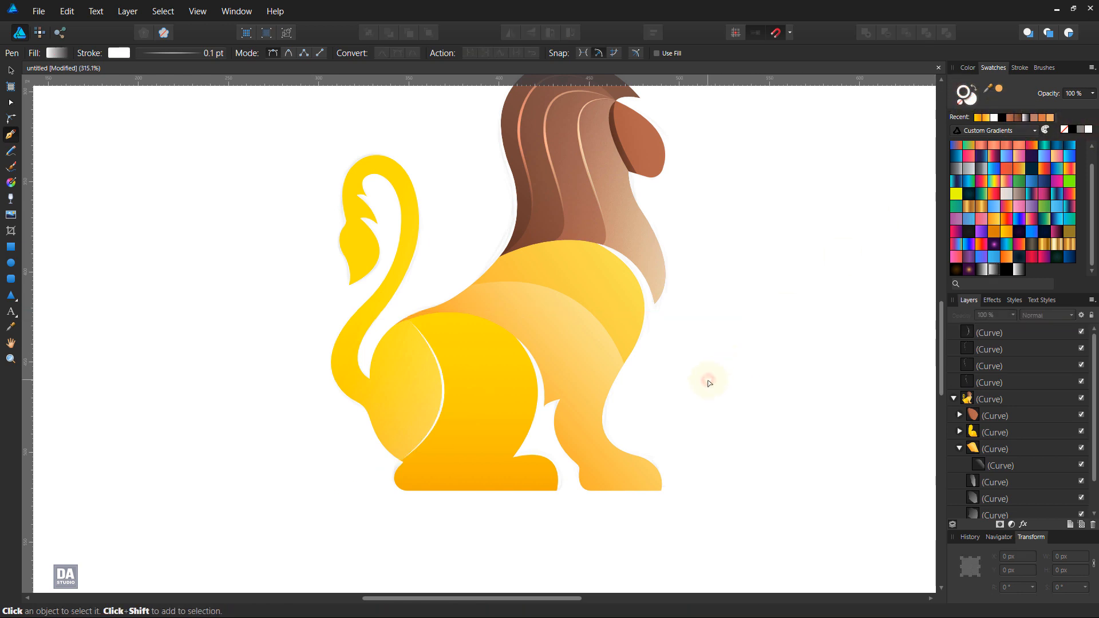
pyautogui.click(475, 283)
pyautogui.moveTo(623, 364); pyautogui.dragTo(665, 470)
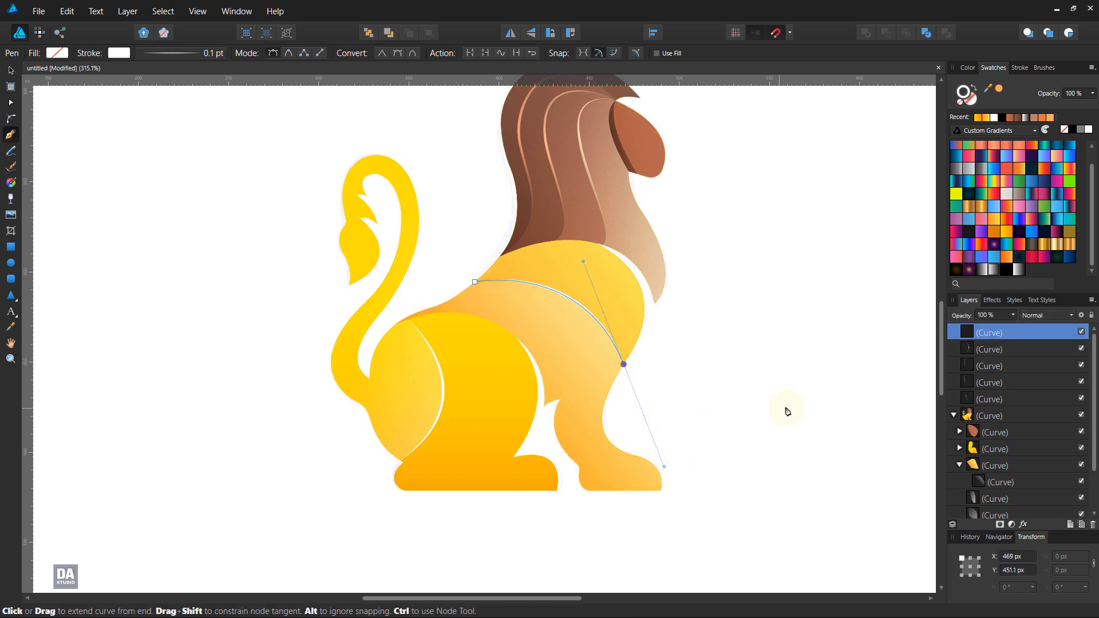
# Step: Set the stroke width of both white edge curves to 0.2 pt and expand their strokes into shapes
pyautogui.keyDown('ctrl'); pyautogui.click(1000, 351); pyautogui.keyUp('ctrl')
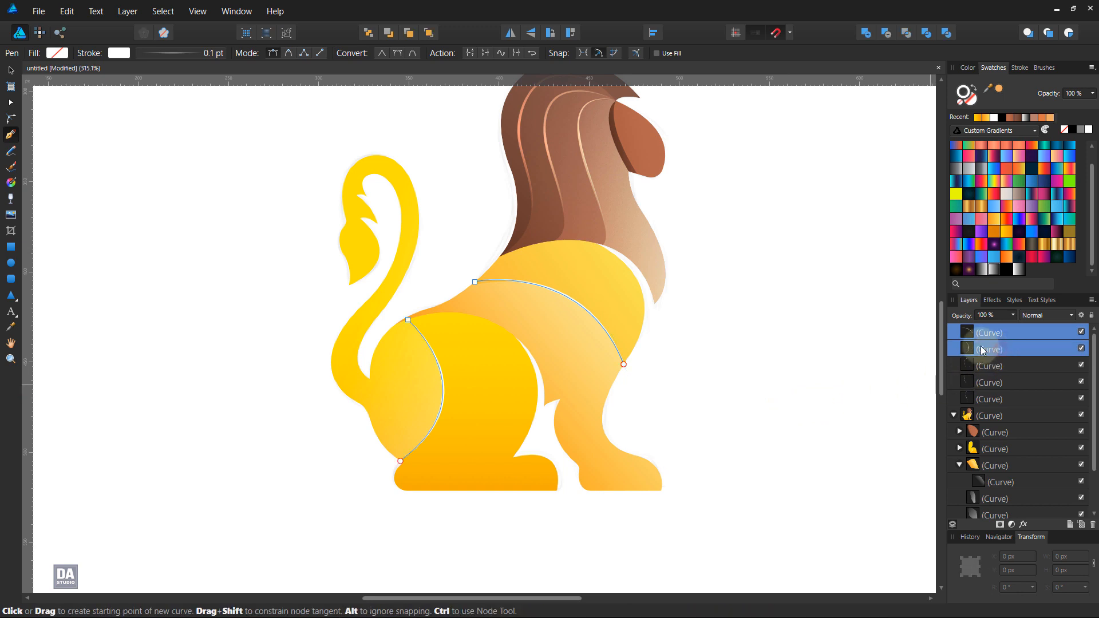
pyautogui.click(128, 12)
pyautogui.click(409, 15)
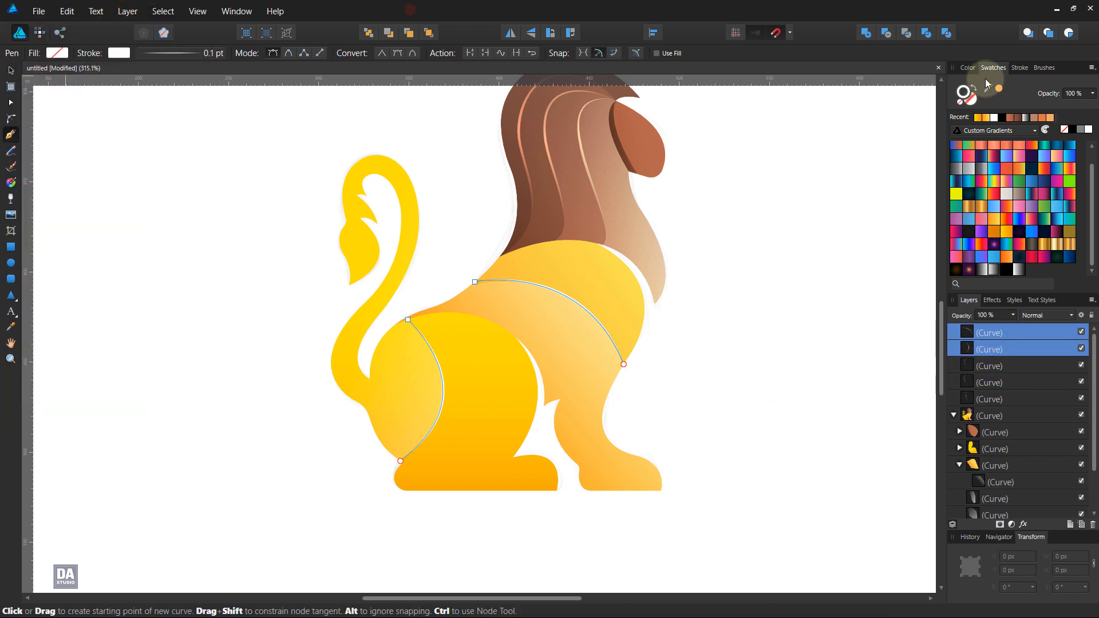
pyautogui.click(1020, 68)
pyautogui.scroll(1, 1071, 104)
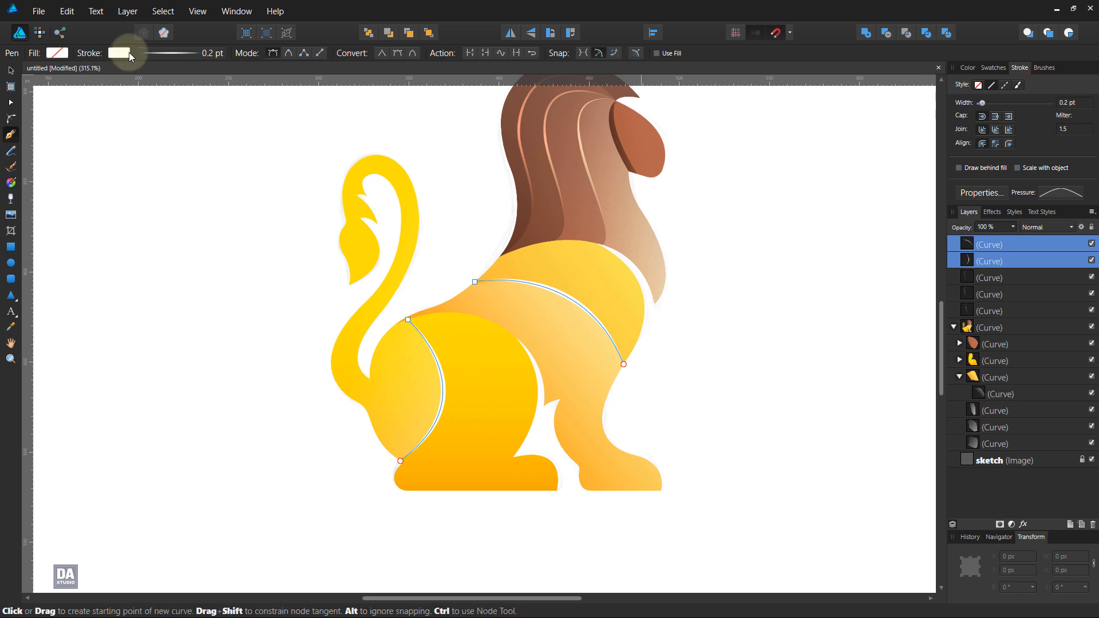
pyautogui.click(127, 12)
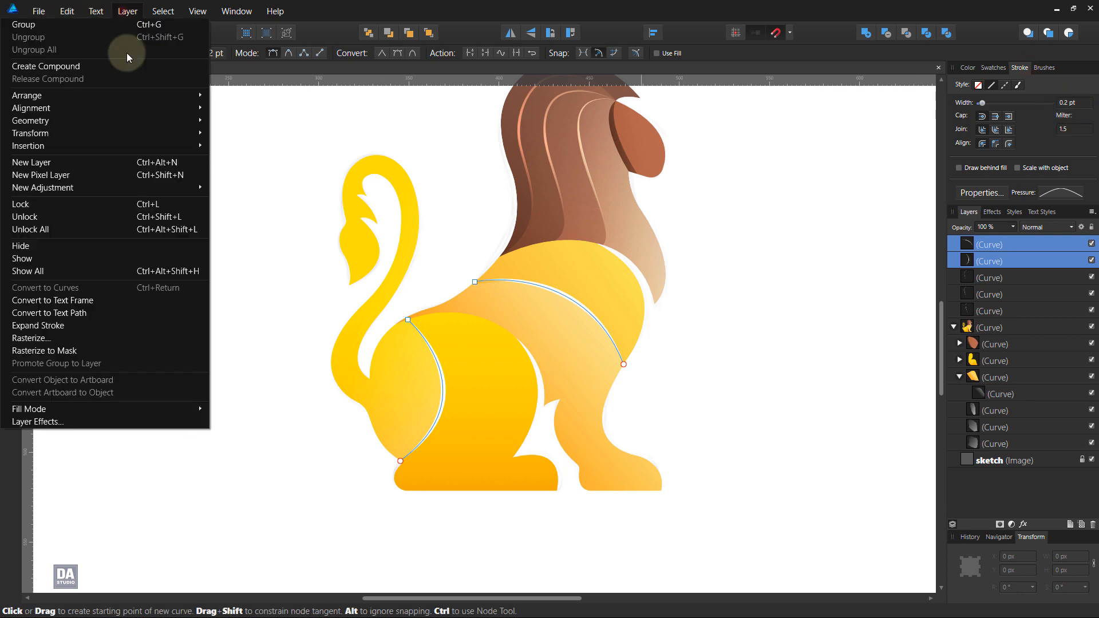
pyautogui.click(74, 325)
# Step: Fill both expanded edge shapes with the white-to-transparent gradient, leave them without a stroke, and deselect them
pyautogui.click(994, 68)
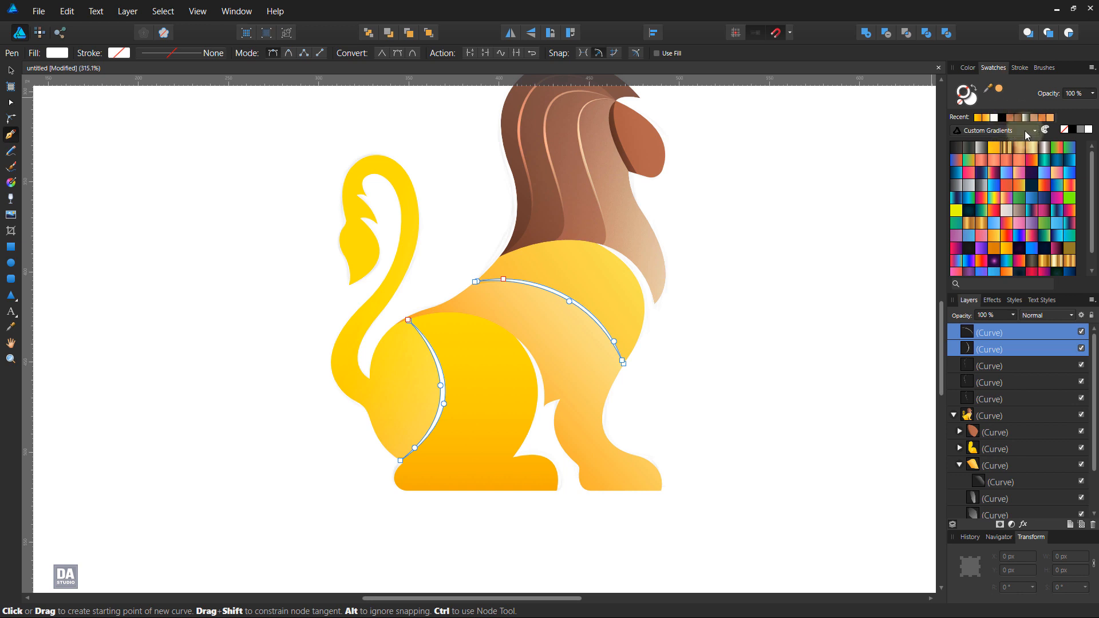
pyautogui.scroll(-1, 1026, 246)
pyautogui.click(1017, 272)
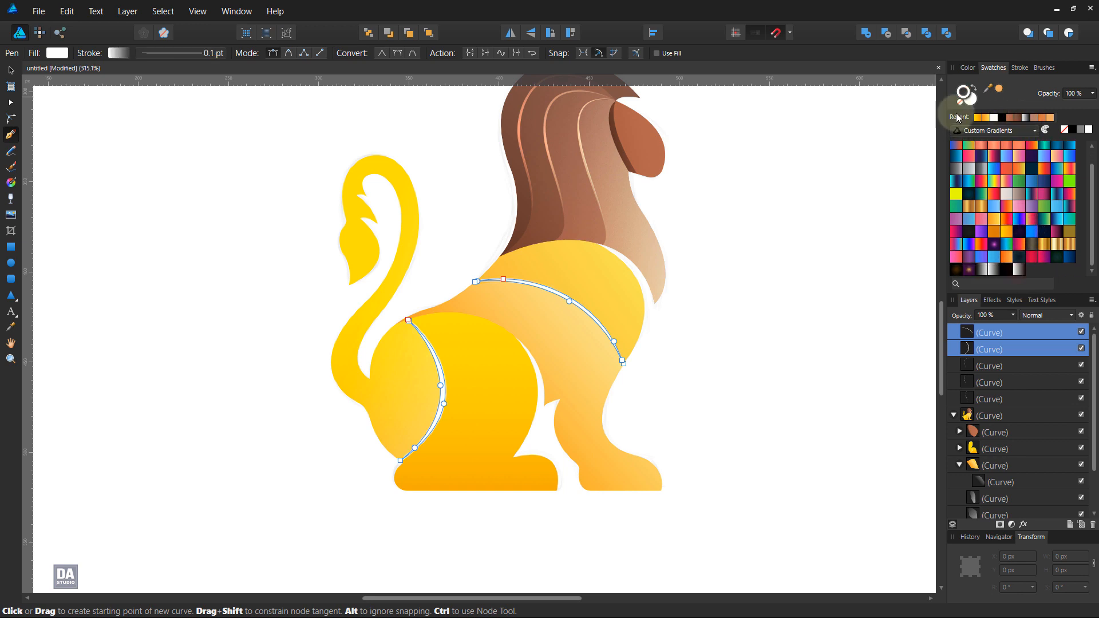
pyautogui.click(959, 101)
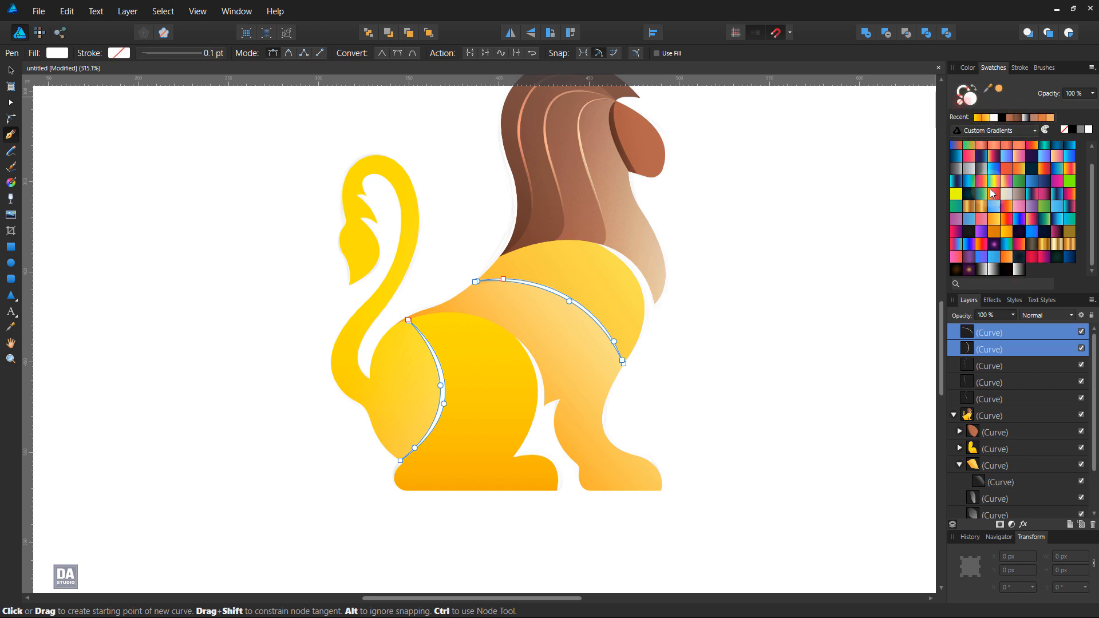
pyautogui.click(1019, 270)
pyautogui.keyDown('ctrl'); pyautogui.click(290, 338); pyautogui.keyUp('ctrl')
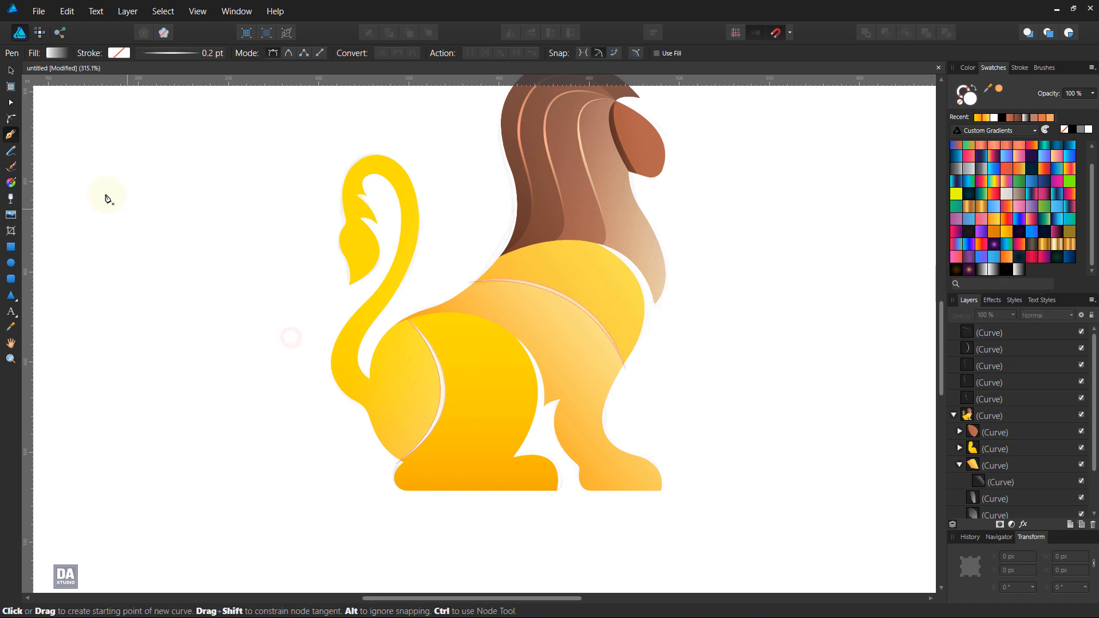
# Step: Change the haunch edge line's fill to an elliptical gradient centred on the line's middle and fading outward
pyautogui.click(11, 182)
pyautogui.click(442, 376)
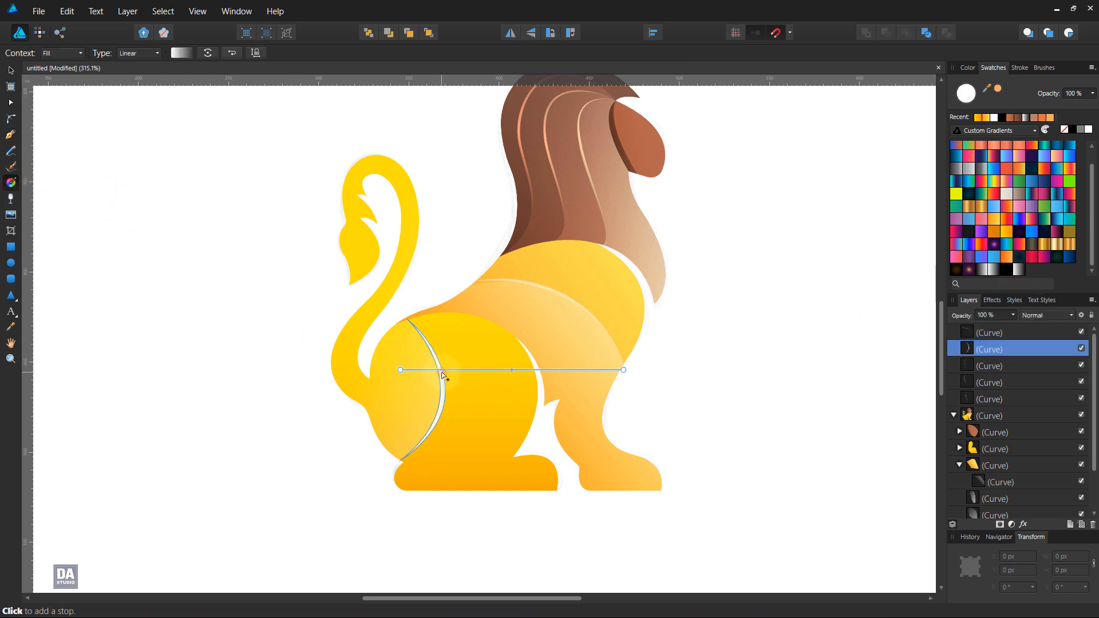
pyautogui.click(151, 53)
pyautogui.click(137, 107)
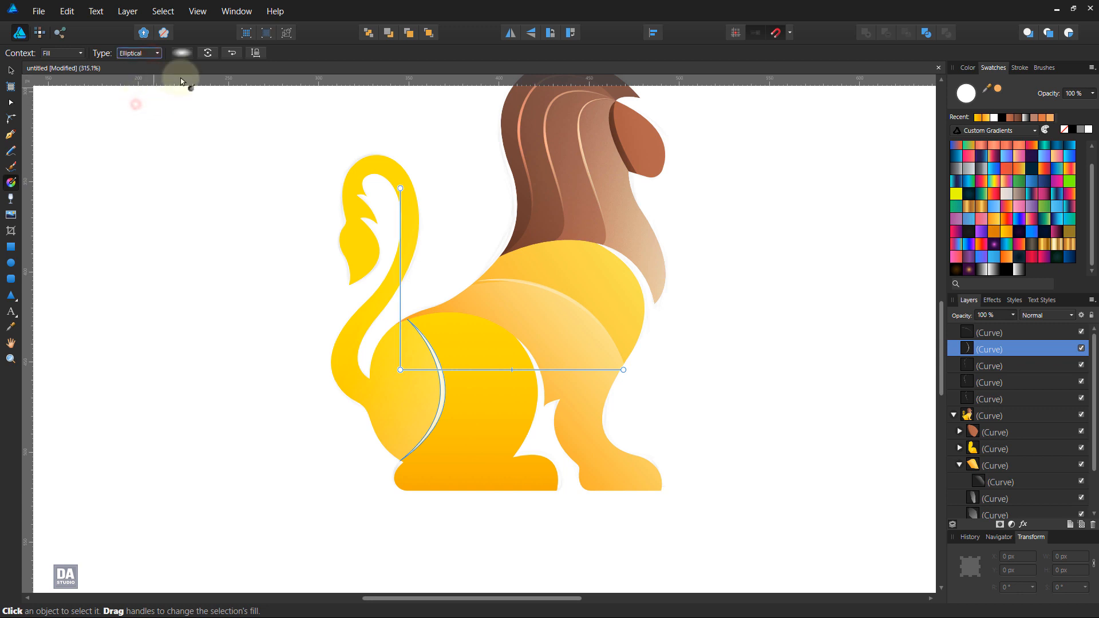
pyautogui.moveTo(445, 394); pyautogui.dragTo(489, 402)
# Step: Change the front body edge line's fill to an elliptical gradient centred on its middle, extending diagonally up toward the chest
pyautogui.click(574, 309)
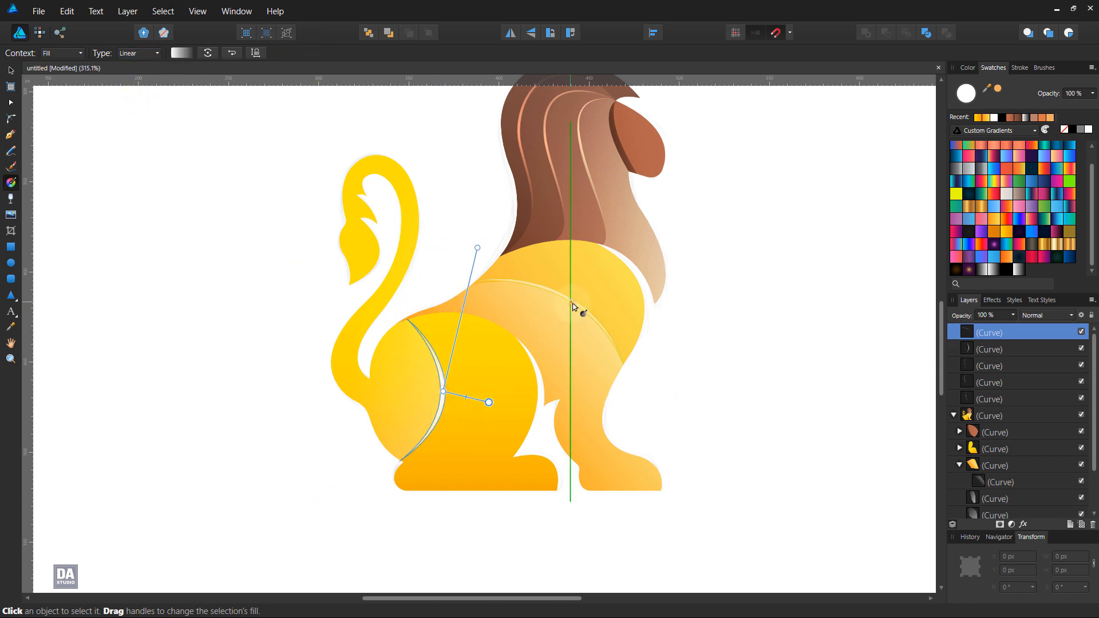
pyautogui.click(144, 54)
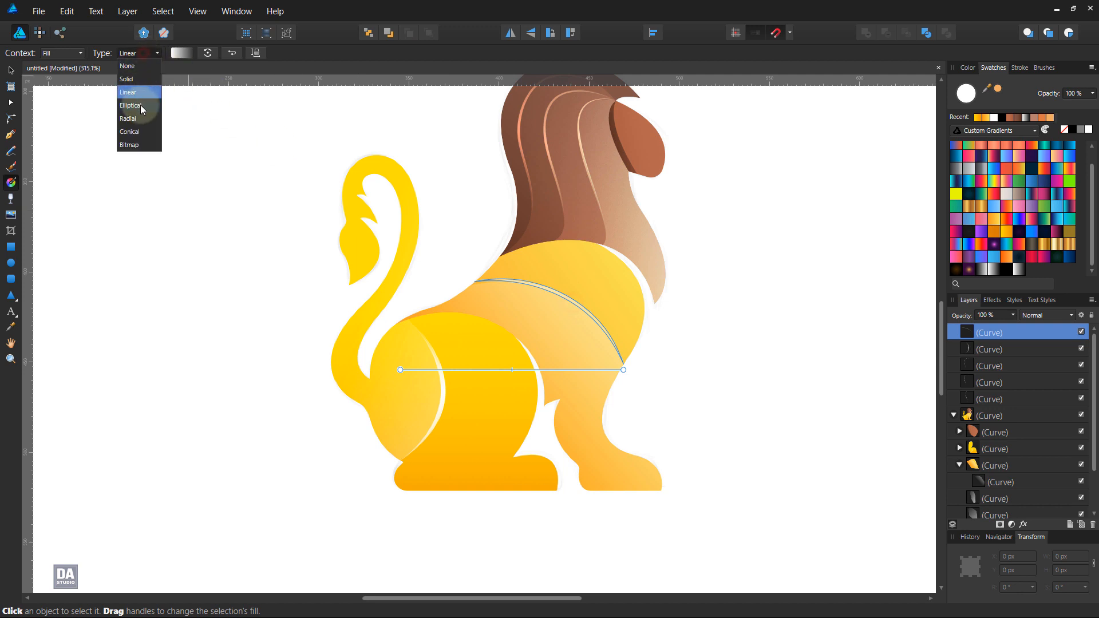
pyautogui.click(139, 105)
pyautogui.moveTo(571, 303); pyautogui.dragTo(636, 246)
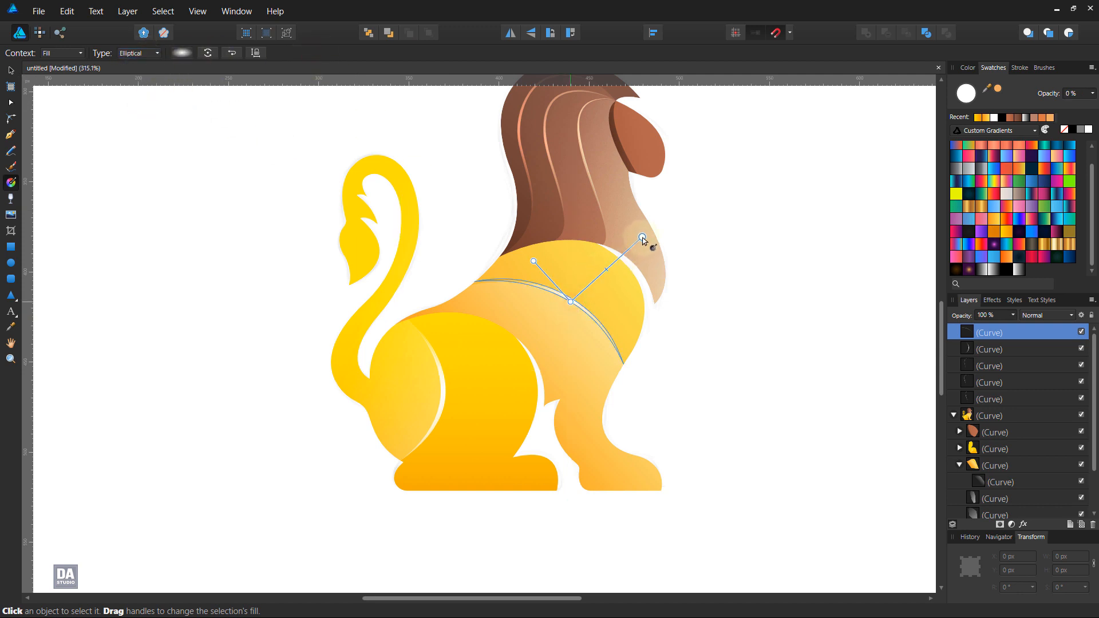
# Step: Set the blend mode of the haunch and front body edge lines to Overlay, and deselect them
pyautogui.click(11, 70)
pyautogui.click(127, 262)
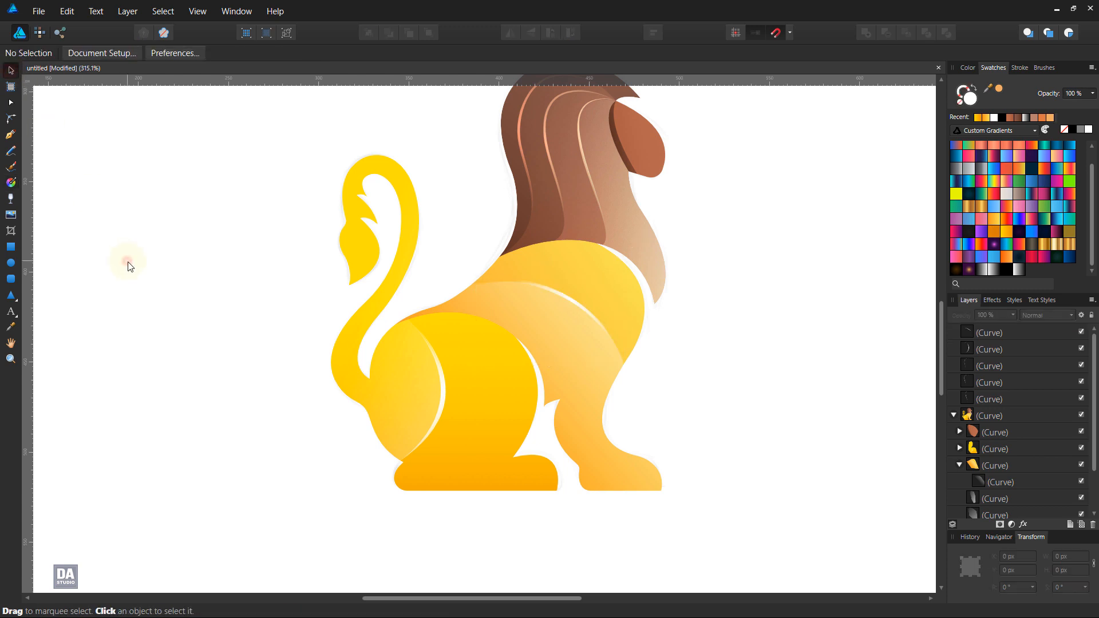
pyautogui.click(1019, 329)
pyautogui.keyDown('shift'); pyautogui.click(1015, 347); pyautogui.keyUp('shift')
pyautogui.click(1032, 317)
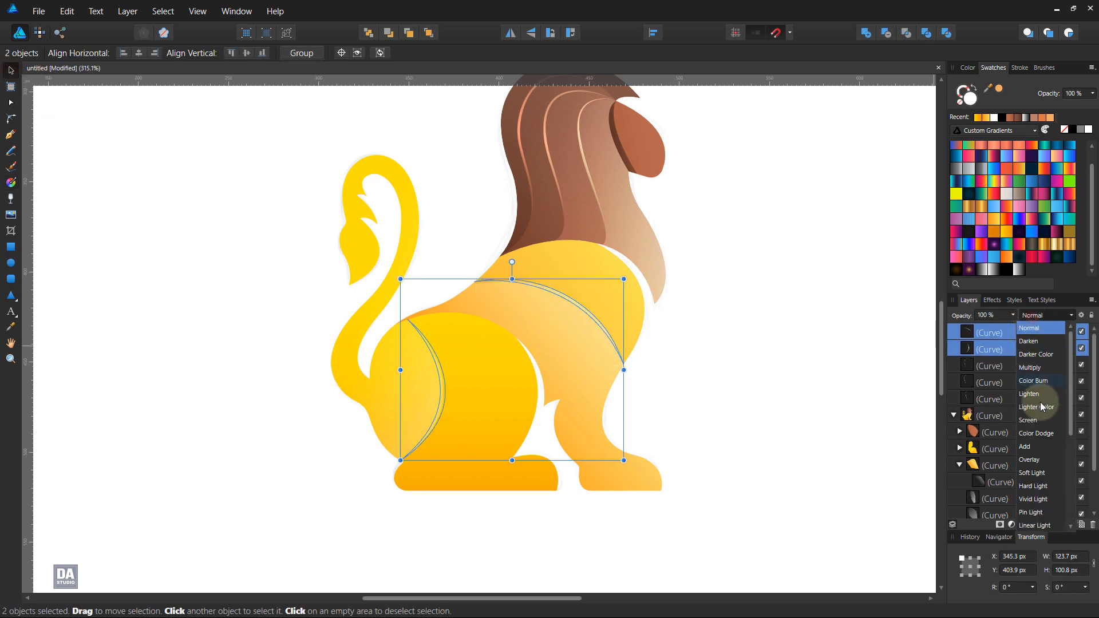
pyautogui.click(1034, 460)
pyautogui.click(757, 378)
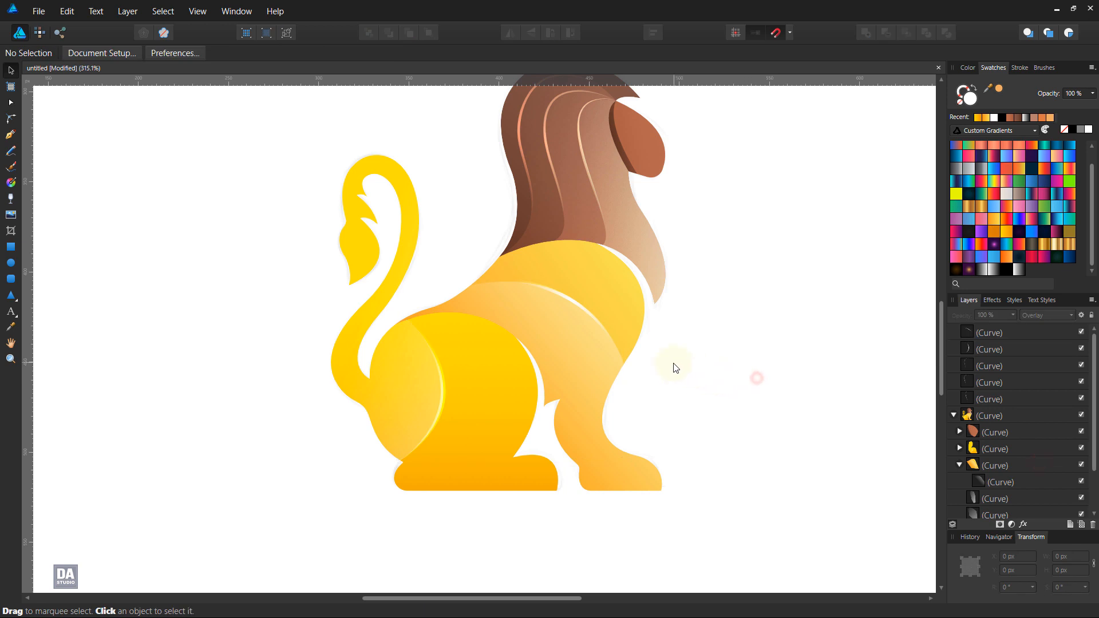
# Step: Draw a flat horizontal ellipse about 259 px wide and 32 px high below the lion for a ground shadow
pyautogui.scroll(-5, 676, 368)
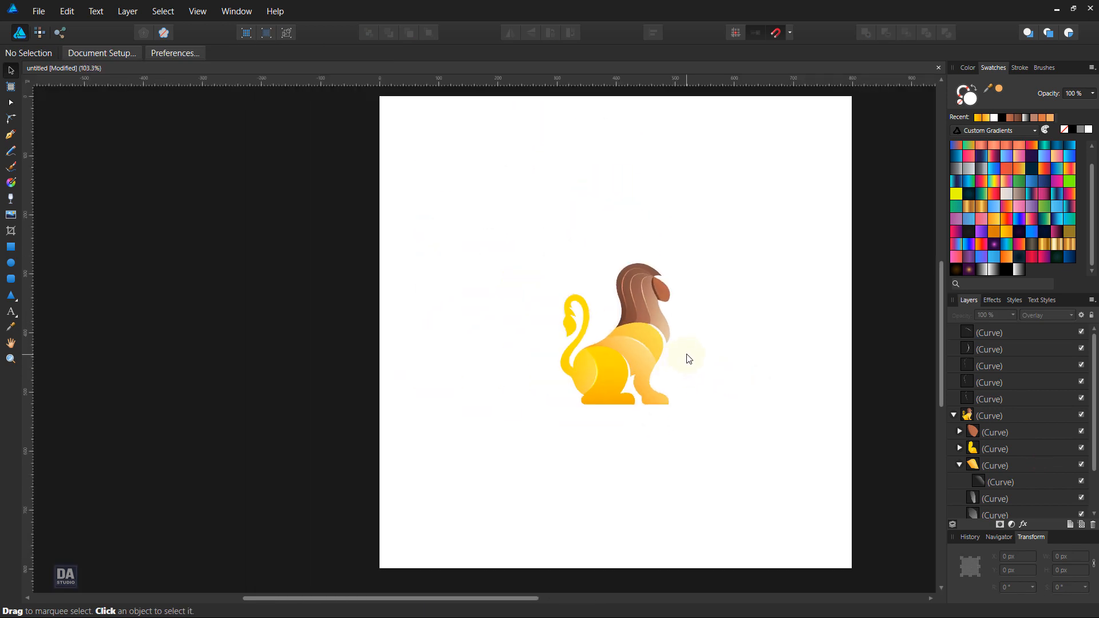
pyautogui.scroll(3, 709, 421)
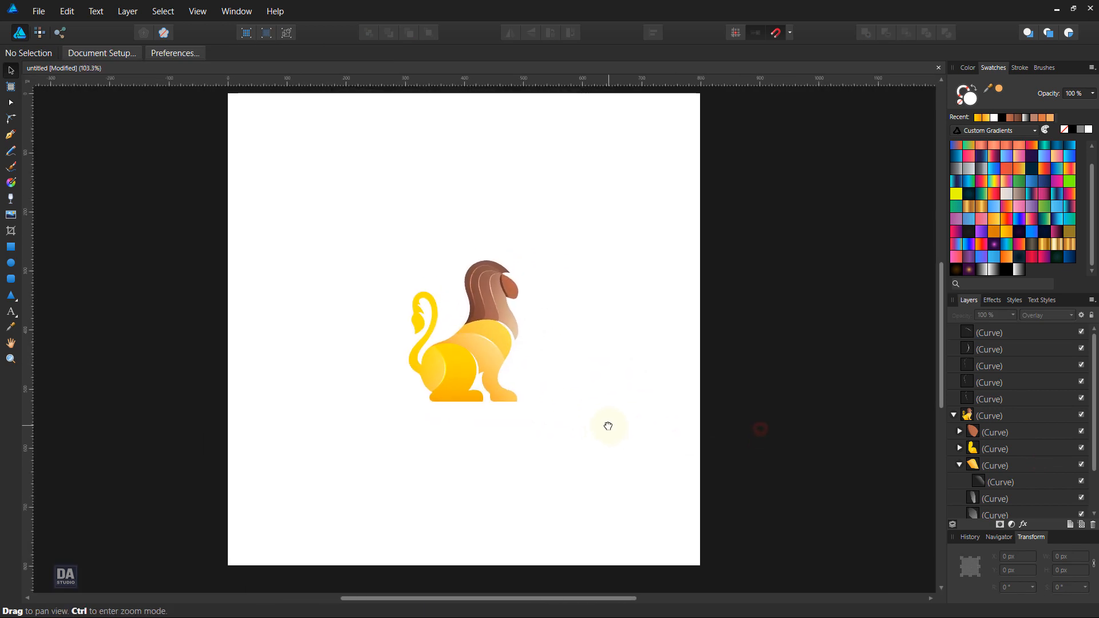
pyautogui.scroll(1, 486, 326)
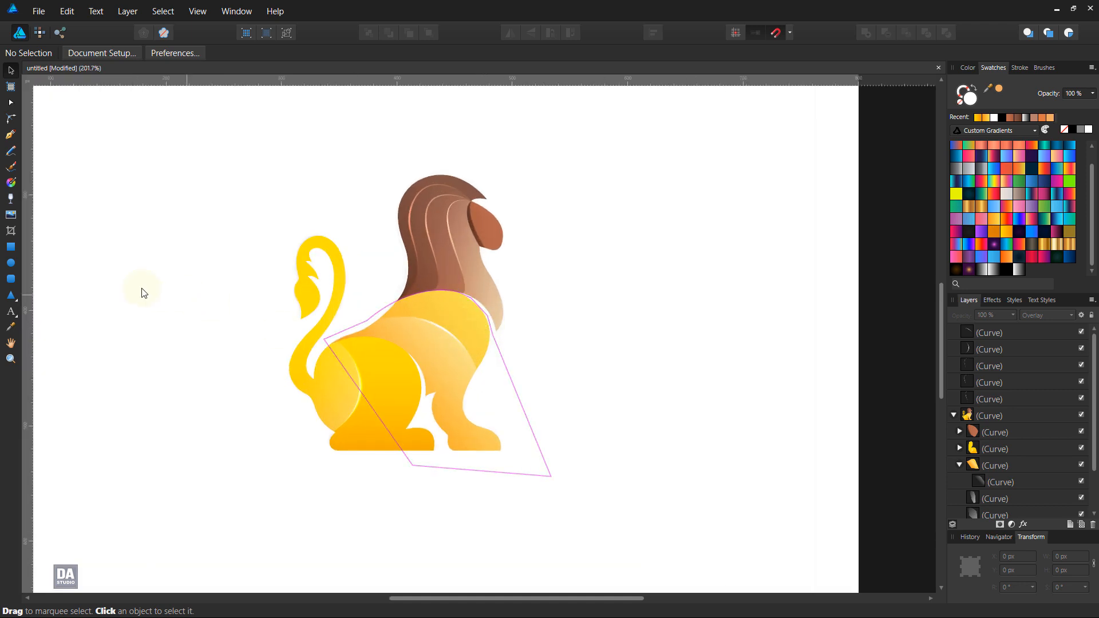
pyautogui.click(10, 262)
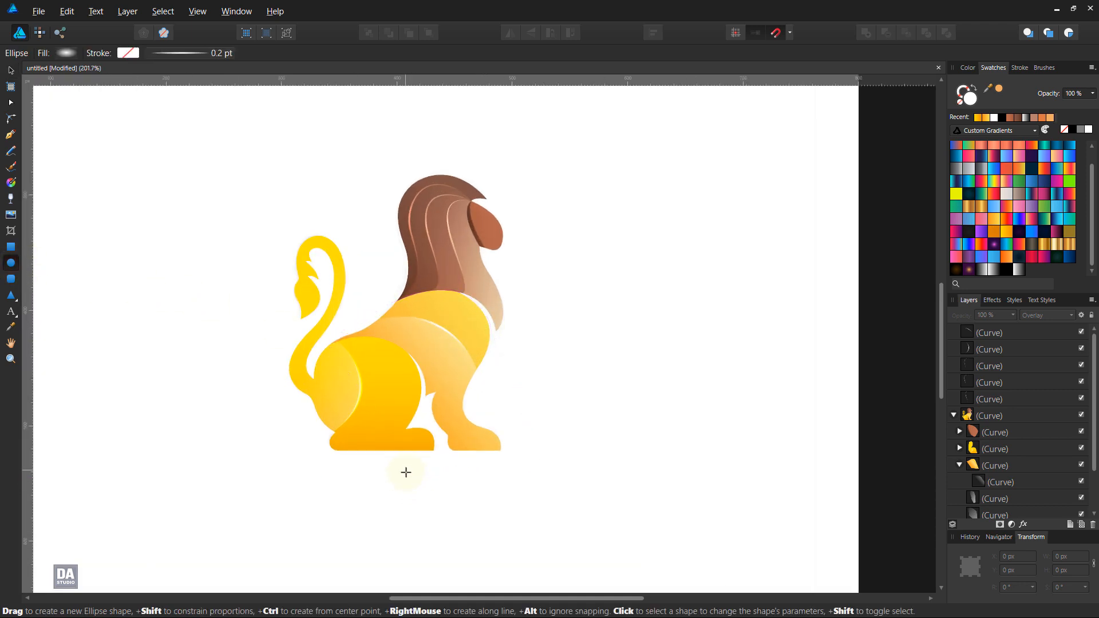
pyautogui.moveTo(406, 473); pyautogui.dragTo(706, 510)
# Step: Fill the ellipse with the black-to-transparent gradient, running vertically from black below it to transparent above it
pyautogui.click(1005, 269)
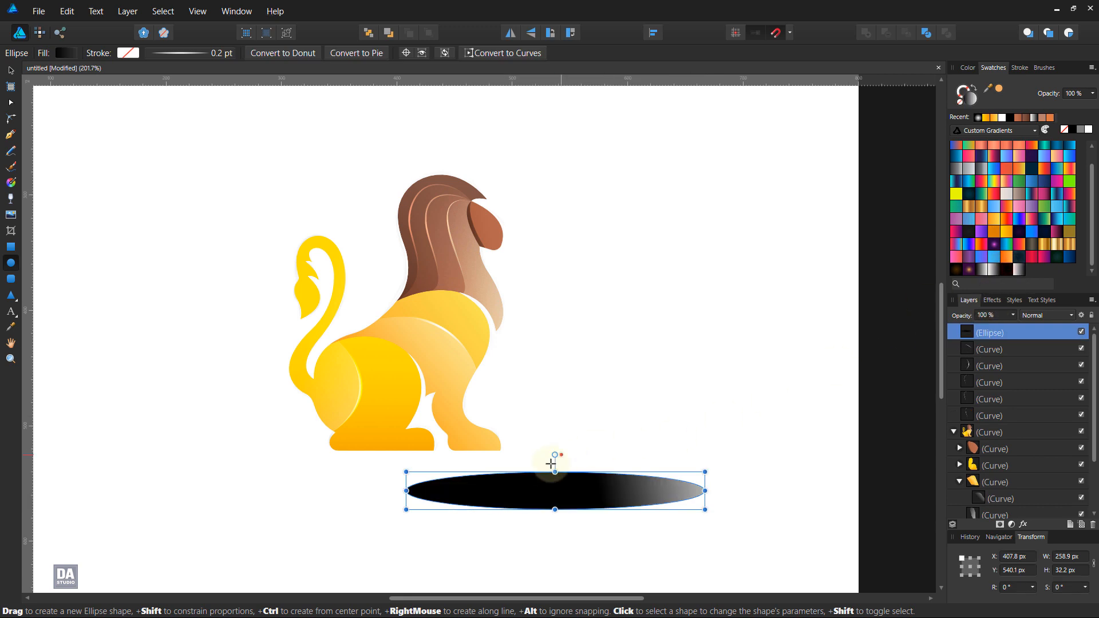
pyautogui.press('g')
pyautogui.moveTo(555, 530); pyautogui.dragTo(563, 423)
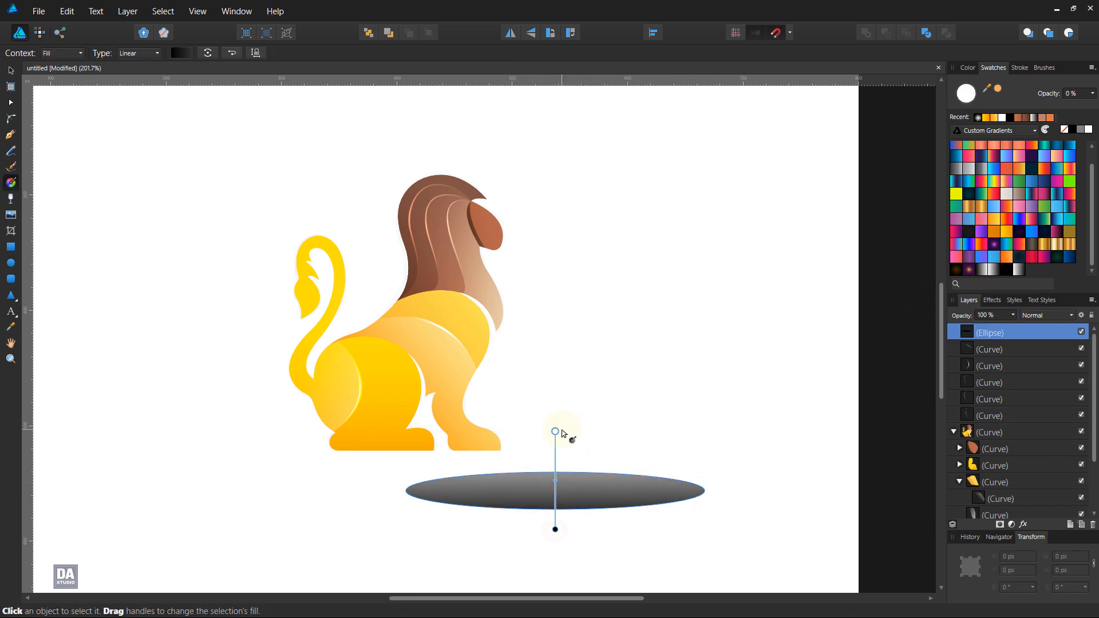
# Step: Move the ellipse under the lion's feet and place it at the bottom of the layer stack, beneath the sketch image
pyautogui.press('v')
pyautogui.moveTo(606, 470); pyautogui.dragTo(480, 451)
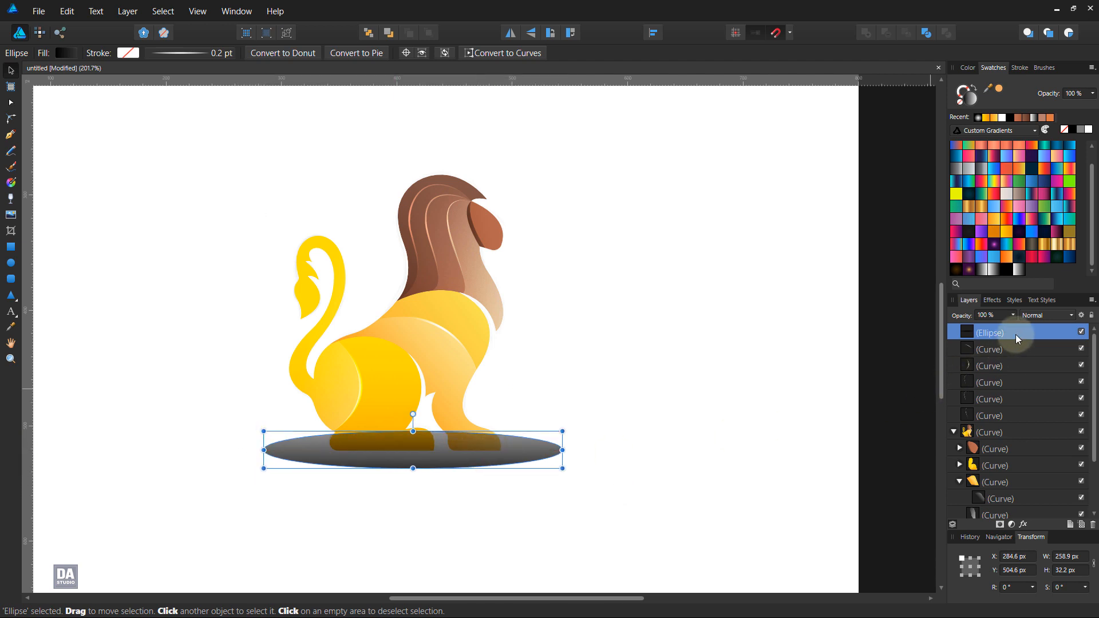
pyautogui.click(955, 432)
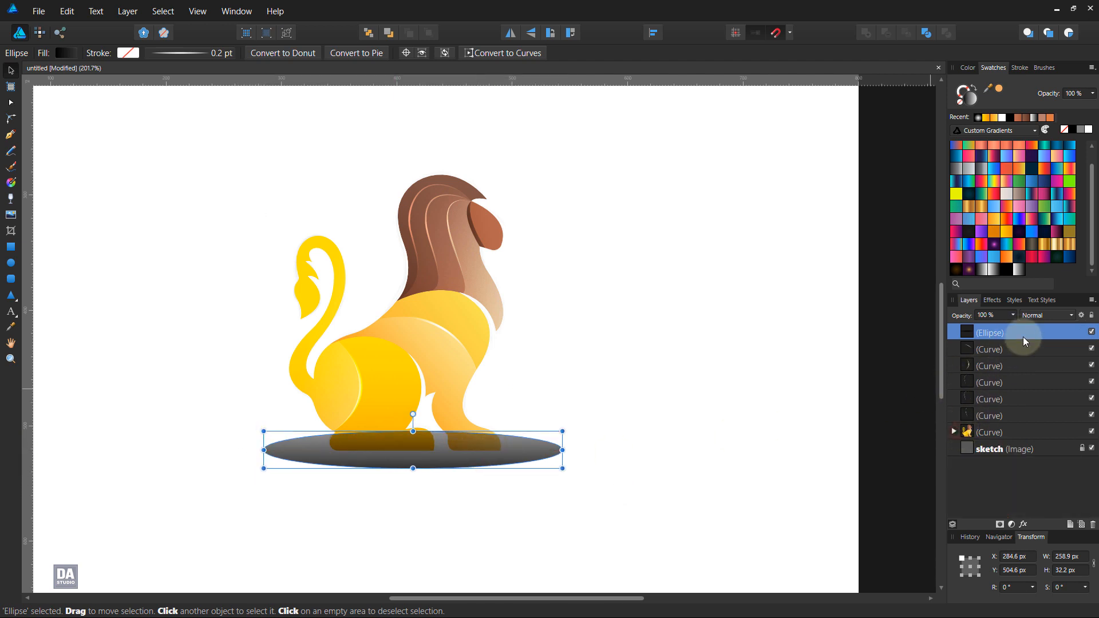
pyautogui.moveTo(1025, 341)
pyautogui.mouseDown()
pyautogui.moveTo(1030, 455)
pyautogui.moveTo(1042, 456)
pyautogui.mouseUp()
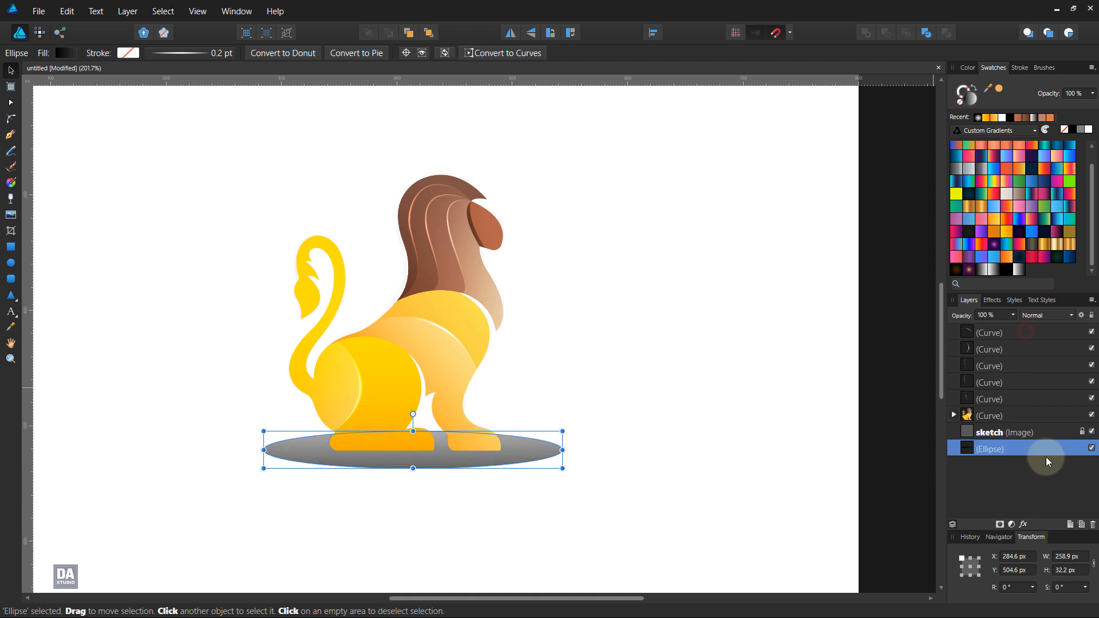
# Step: Hide the sketch image, set the shadow ellipse's opacity to 25%, and deselect it
pyautogui.click(1092, 433)
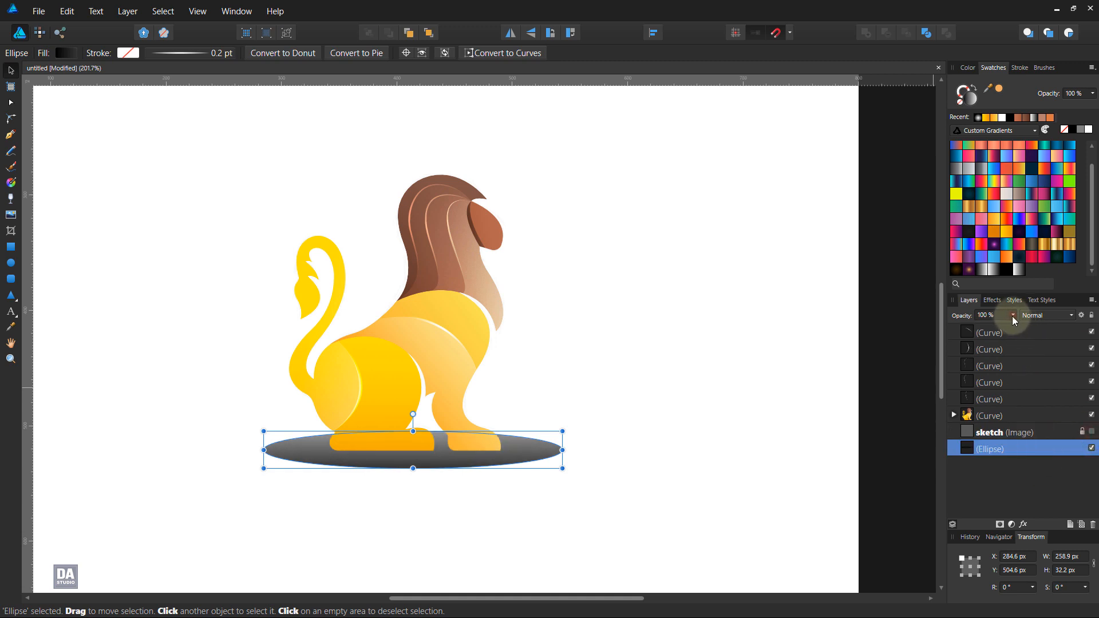
pyautogui.moveTo(1013, 322); pyautogui.dragTo(955, 332)
pyautogui.click(660, 373)
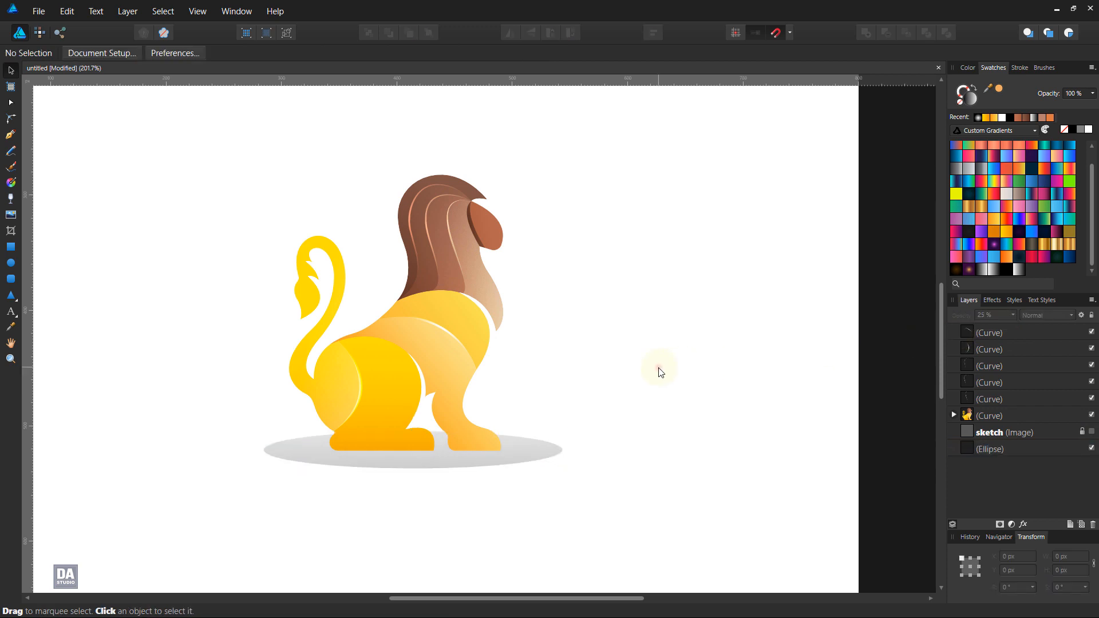
pyautogui.scroll(-5, 555, 404)
pyautogui.scroll(3, 609, 423)
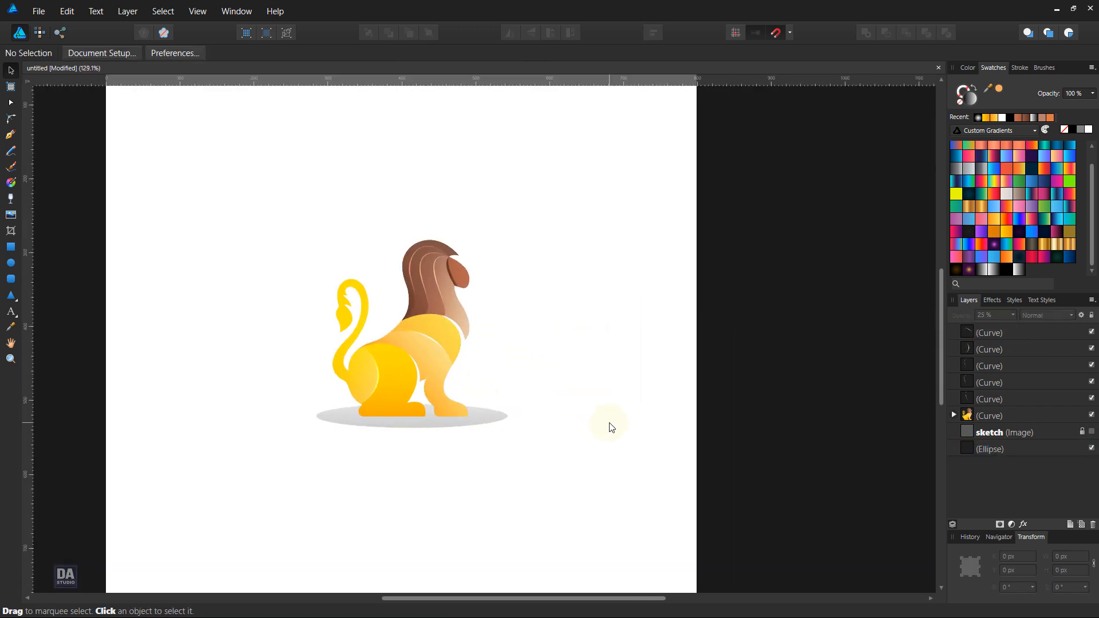
pyautogui.scroll(3, 468, 304)
pyautogui.moveTo(543, 388); pyautogui.dragTo(589, 319)
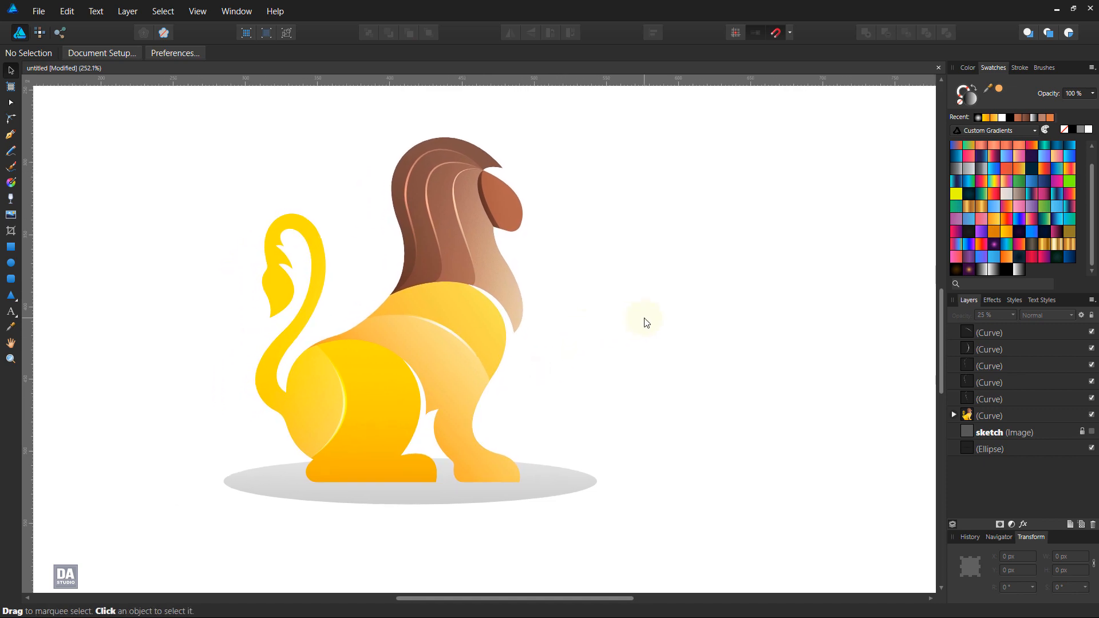